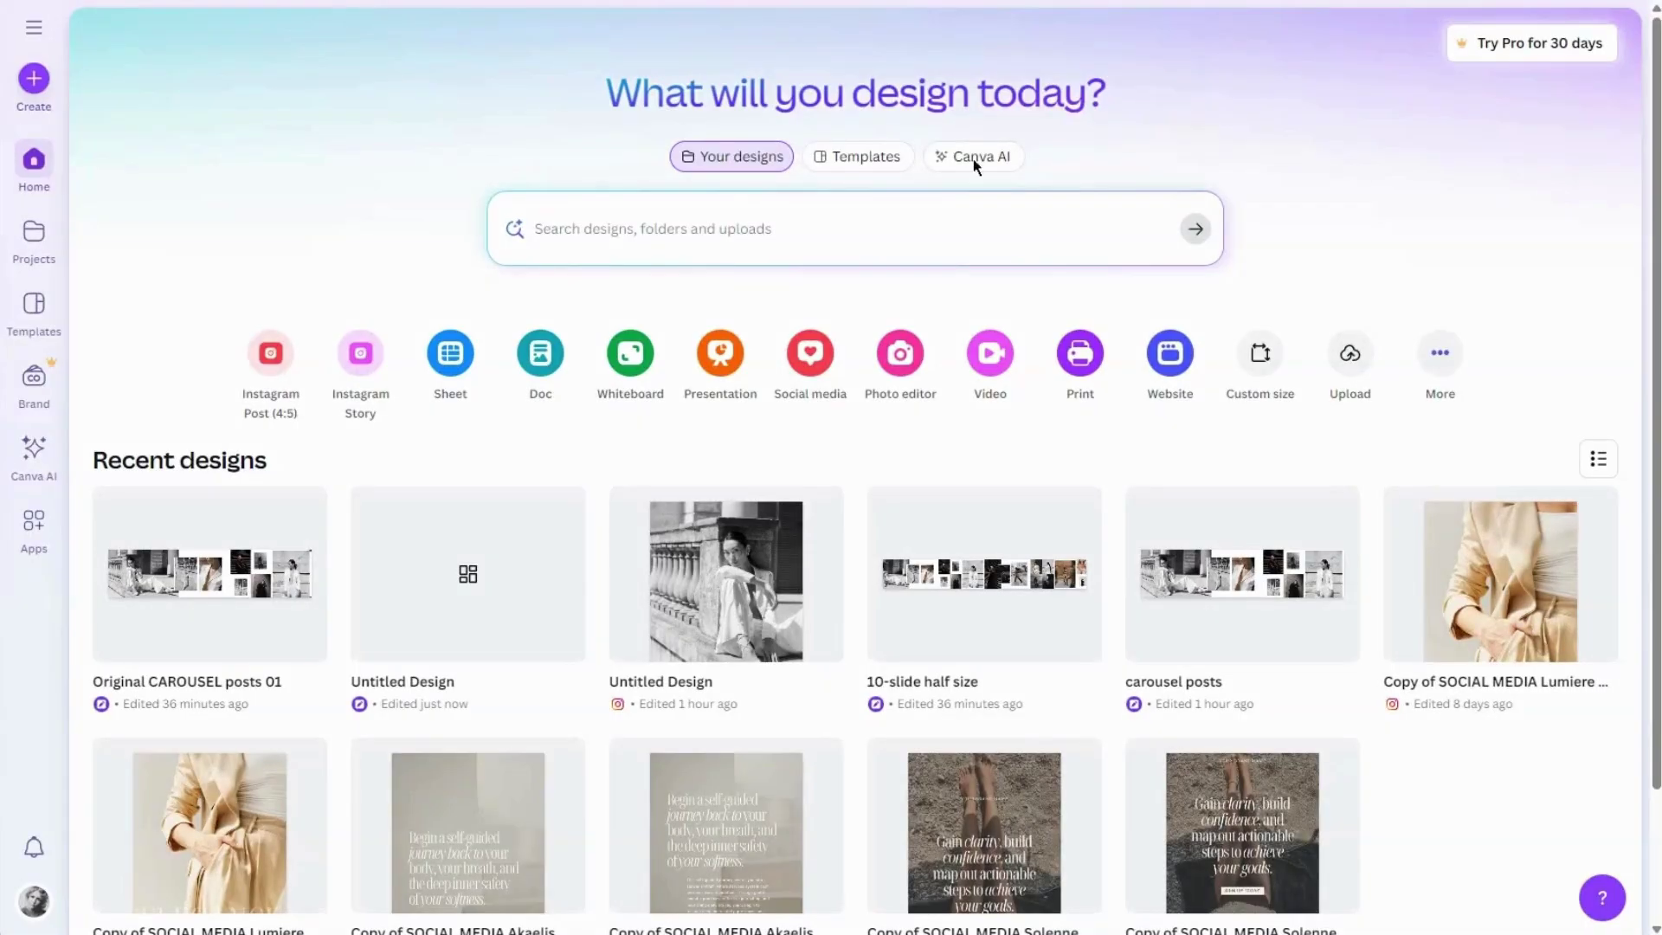
Create a new custom-size design 5400 px wide and 1350 px high
click(36, 80)
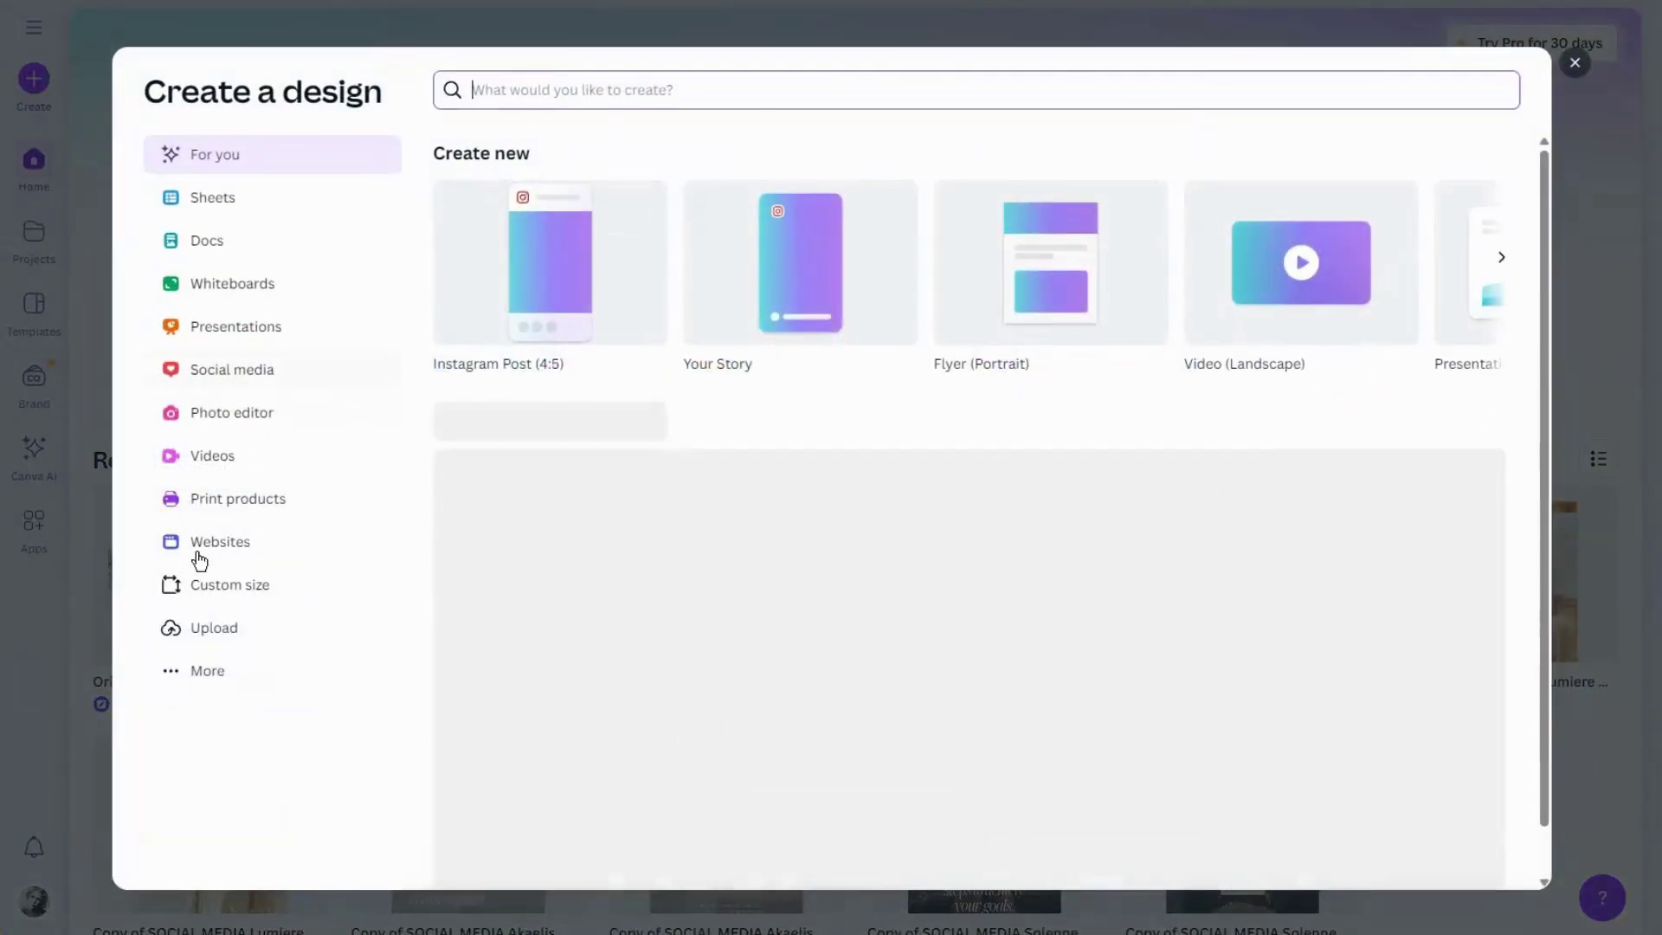
click(215, 583)
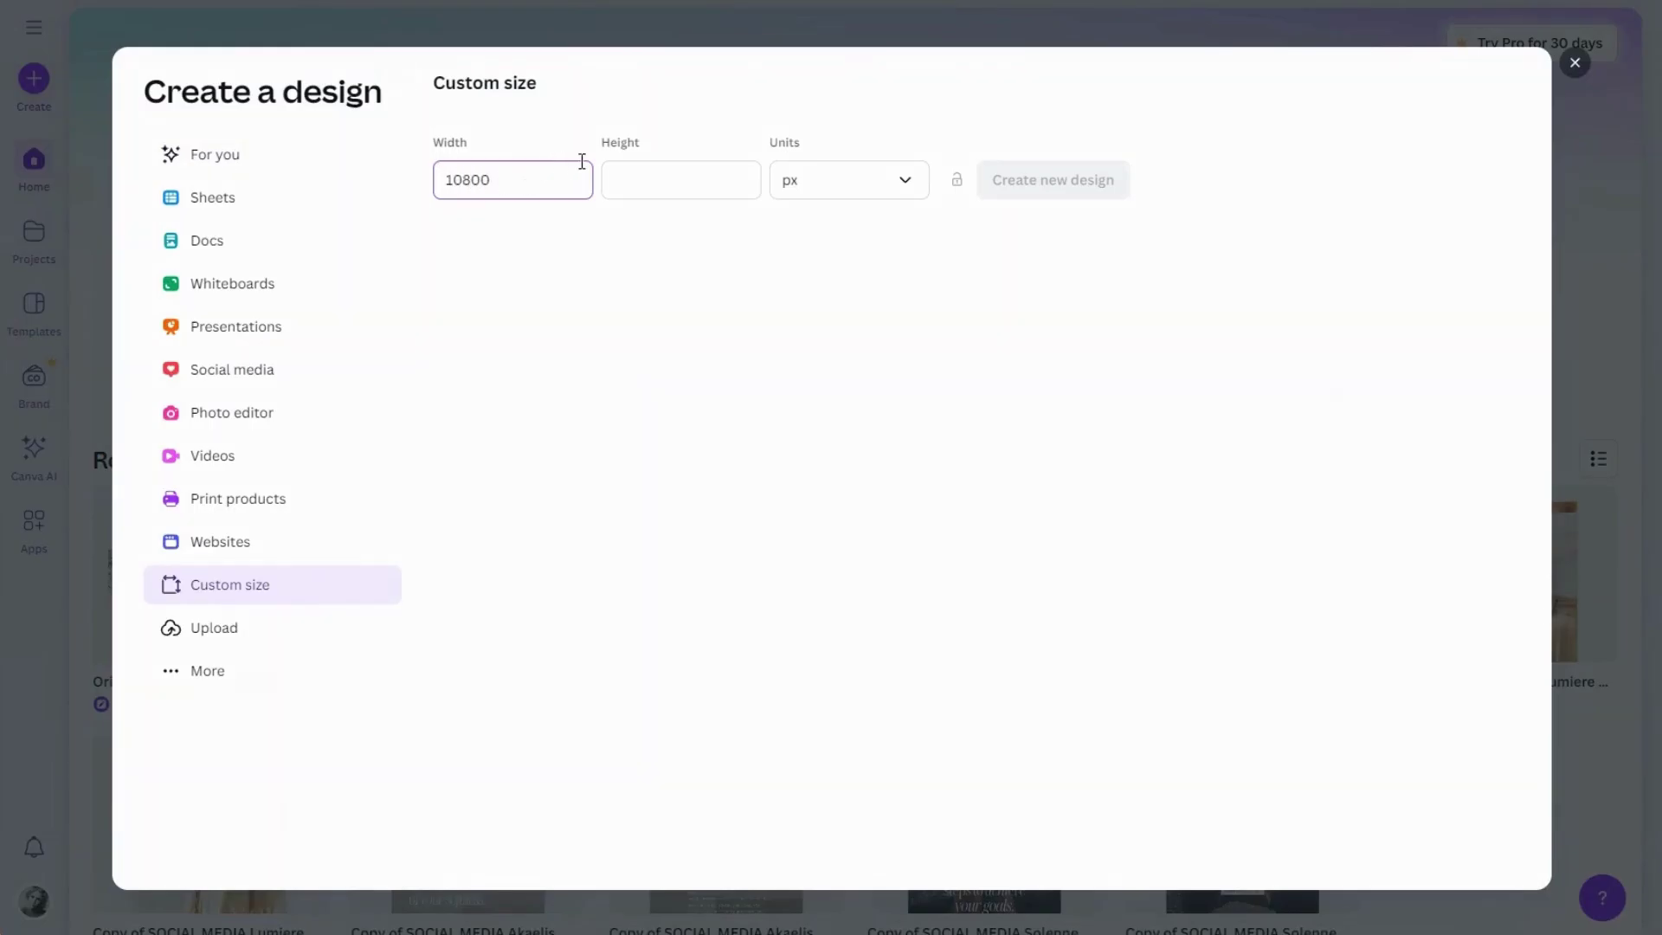
click(644, 179)
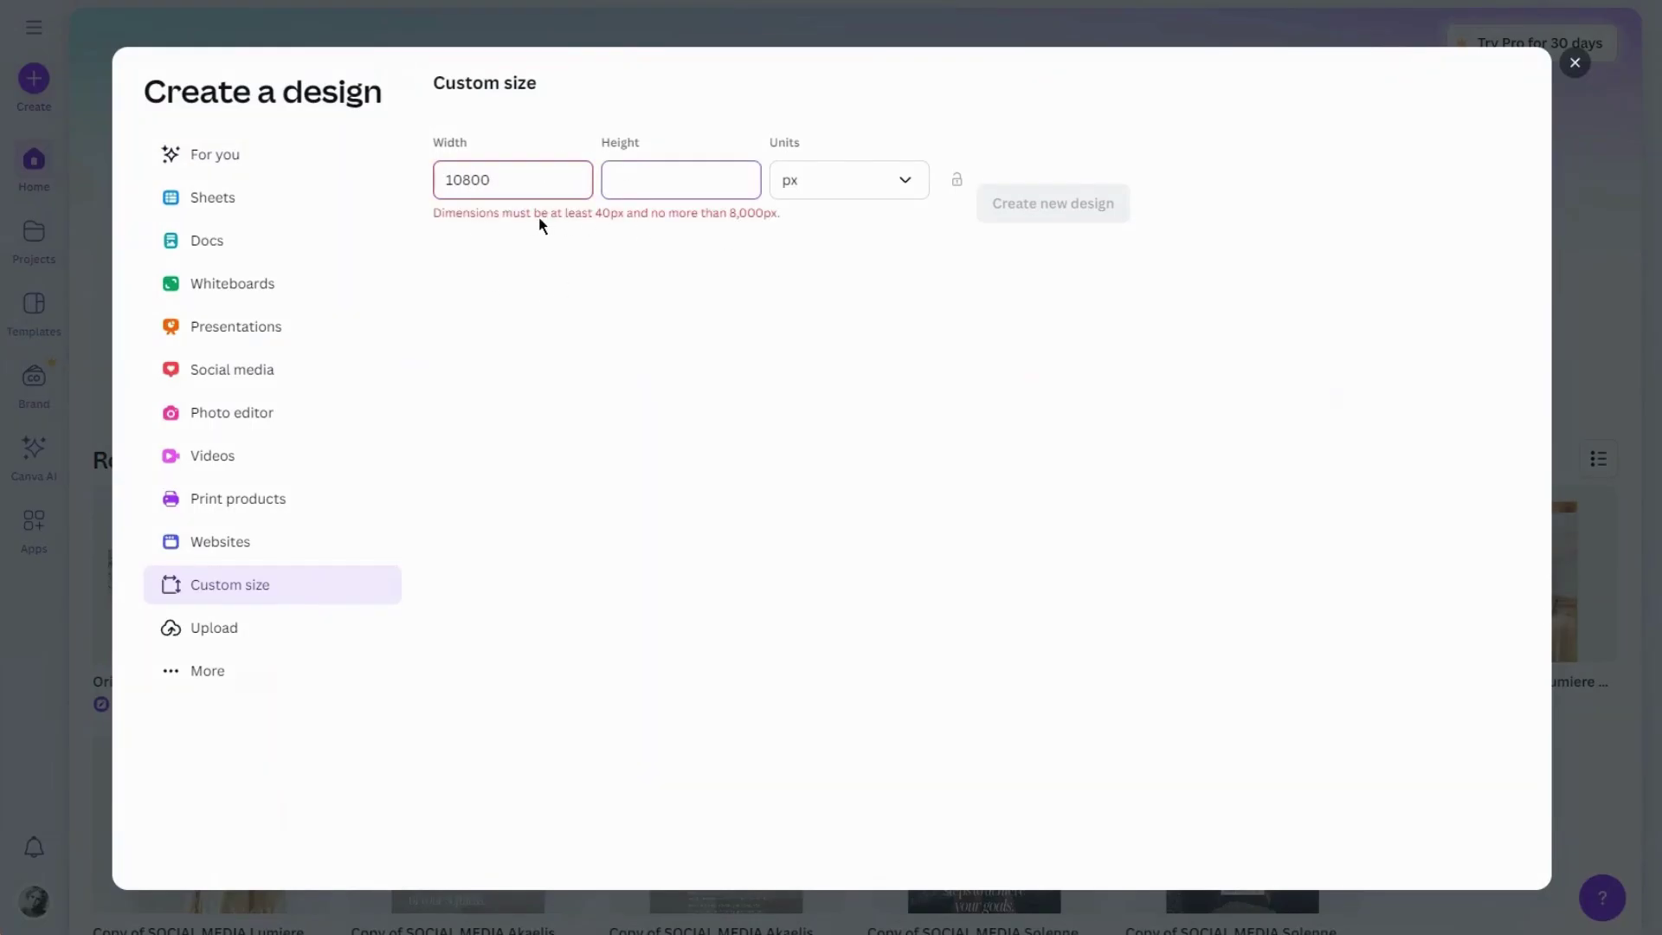
click(512, 177)
double_click(512, 178)
text(5400)
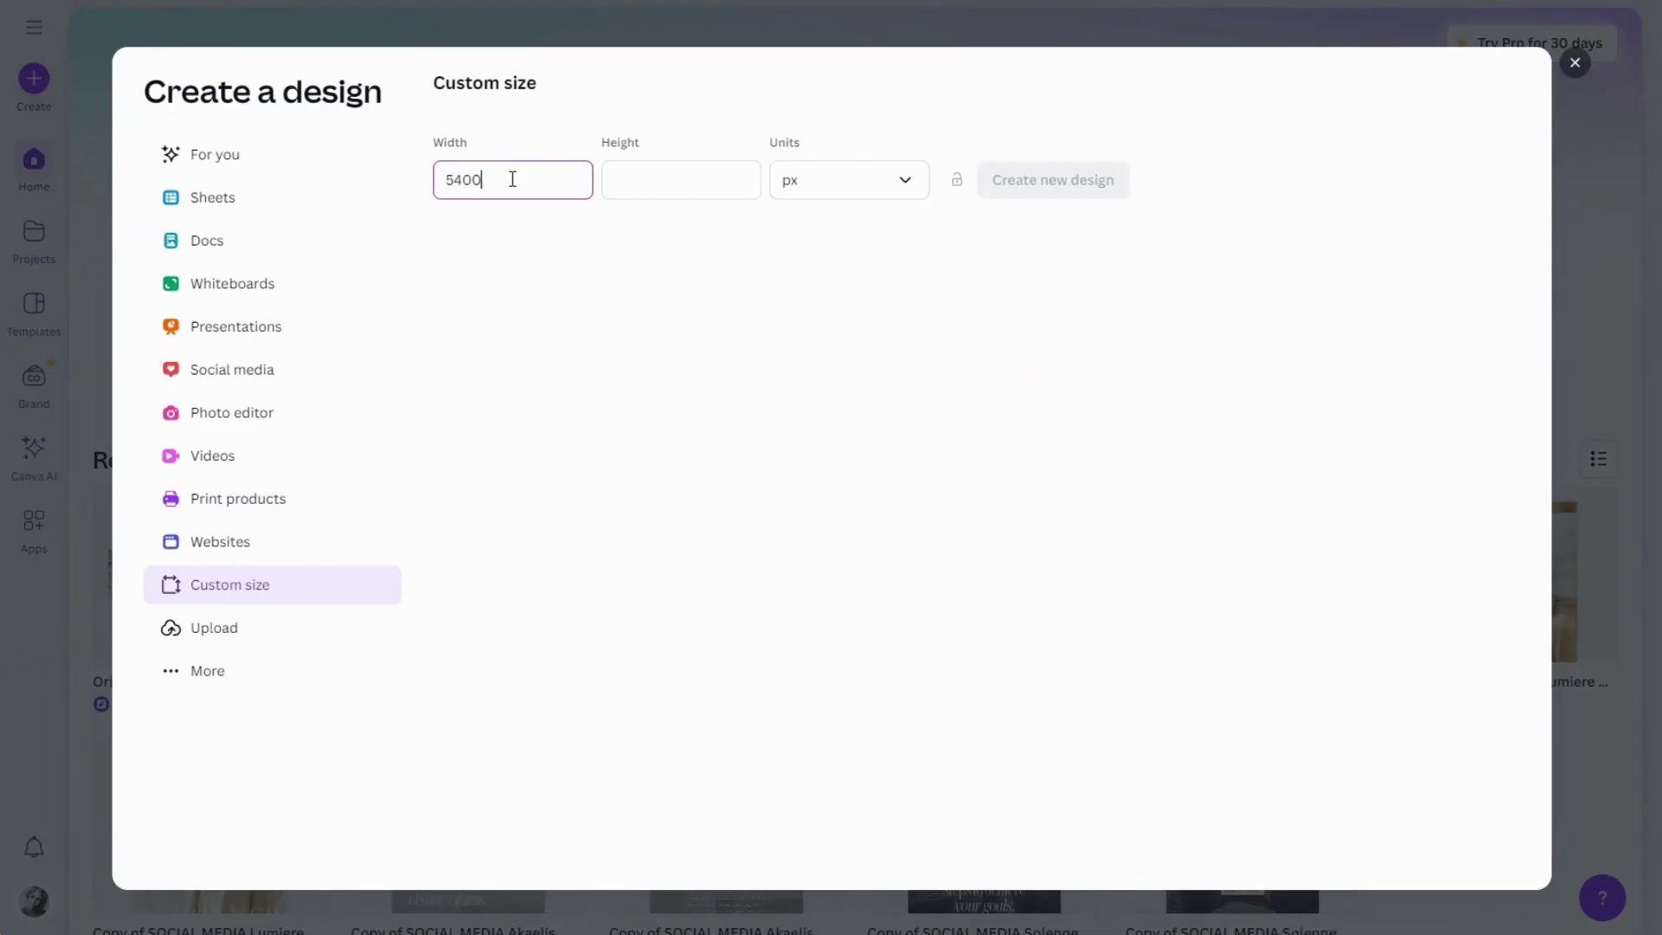
key(Tab)
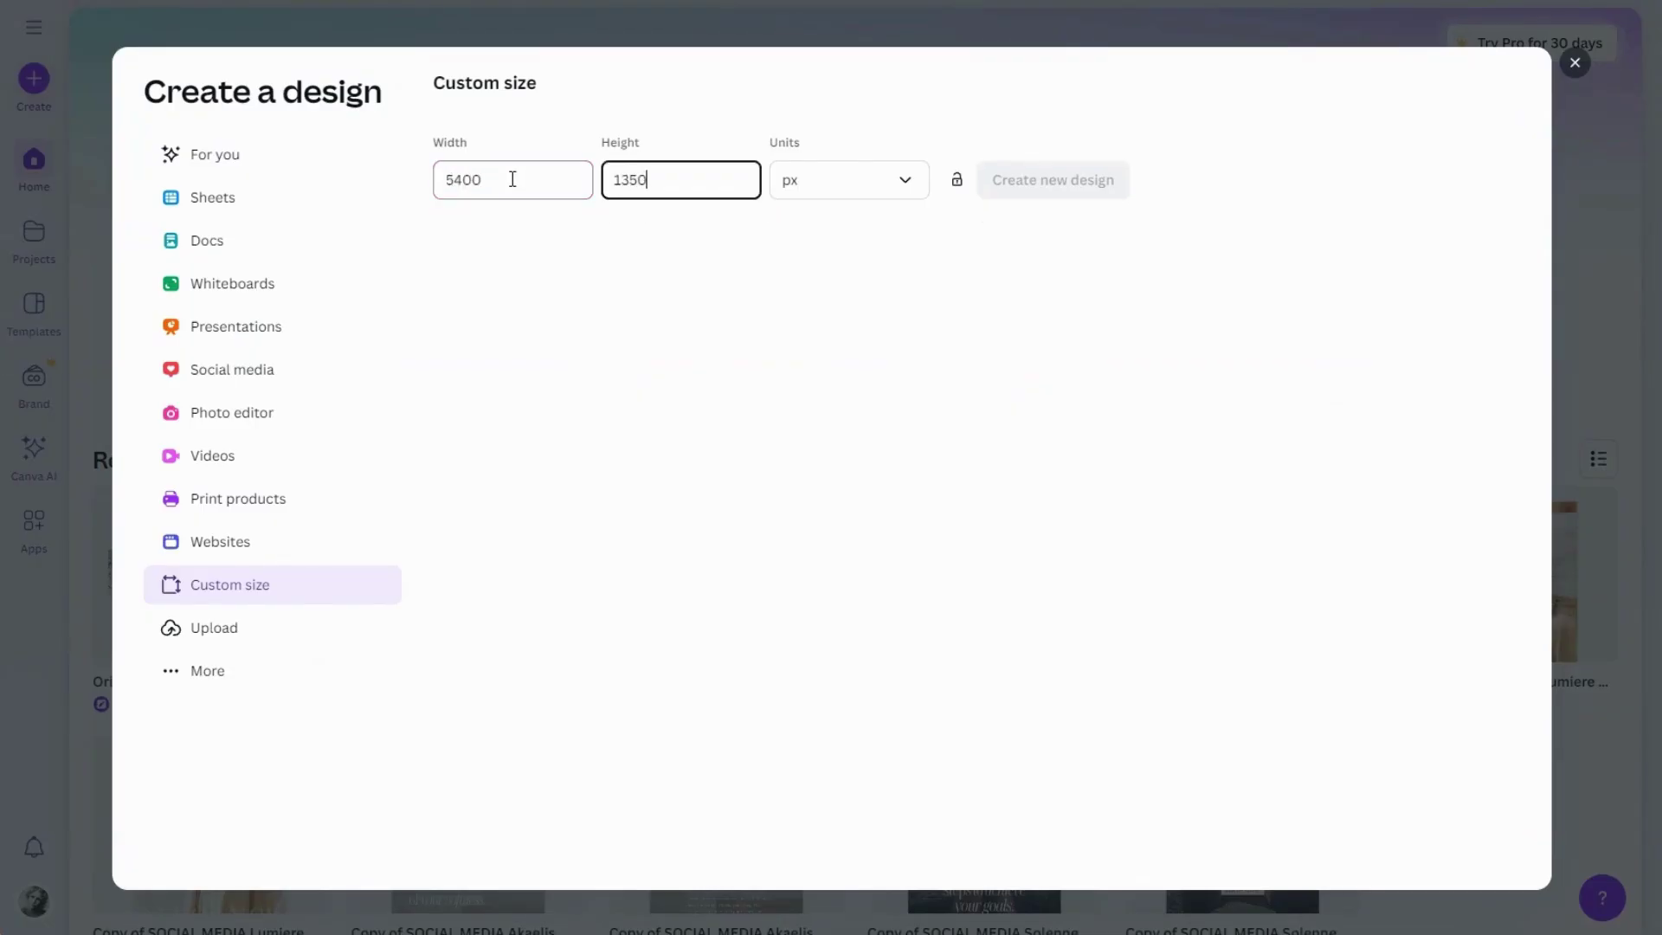
click(1057, 189)
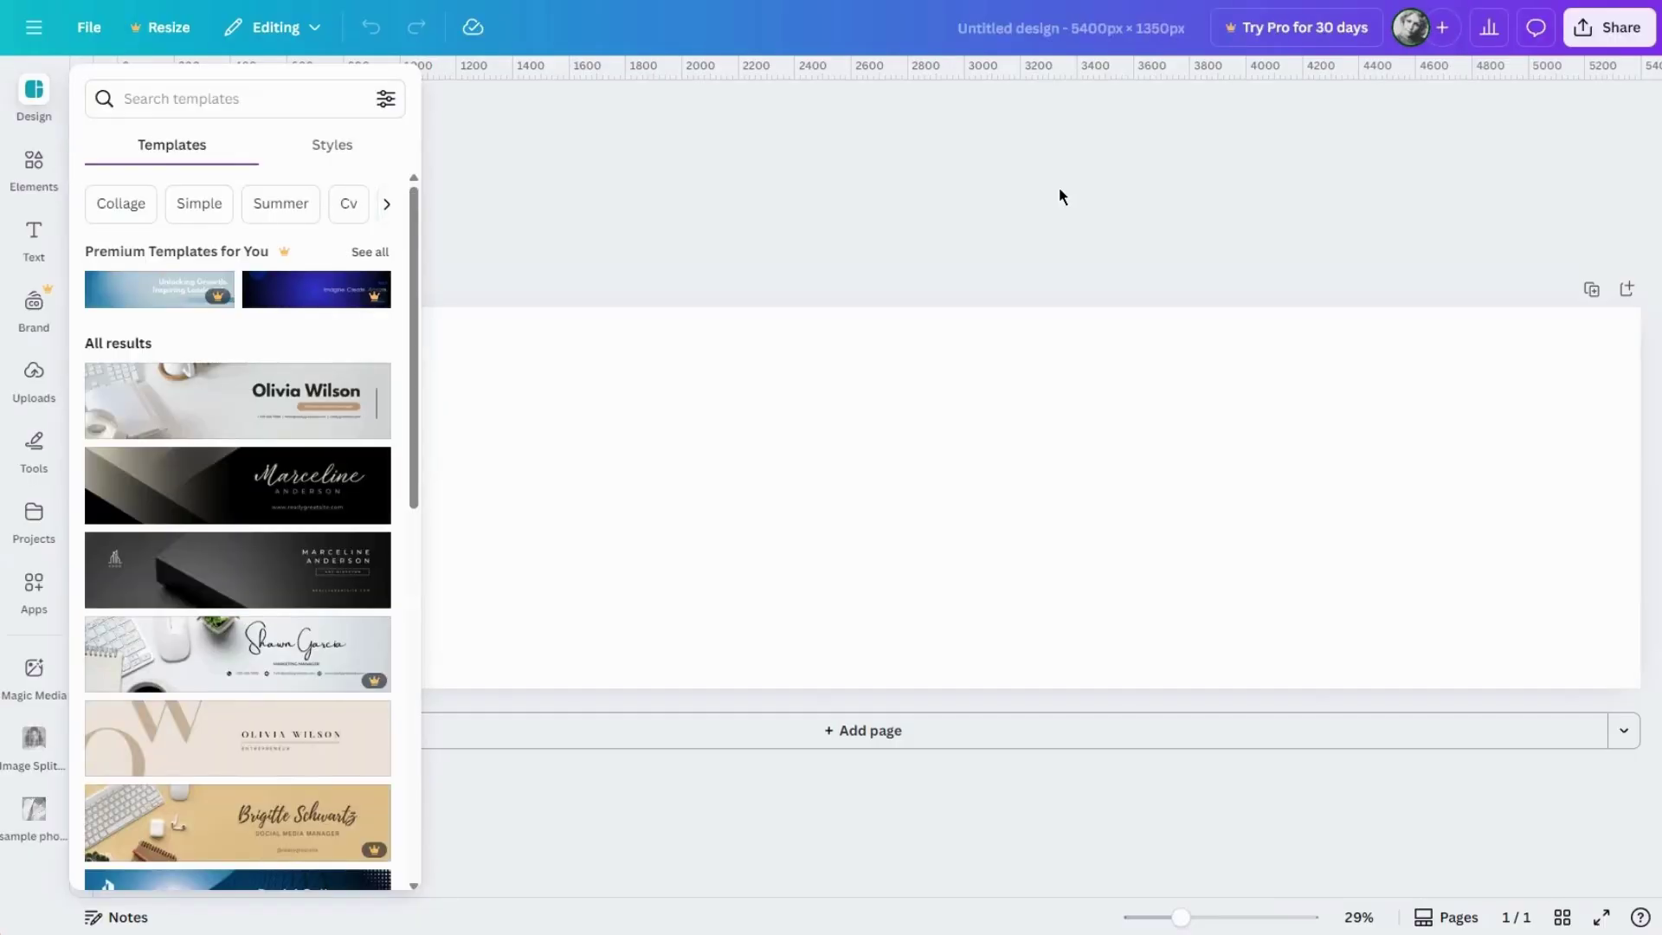
click(758, 179)
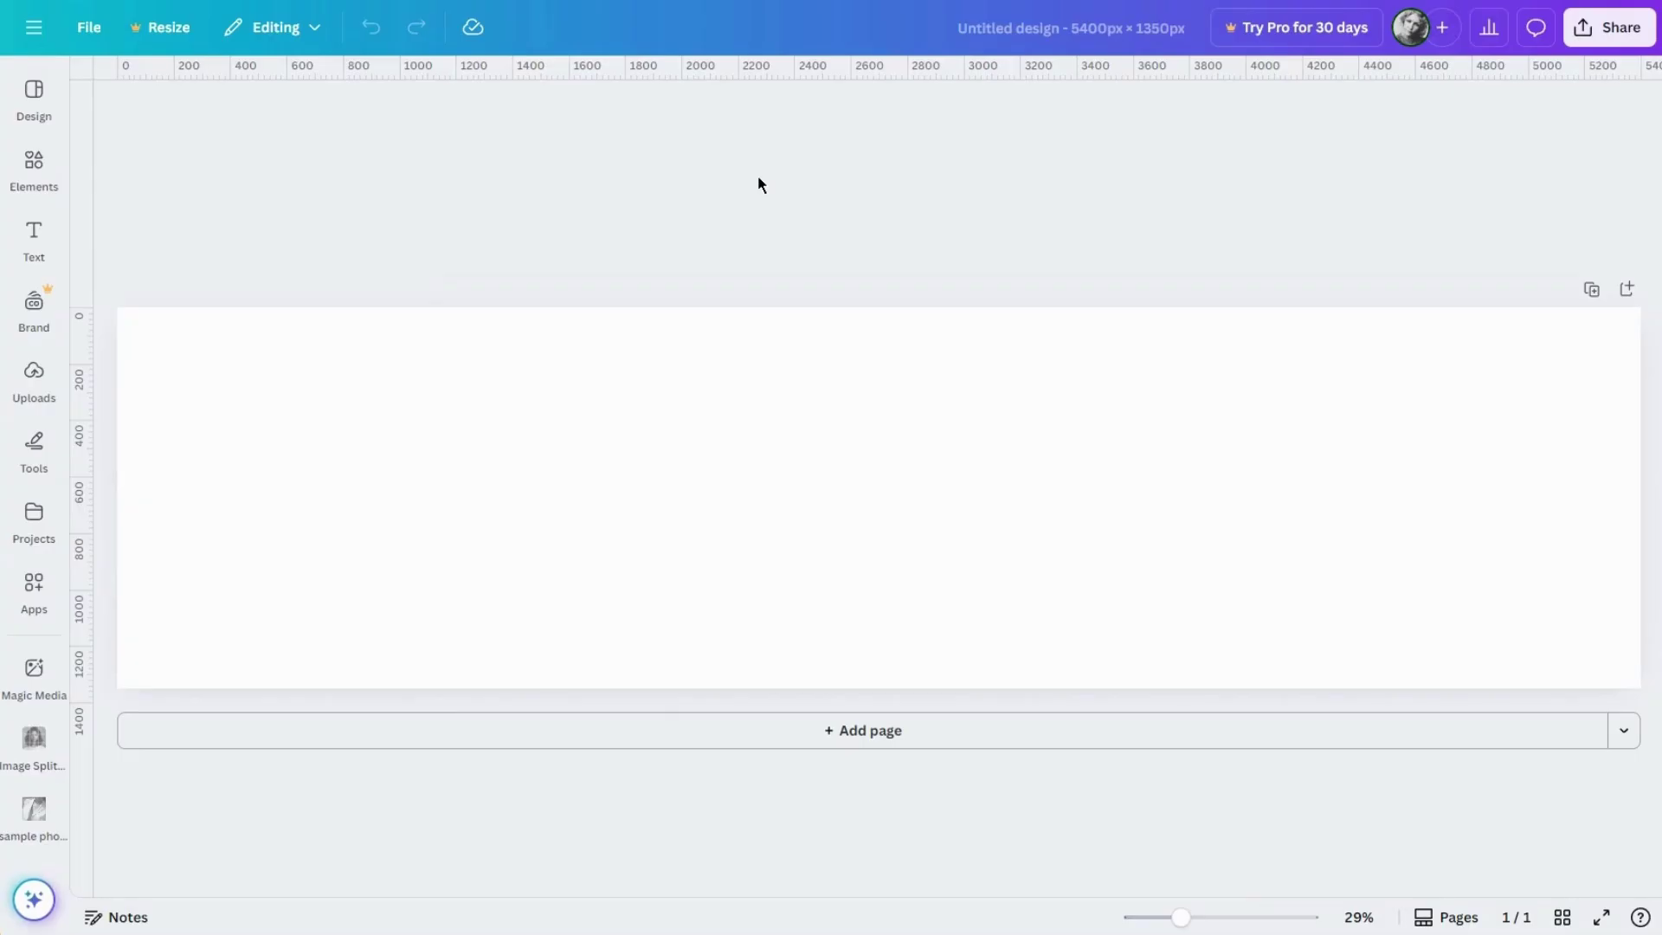
Add custom guides that divide the page into 5 columns with a gap of 0 px
click(90, 27)
mouse_move(316, 265)
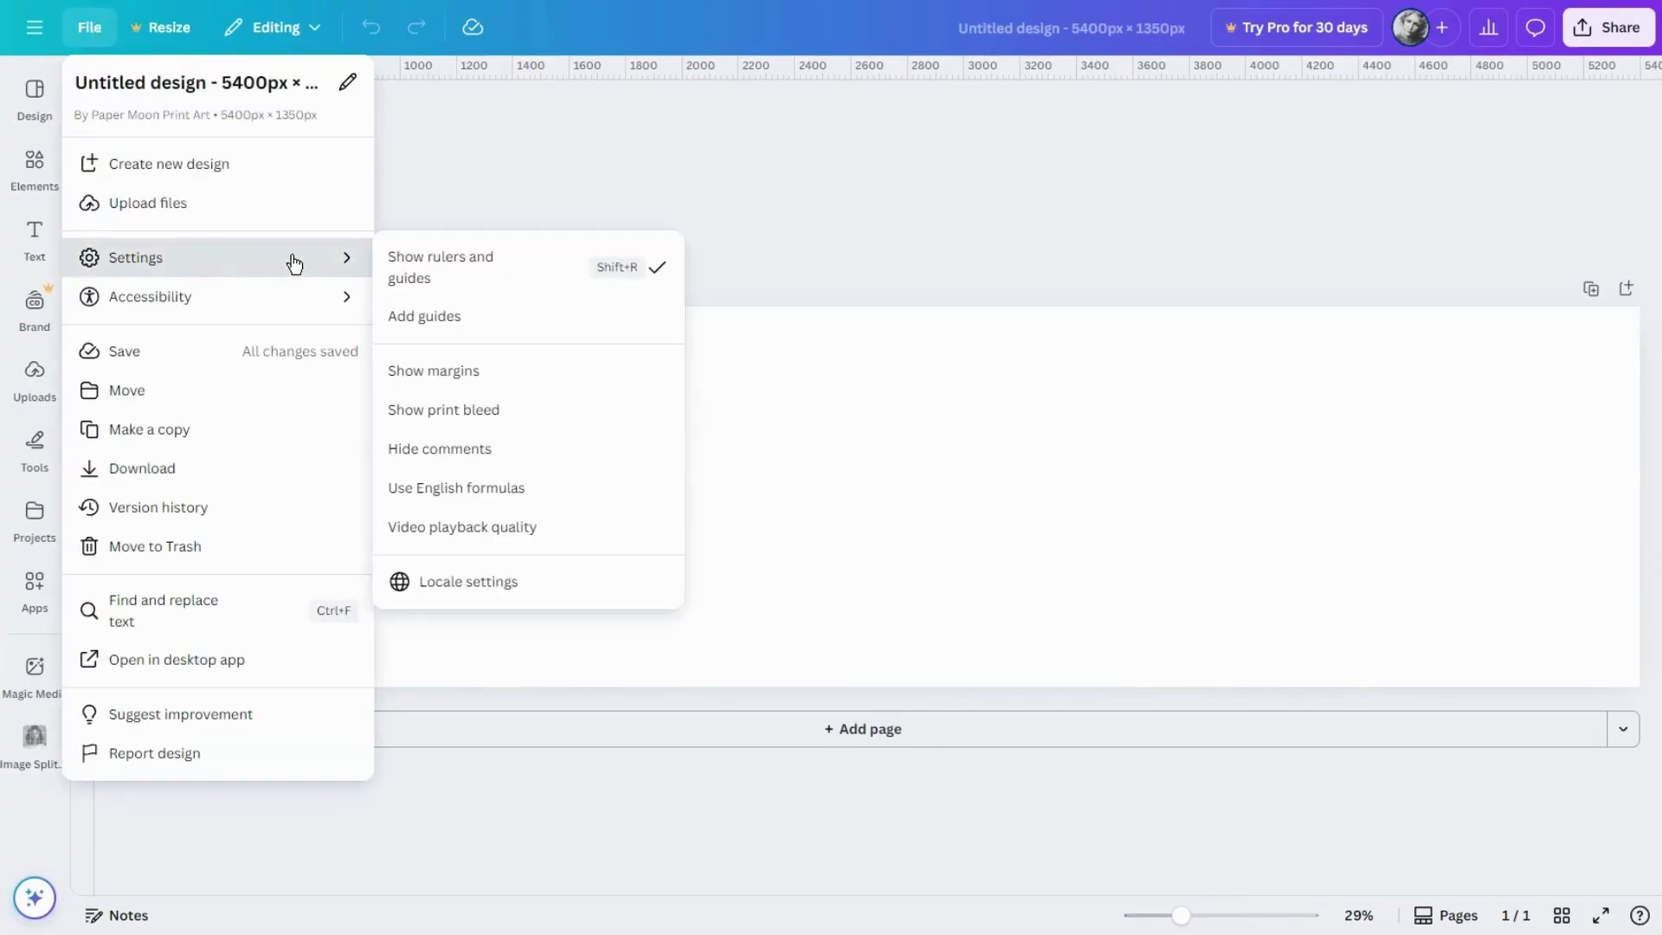
click(454, 317)
click(351, 189)
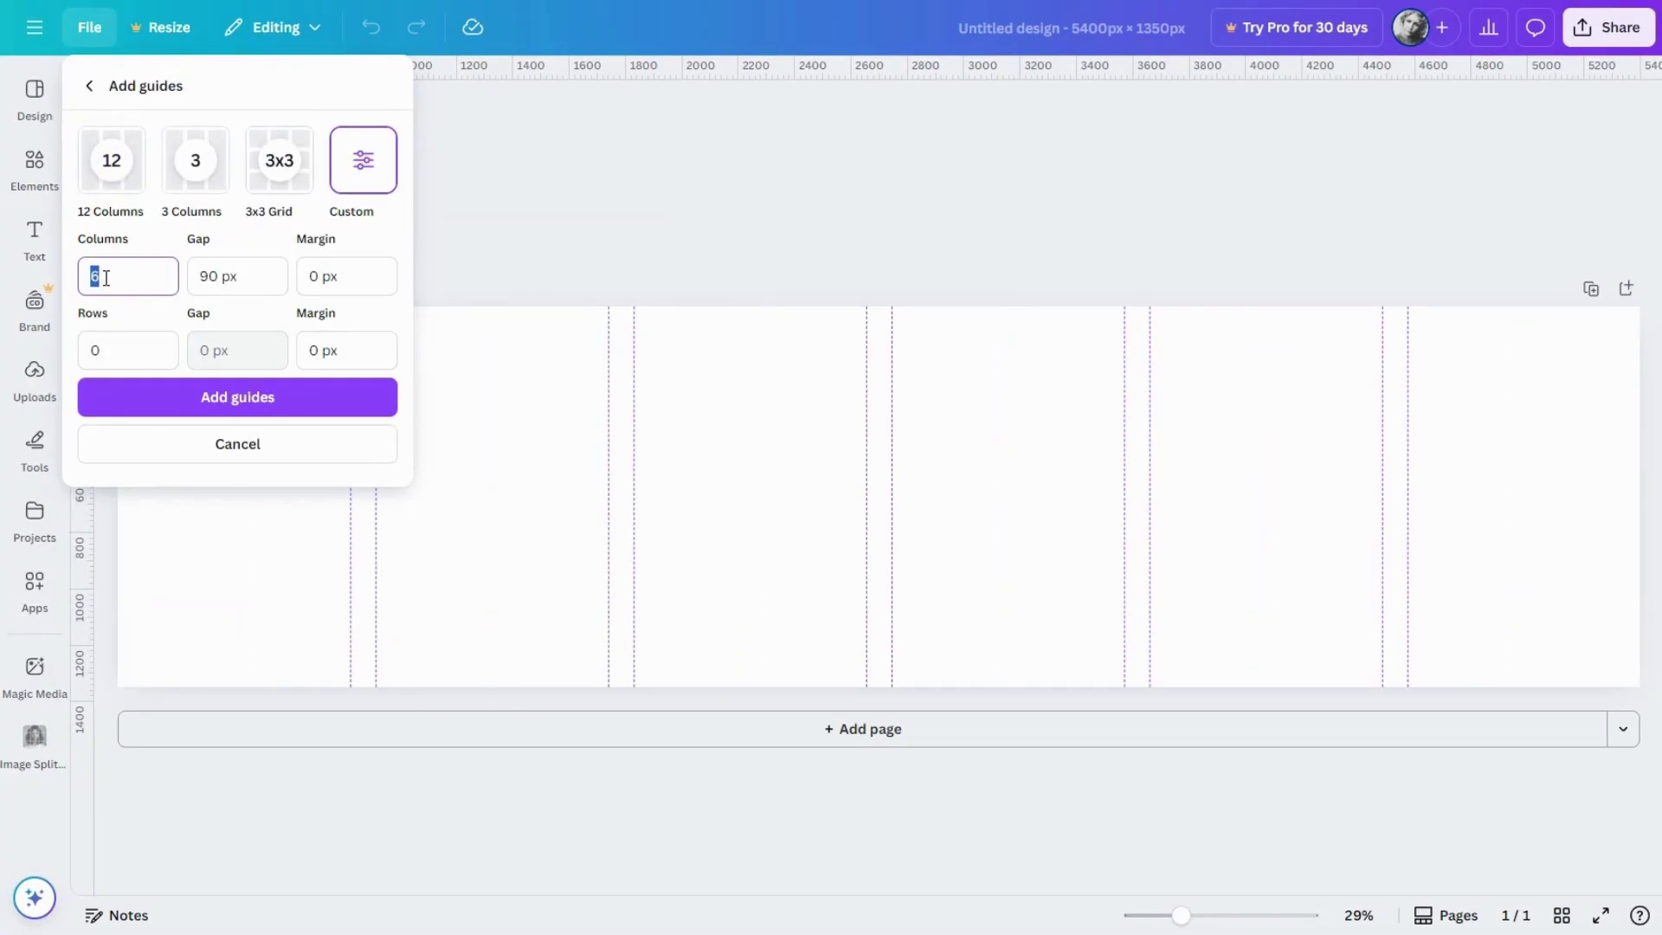
text(5)
click(212, 275)
double_click(213, 274)
text(9)
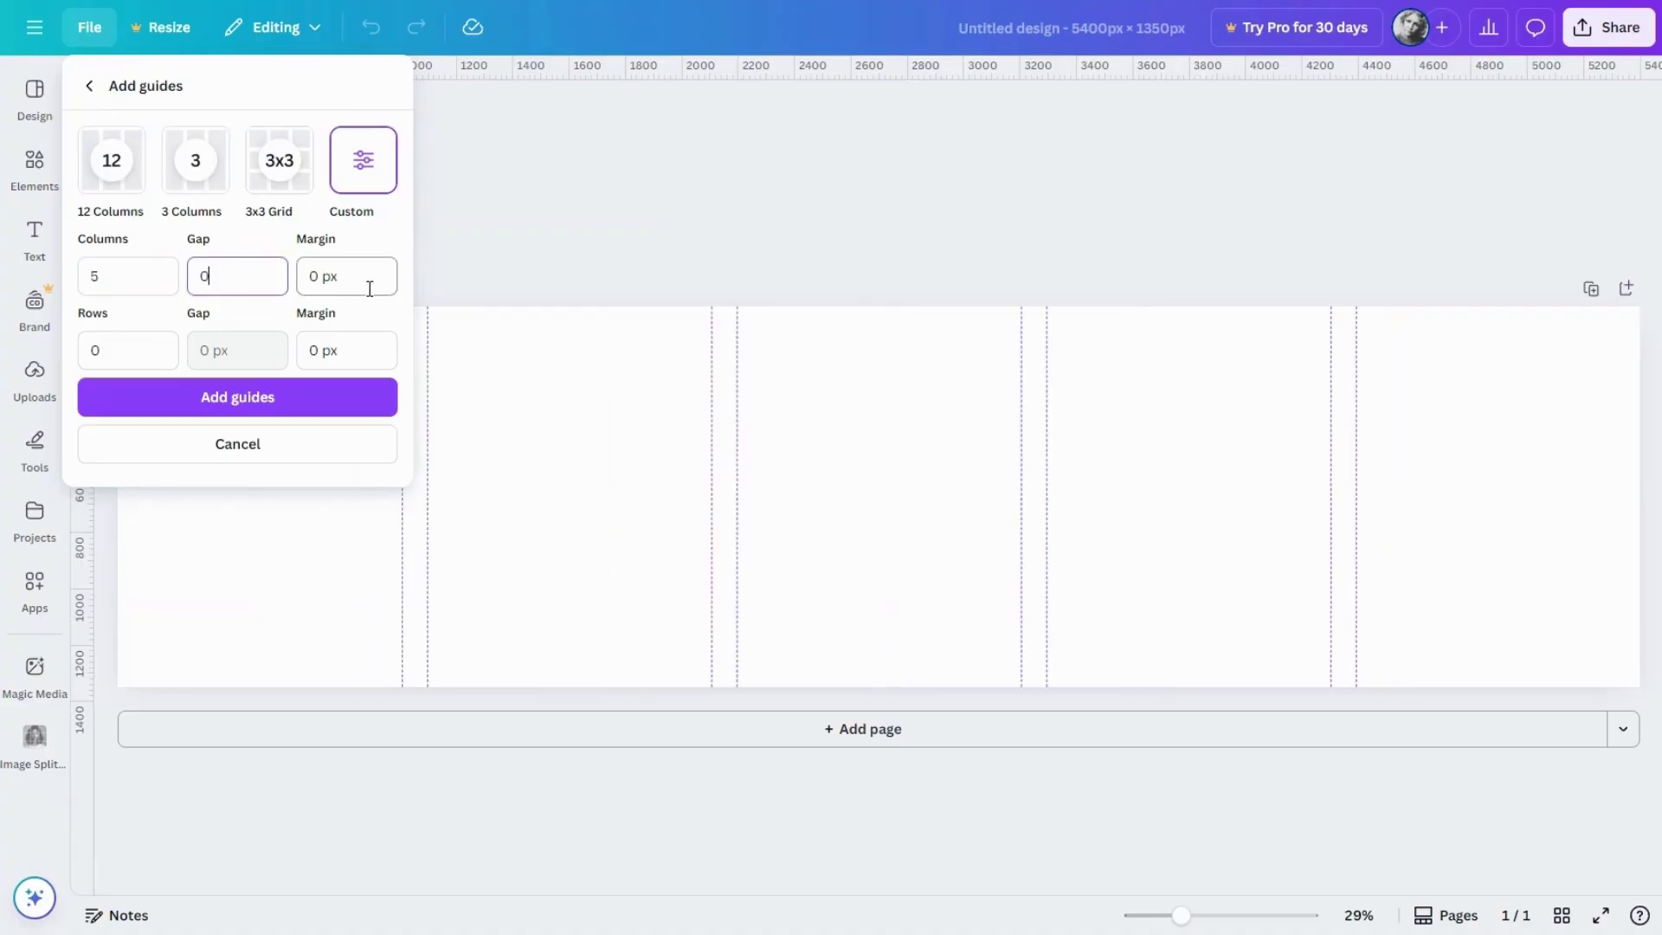
click(371, 287)
click(252, 401)
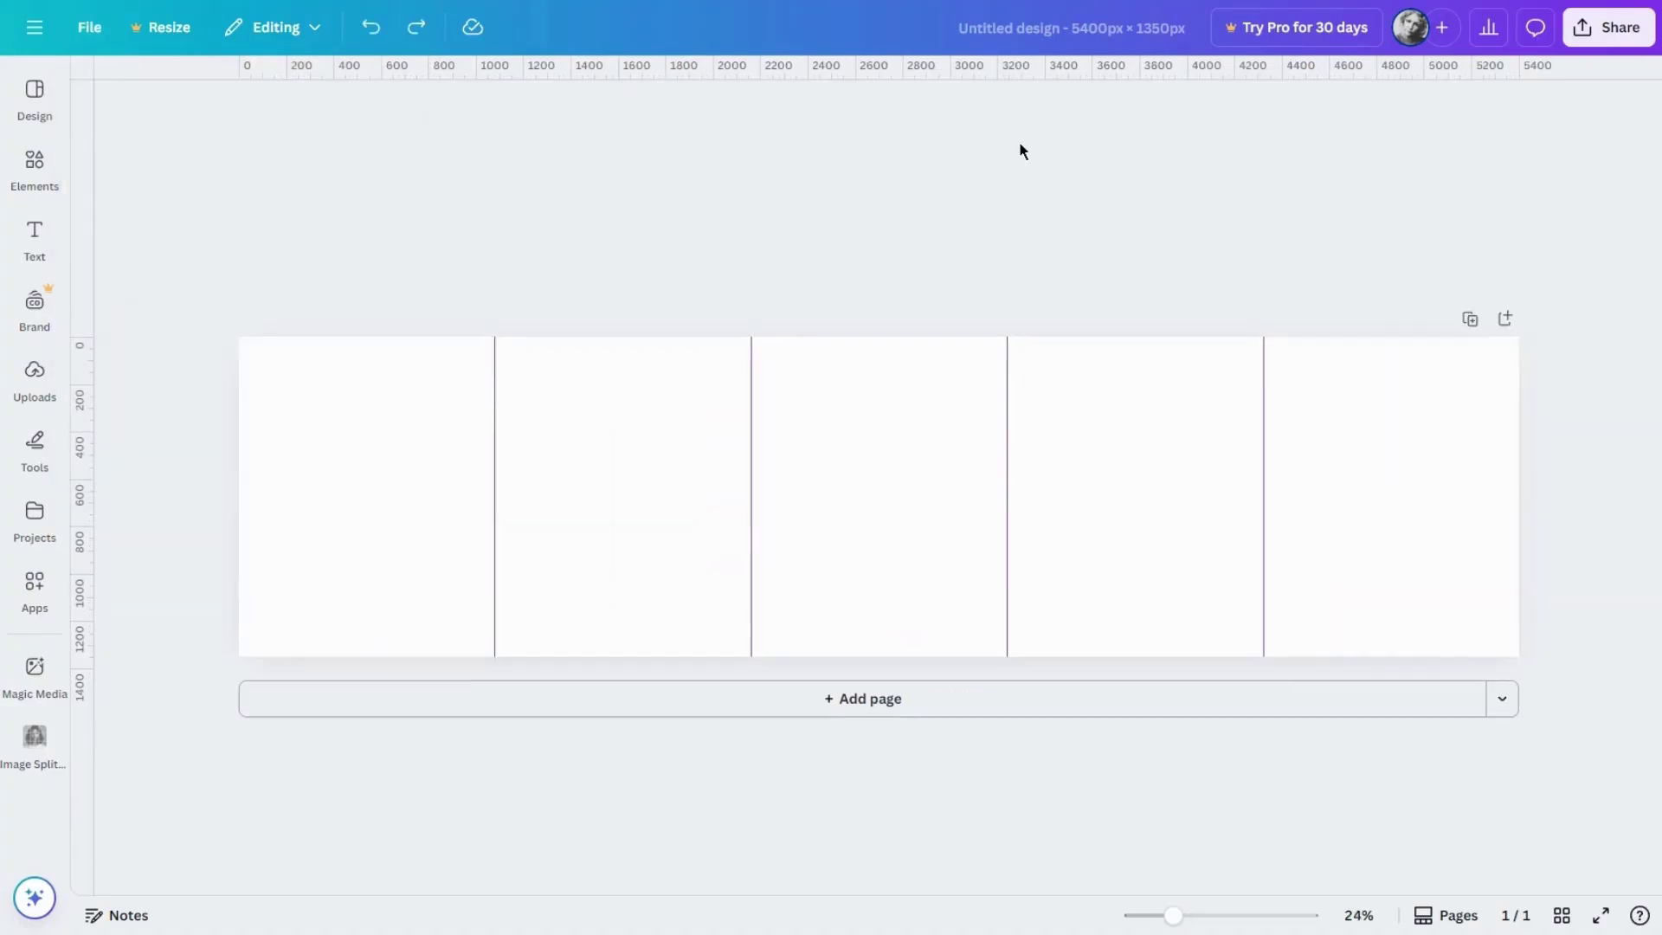
Rename the design as carousel posts
click(1118, 33)
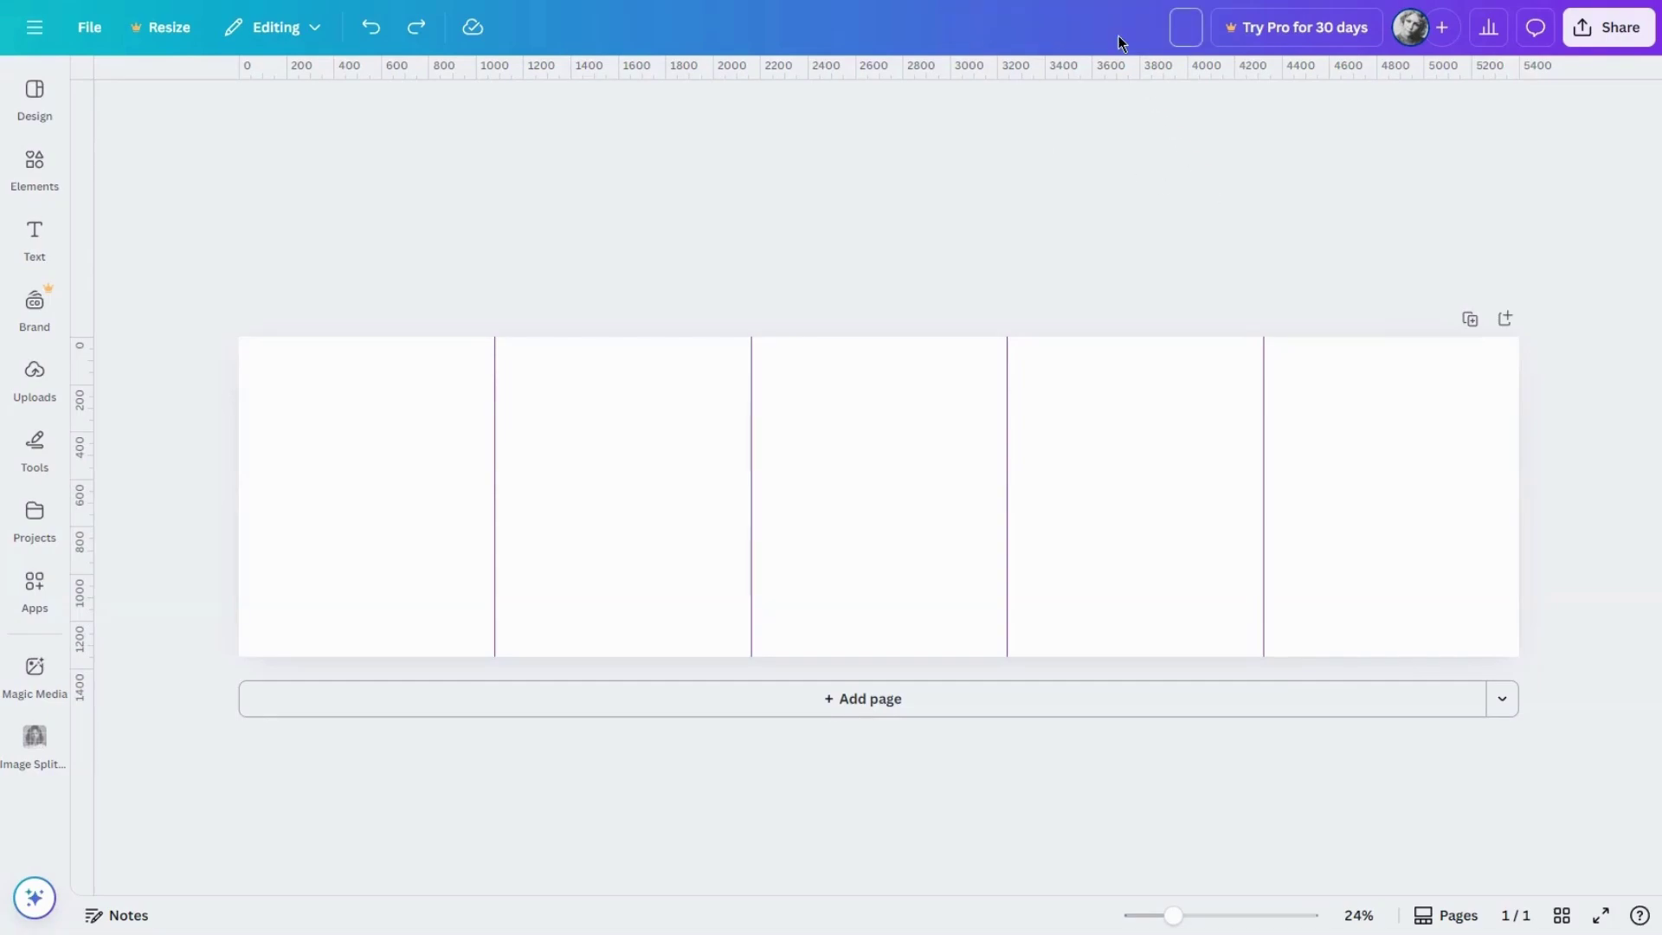
text(carousel posts)
key(Return)
Upload the portrait with the outstretched hand from the sample photos folder in Downloads to the general uploads
click(37, 380)
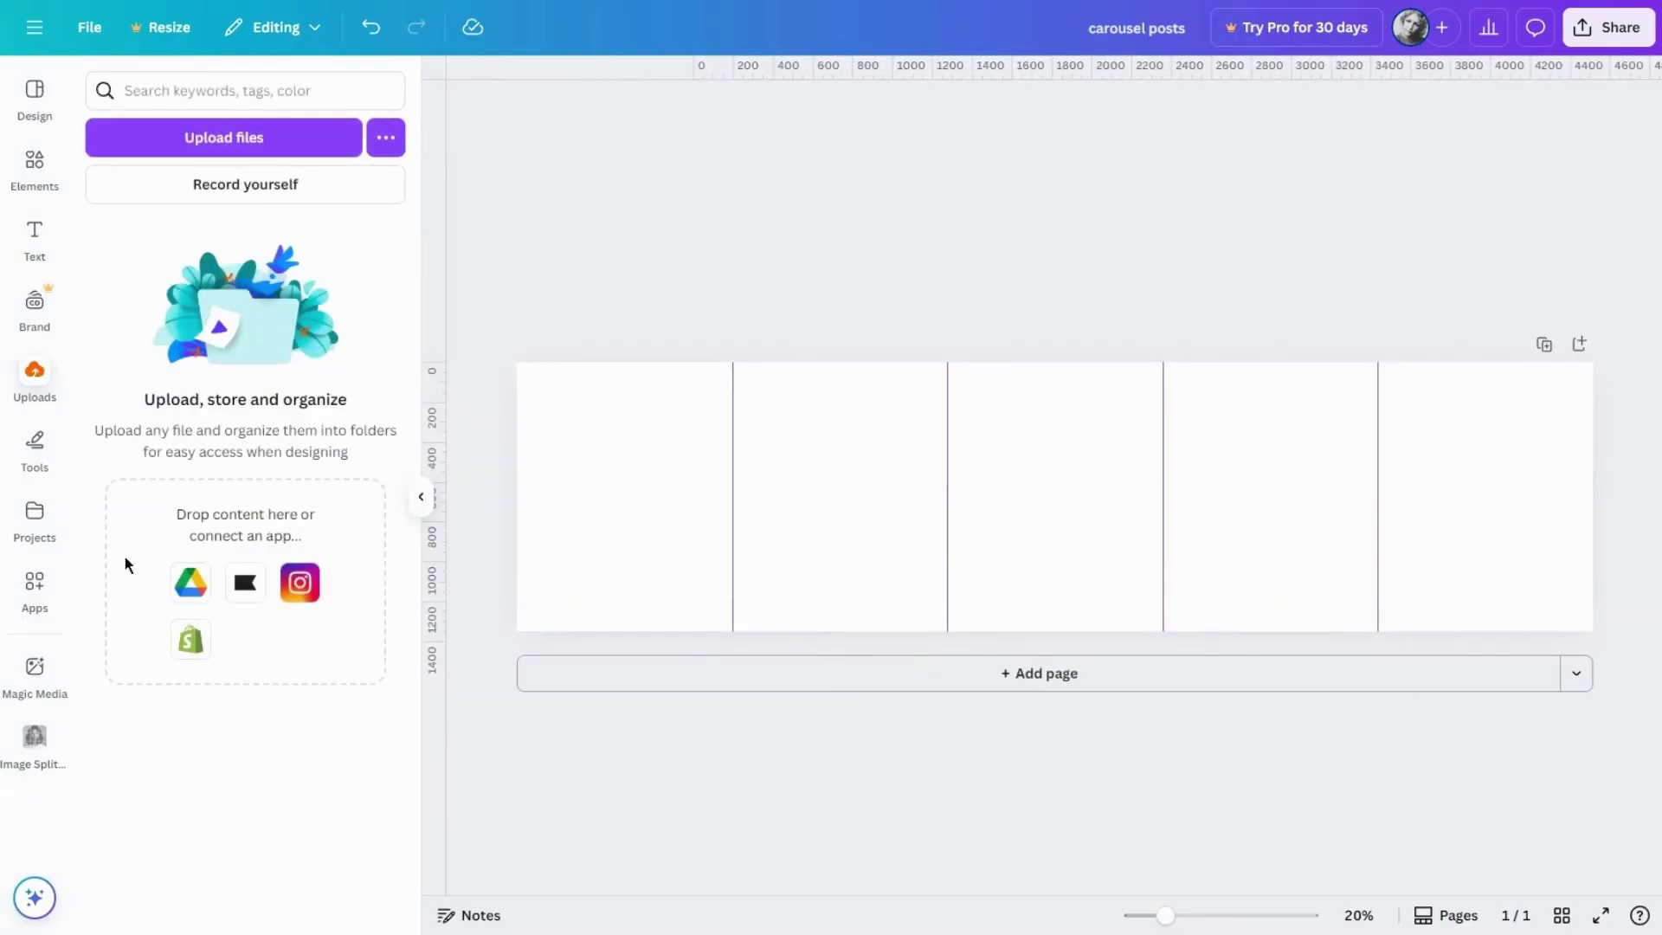
click(1632, 104)
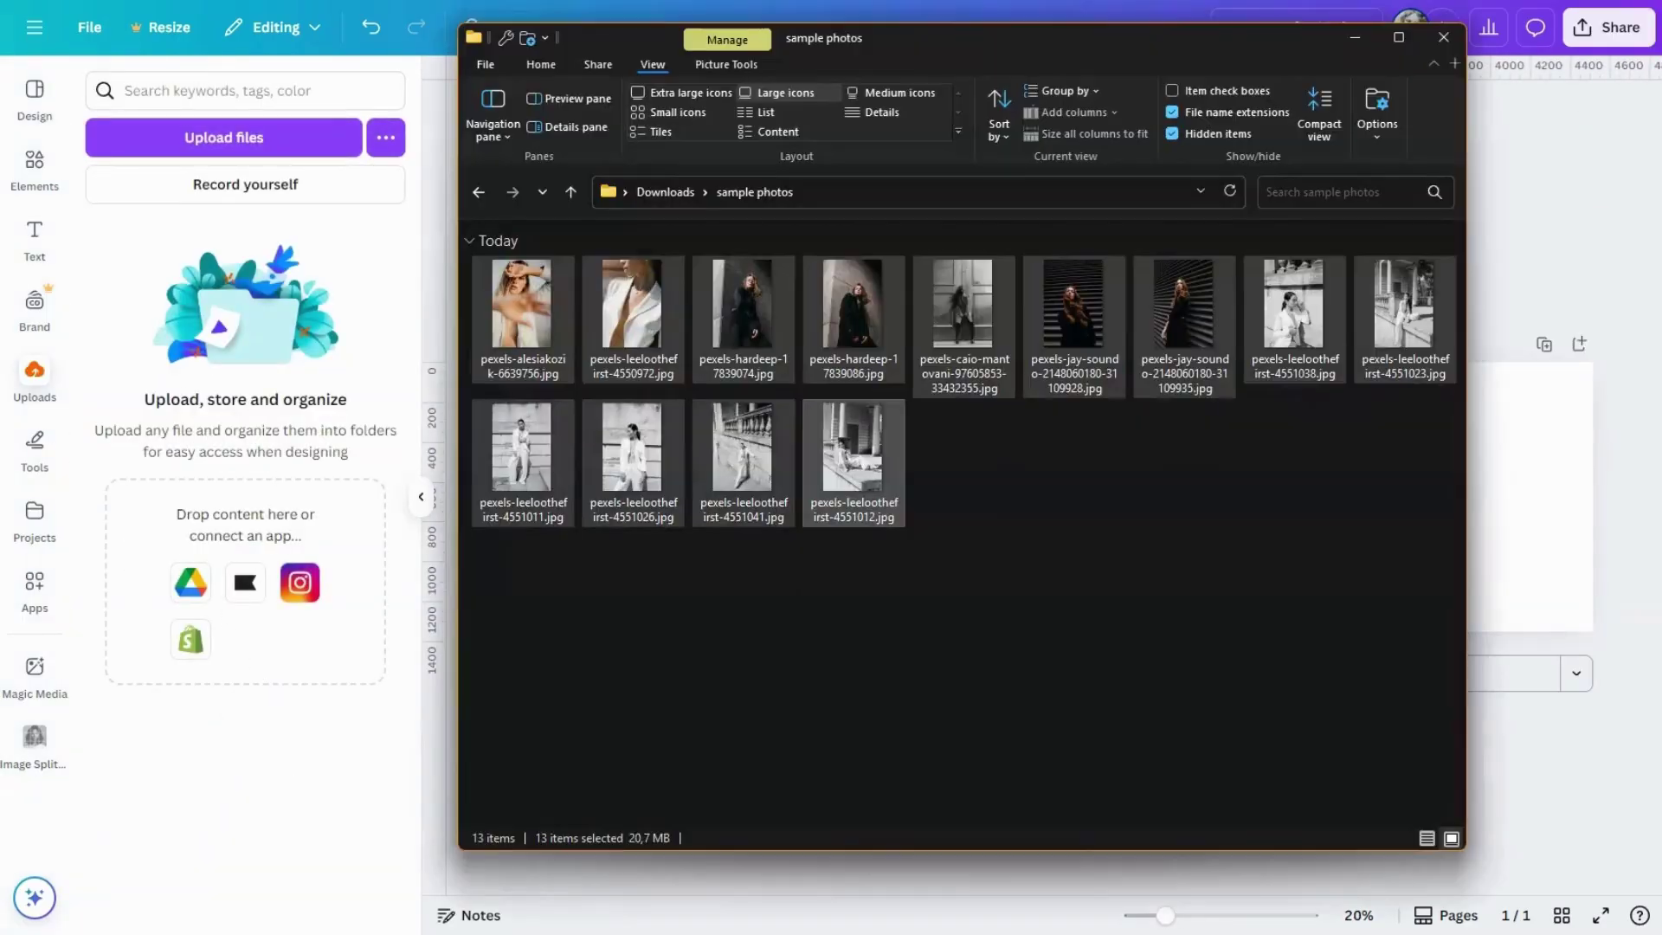
drag(523, 340, 153, 641)
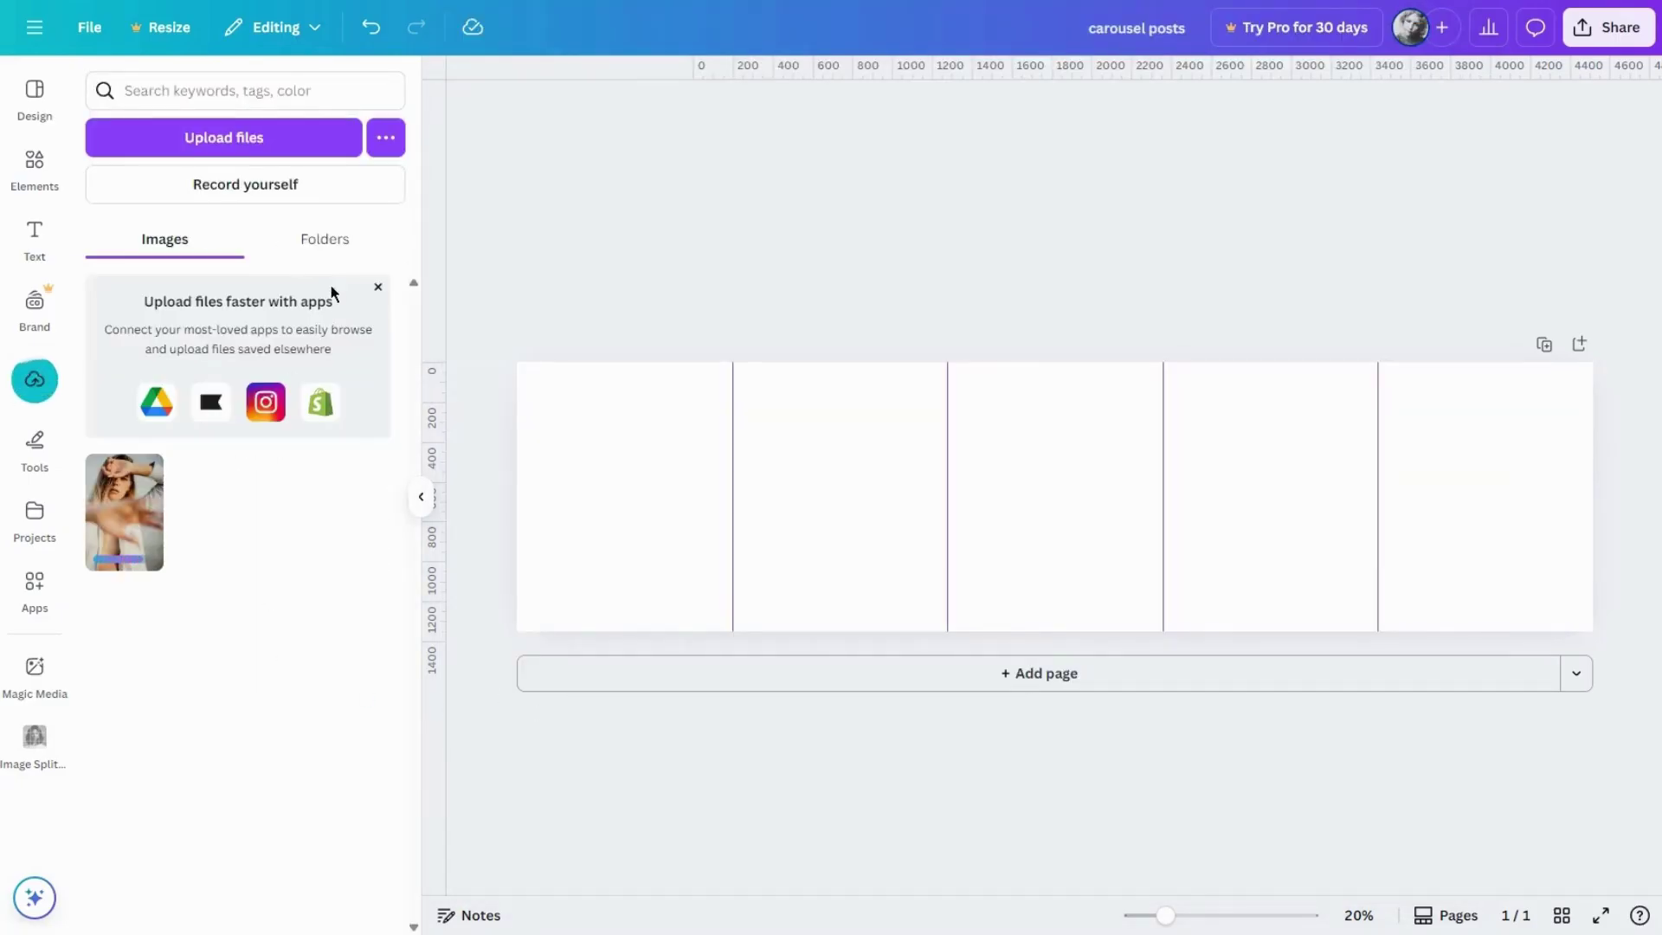
Create an uploads folder named sample photos
click(329, 253)
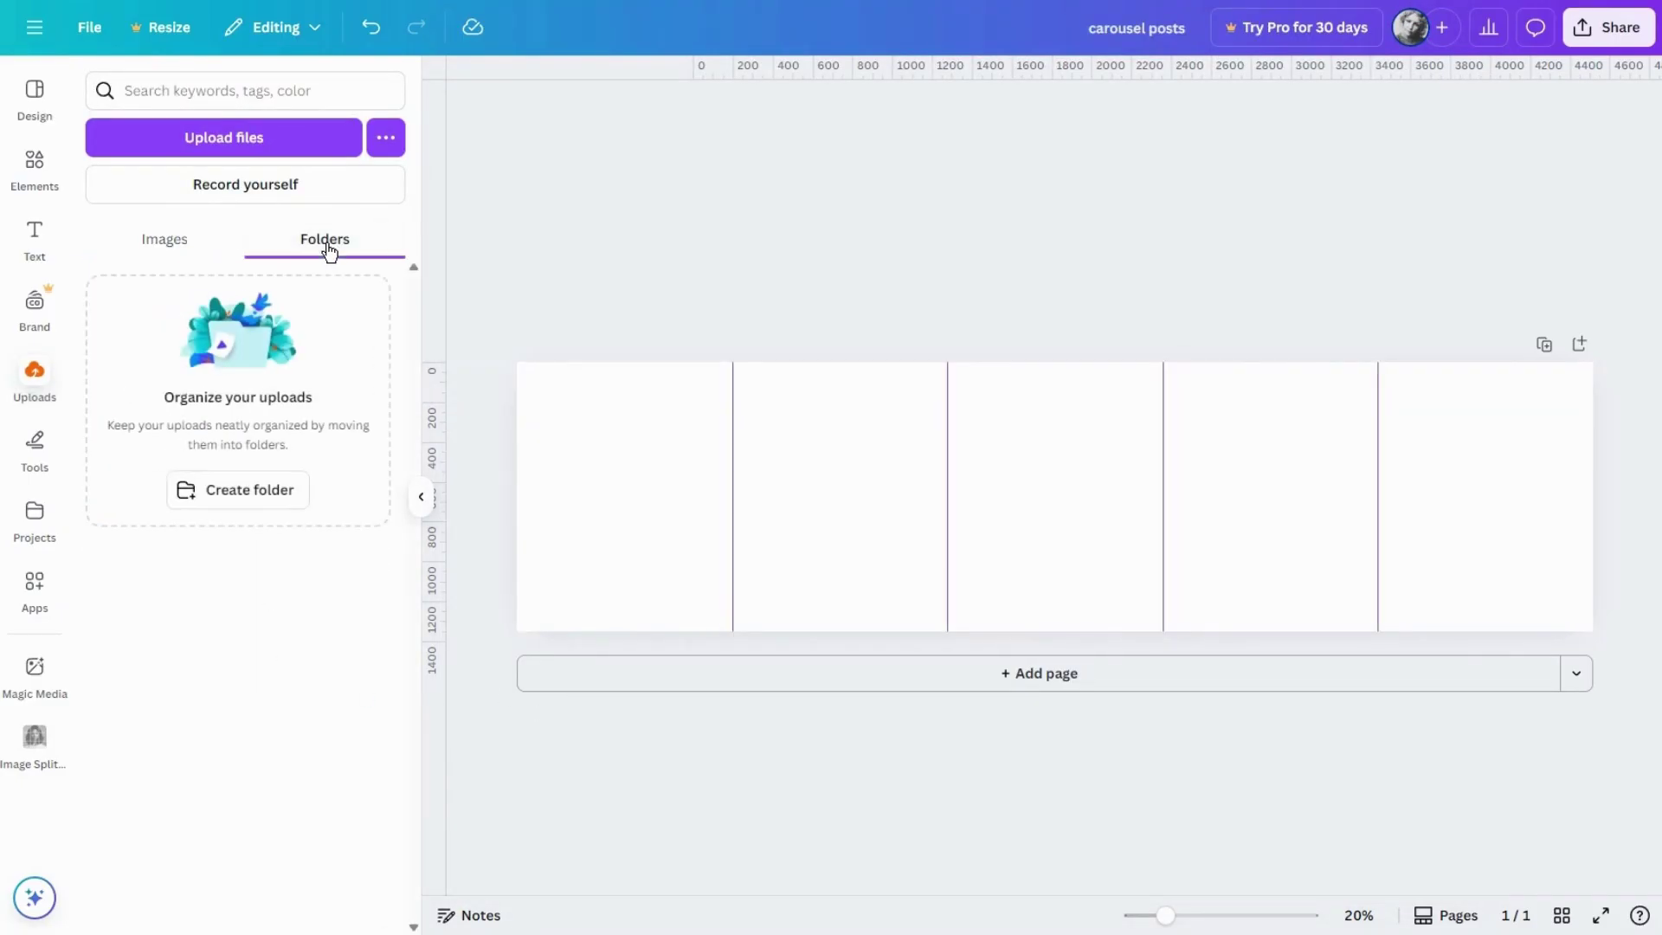
click(230, 491)
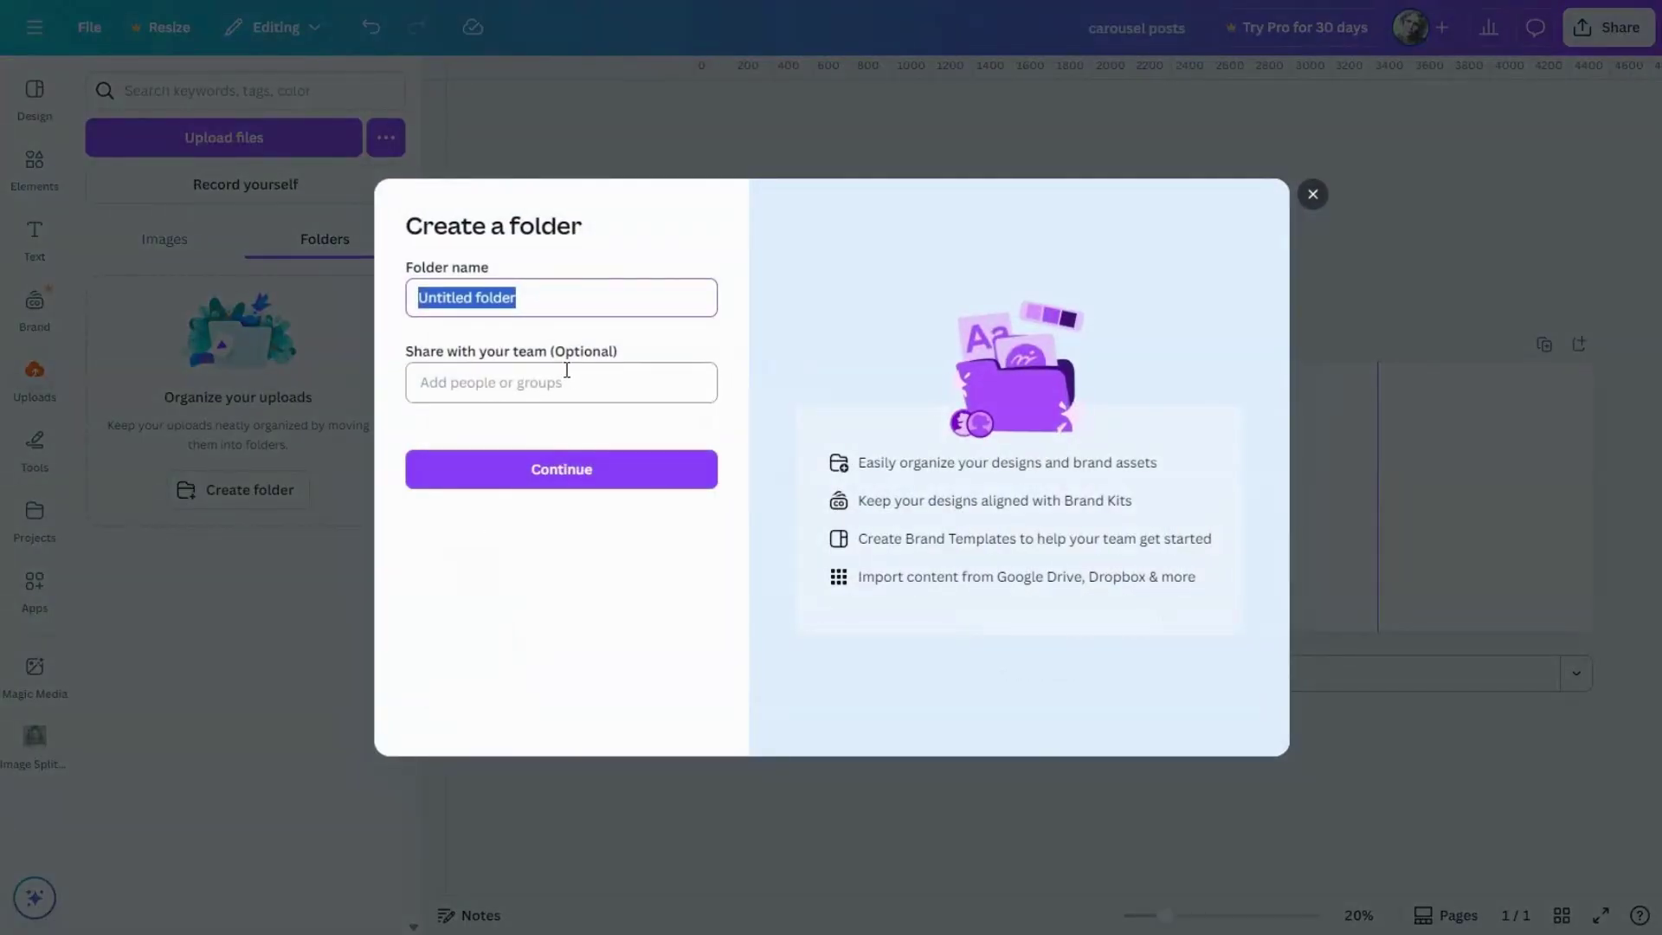
text(sample photos)
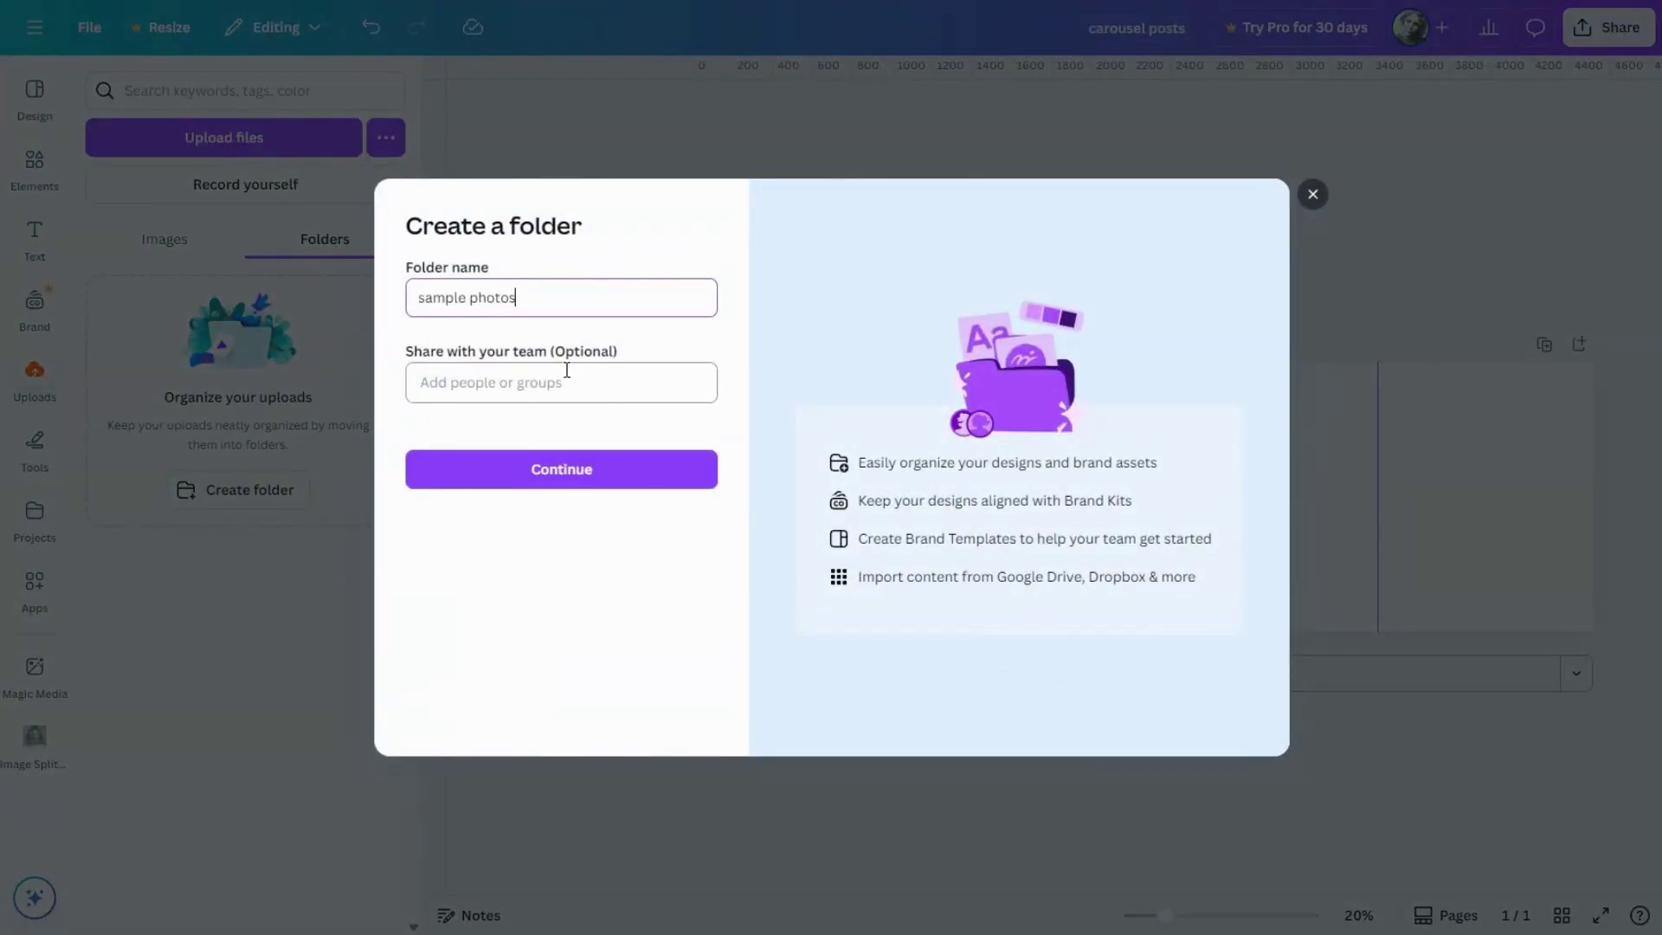
click(582, 471)
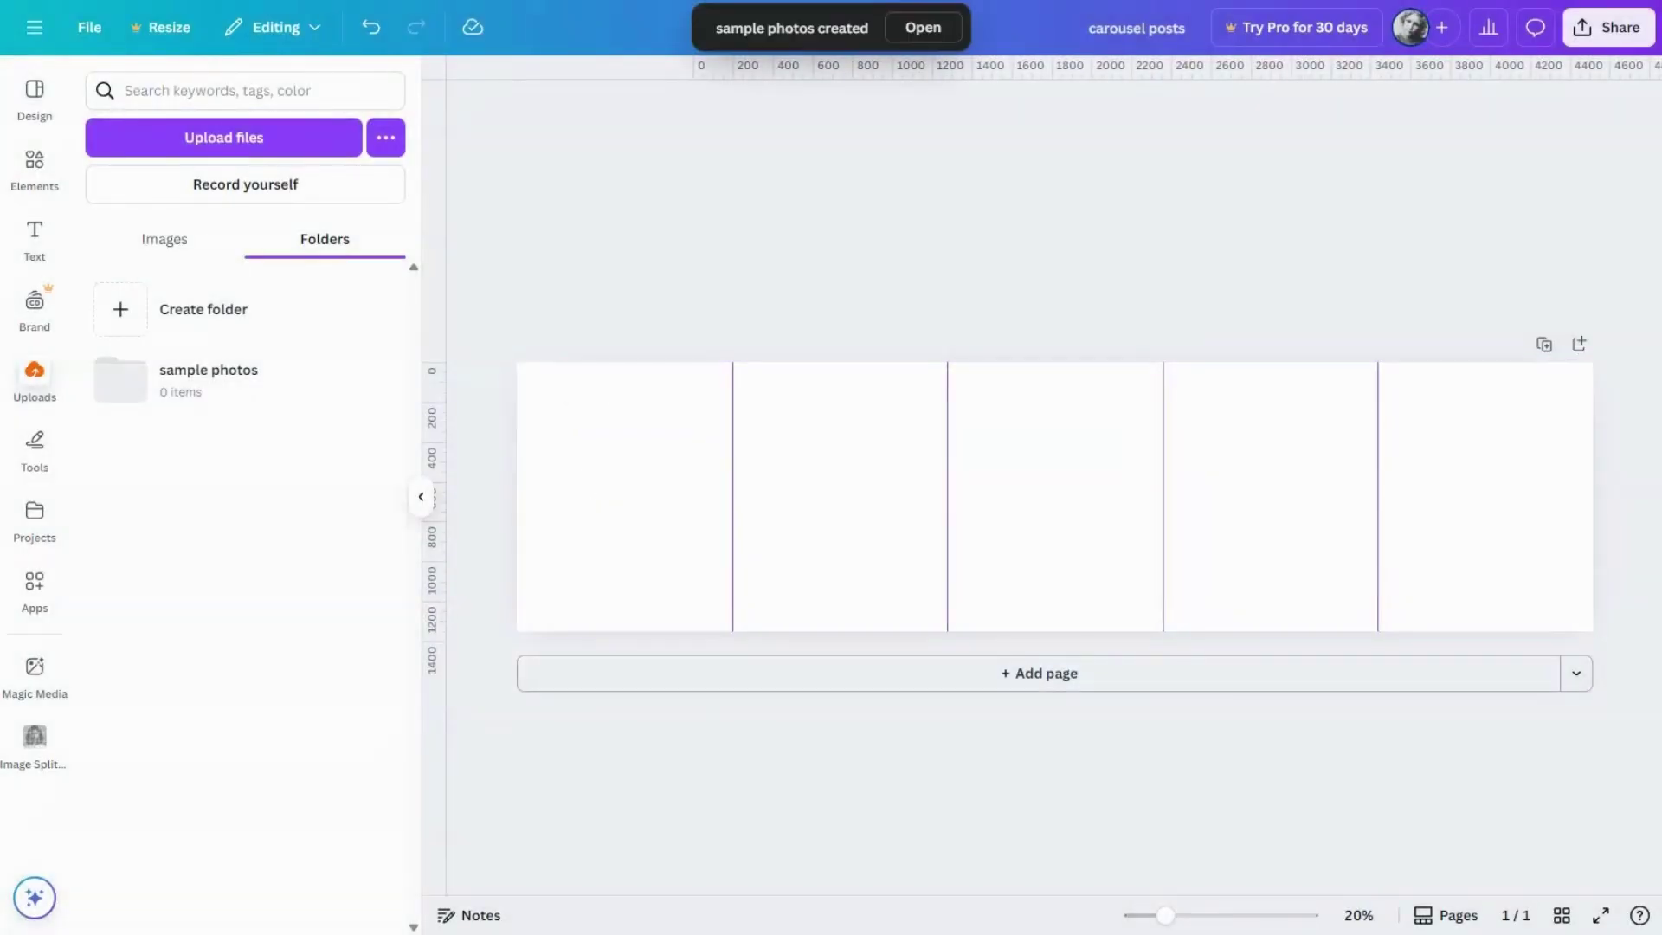
Upload all the photos from the computer's sample photos folder into the new sample photos uploads folder
click(208, 379)
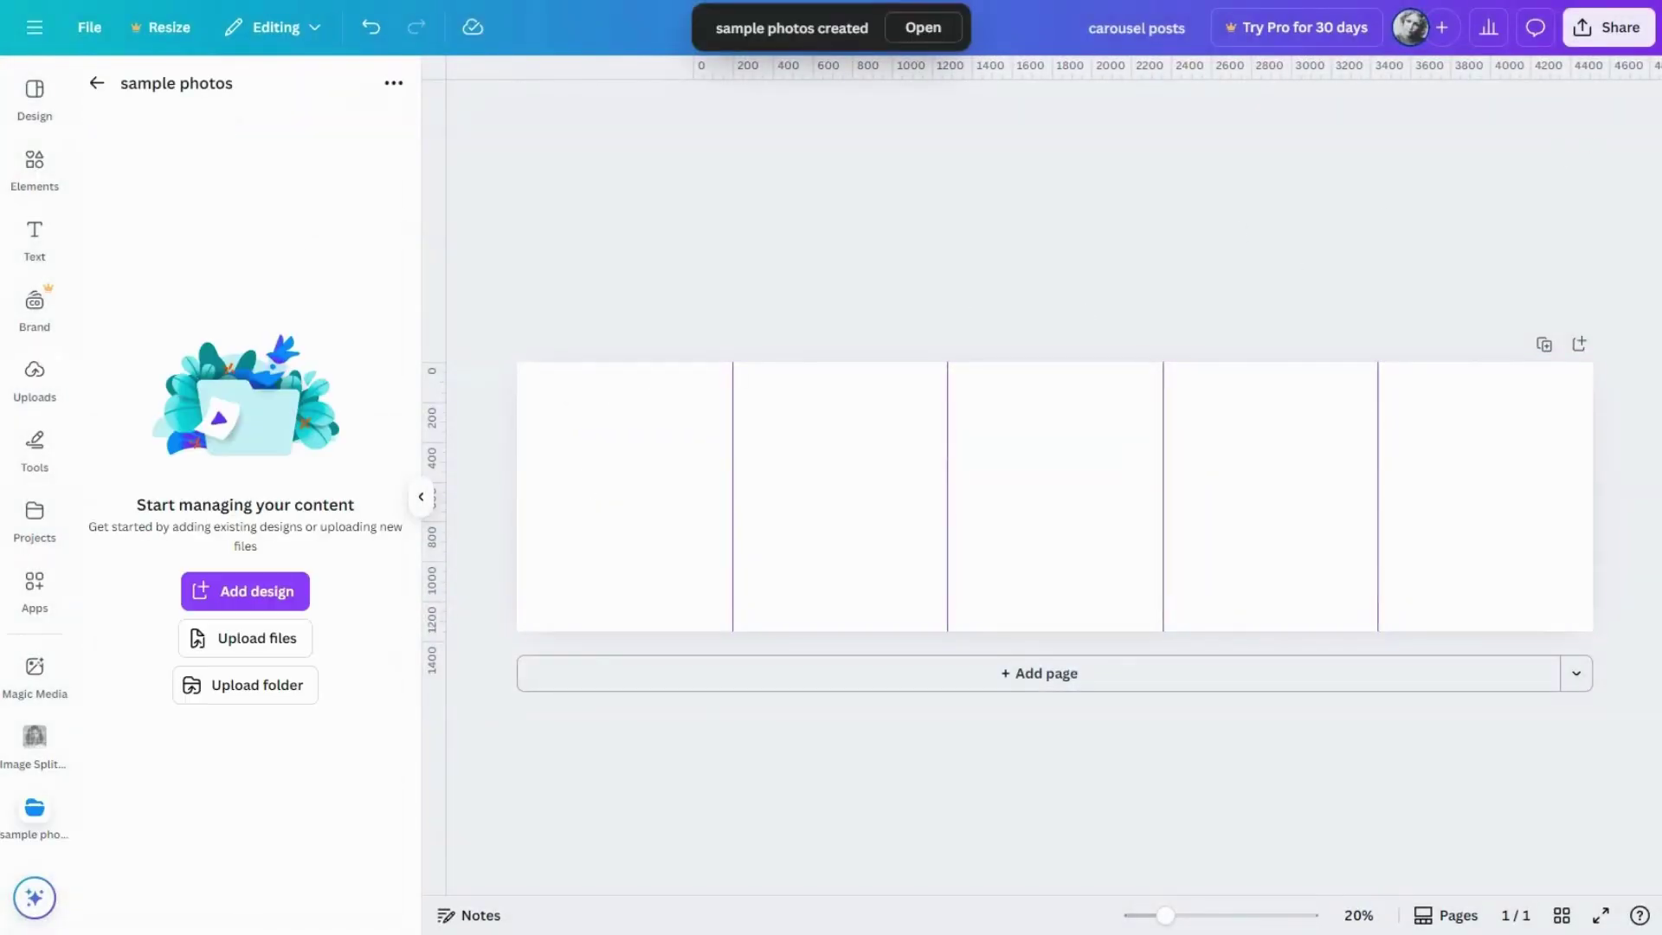
click(1632, 104)
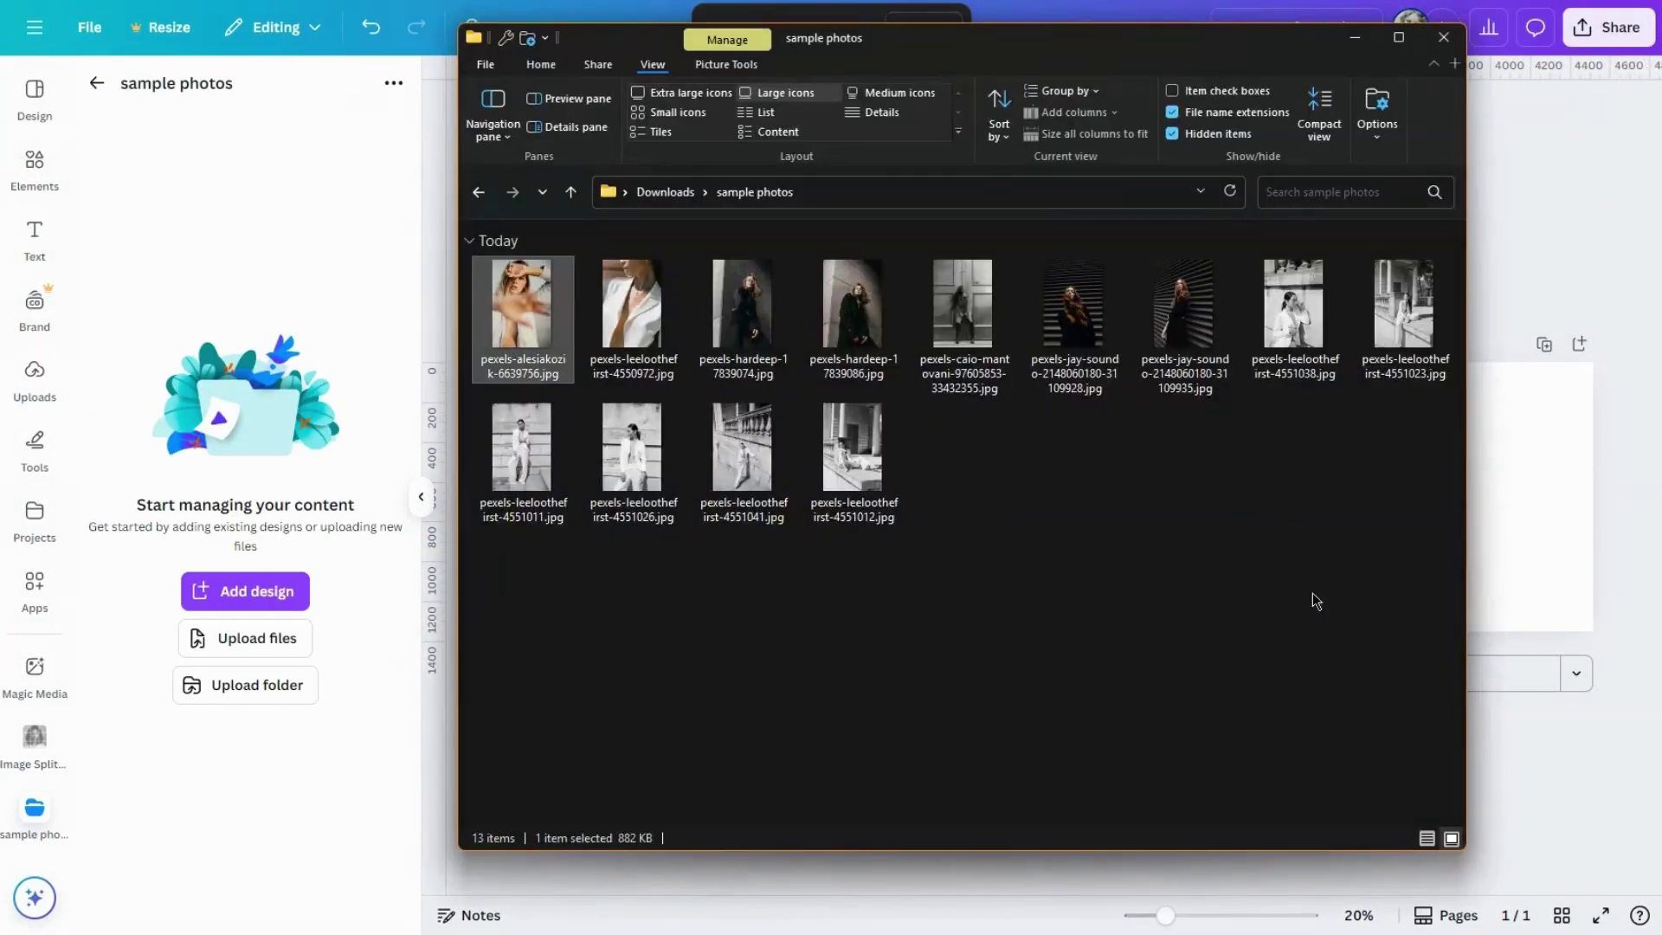
drag(1448, 655, 280, 361)
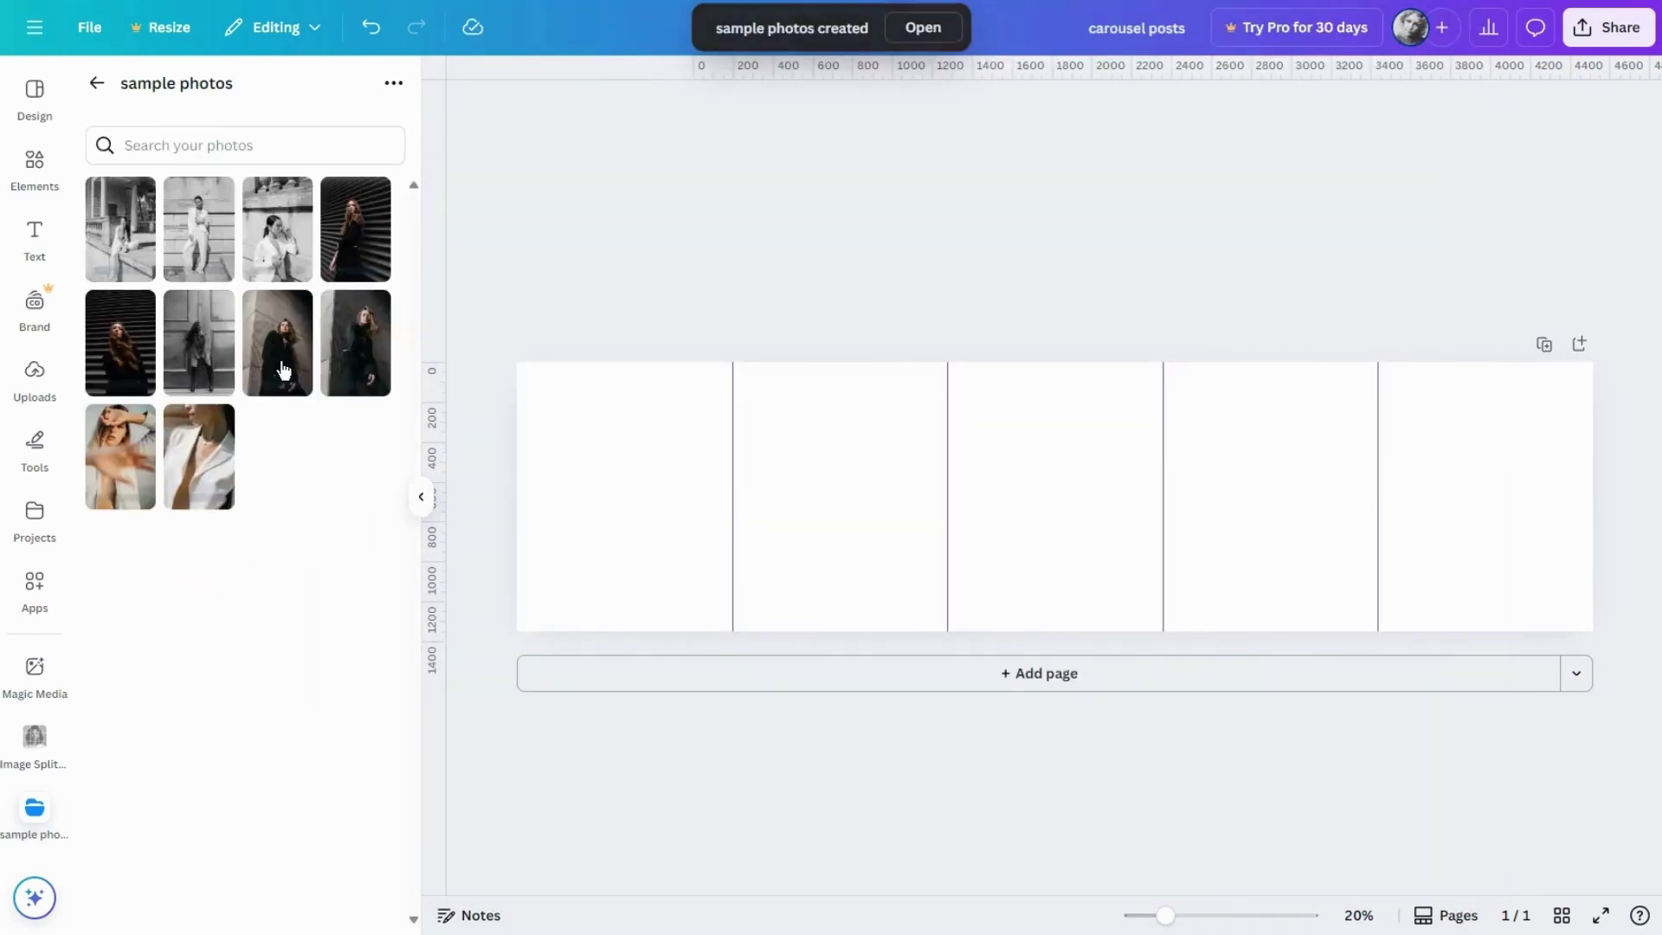
click(97, 84)
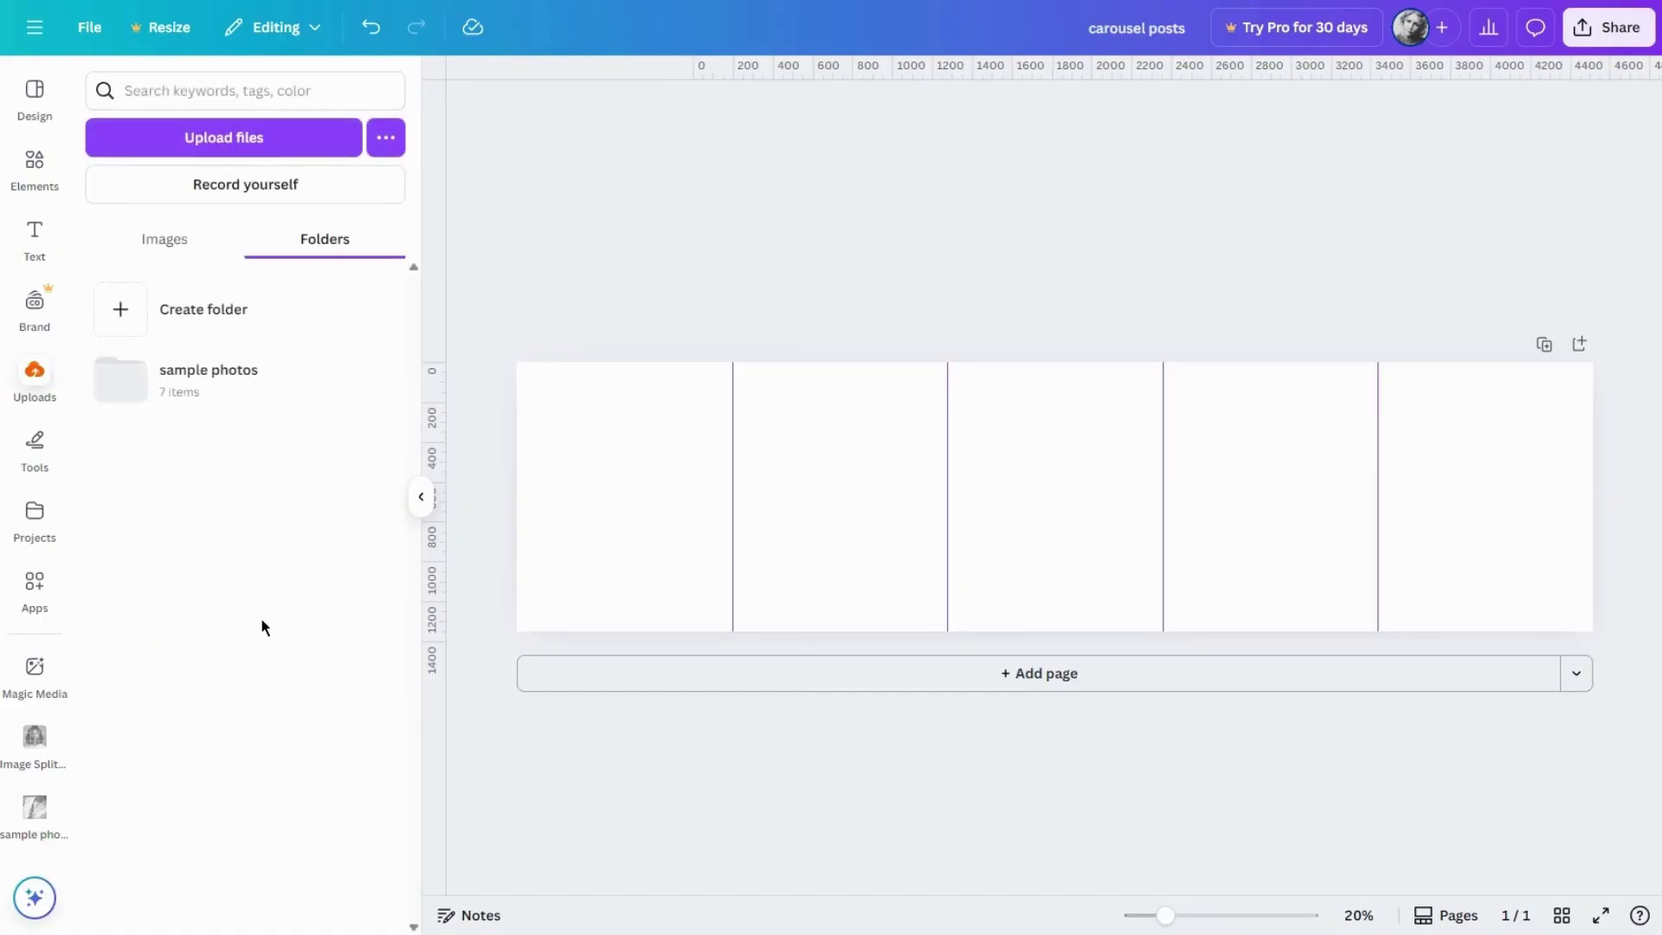
click(152, 244)
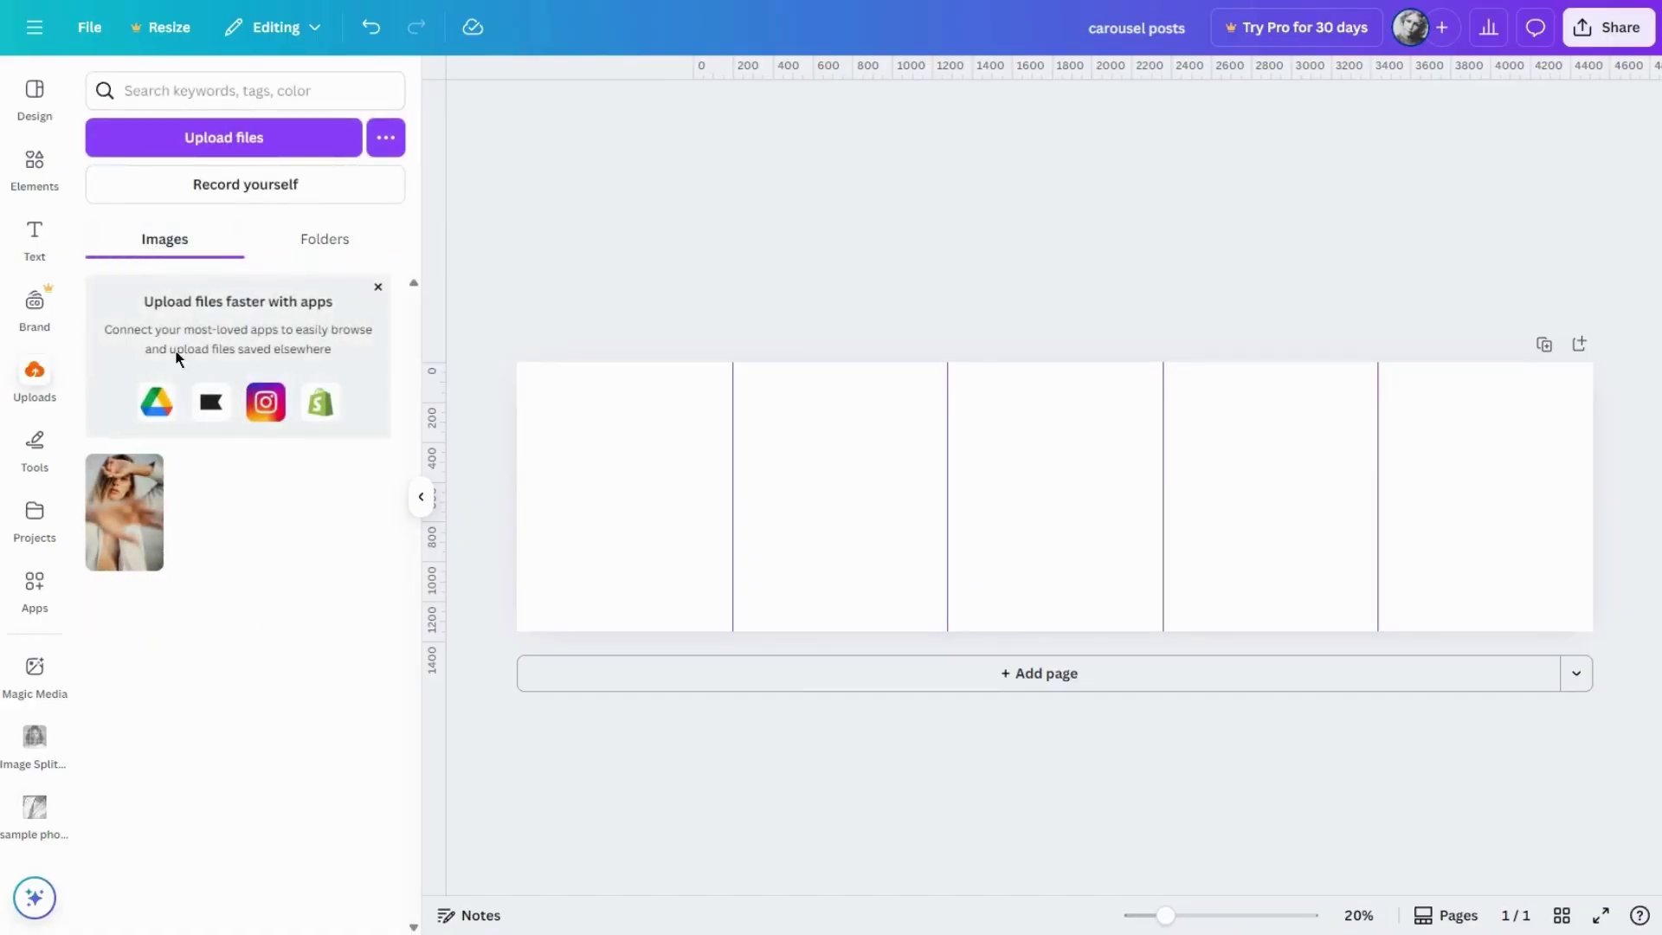
click(421, 497)
Search the elements for grid and place the grid of six equal vertical columns across the page
click(34, 440)
click(28, 173)
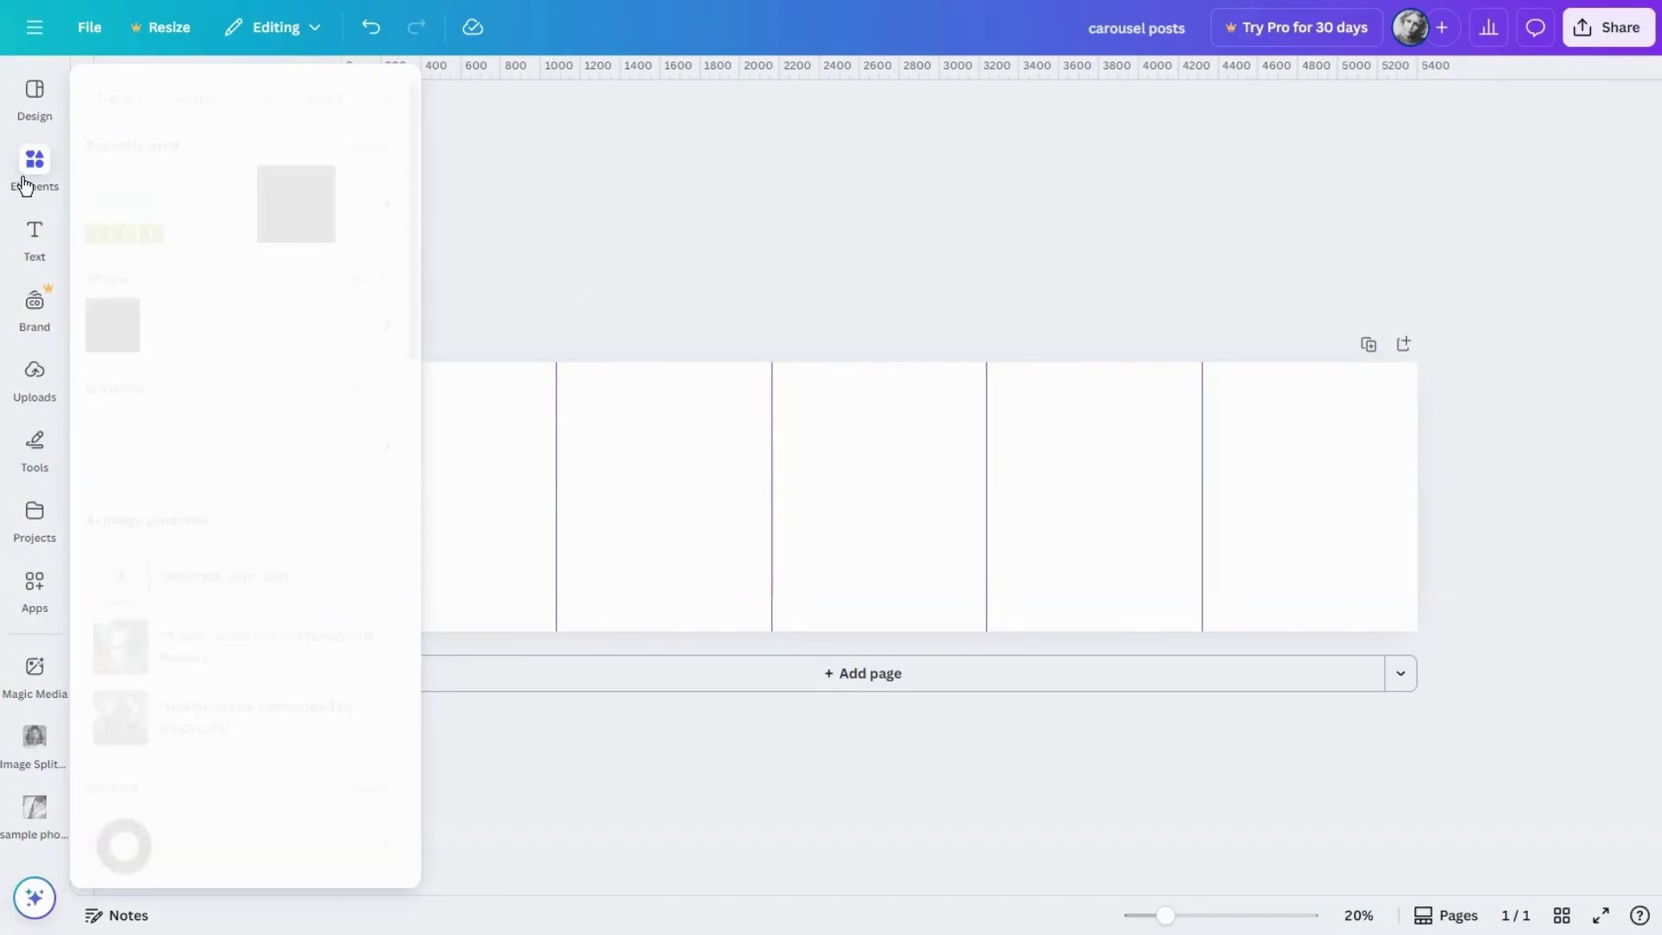
click(131, 90)
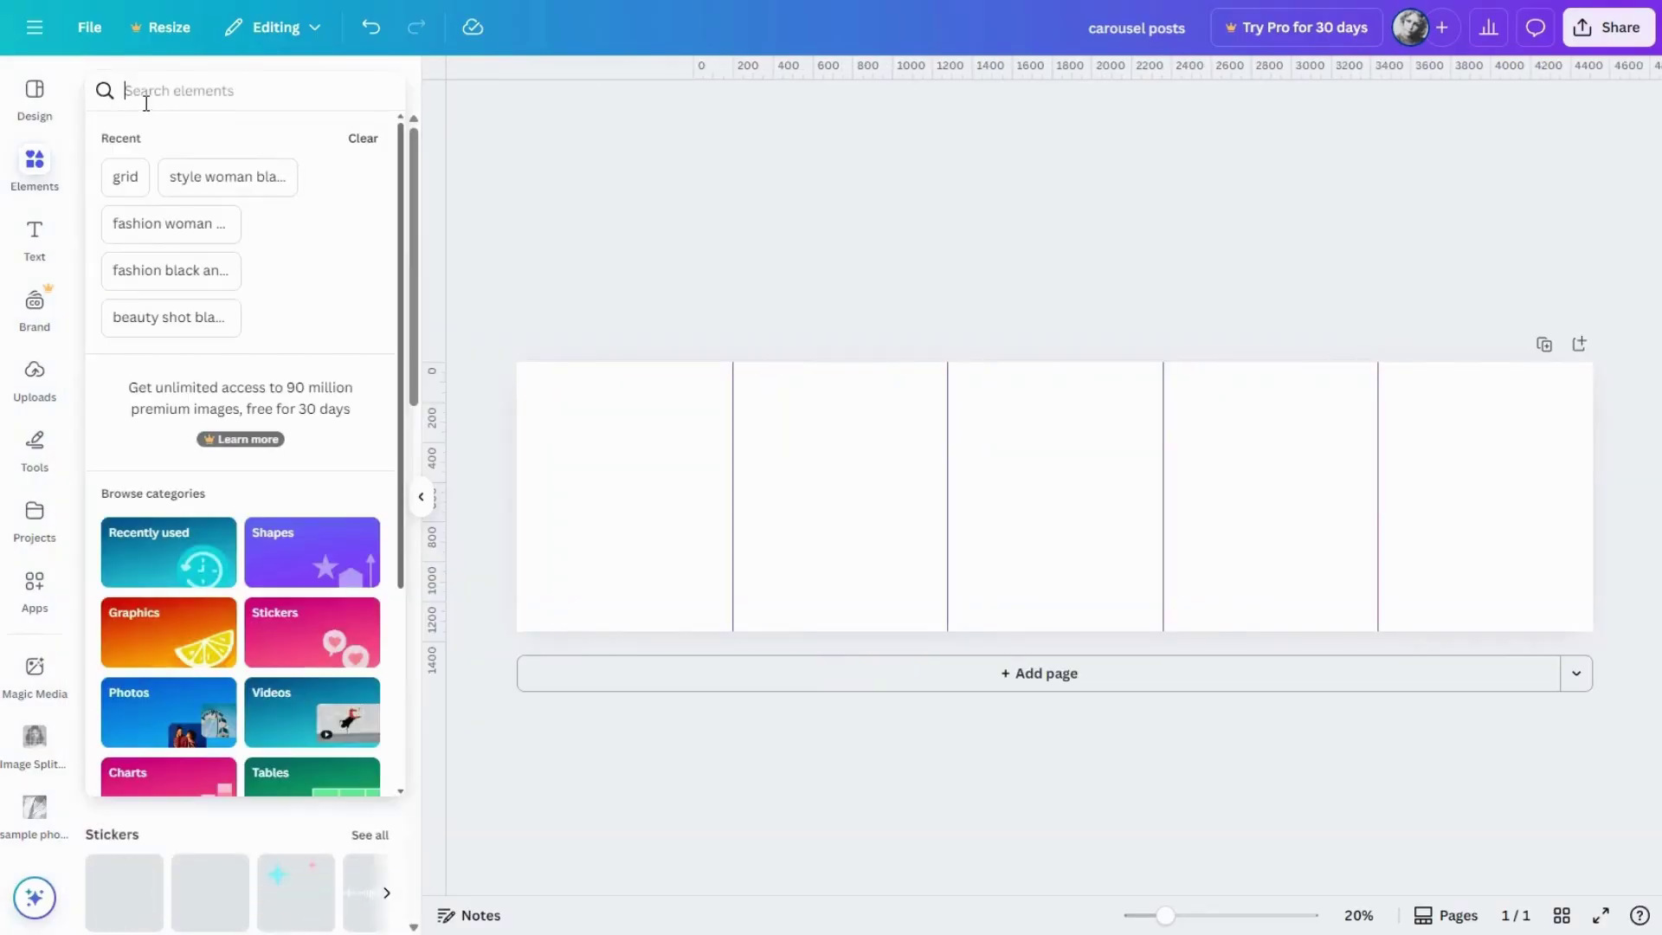
text(grid)
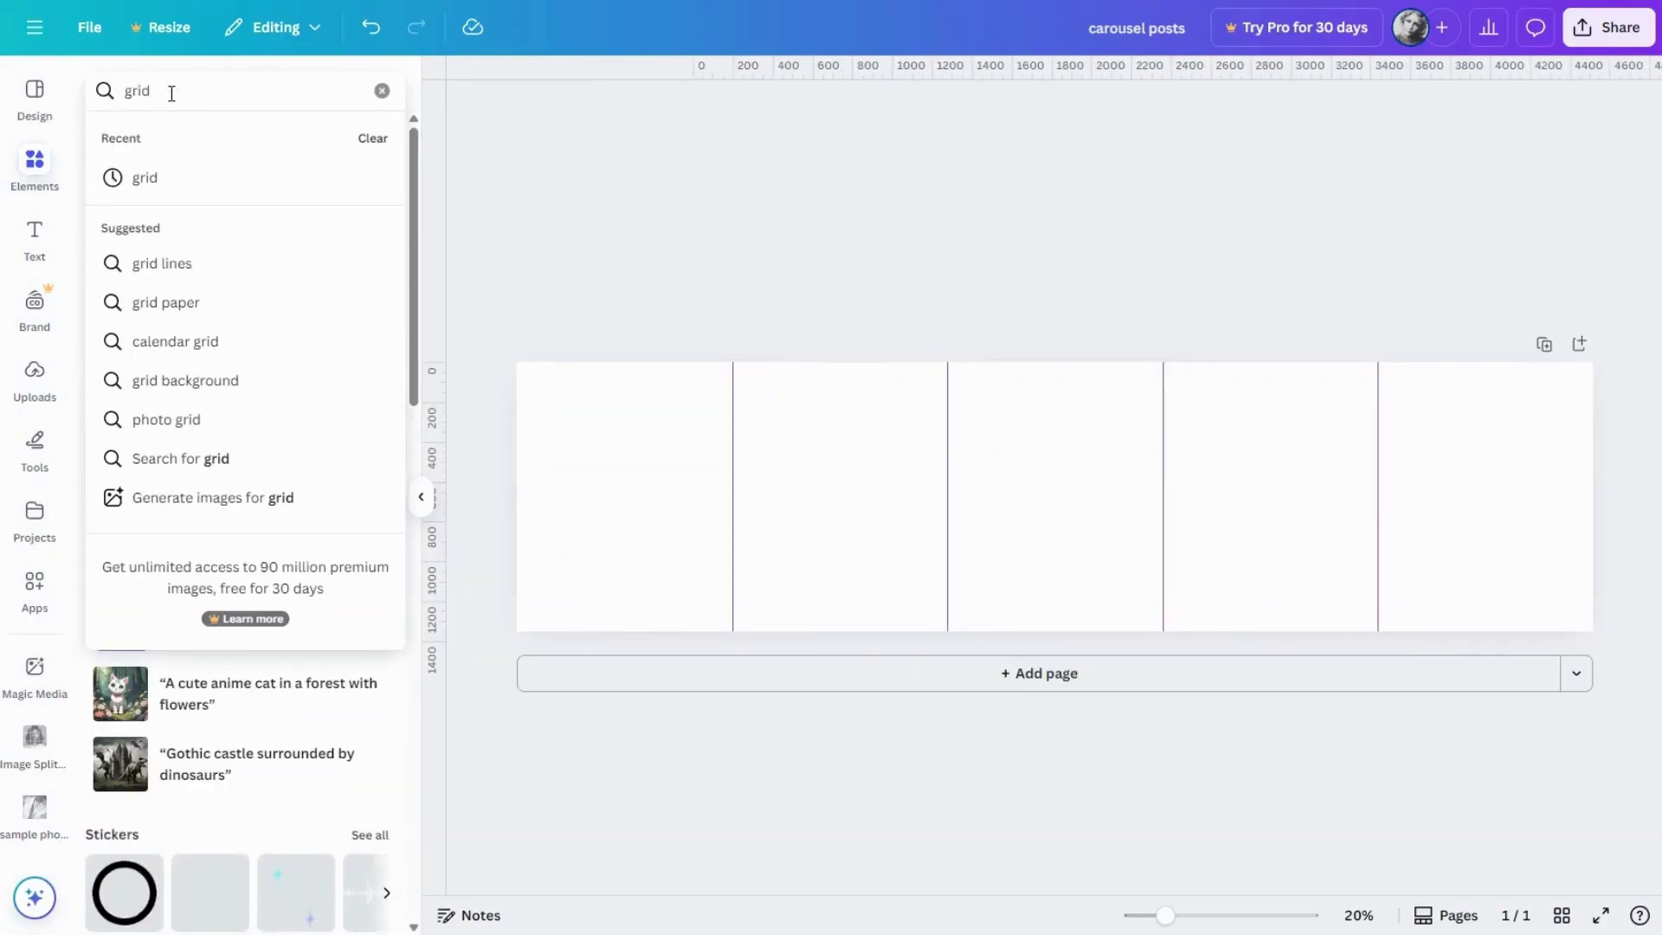
key(Return)
click(251, 562)
scroll(251, 564, down, 10)
scroll(258, 558, down, 5)
scroll(260, 605, down, 5)
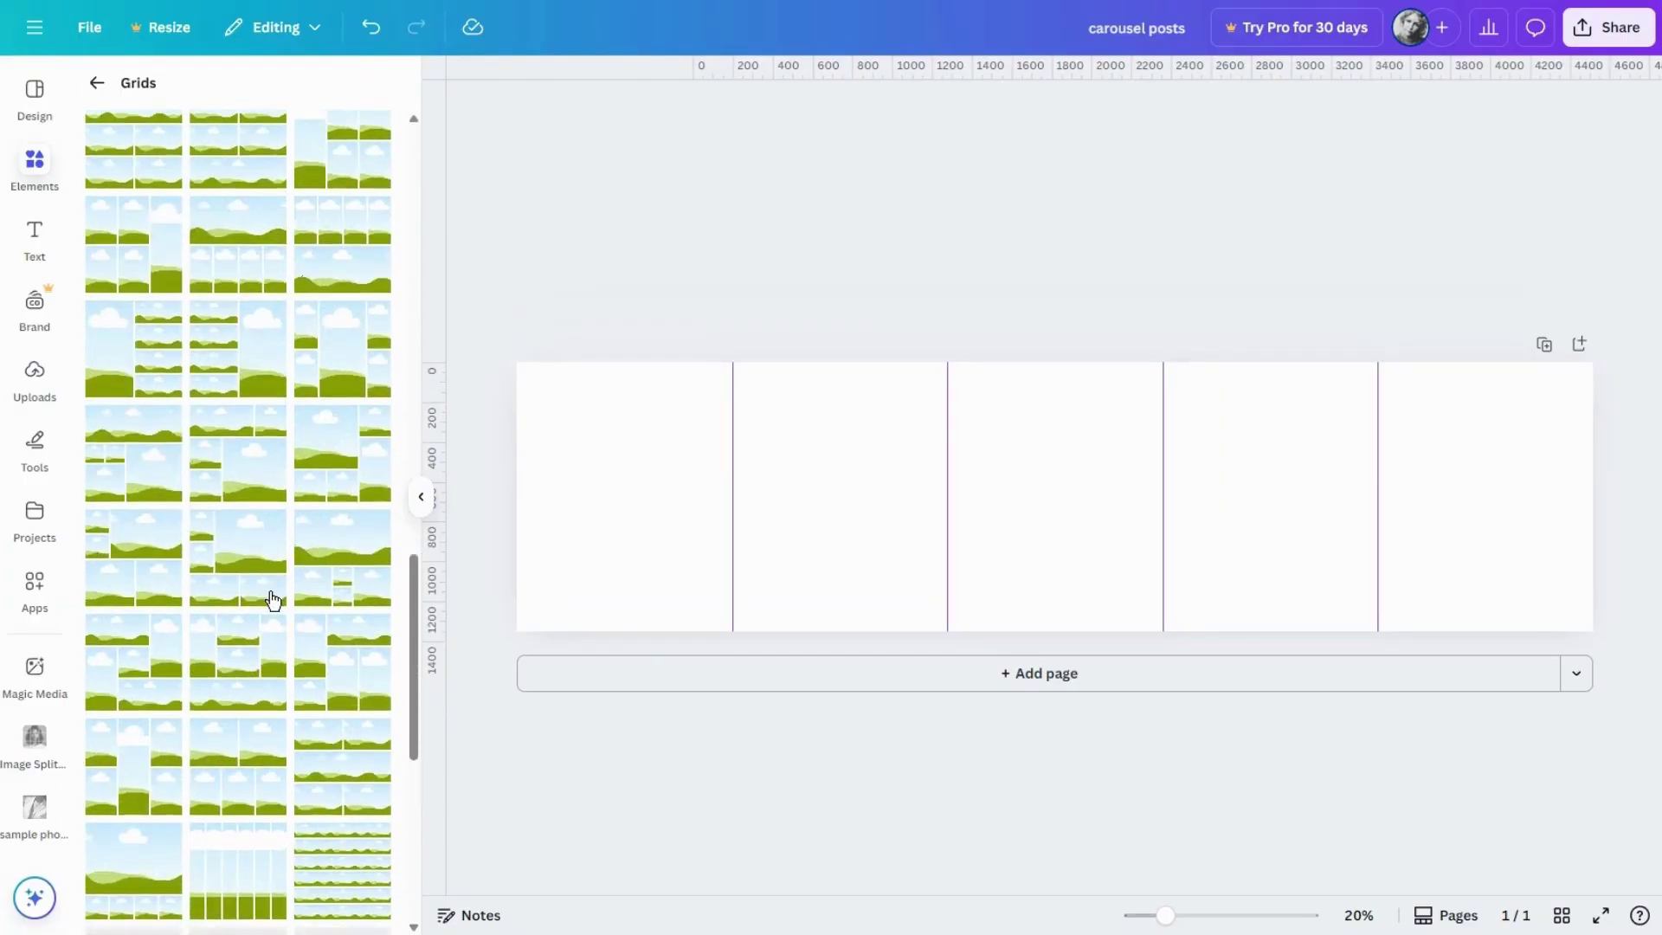
click(243, 603)
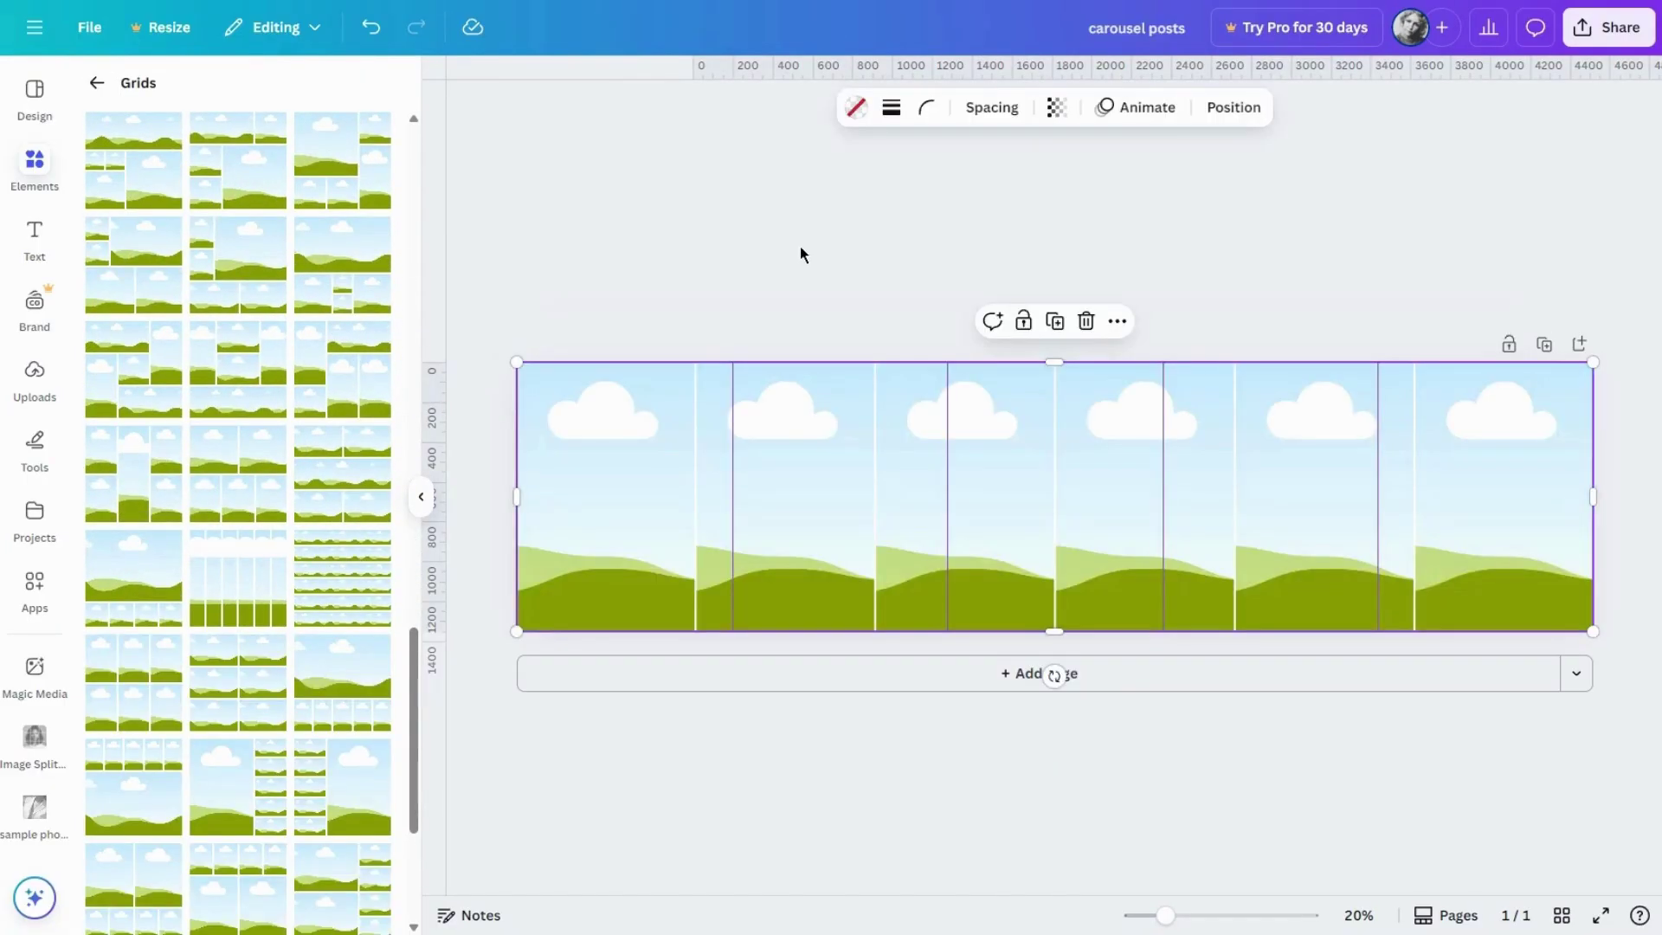
Try different spacings on the six-column grid and set the grid spacing back to 10
click(776, 524)
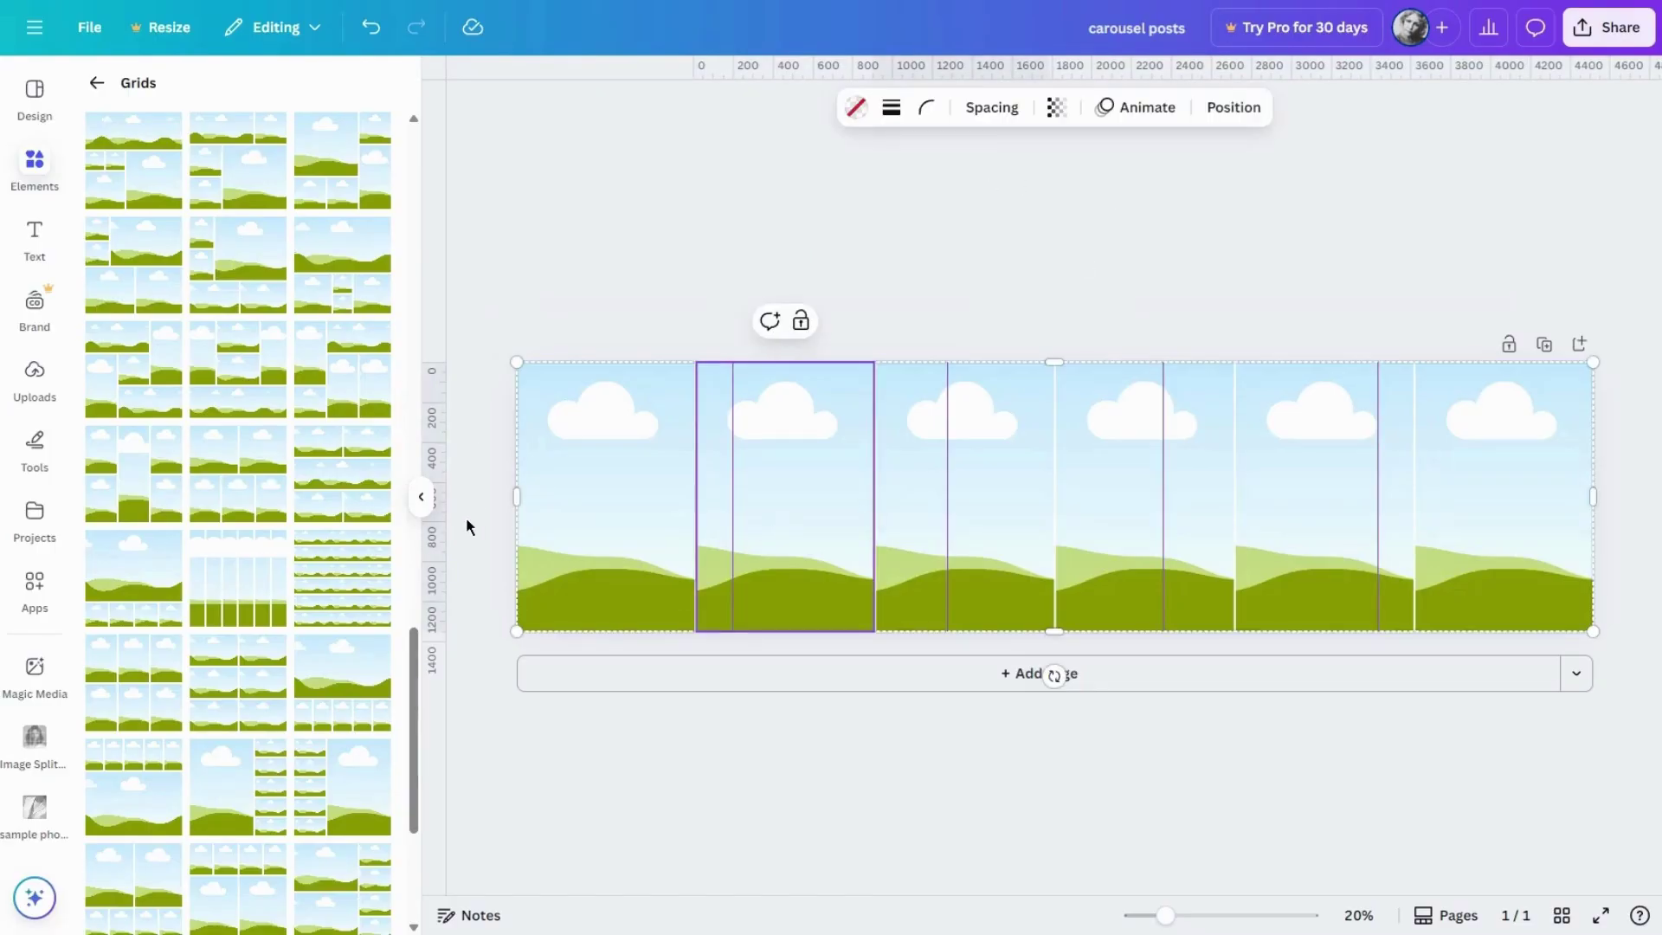
click(421, 496)
click(815, 107)
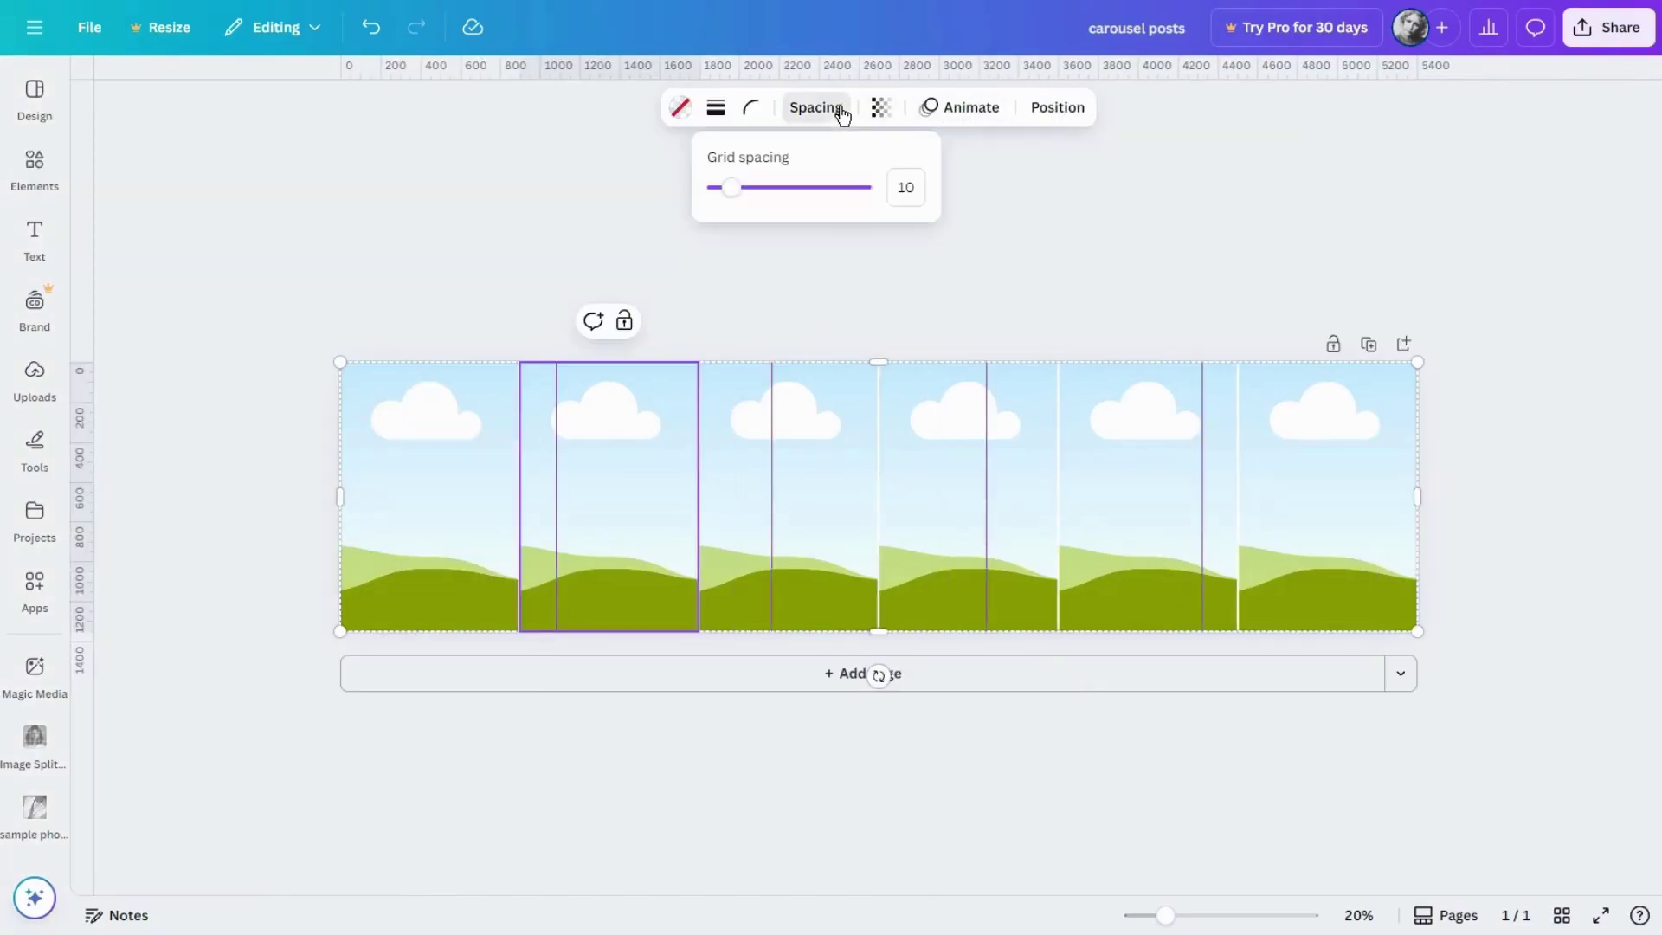
click(784, 187)
drag(827, 207, 759, 206)
click(910, 192)
text(10)
Fill the six grid cells with sample photos: seated woman, outstretched hand, two dark shutter portraits and two black-and-white white-suit shots
click(34, 381)
click(108, 396)
click(120, 456)
click(359, 491)
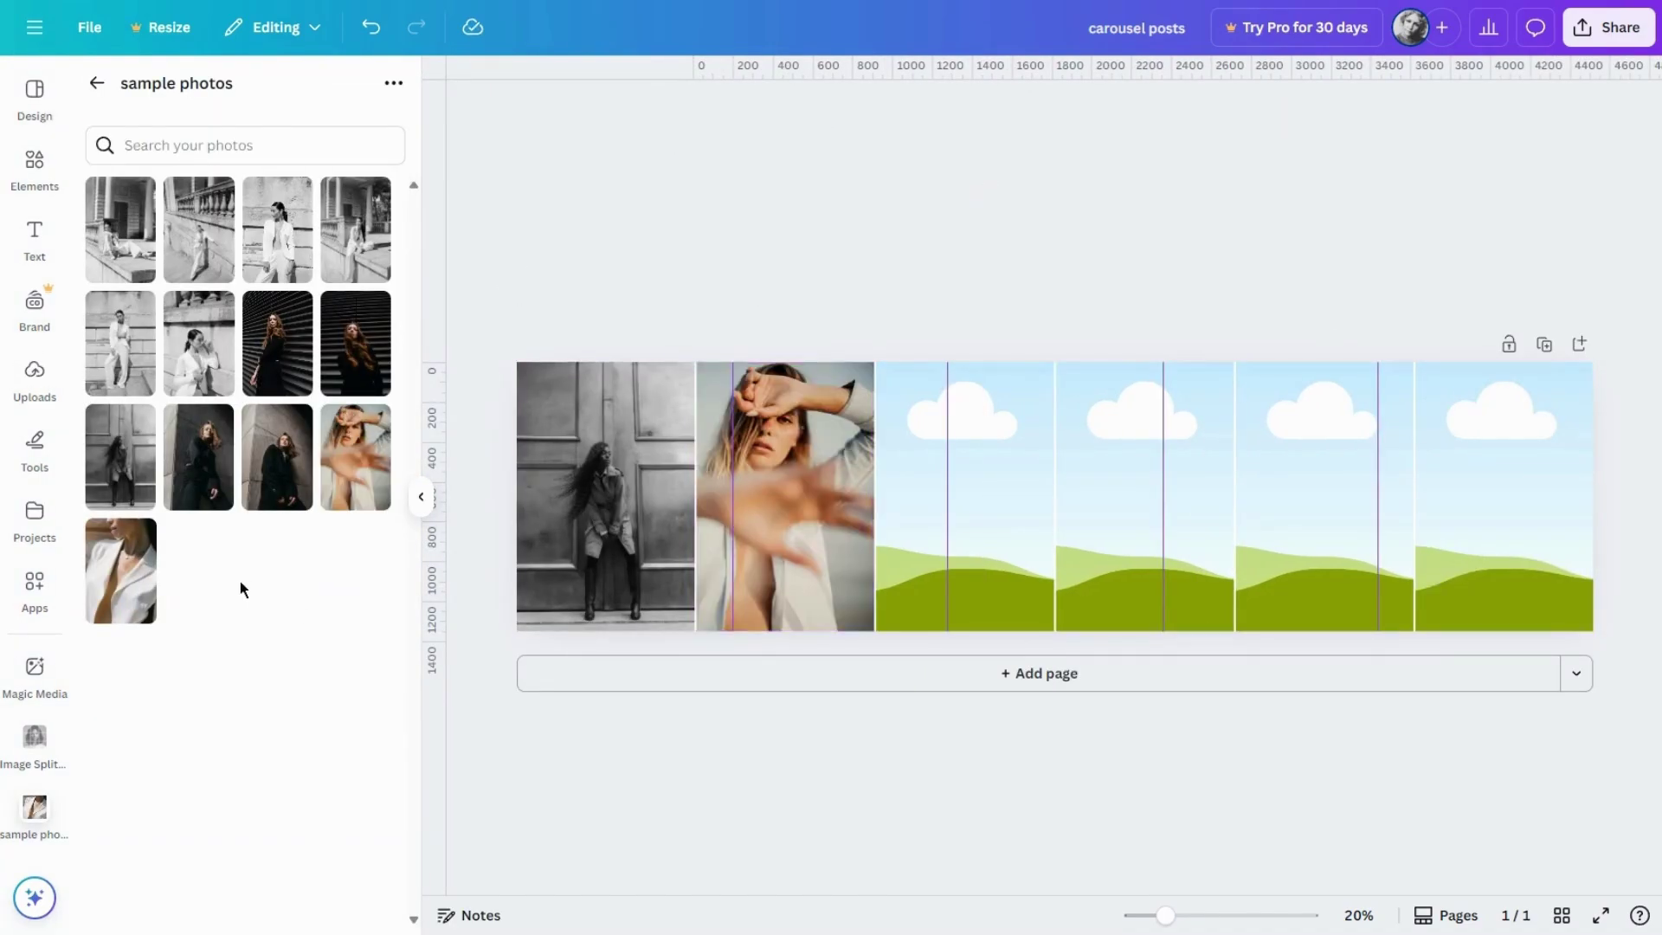
click(277, 342)
click(356, 343)
click(198, 229)
click(277, 229)
click(419, 509)
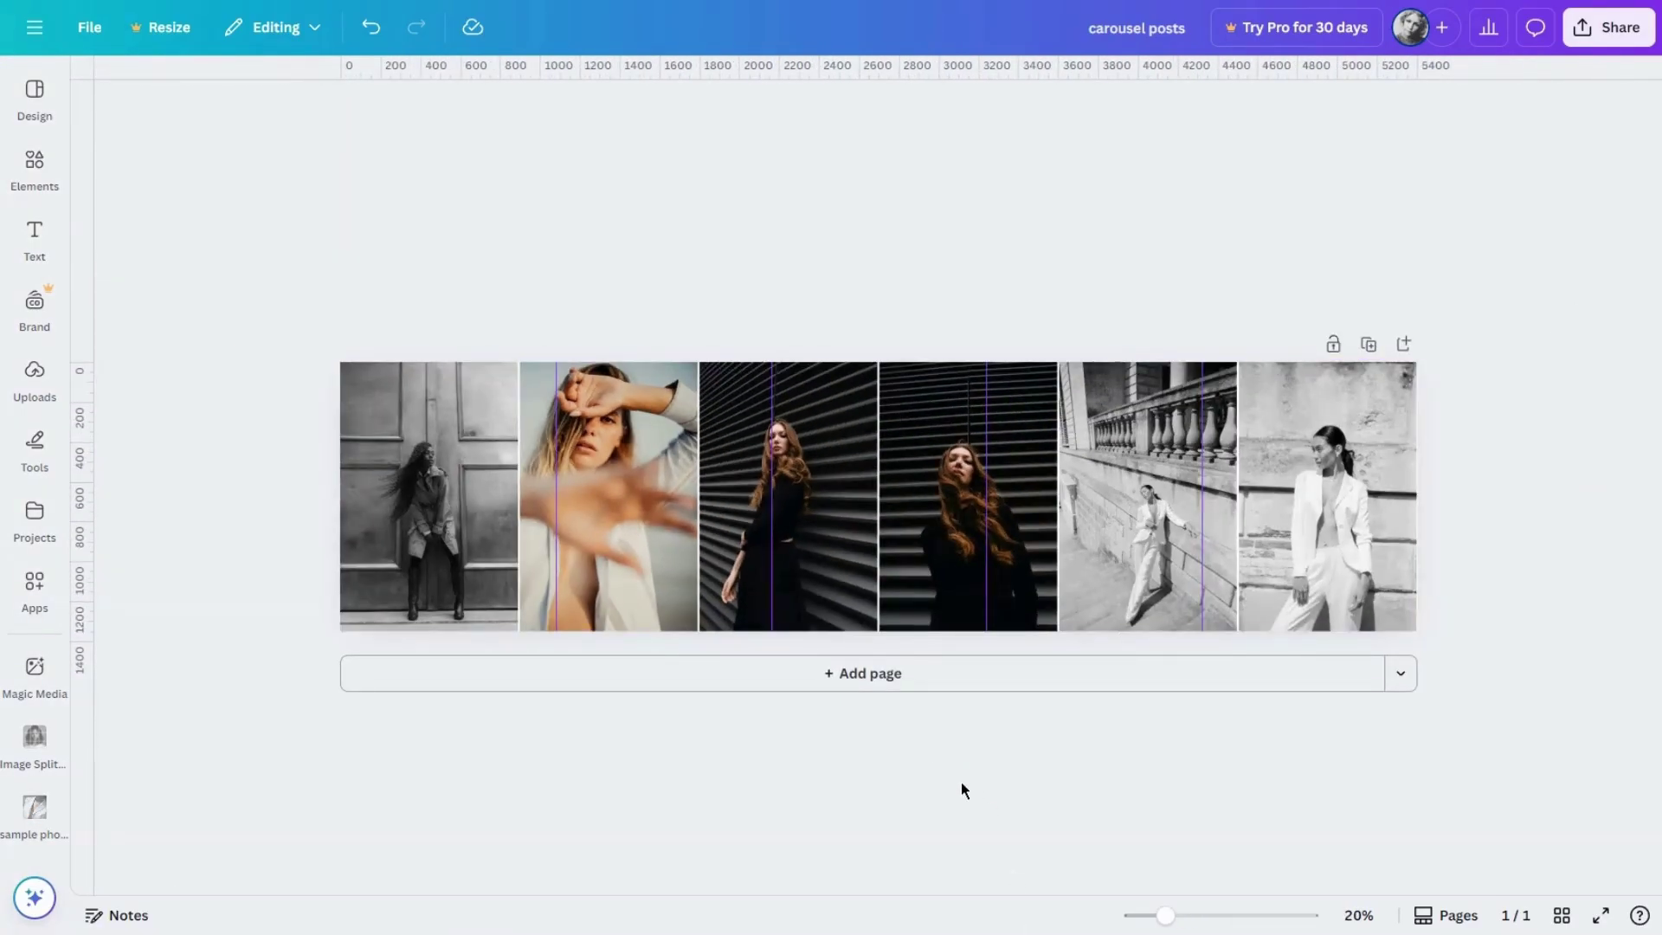
Add a second page, search the elements for grid, and place the single-cell grid on the new page
click(850, 673)
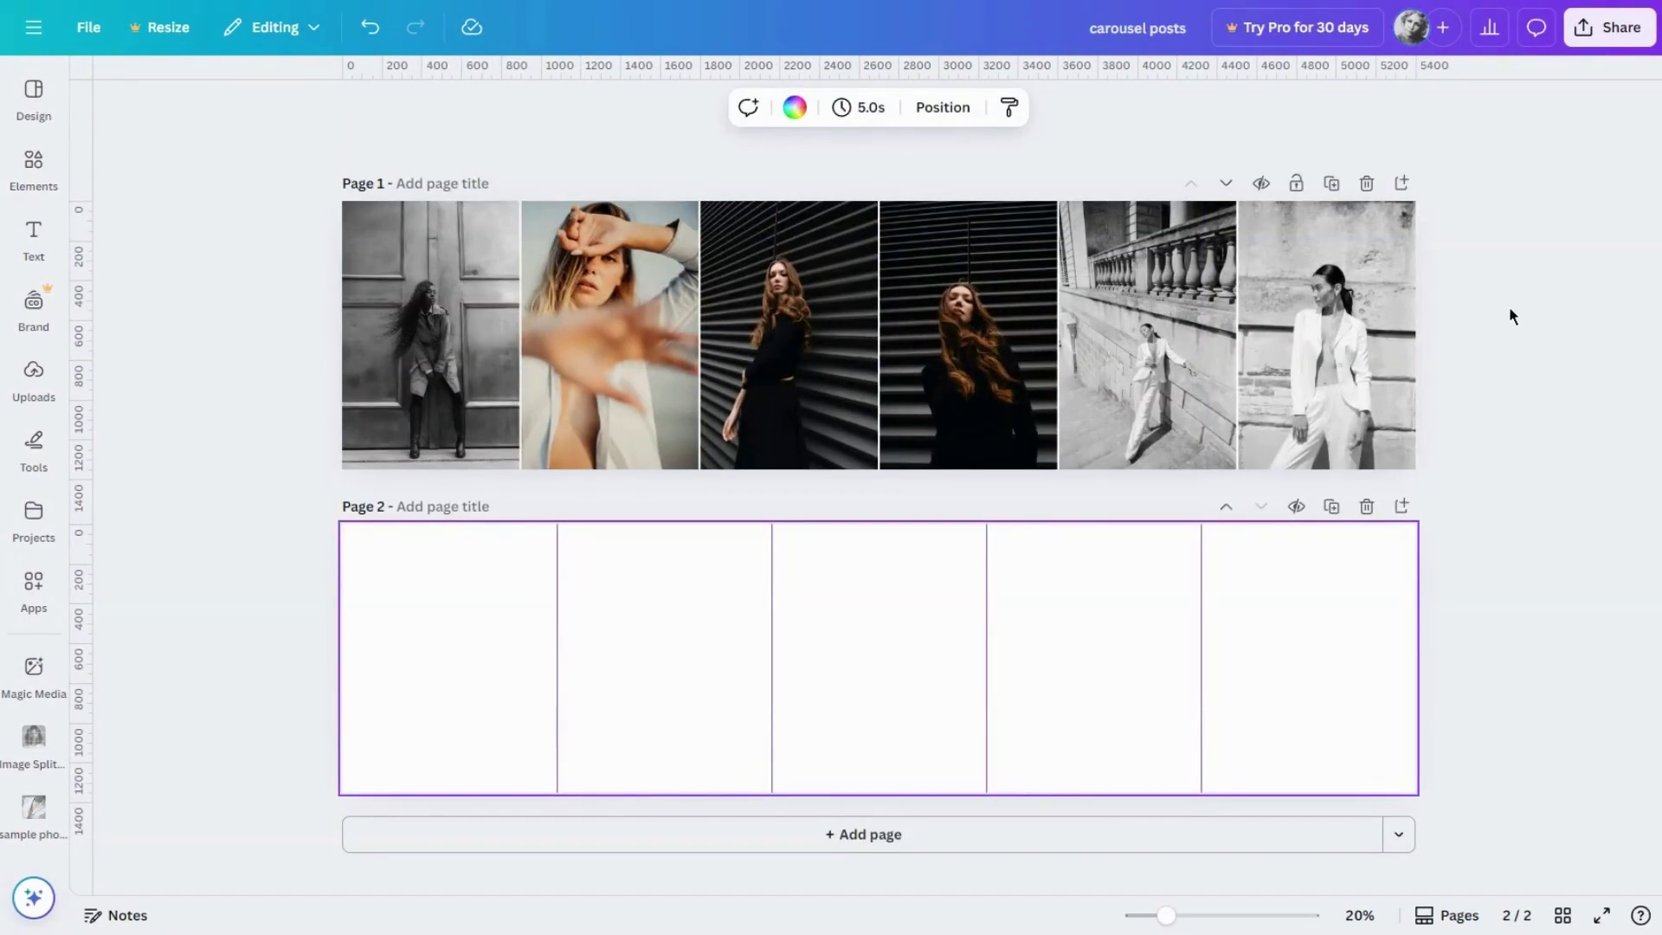
click(33, 303)
click(33, 165)
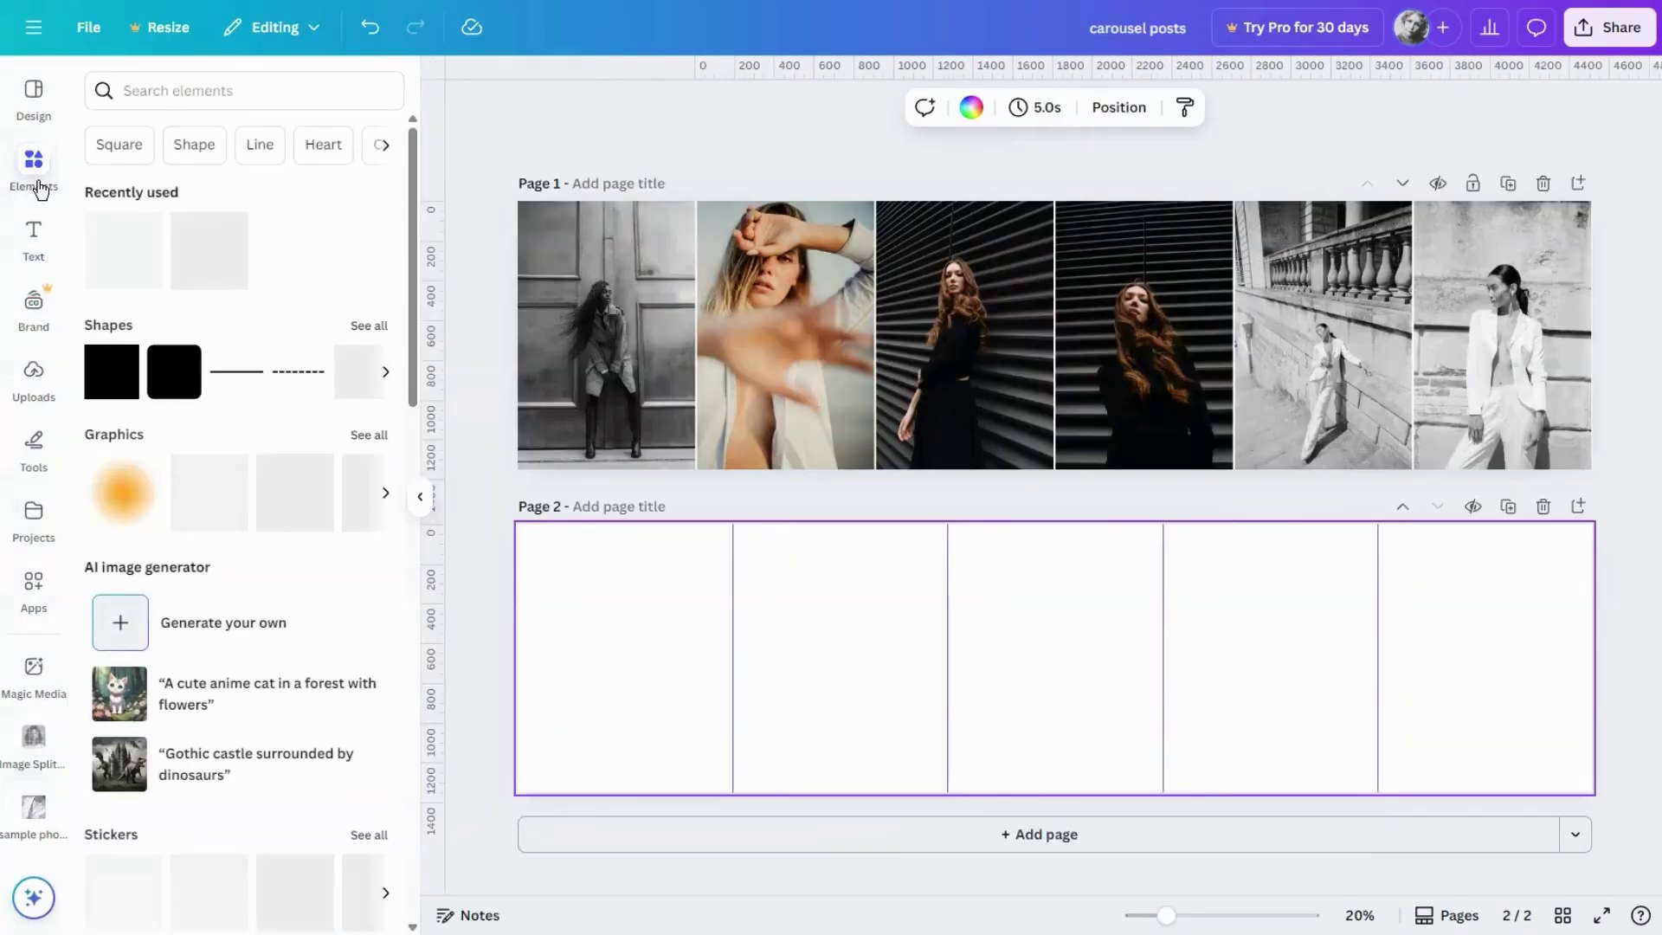
click(164, 90)
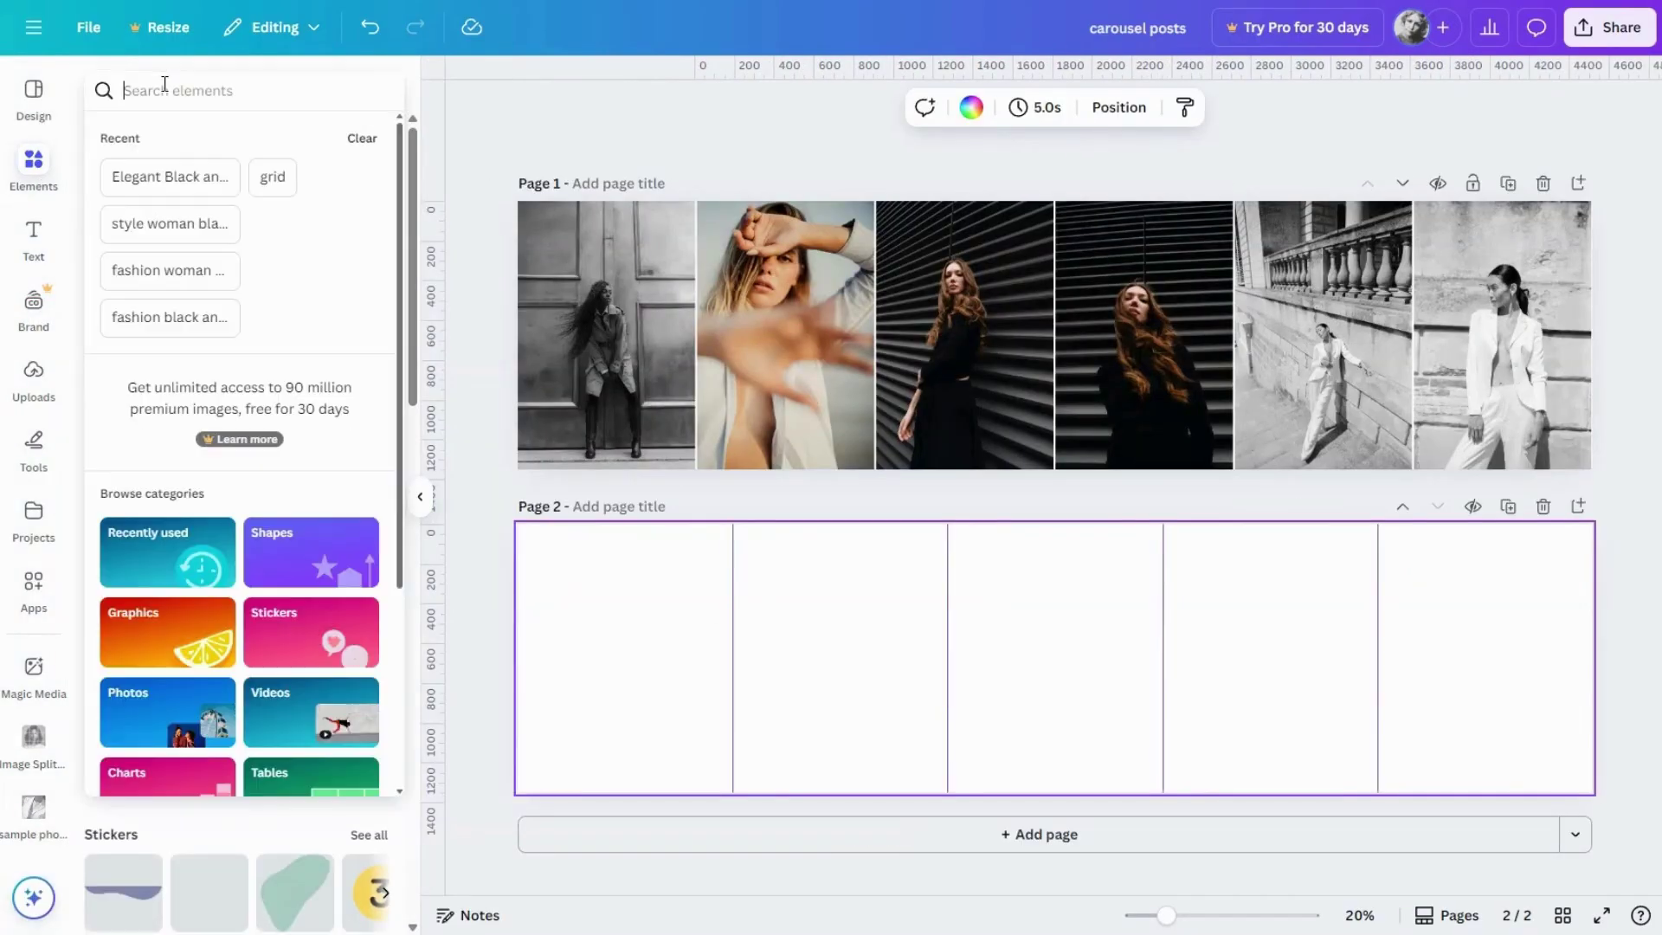
text(grid)
key(Return)
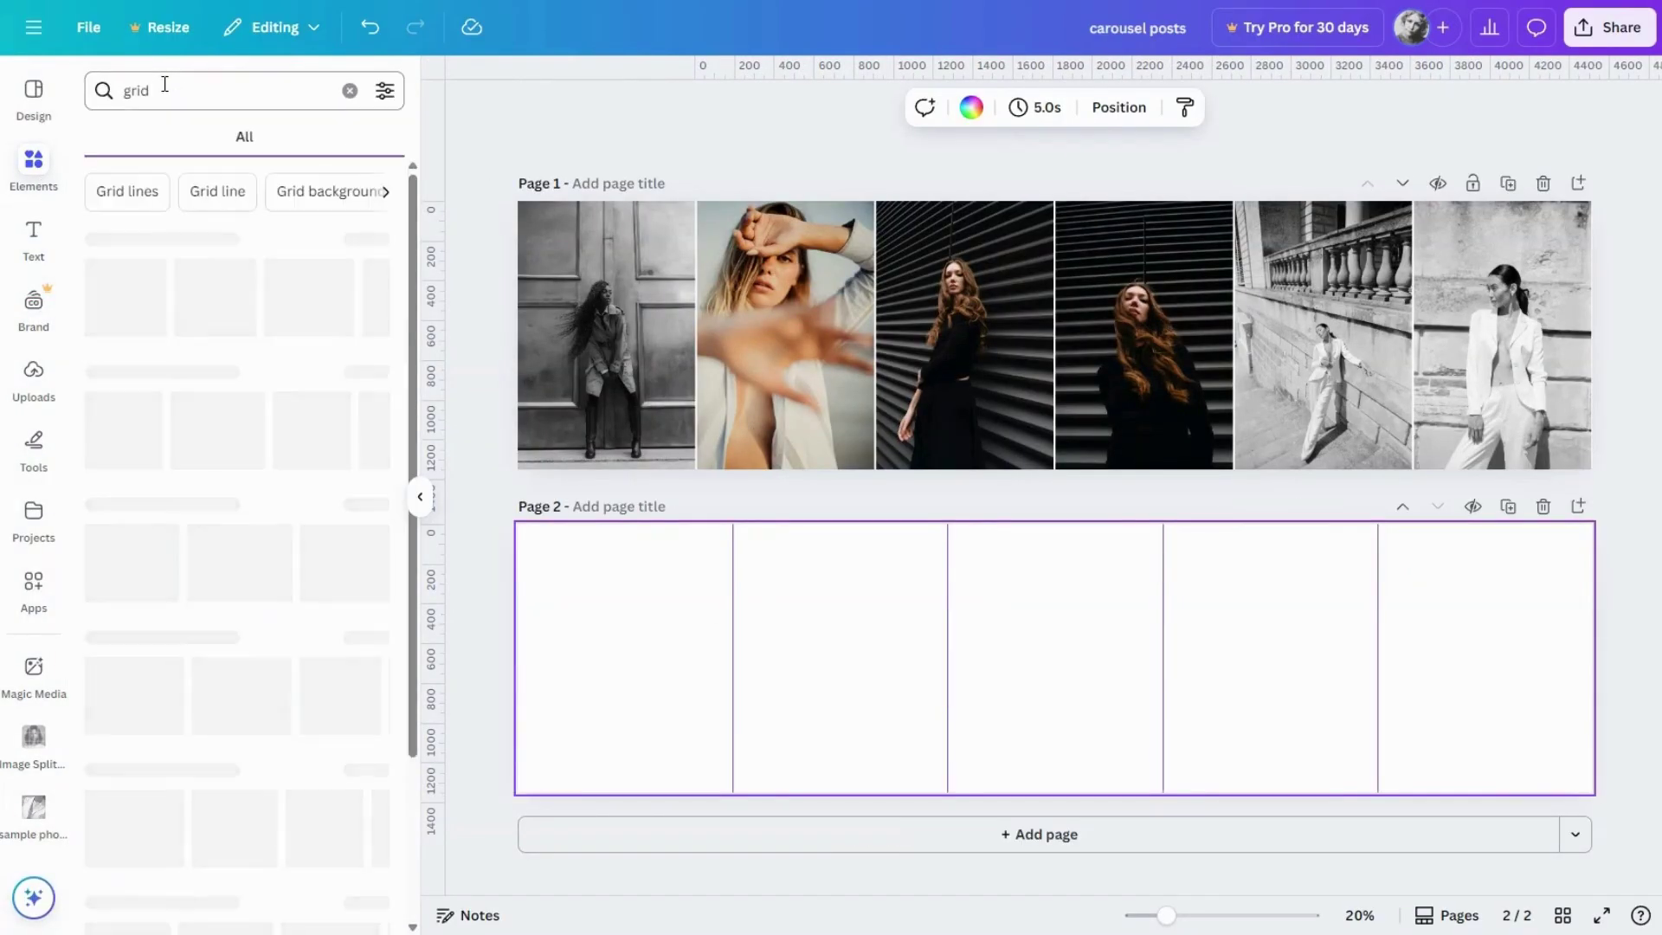
click(130, 286)
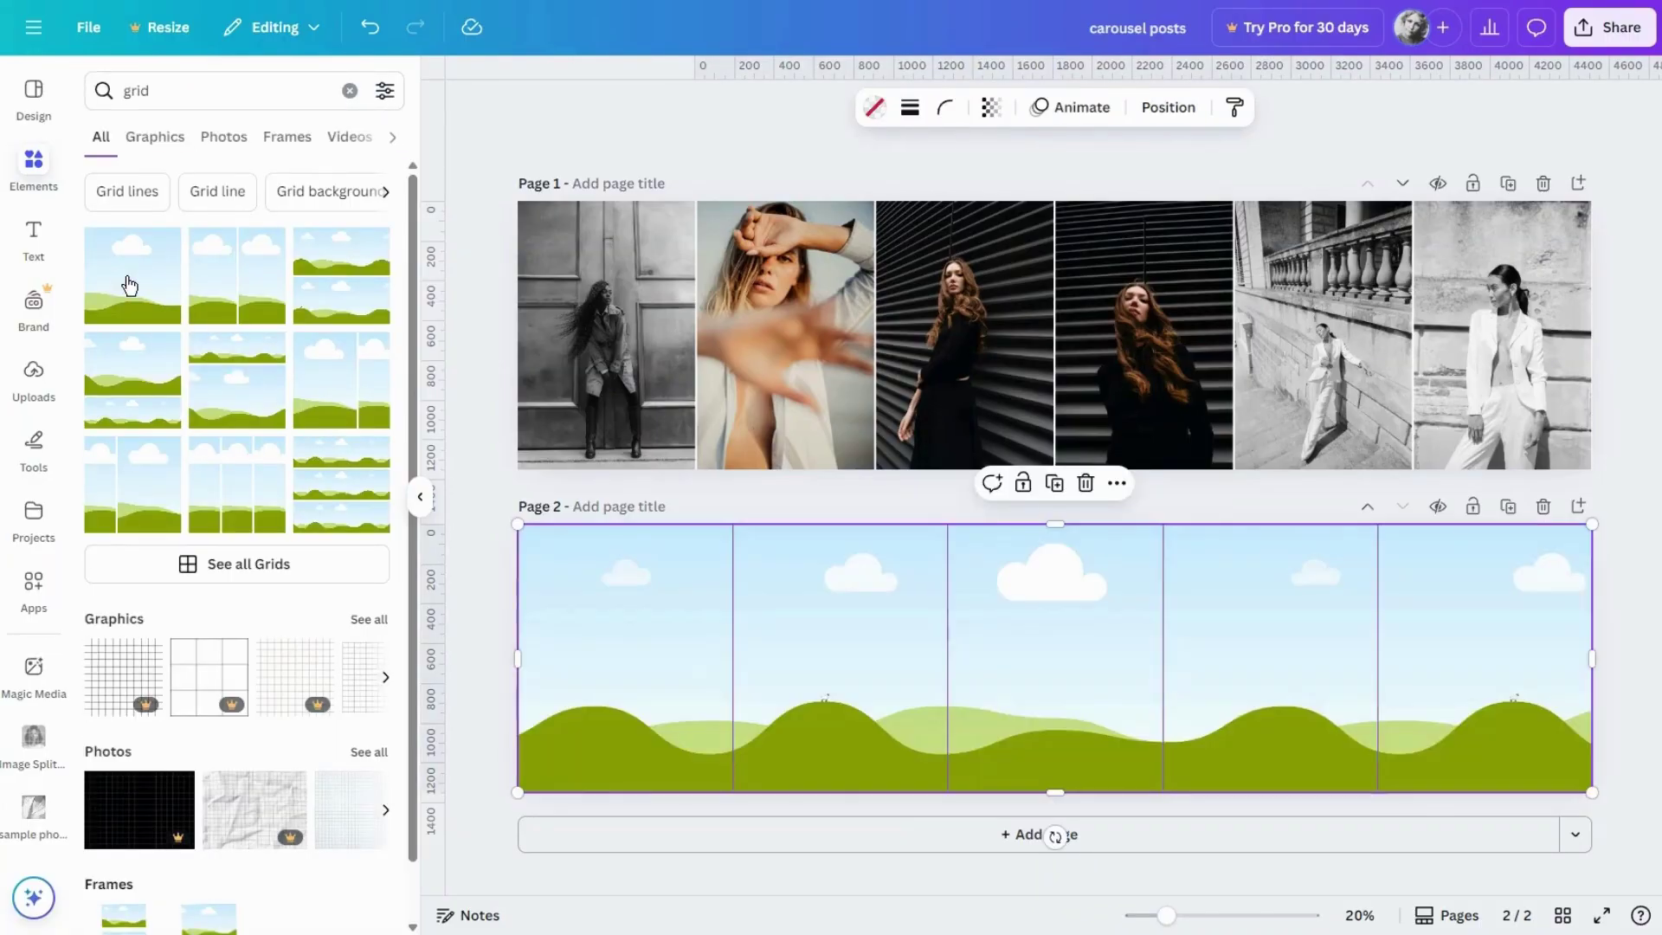
Narrow the grid to a tall full-height frame in the first column and place a smaller copy overlapping it across the first guide
drag(1590, 659, 842, 659)
drag(842, 525, 792, 620)
drag(739, 733, 760, 669)
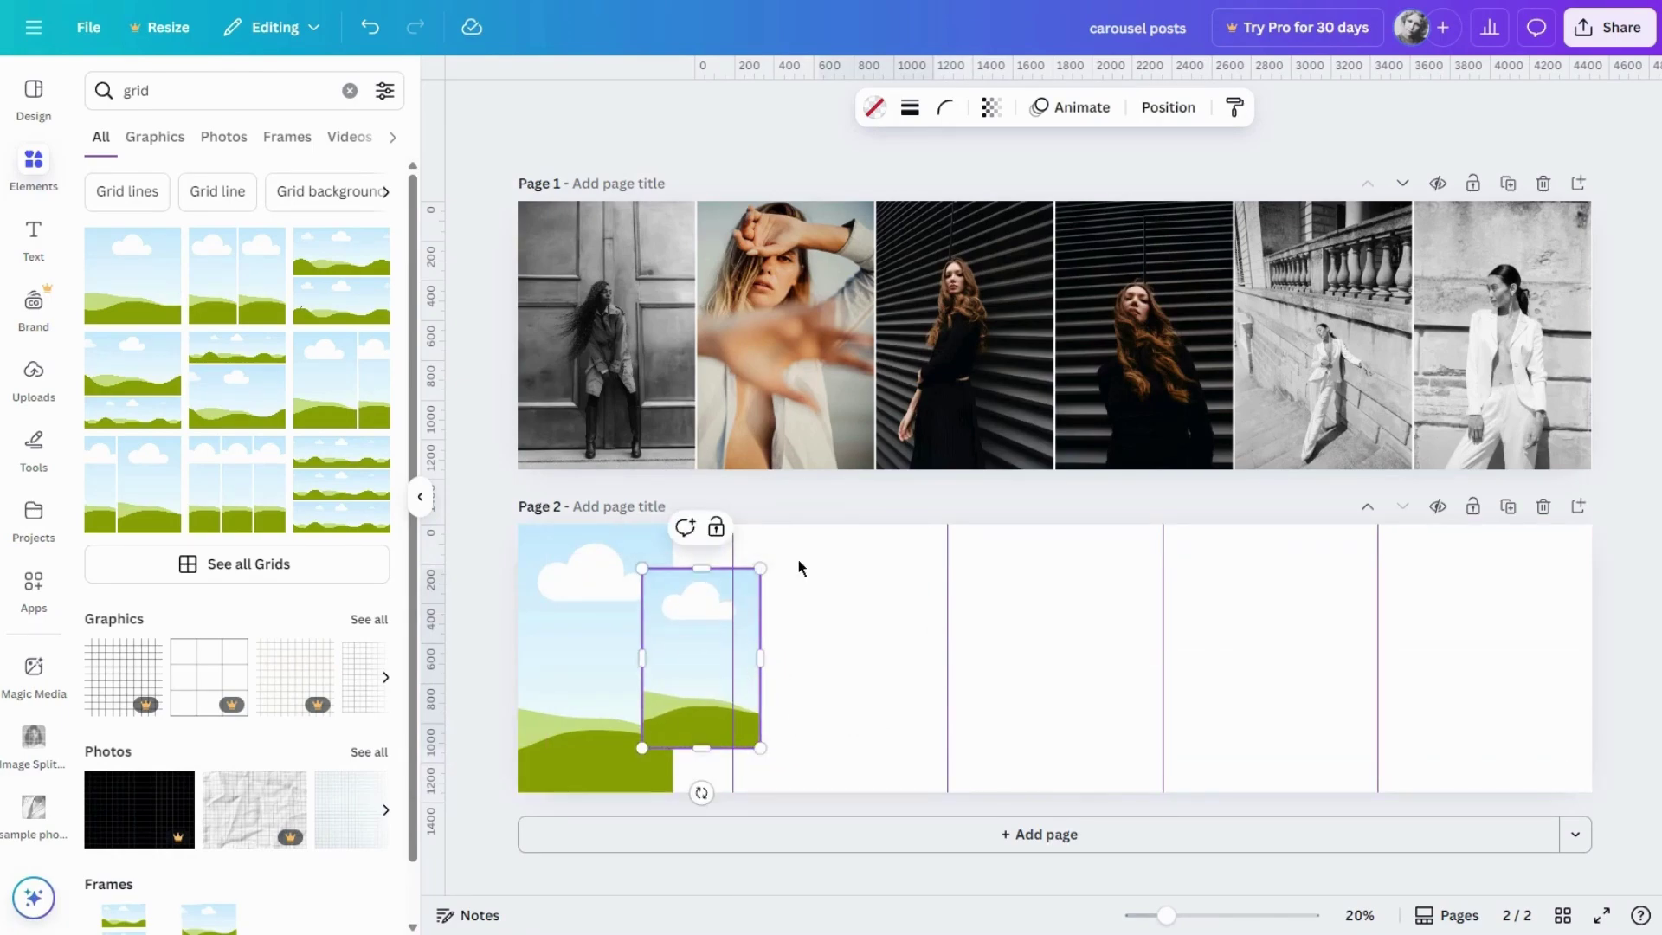
Give the small overlapping frame a solid white border with a stroke weight of 10
click(910, 108)
click(1031, 246)
text(10)
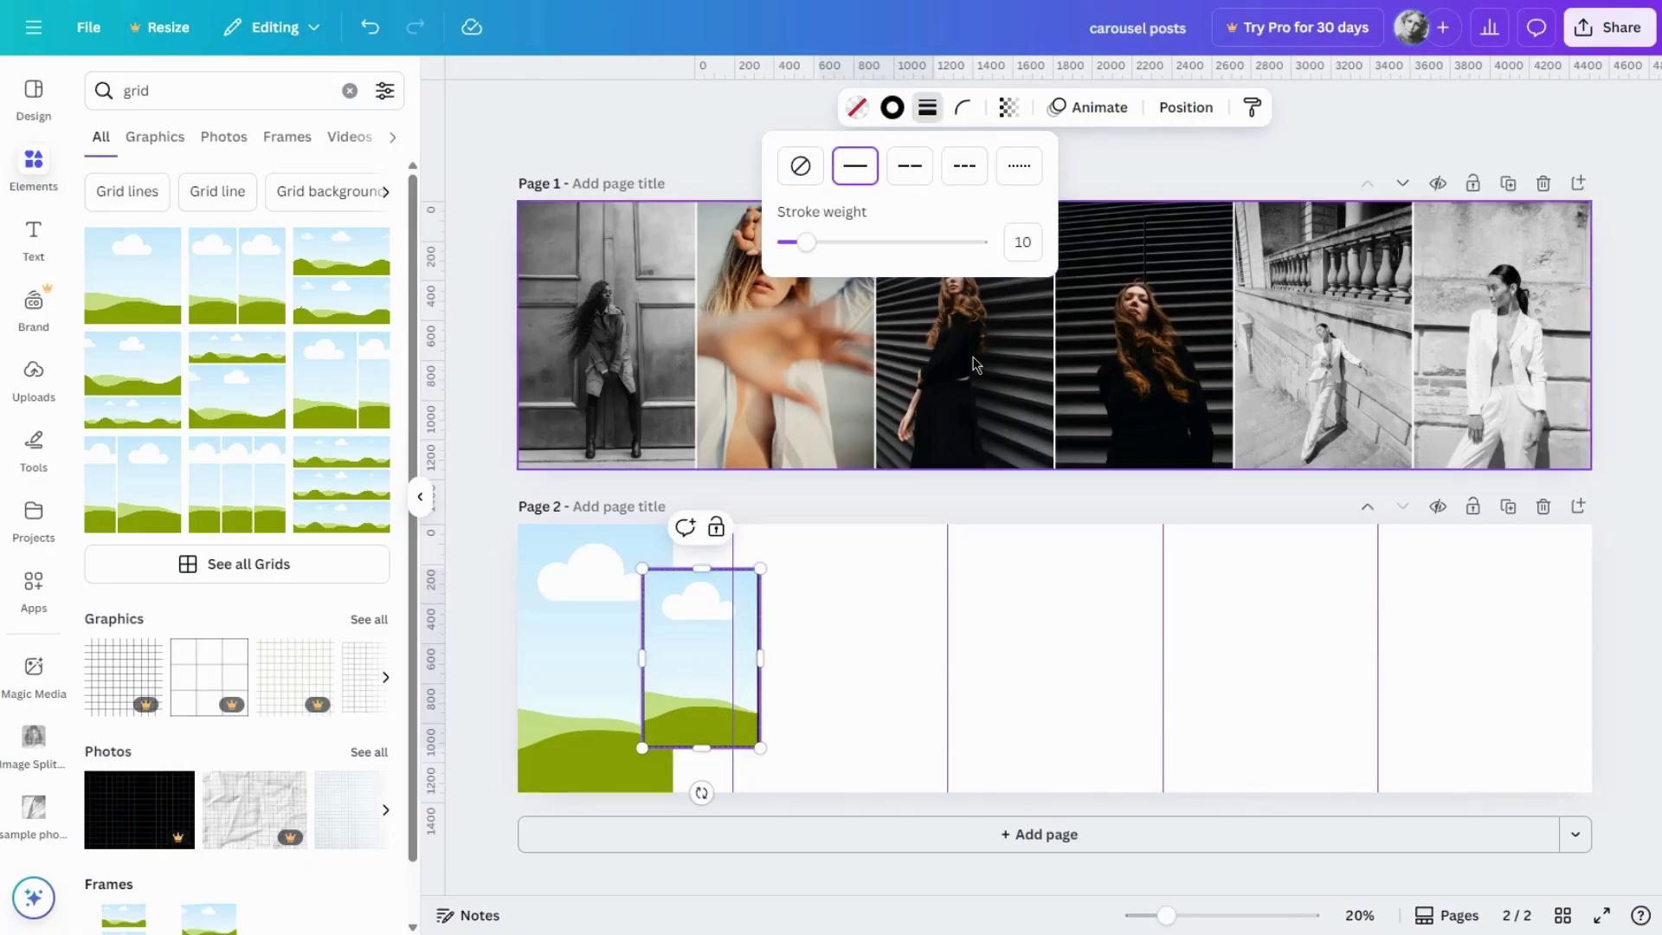
click(893, 107)
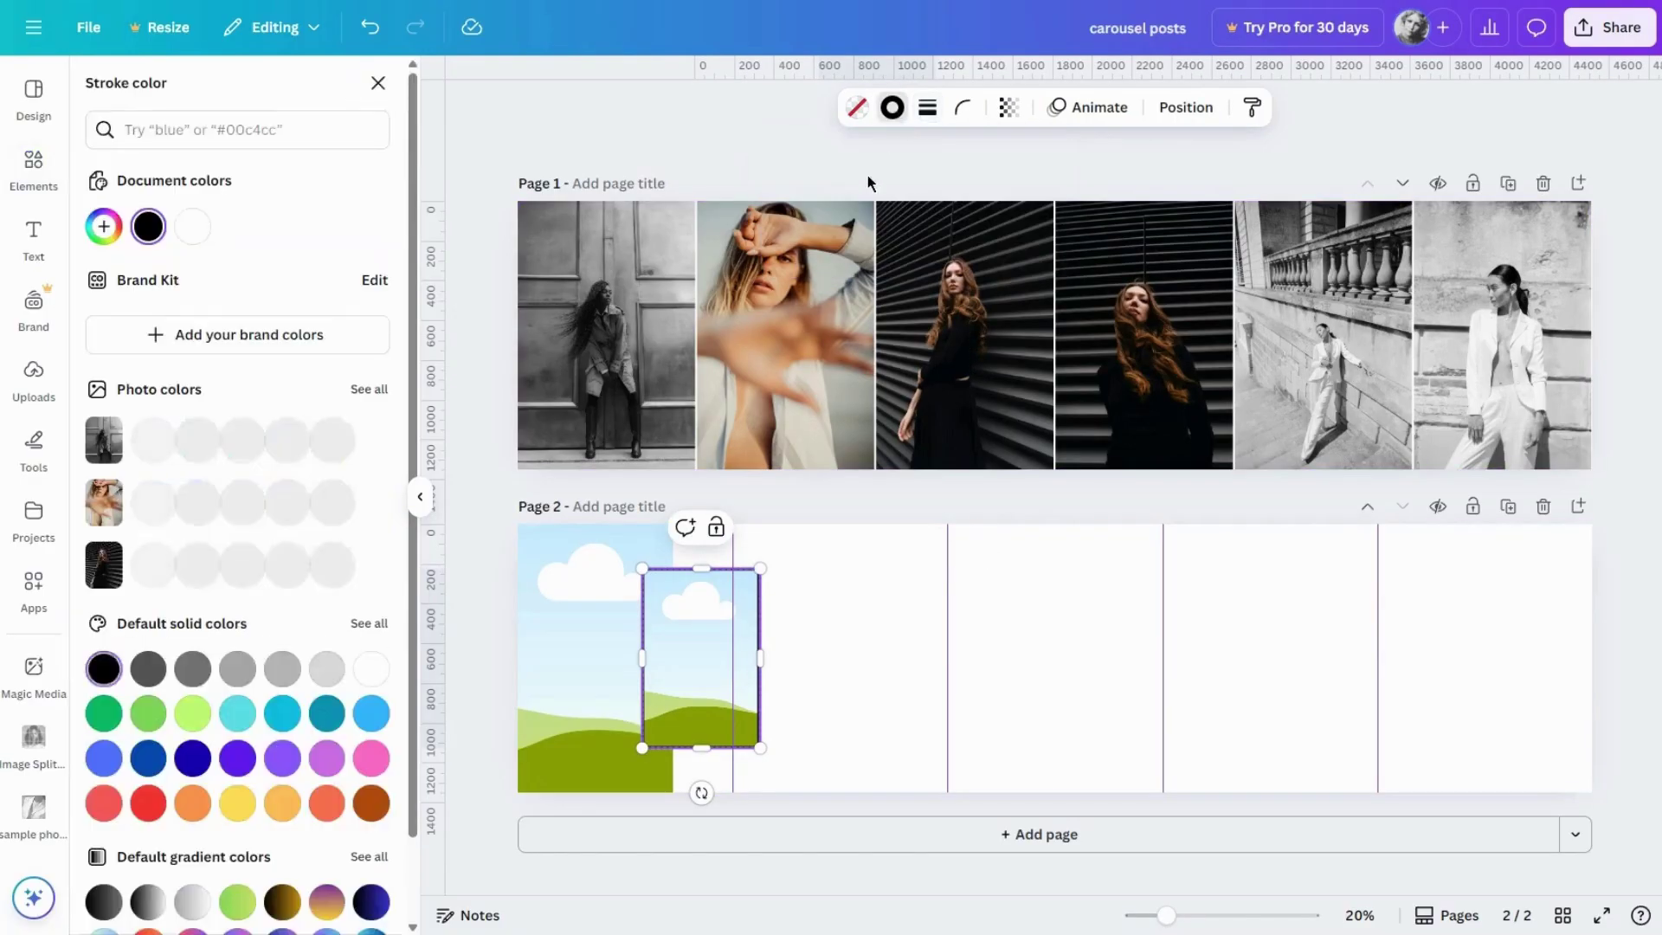
click(901, 686)
Duplicate the large frame into the second column and shorten it to leave margins above and below
click(566, 686)
drag(567, 692, 818, 689)
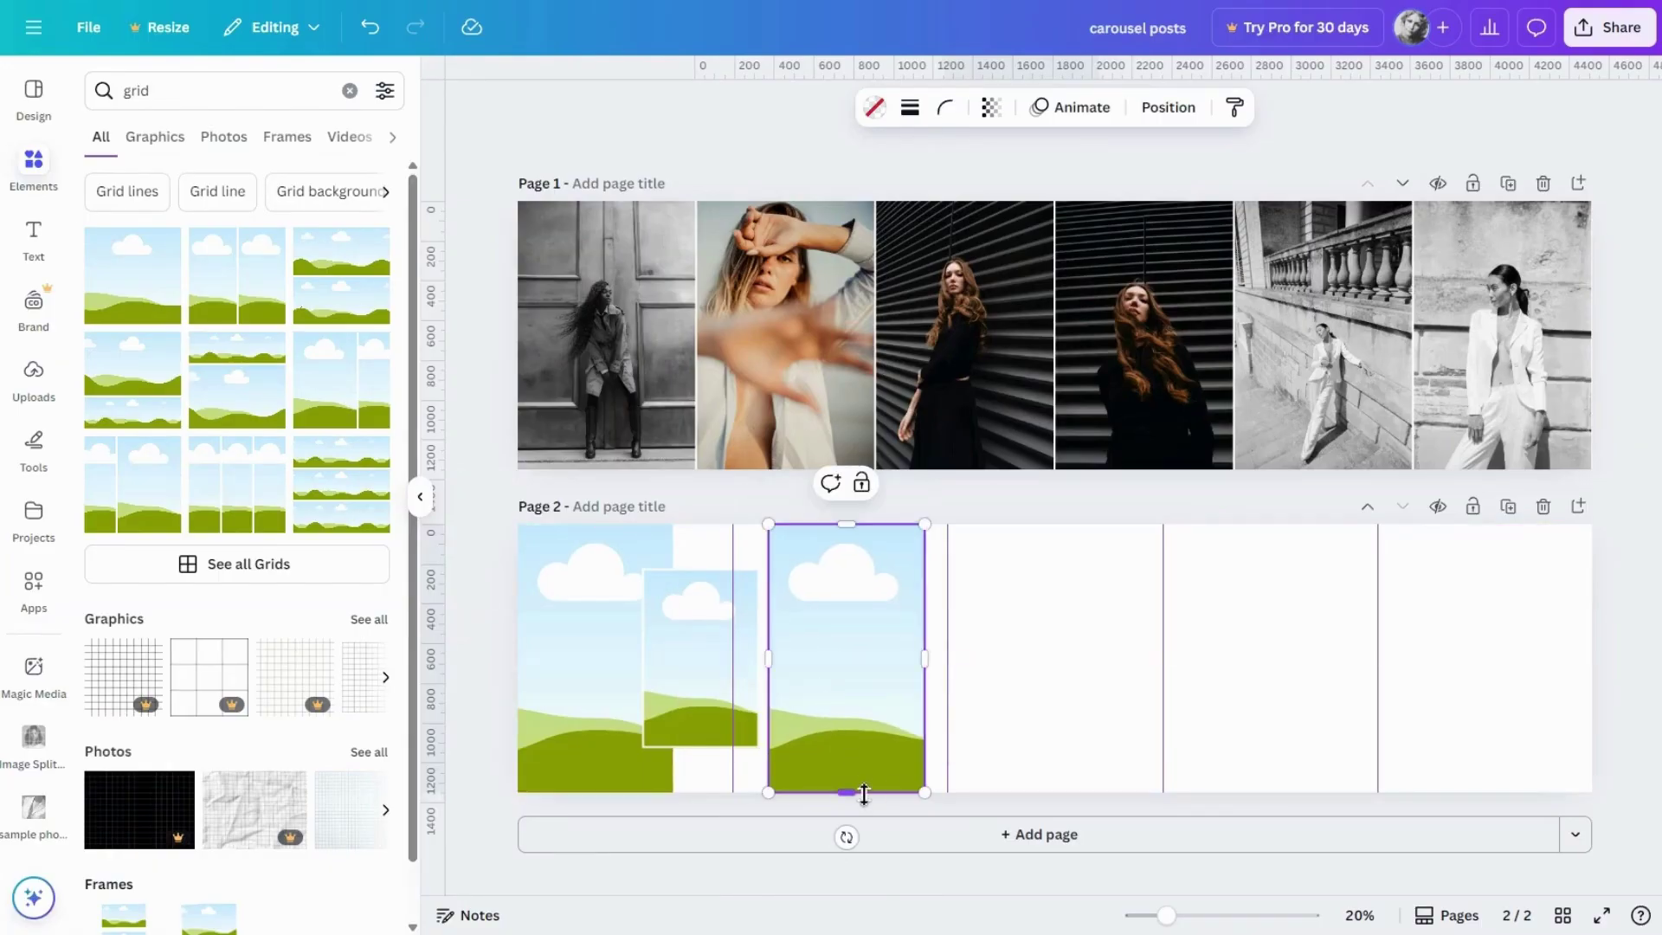
drag(862, 794, 849, 737)
drag(849, 668, 843, 679)
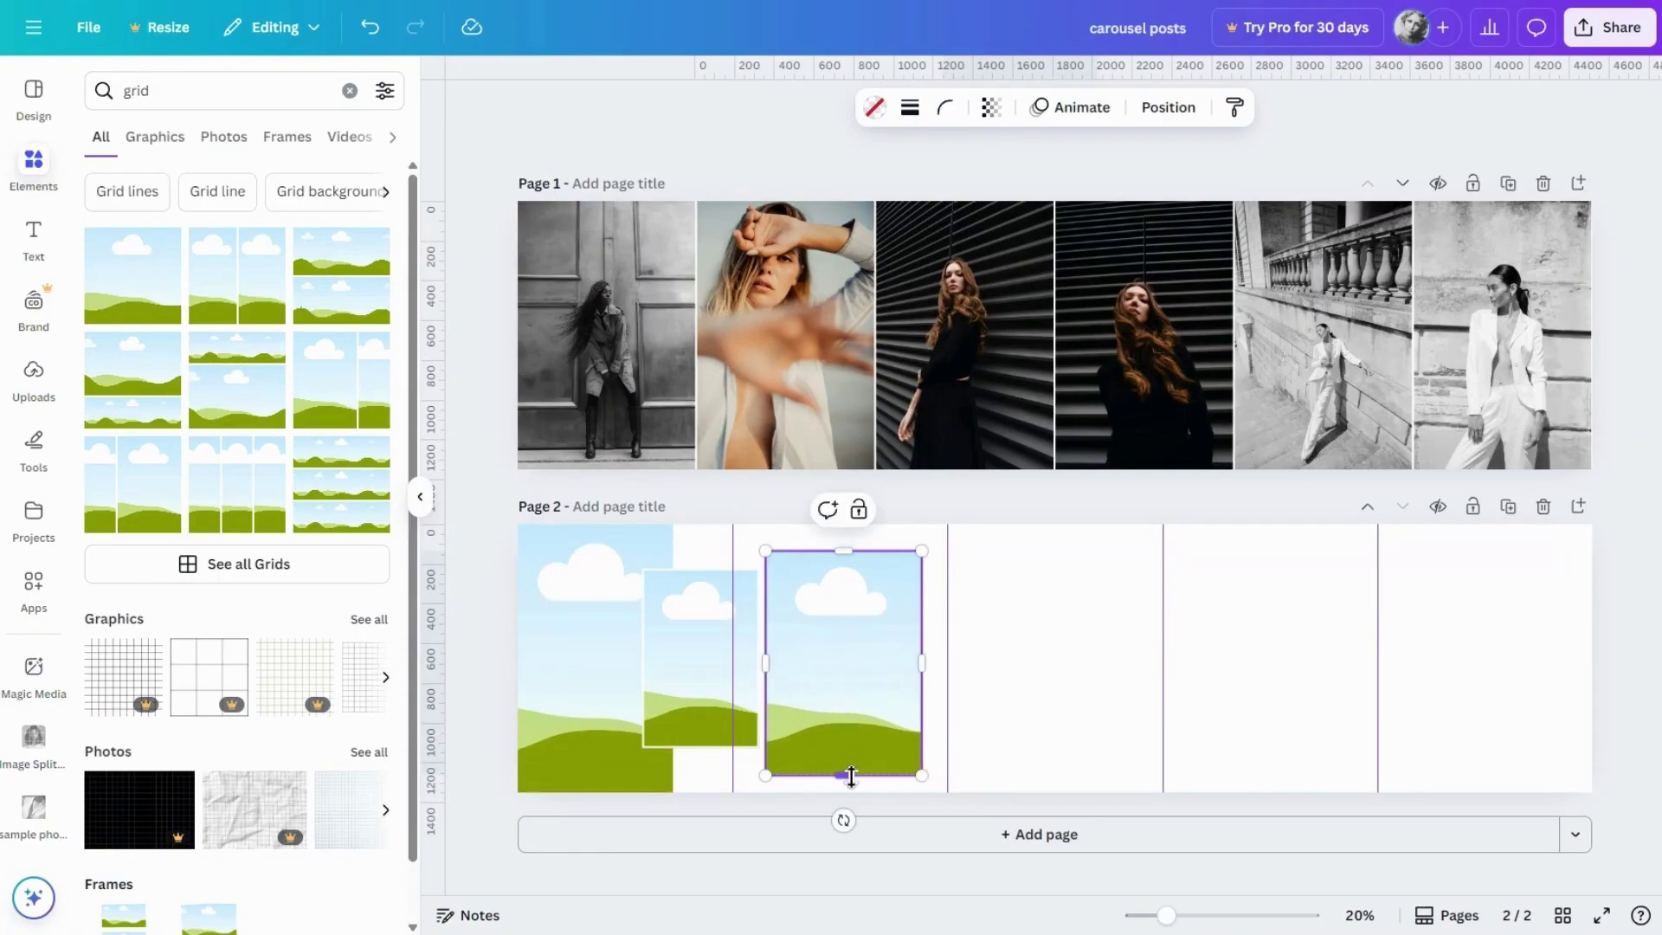
drag(851, 772, 851, 765)
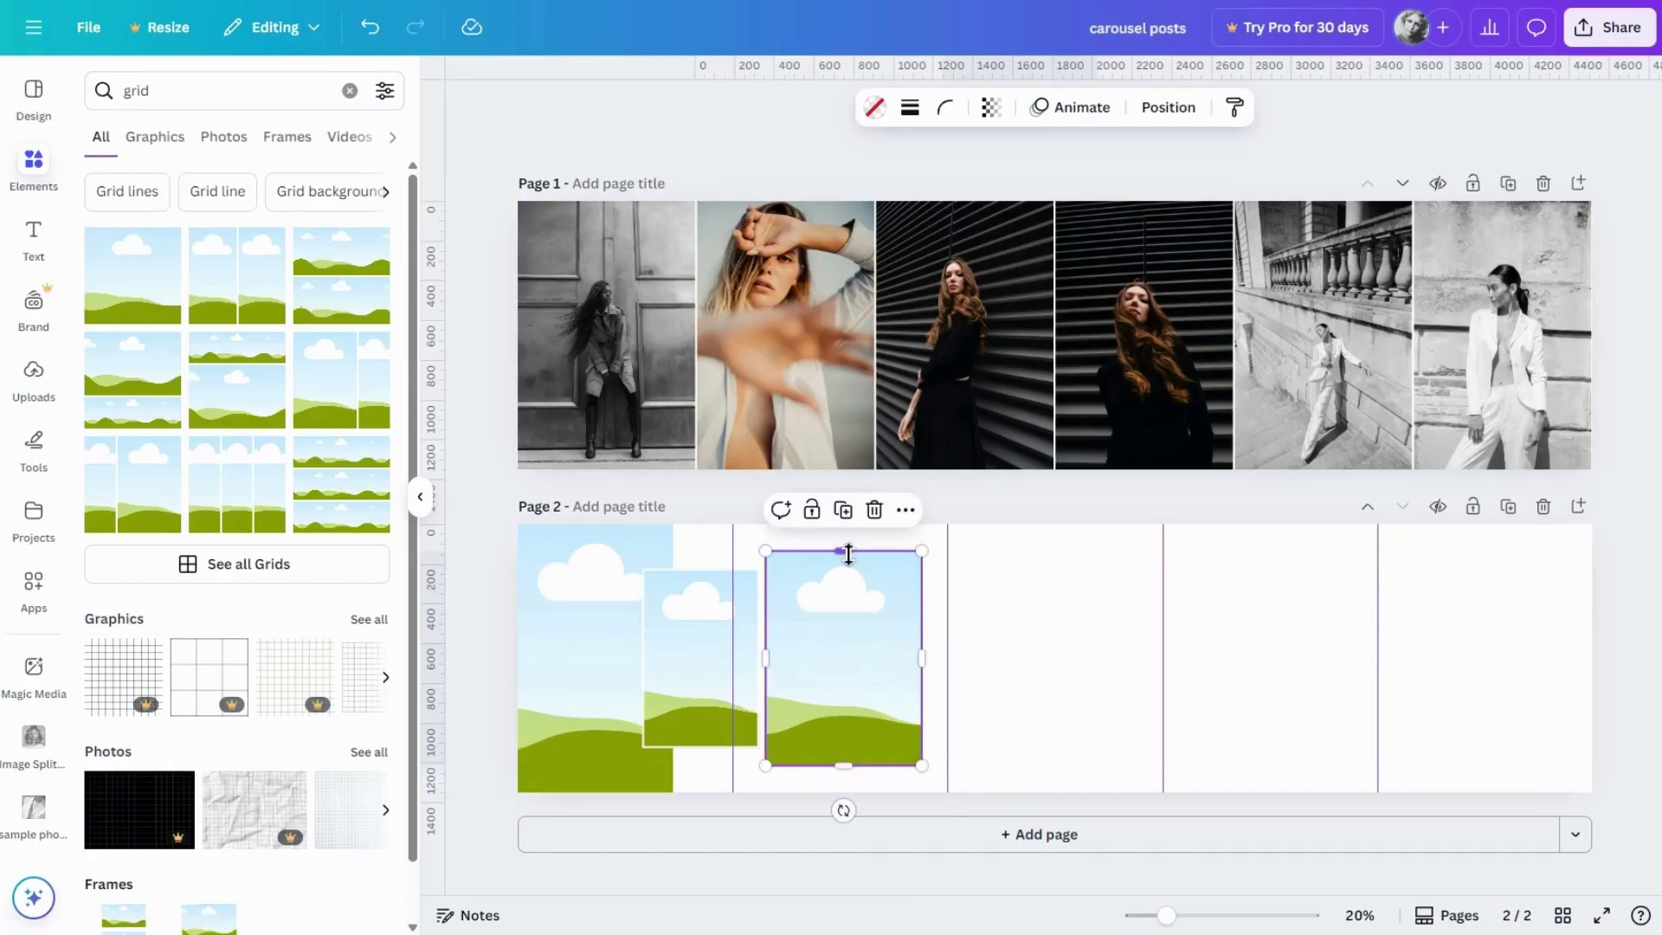
mouse_move(848, 555)
mouse_down()
mouse_move(844, 572)
mouse_move(849, 558)
mouse_up()
click(938, 621)
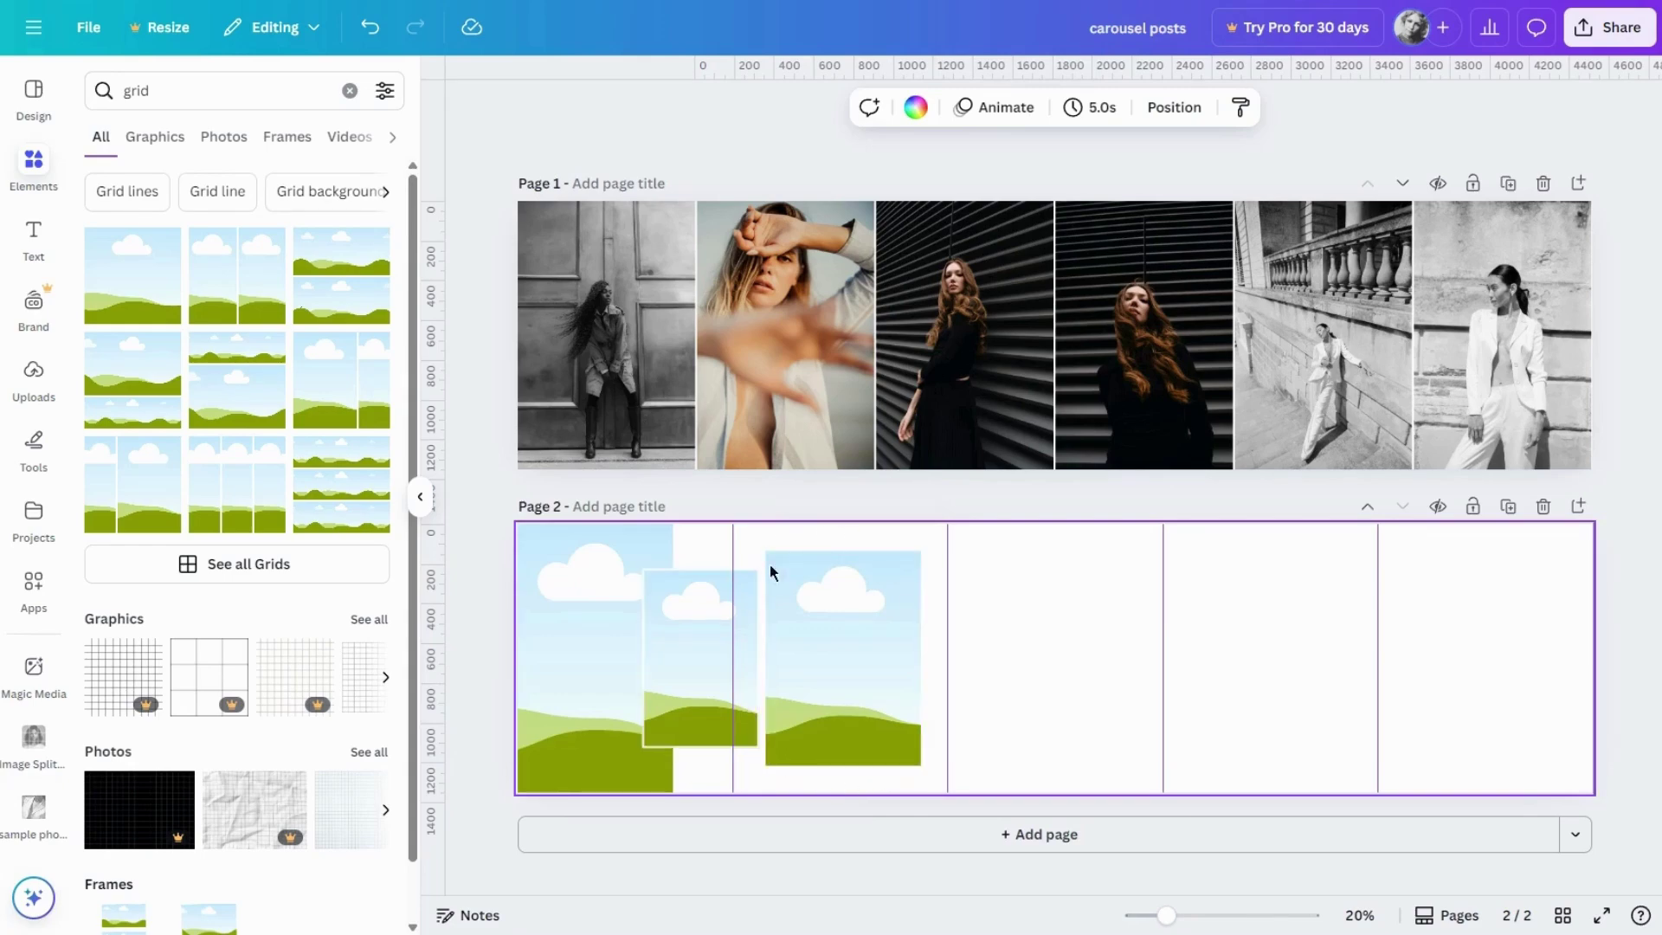
Add a 1080 × 1350 px rectangle filling the second column and send it to the back
key(r)
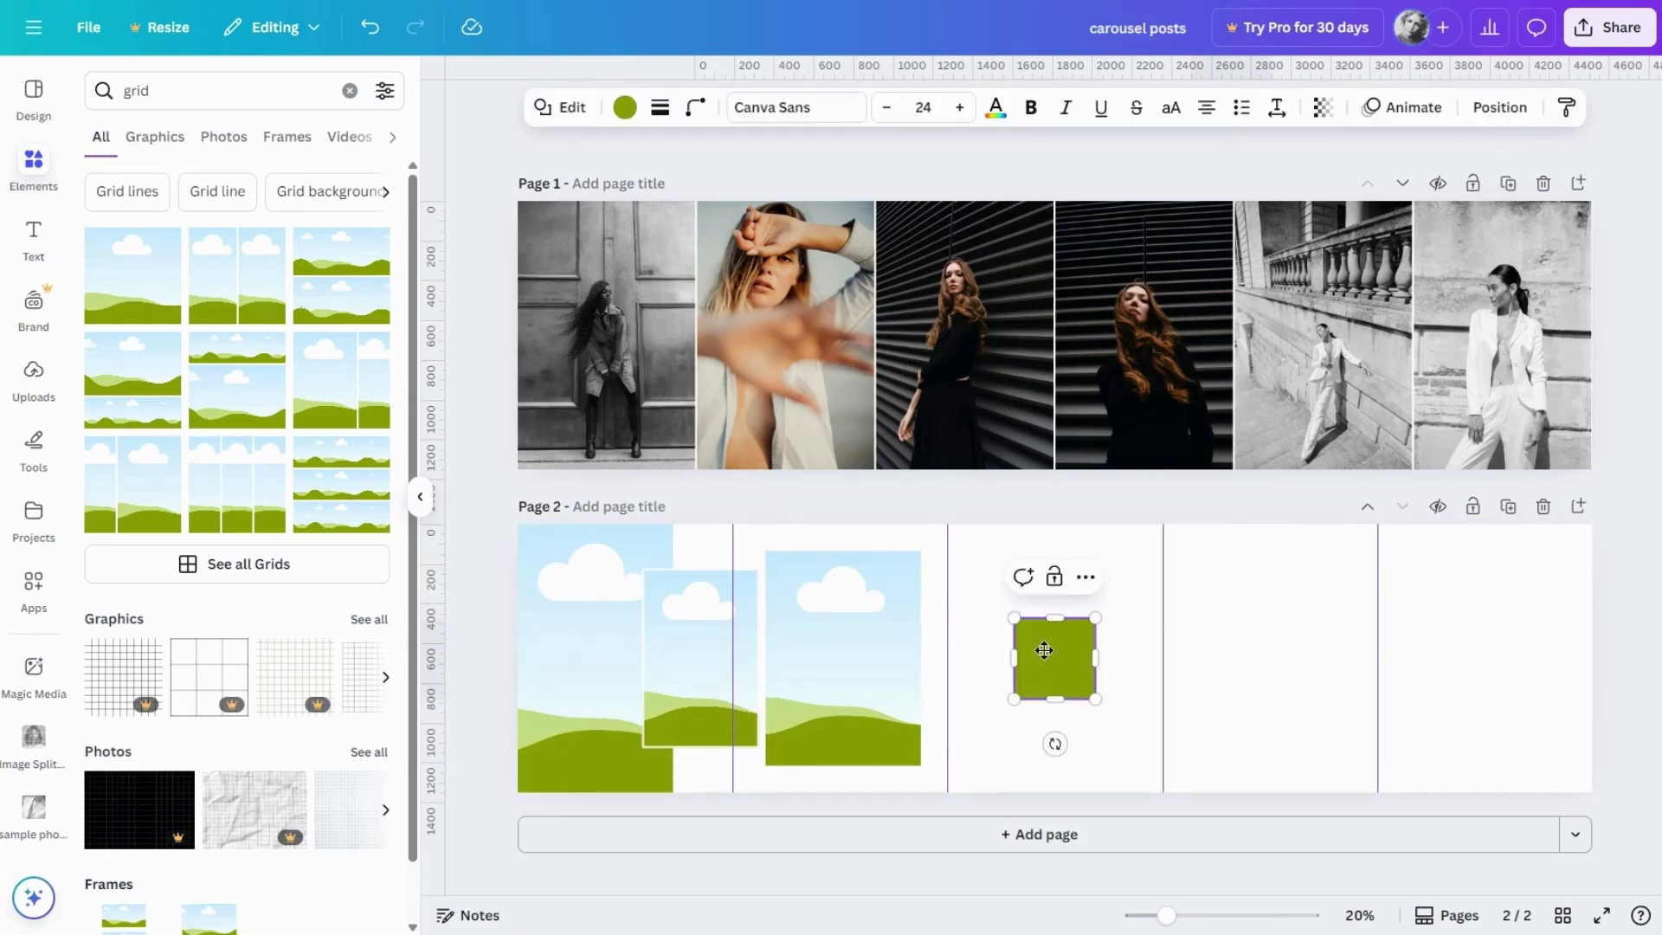
drag(1031, 642, 1162, 575)
drag(1055, 605, 1054, 792)
drag(1056, 703, 842, 690)
right_click(908, 764)
mouse_move(1077, 609)
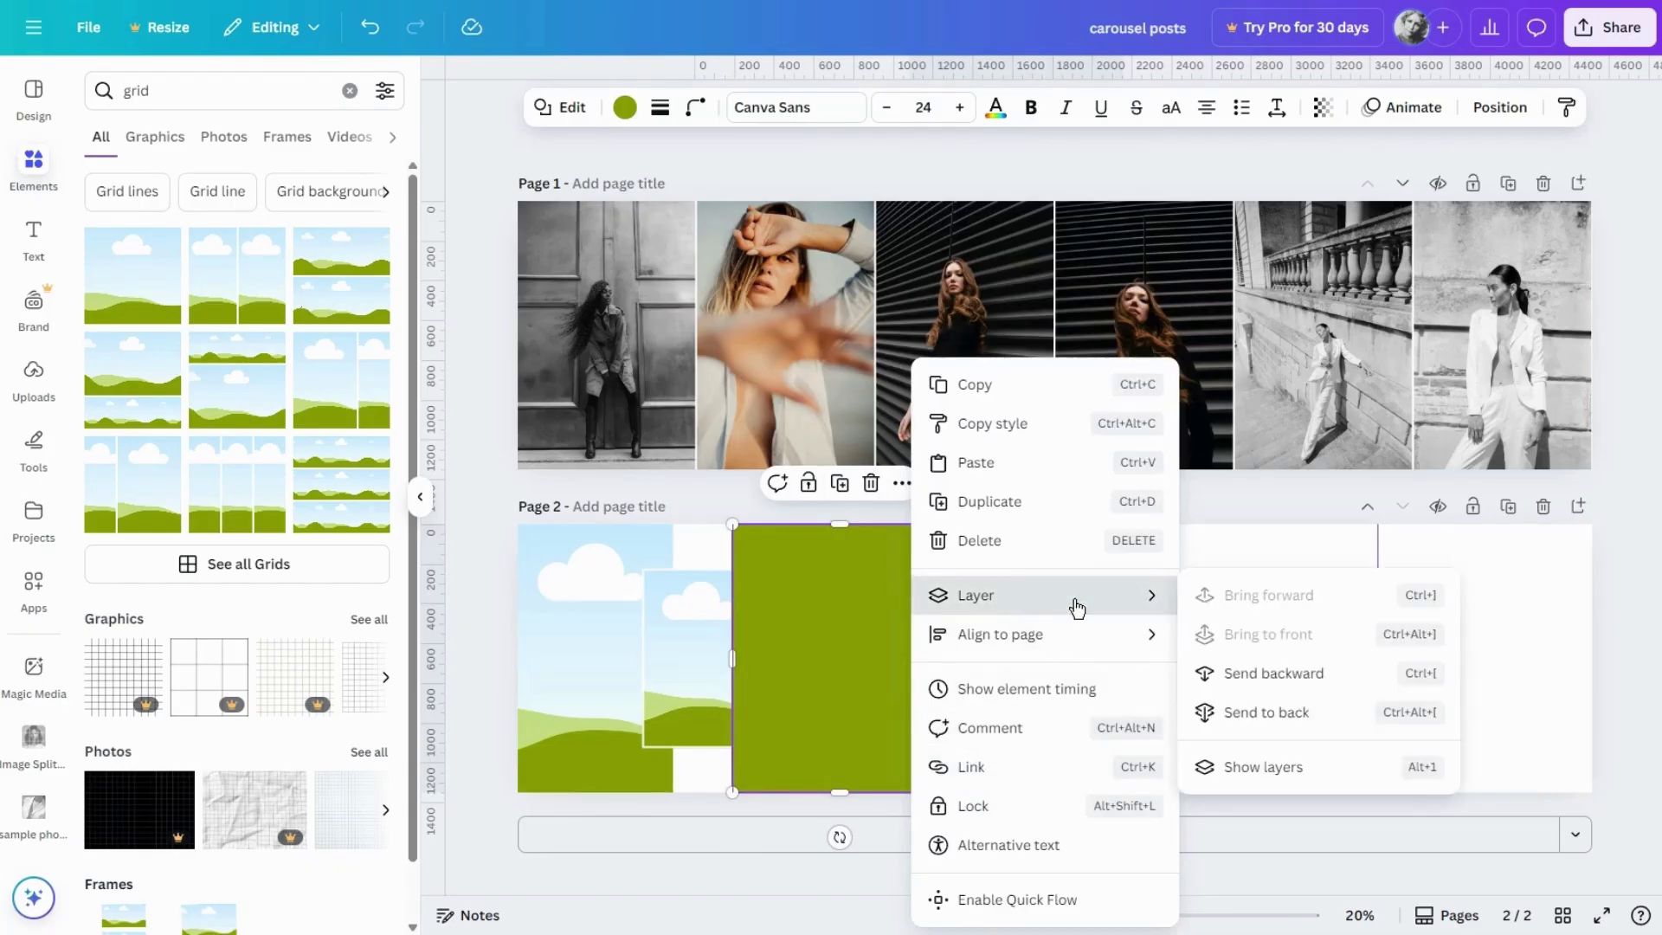
click(1252, 717)
click(1085, 647)
Center the second-column frame on the rectangle and delete the rectangle
click(931, 540)
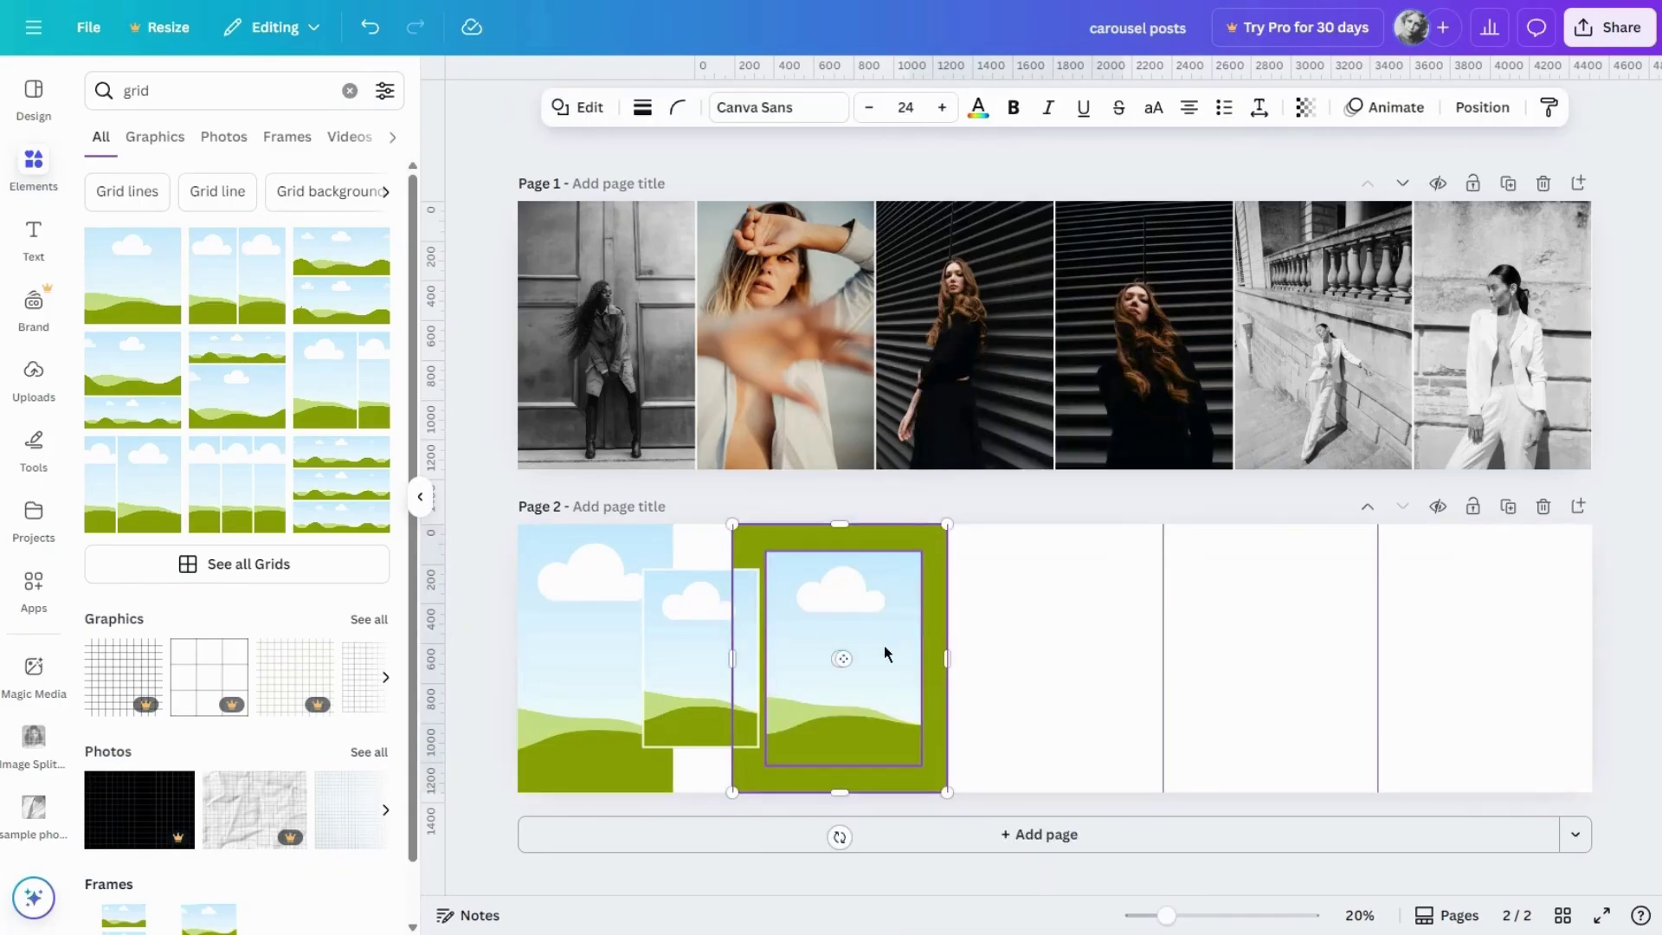
click(1482, 106)
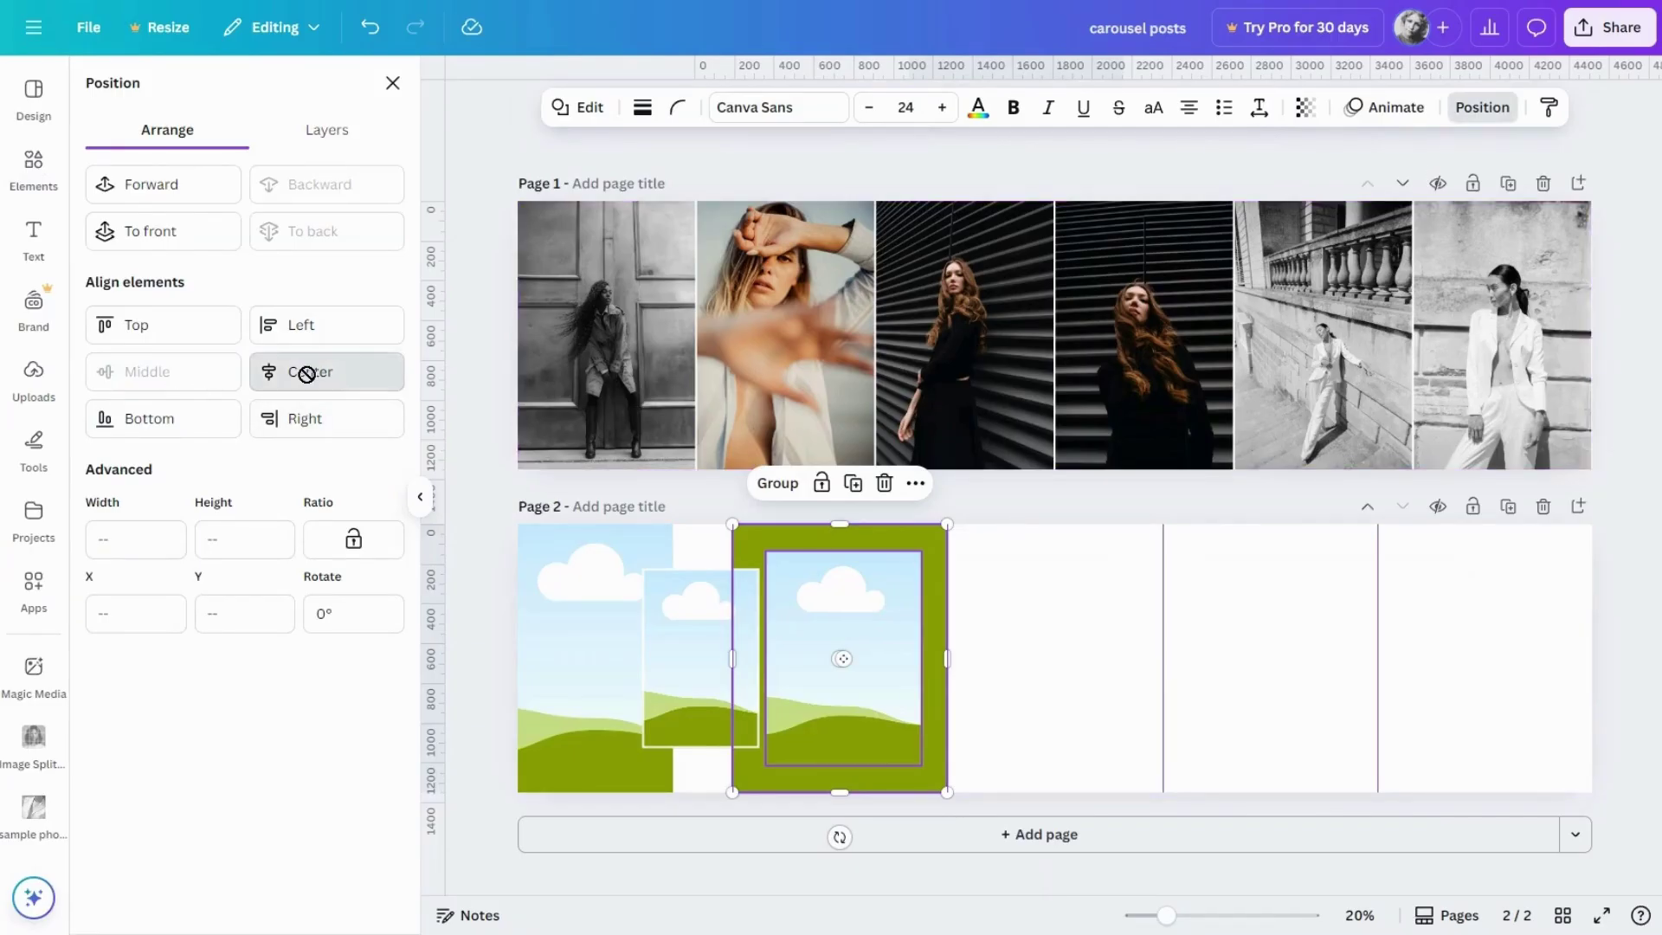
click(913, 789)
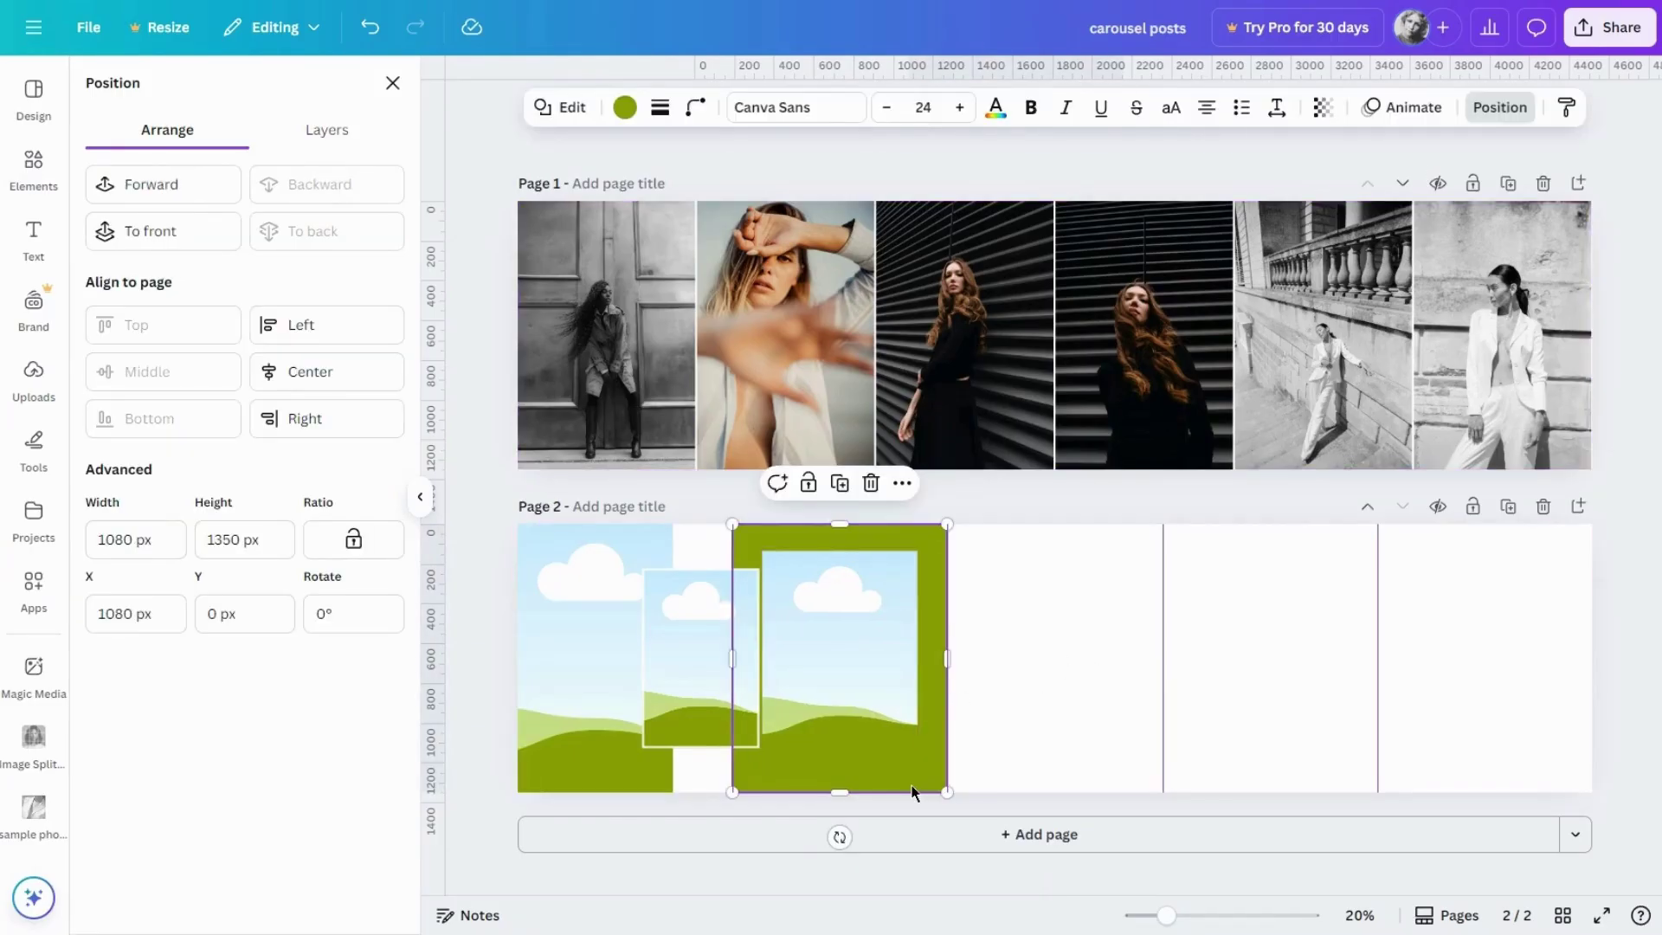
key(Delete)
click(1049, 726)
Search the elements for grid, place a grid of four equal cells, and fit it to the third column
click(34, 165)
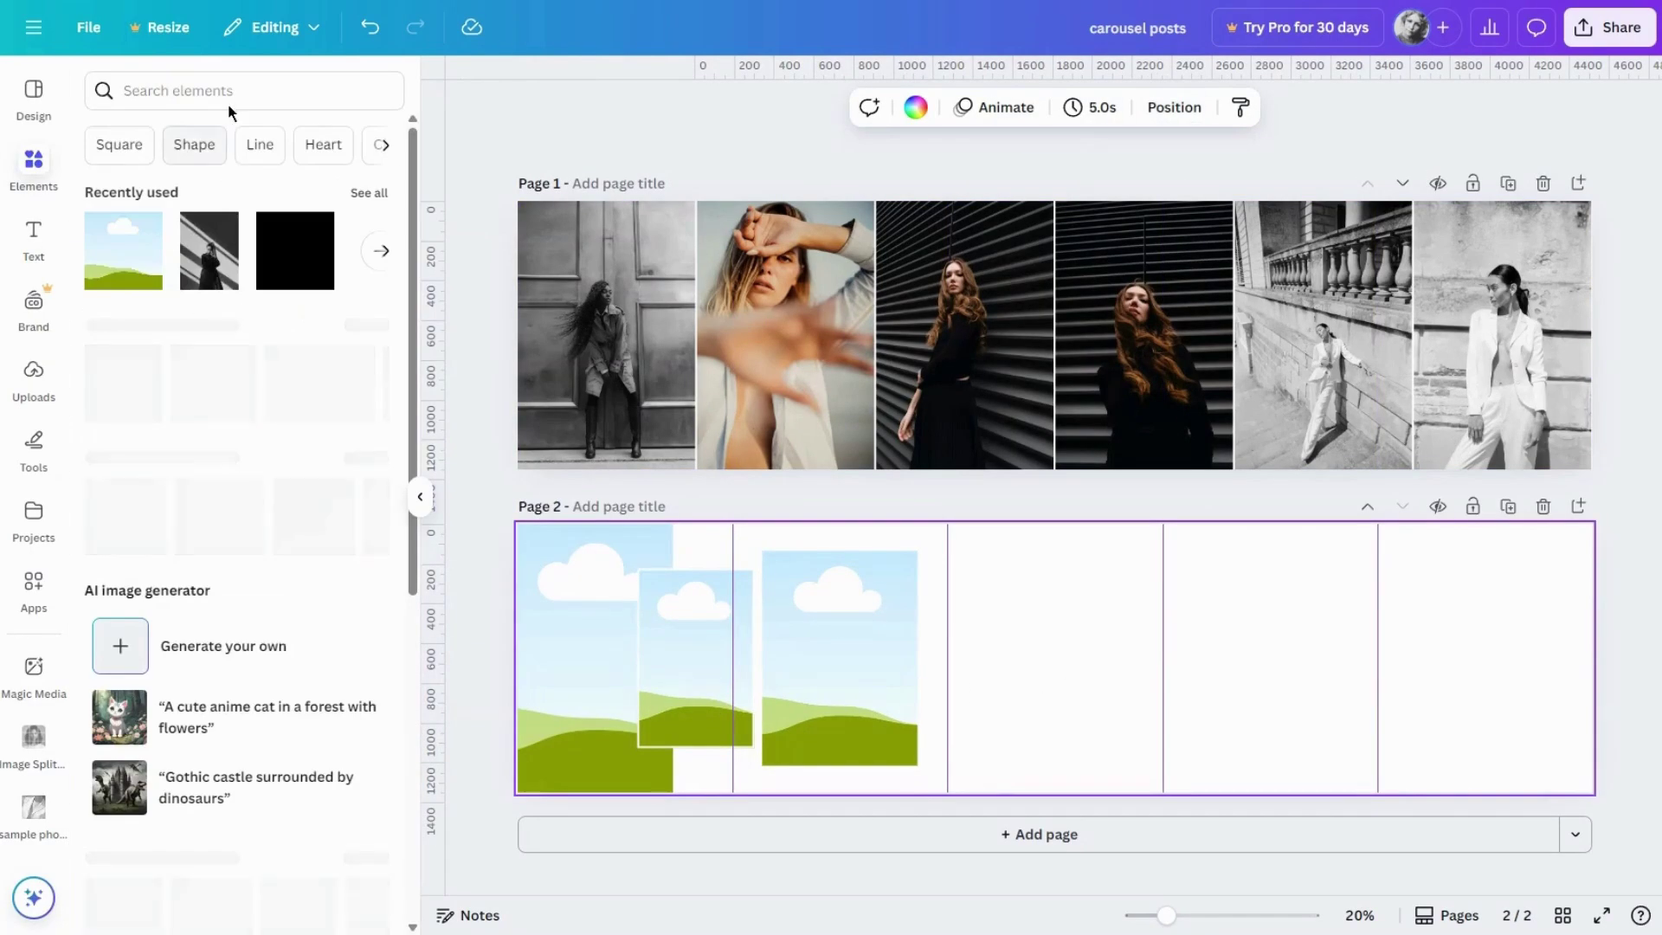
text(grid)
key(Return)
scroll(324, 535, down, 6)
click(132, 632)
drag(517, 658, 947, 662)
drag(1592, 658, 1163, 660)
Set the four-cell grid's spacing to 20
click(969, 107)
click(1061, 187)
text(20)
key(Return)
click(1212, 683)
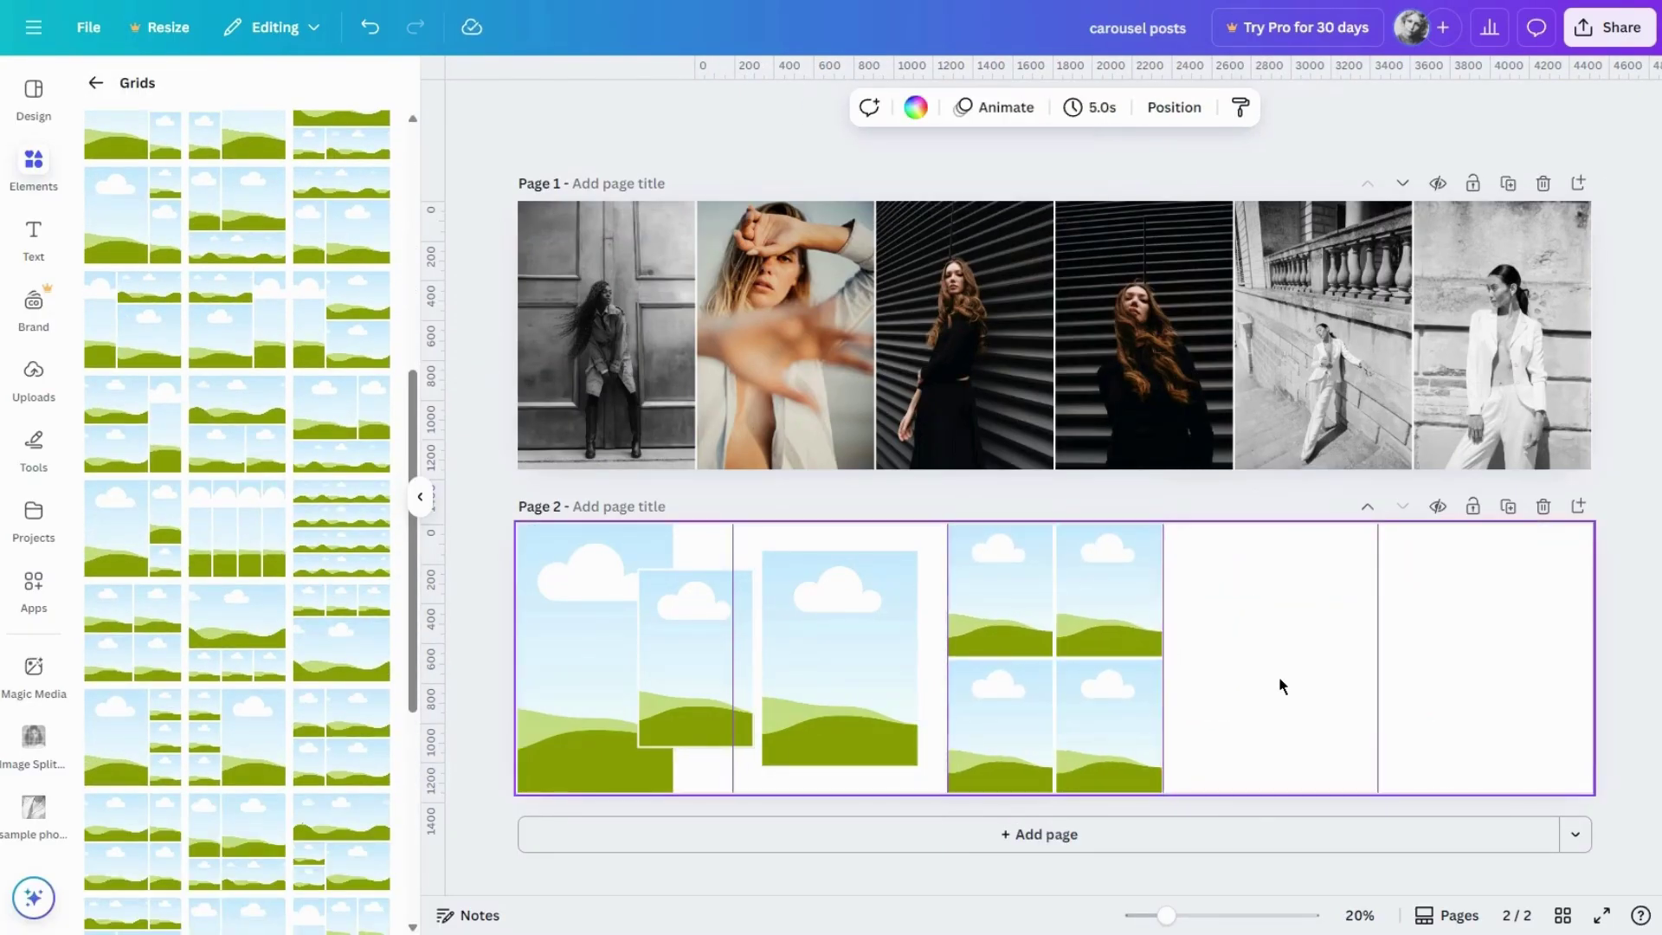
Duplicate the second-column frame into the fourth column and stretch it to fill the whole column
click(861, 706)
drag(860, 705, 1291, 705)
drag(1269, 551, 1269, 525)
drag(1192, 645, 1168, 643)
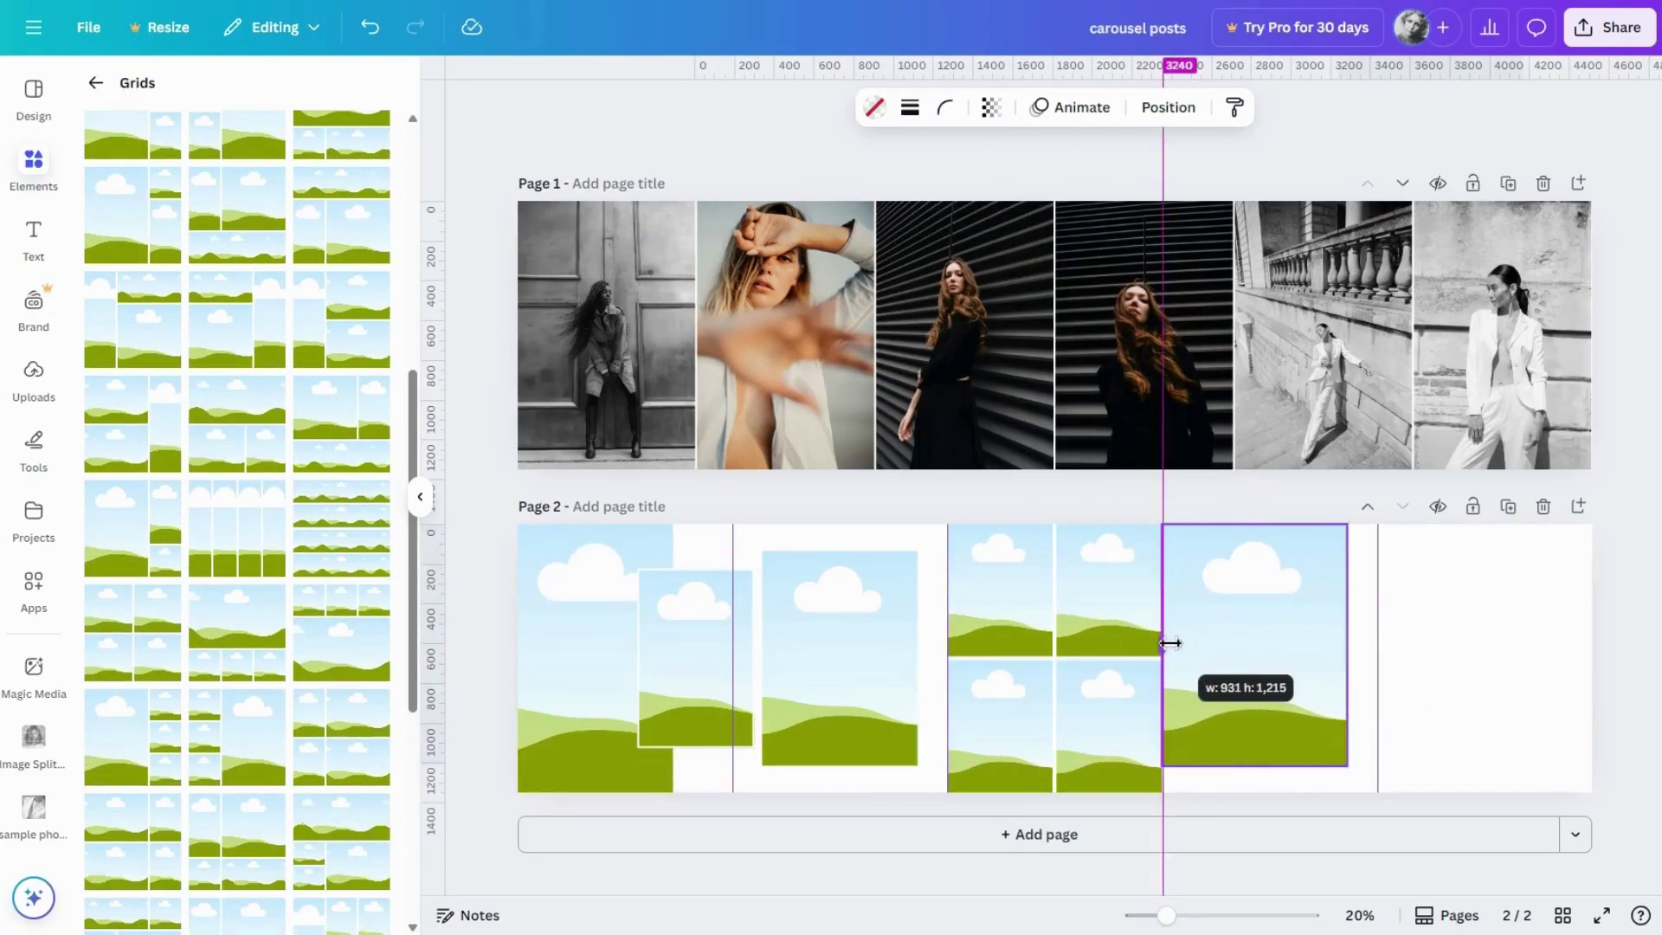
drag(1347, 645, 1377, 645)
drag(1269, 766, 1269, 792)
Give the fourth-column frame a white border with a stroke weight of 50
click(910, 107)
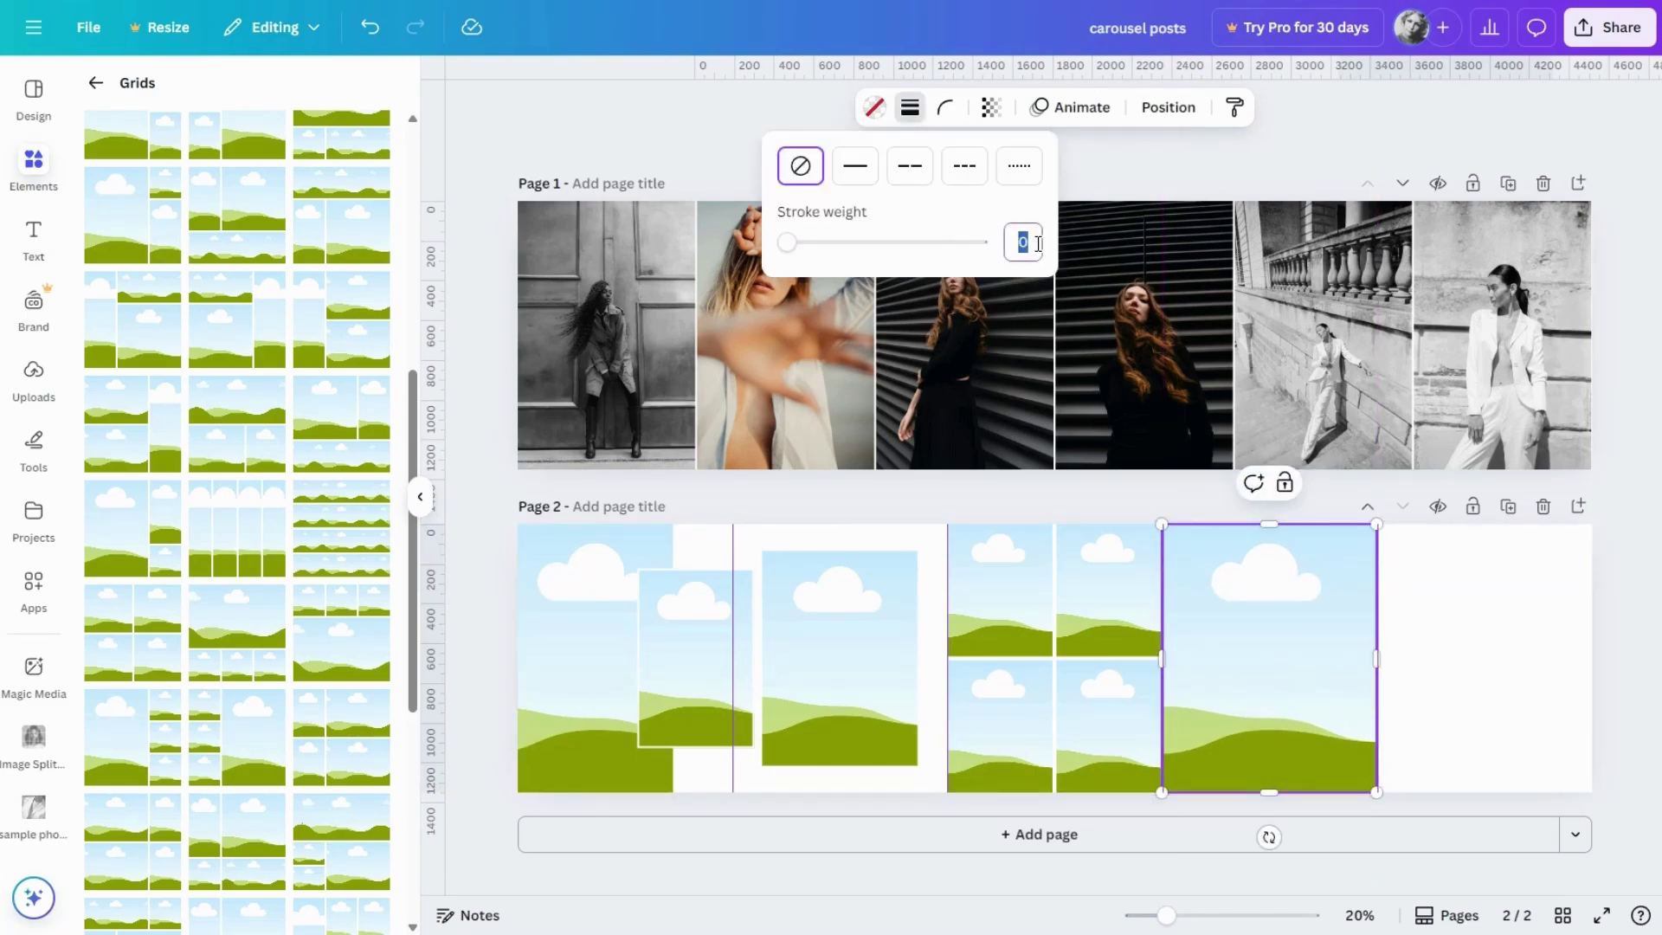
text(50)
key(Return)
click(891, 107)
click(367, 638)
click(1462, 684)
Duplicate the four-cell grid into the fifth column and make its upper-right and lower-left cells white
drag(1082, 732, 1512, 738)
click(1446, 761)
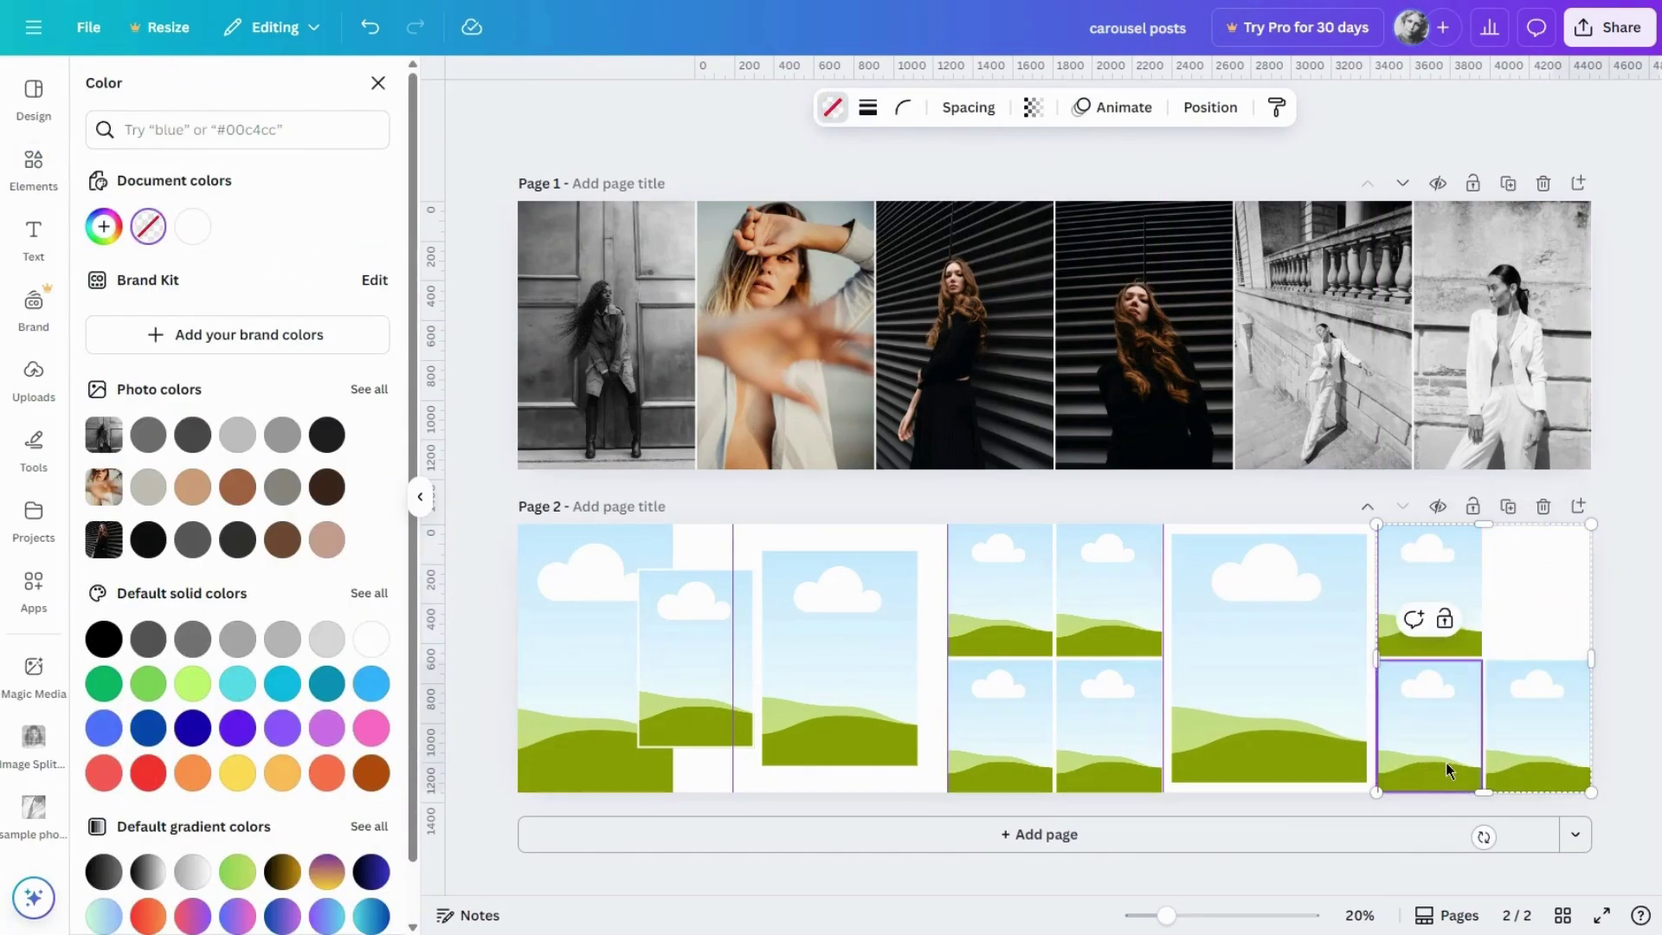
click(193, 227)
Place small copies of the single frame inside the two white cells of the fifth column
drag(900, 675, 1555, 676)
mouse_move(1419, 766)
mouse_down()
mouse_move(1535, 612)
mouse_move(1461, 731)
mouse_move(1428, 742)
mouse_up()
click(1540, 607)
click(482, 414)
Fill the first three frames from the sample photos folder: standing shutter portrait, close shutter portrait, and walking woman in a coat
click(33, 381)
click(224, 380)
drag(119, 564, 595, 657)
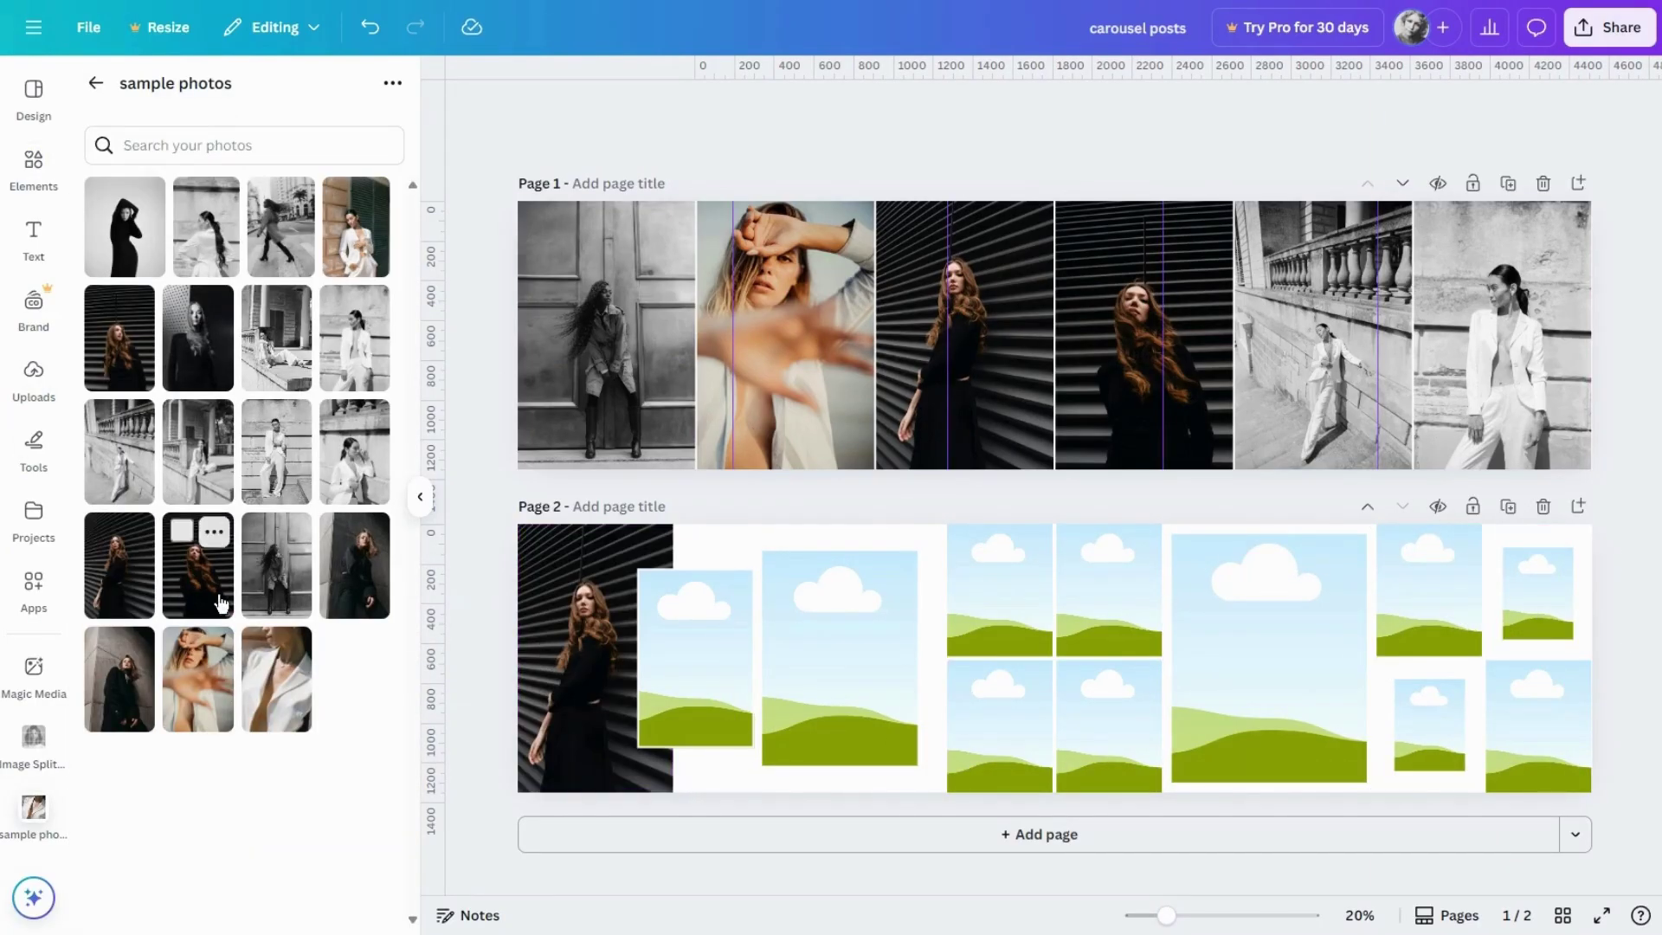
drag(120, 338, 695, 658)
drag(280, 227, 839, 684)
Fill three cells of the third-column grid with the brick-wall white-suit, ponytail and doorway photos, and adjust the ponytail photo's crop
drag(355, 226, 1000, 593)
drag(206, 227, 1104, 593)
drag(276, 564, 1002, 720)
double_click(1002, 734)
click(1057, 836)
double_click(1107, 611)
drag(1106, 614, 1106, 603)
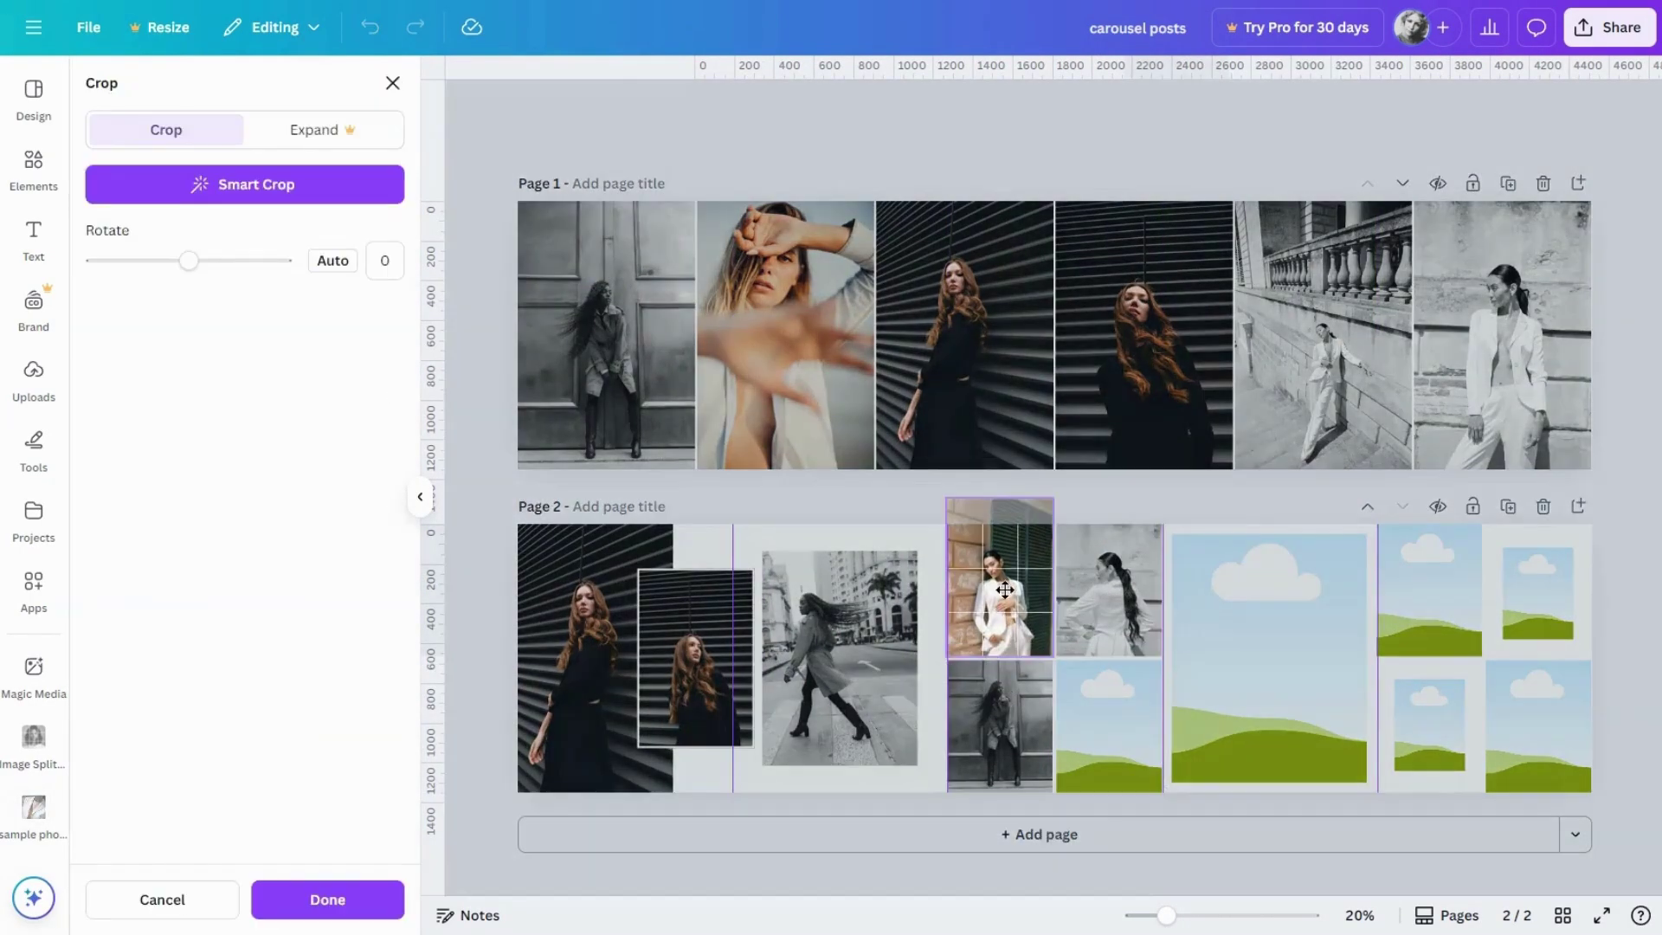
click(1613, 735)
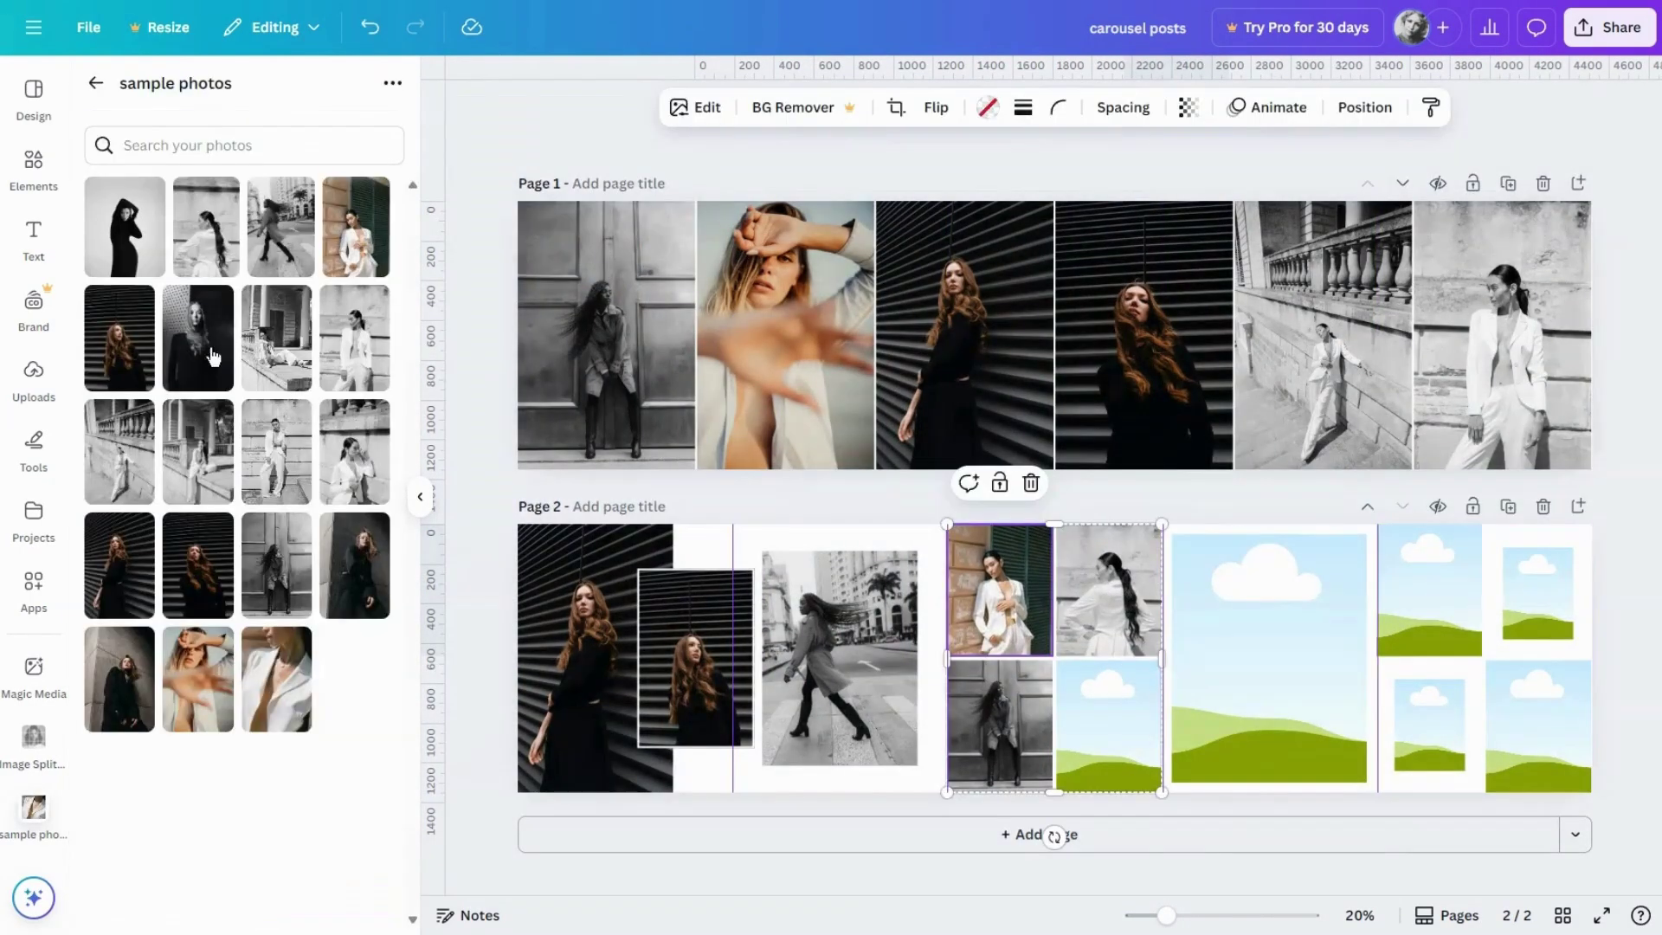
Fill the remaining cells and frames with the outstretched-hand photo twice, the dark grey portrait, the black-dress photo and a shutter portrait
drag(198, 679, 1212, 705)
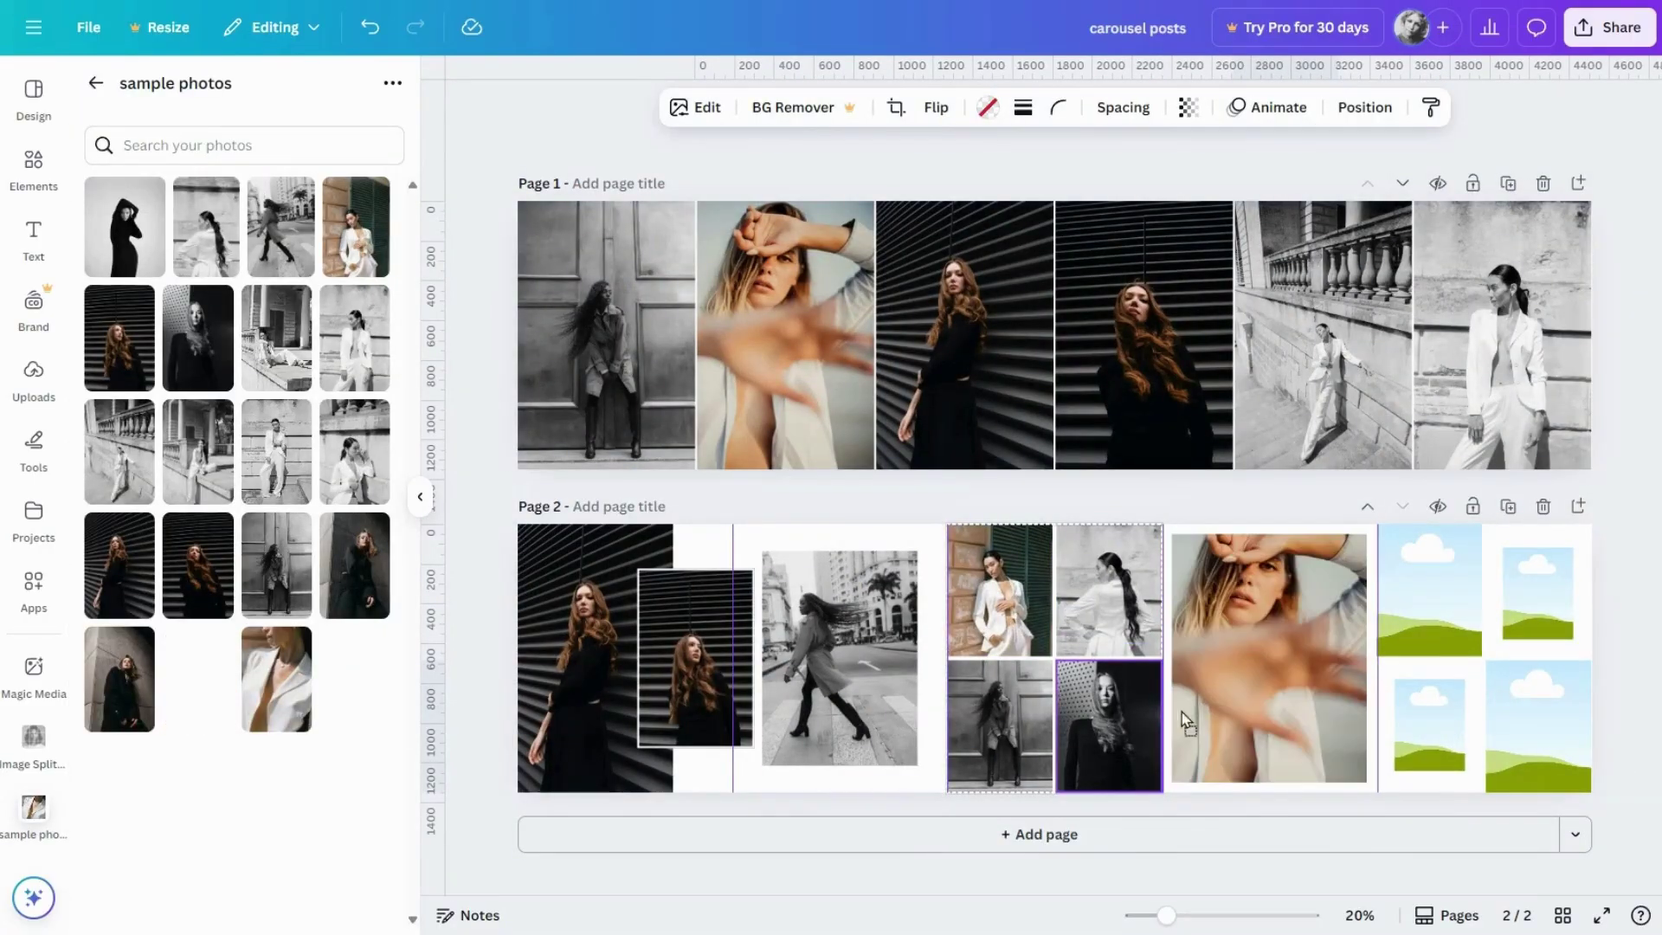
drag(199, 679, 1427, 602)
drag(206, 353, 1532, 727)
drag(125, 226, 1429, 725)
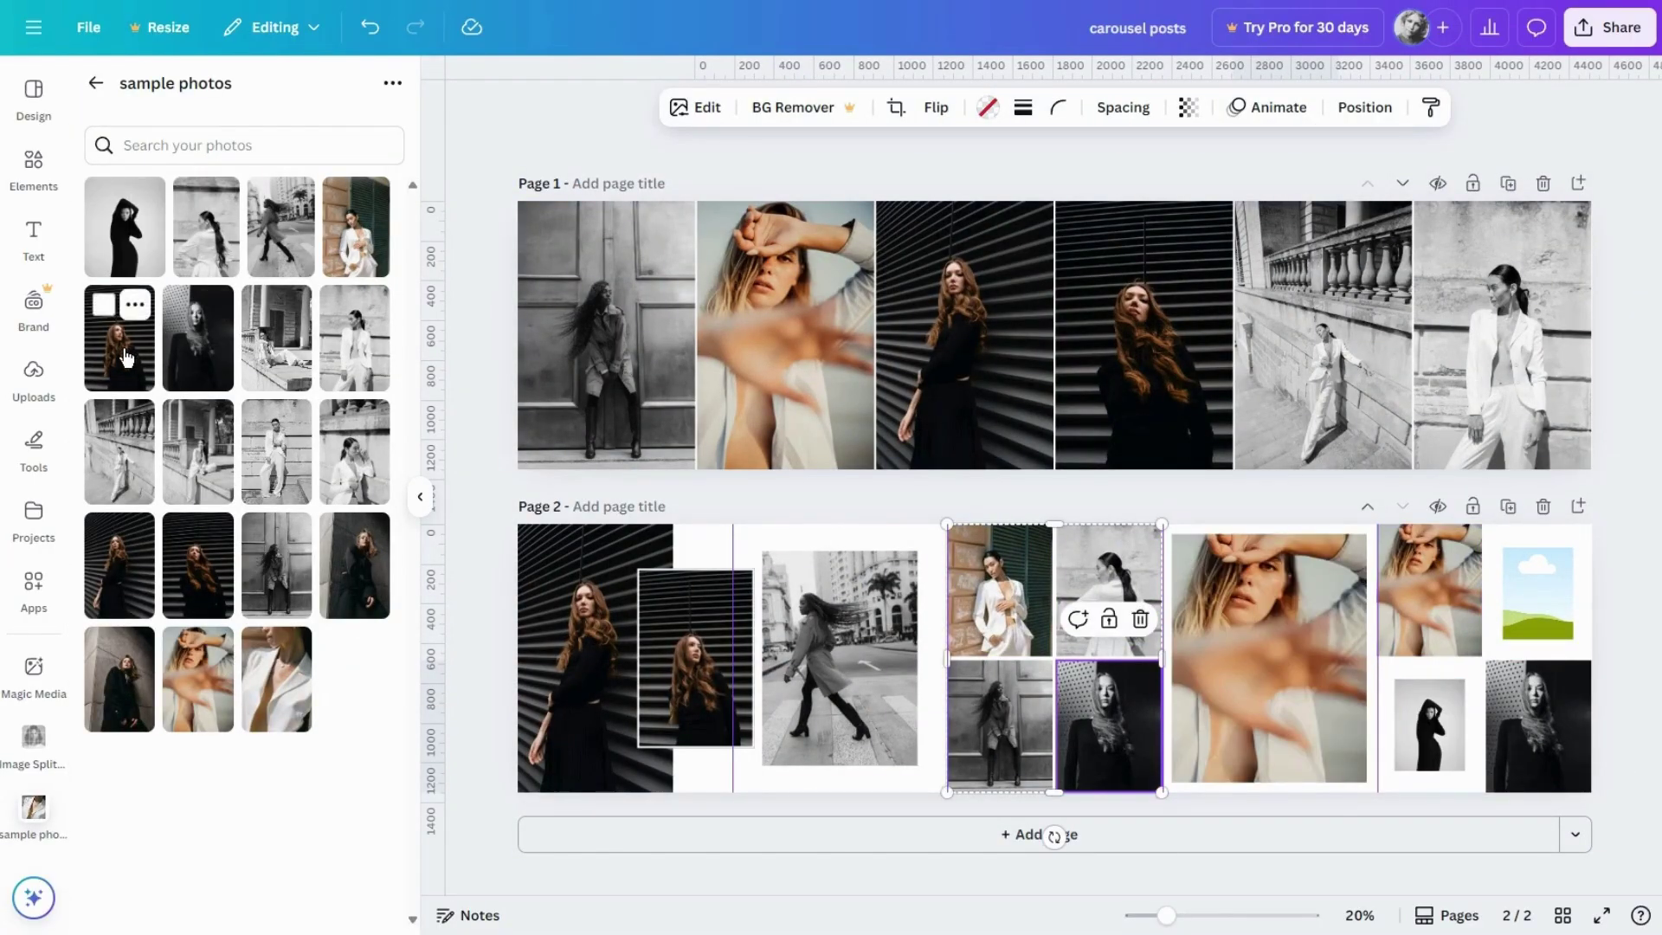
drag(119, 338, 1538, 592)
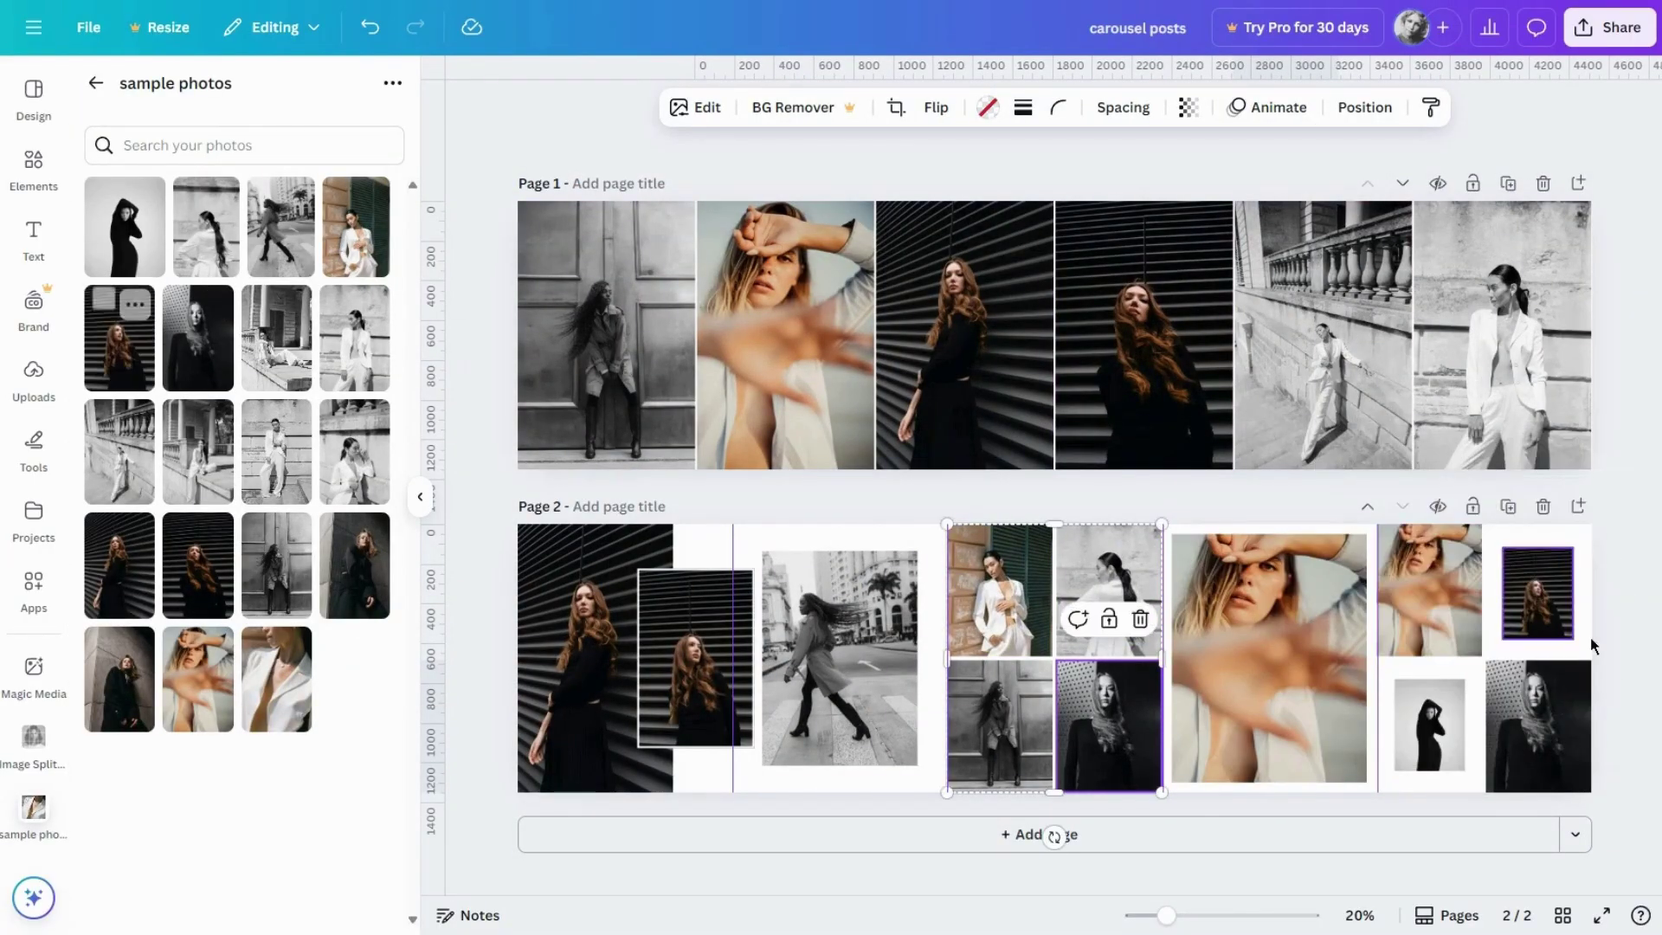
Add a third page and copy the first tall photo and its overlapping bordered photo from page 2 onto it
click(1578, 506)
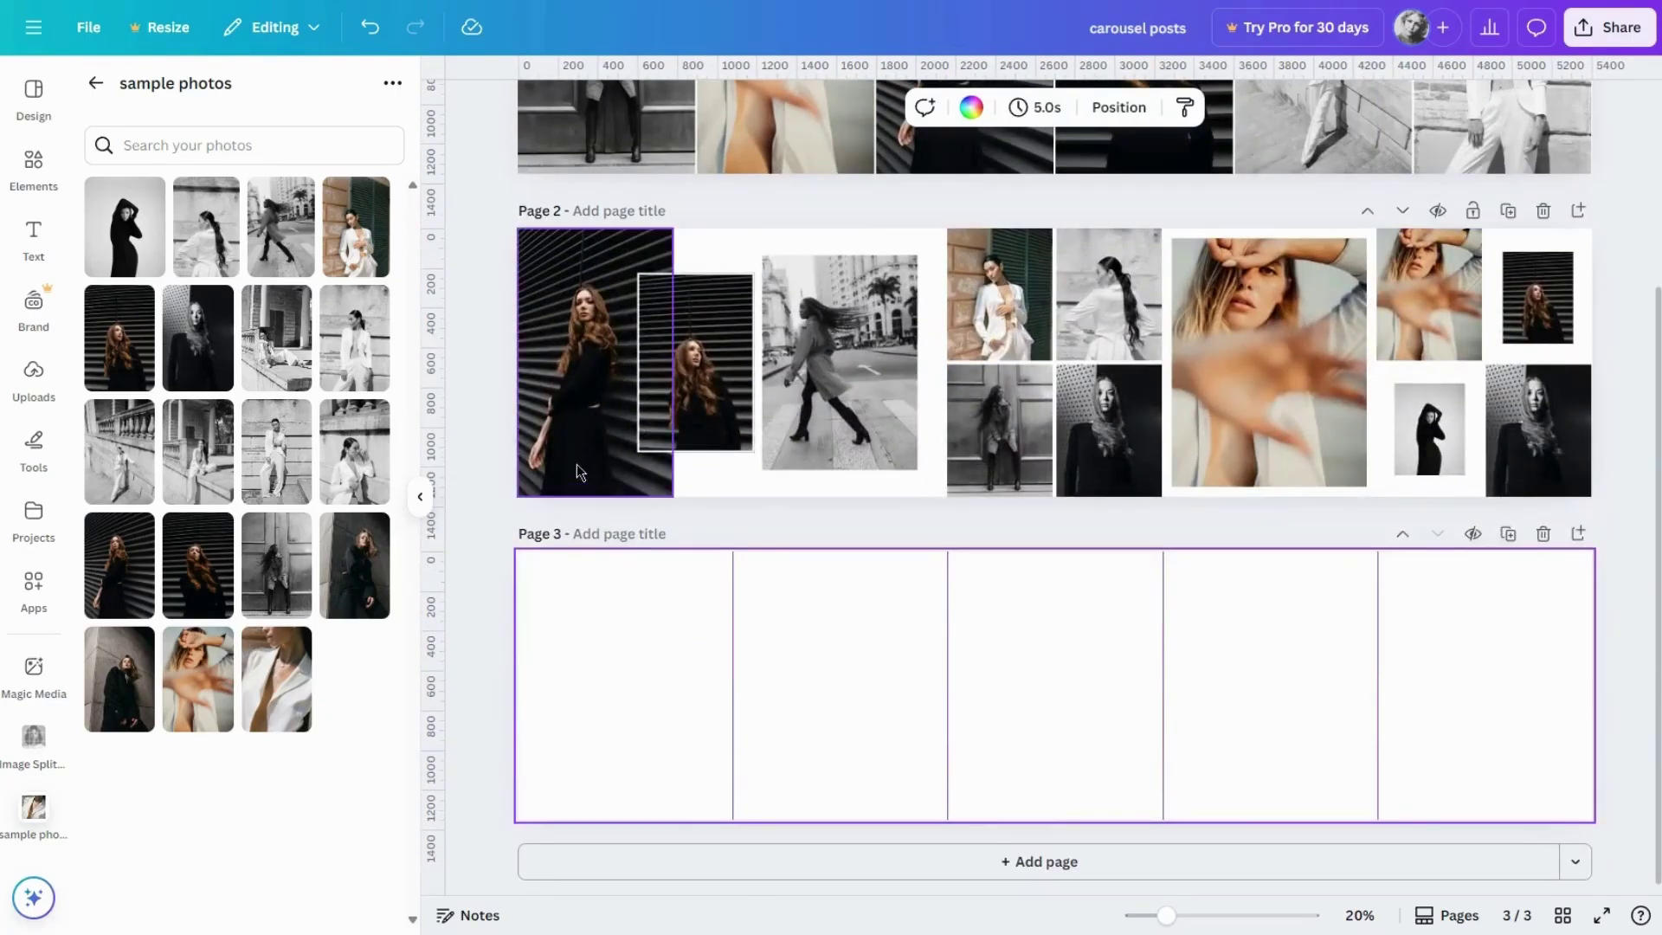
click(571, 440)
shift+click(724, 439)
key(ctrl+c)
click(687, 642)
key(ctrl+v)
click(811, 700)
Shift both copied photos into the second column and stretch the large one back to the page's left edge
click(692, 707)
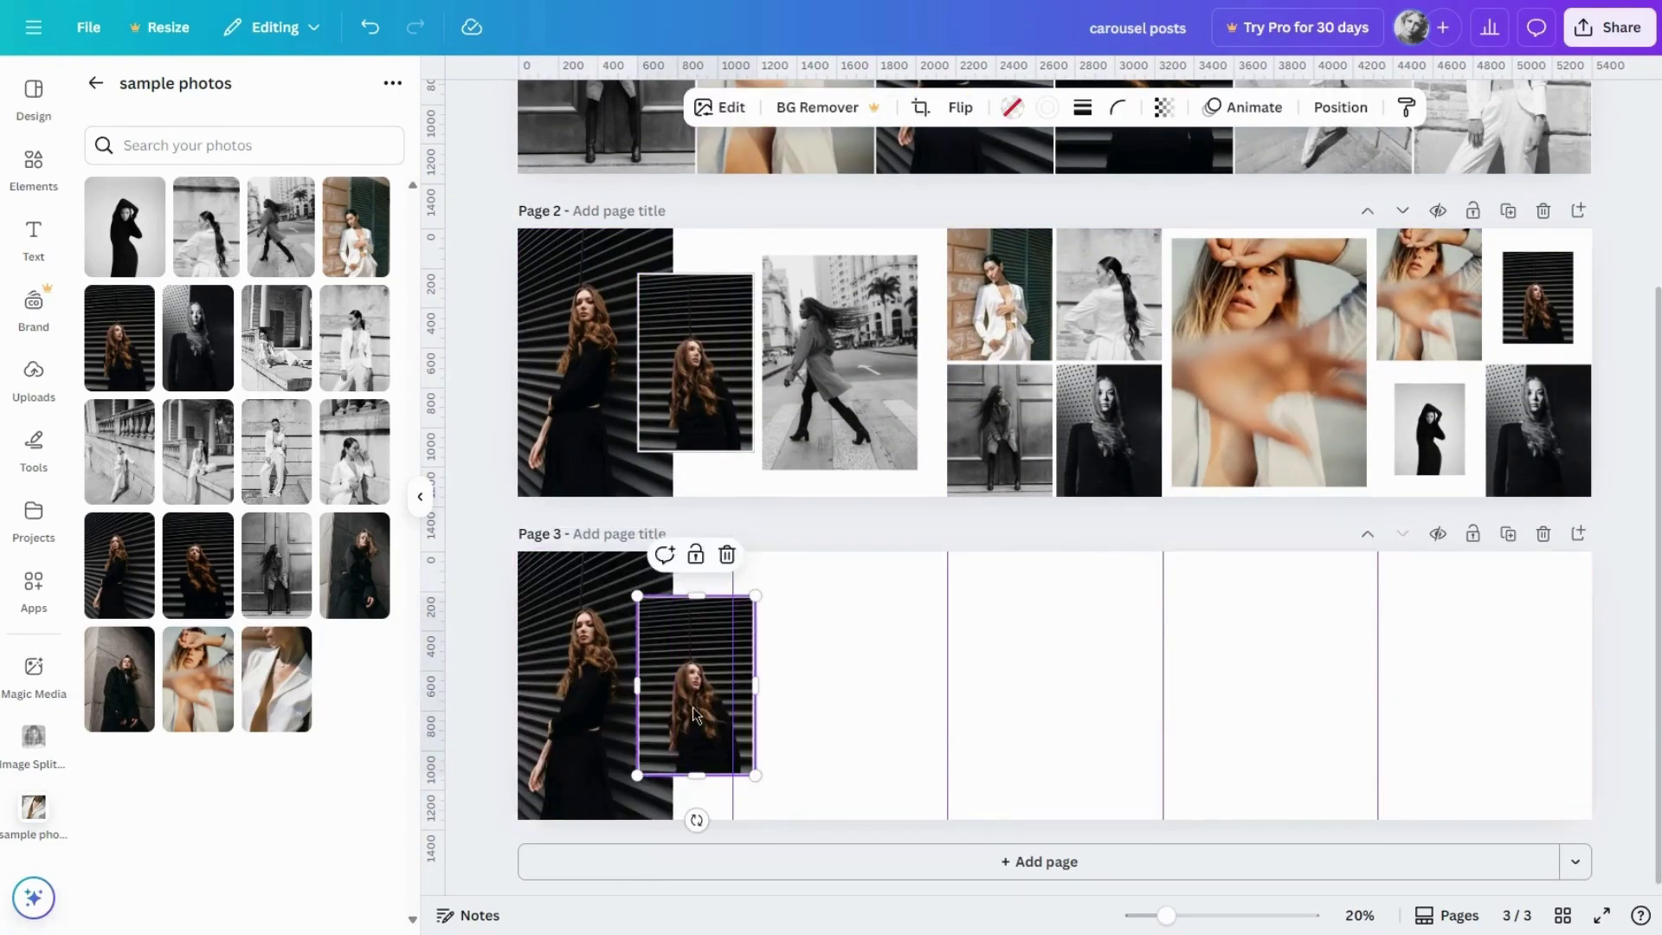
shift+click(601, 703)
drag(695, 706, 898, 706)
click(776, 708)
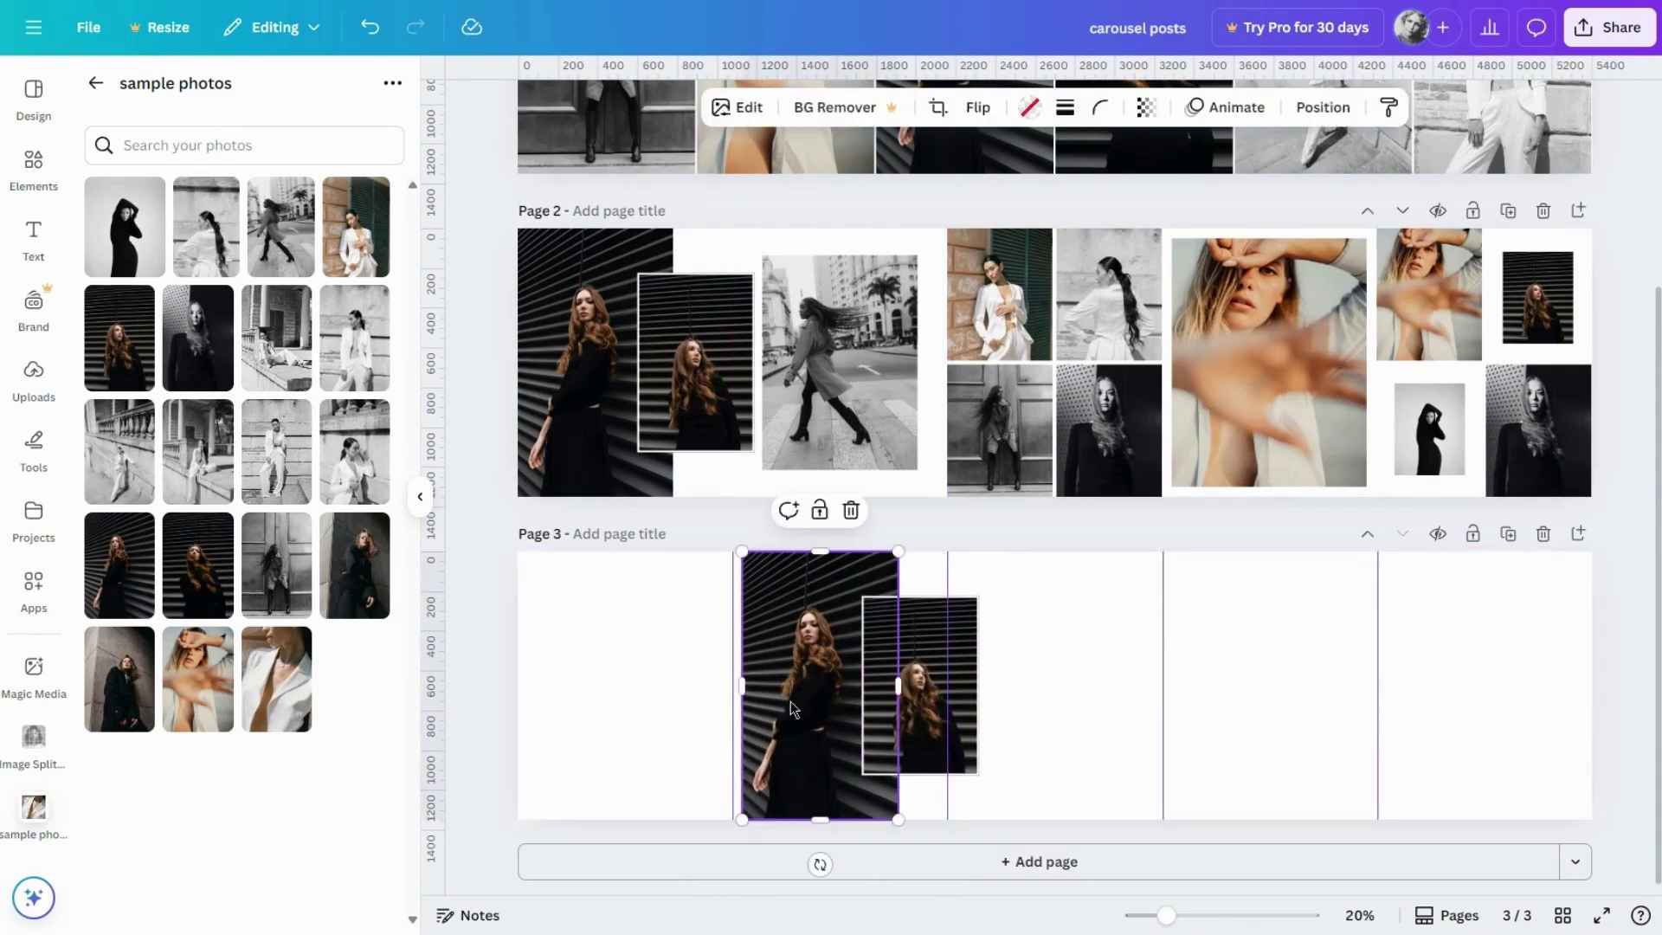
drag(744, 688, 518, 687)
Replace the wide frame's photo with the seated white-suit woman and the overlapping frame's photo with the balustrade shot, checking their crops
drag(277, 337, 670, 676)
double_click(668, 720)
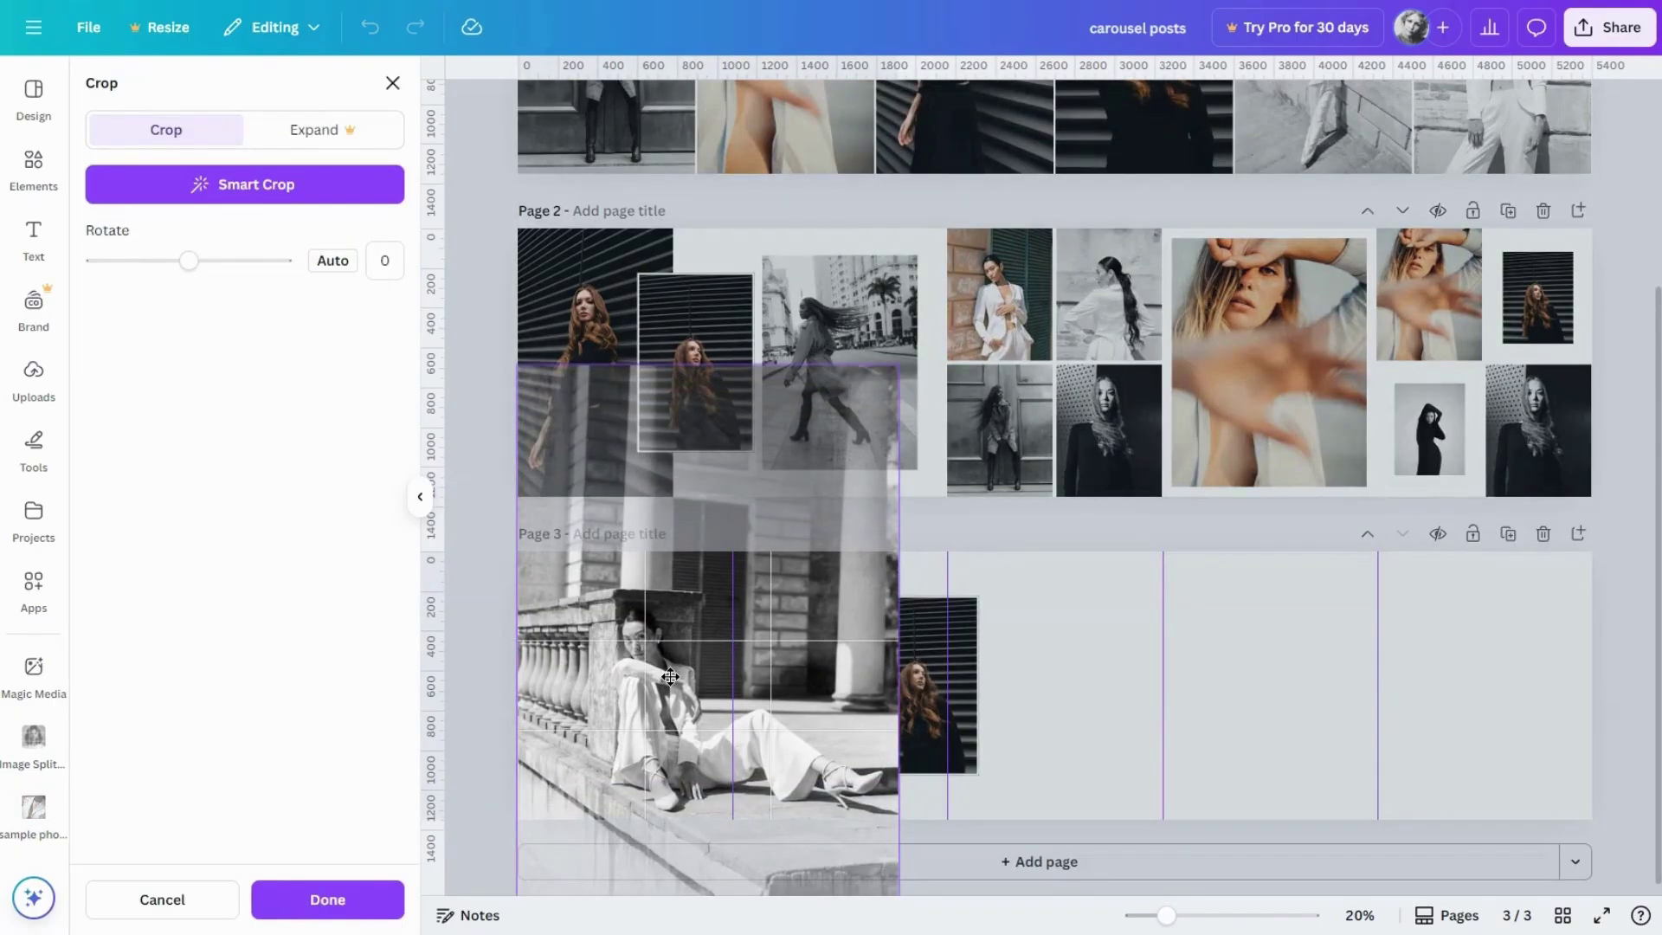
click(1099, 693)
click(1099, 693)
drag(121, 454, 935, 687)
click(952, 693)
double_click(935, 695)
click(1082, 697)
Duplicate the bordered balustrade frame into the third column and fill it with the white blazer close-up
drag(922, 705, 1059, 706)
drag(277, 679, 1063, 686)
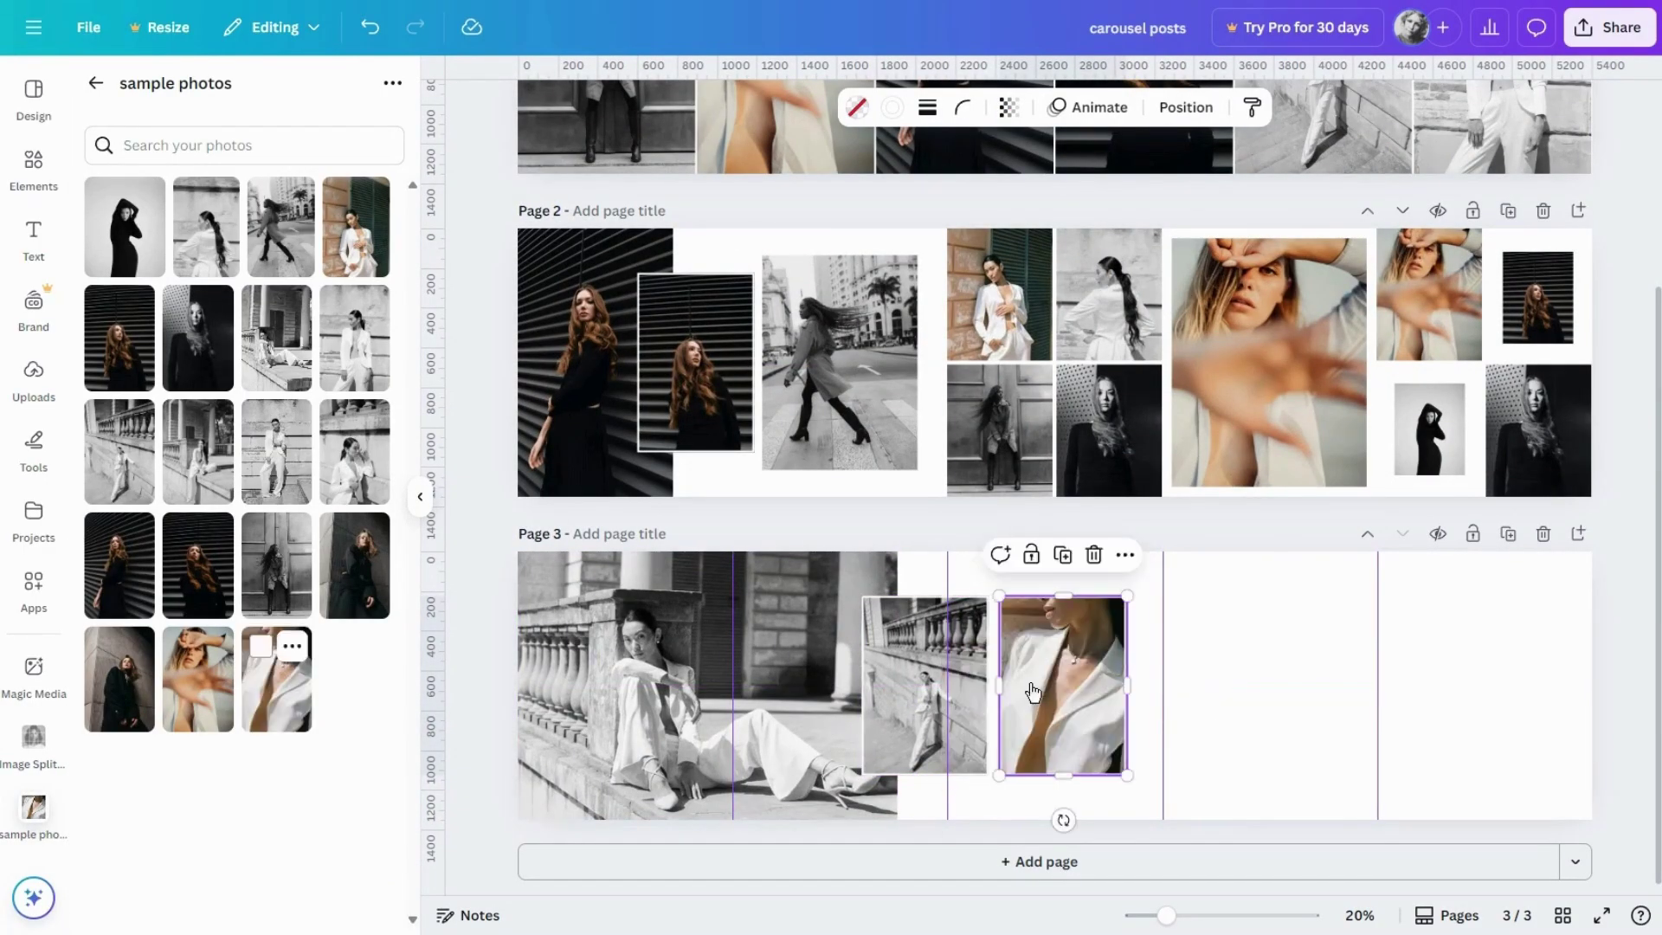
click(1251, 644)
Copy page 2's fifth-column photo arrangement onto page 3 and move it into the fourth column
drag(1609, 462, 1409, 295)
key(ctrl+c)
click(1261, 741)
key(ctrl+v)
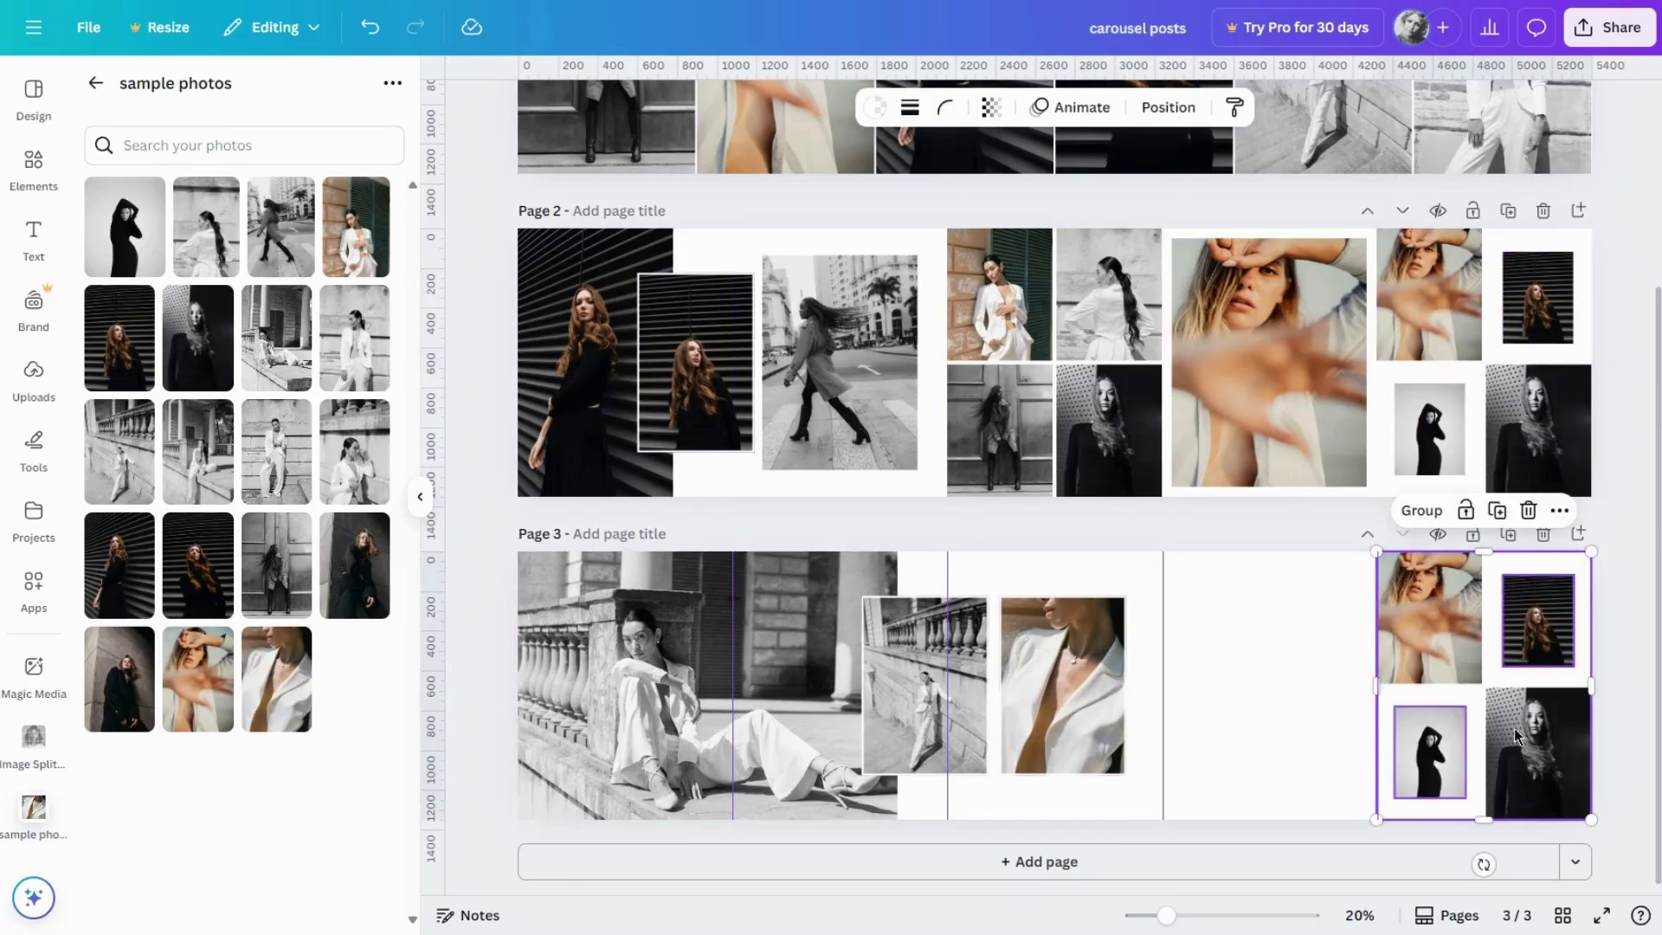
drag(1538, 636, 1323, 636)
Replace the arrangement's upper photos with the close shutter portrait in the left cell and the doorway portrait in the small frame
click(1323, 636)
key(Delete)
drag(198, 566, 1214, 617)
drag(277, 566, 1323, 621)
double_click(1324, 620)
Delete the arrangement's lower-left small frame and fill the lower-right cell with the woman in the dark coat against a wall
click(1231, 767)
key(Delete)
key(Delete)
click(1472, 692)
drag(119, 680, 1490, 712)
Copy page 2's large bordered frame into page 3's fifth column and fill it with the white-suit portrait
click(1269, 363)
key(ctrl+c)
click(1487, 697)
key(ctrl+v)
drag(339, 358, 1501, 740)
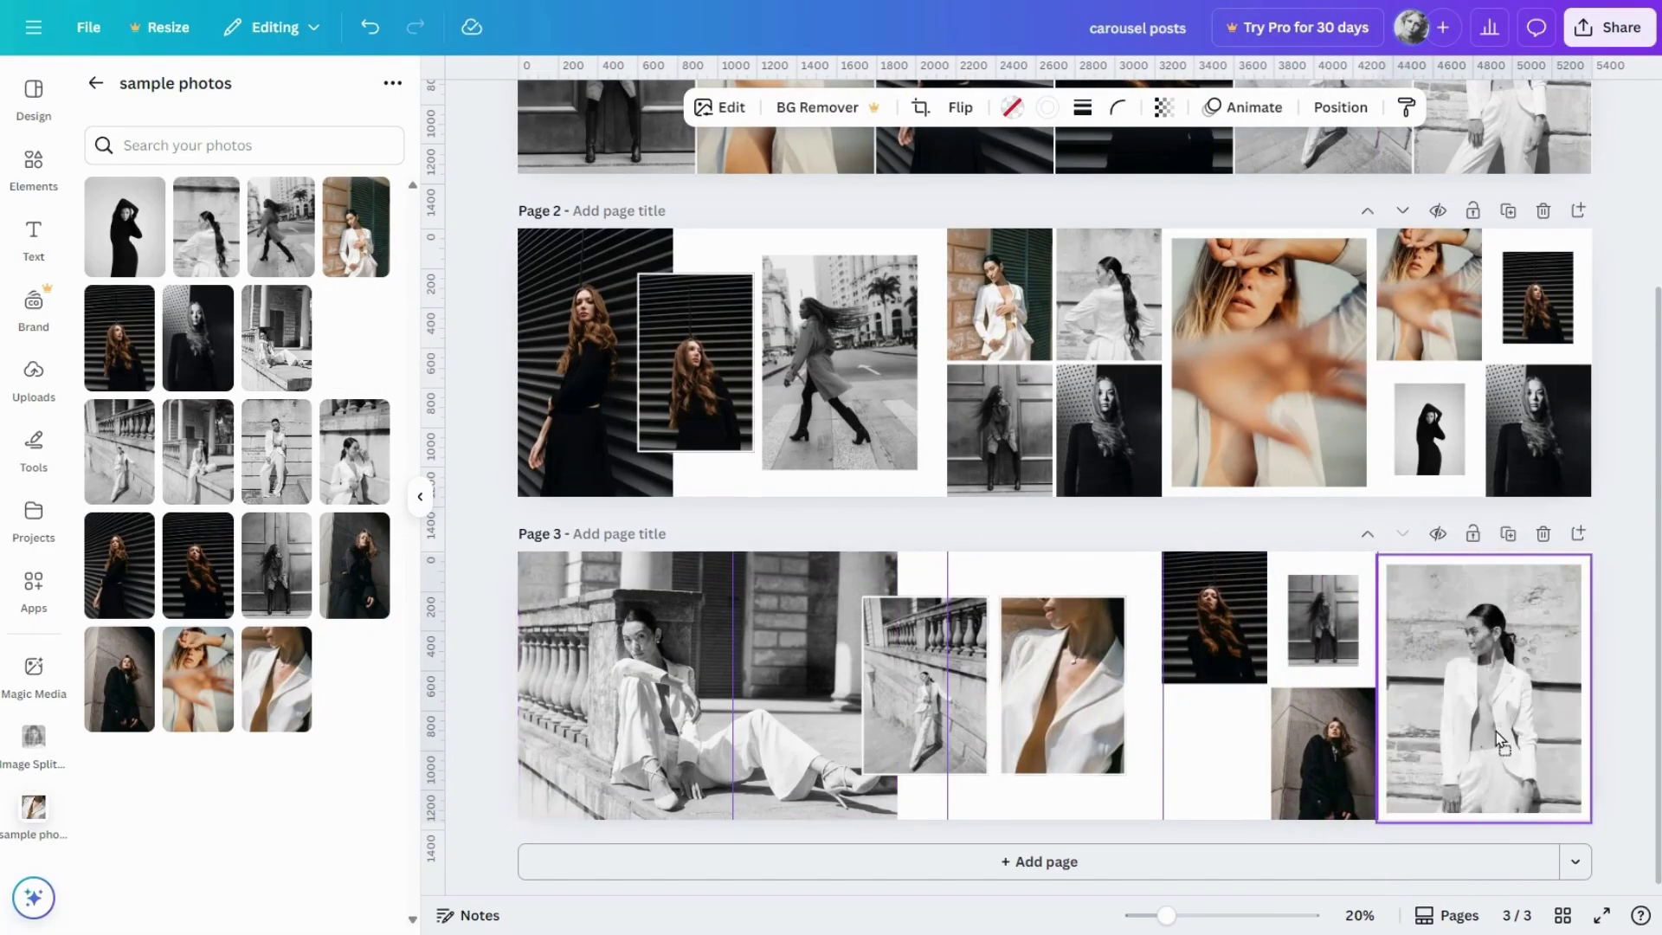
click(1614, 779)
Add a rectangle and fit it into the empty lower-left cell of page 3's fourth-column arrangement
click(1098, 589)
key(r)
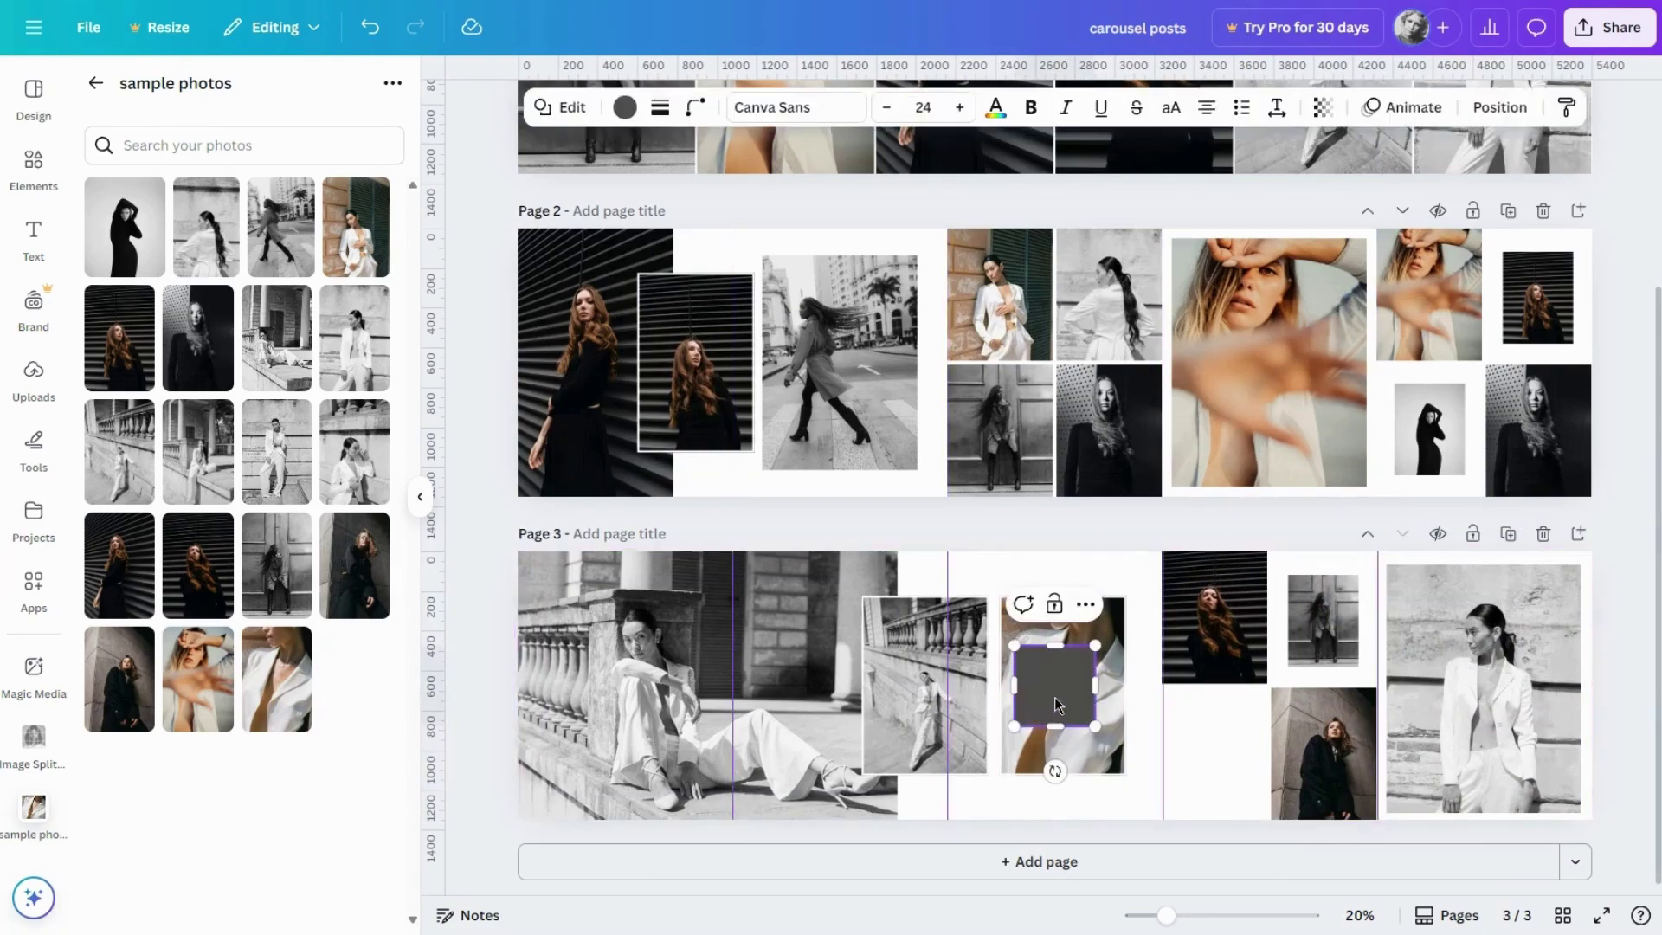
drag(1056, 704, 1227, 814)
Set the rectangle's fill colour to #1D1D1D
click(624, 107)
click(103, 226)
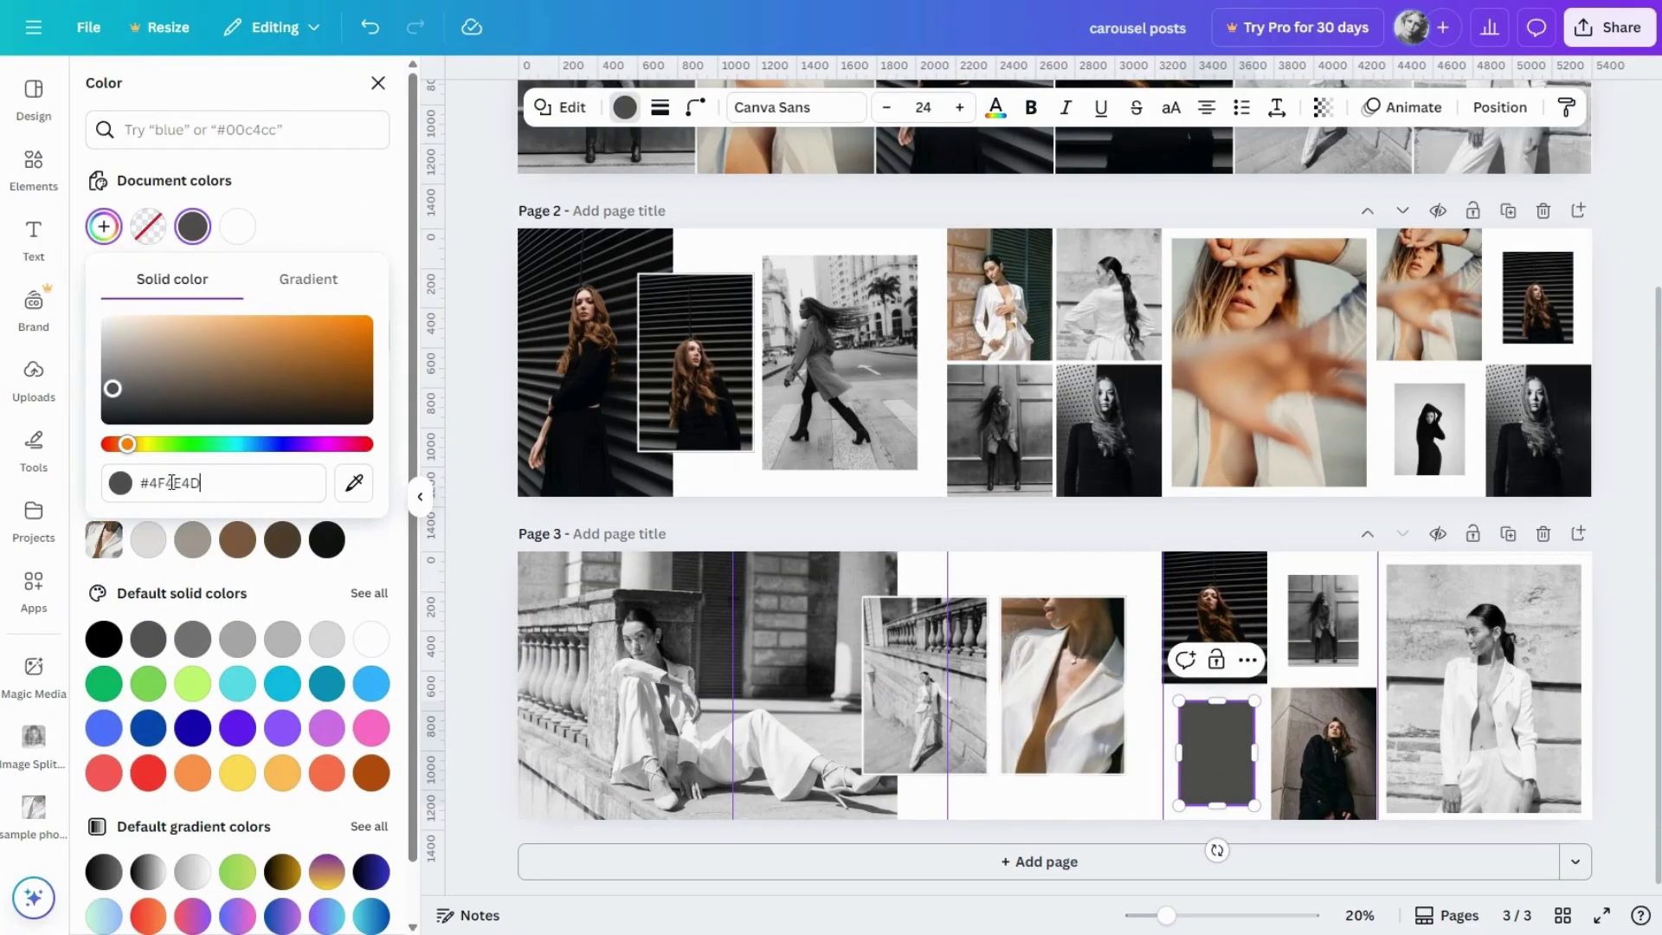
text(1)
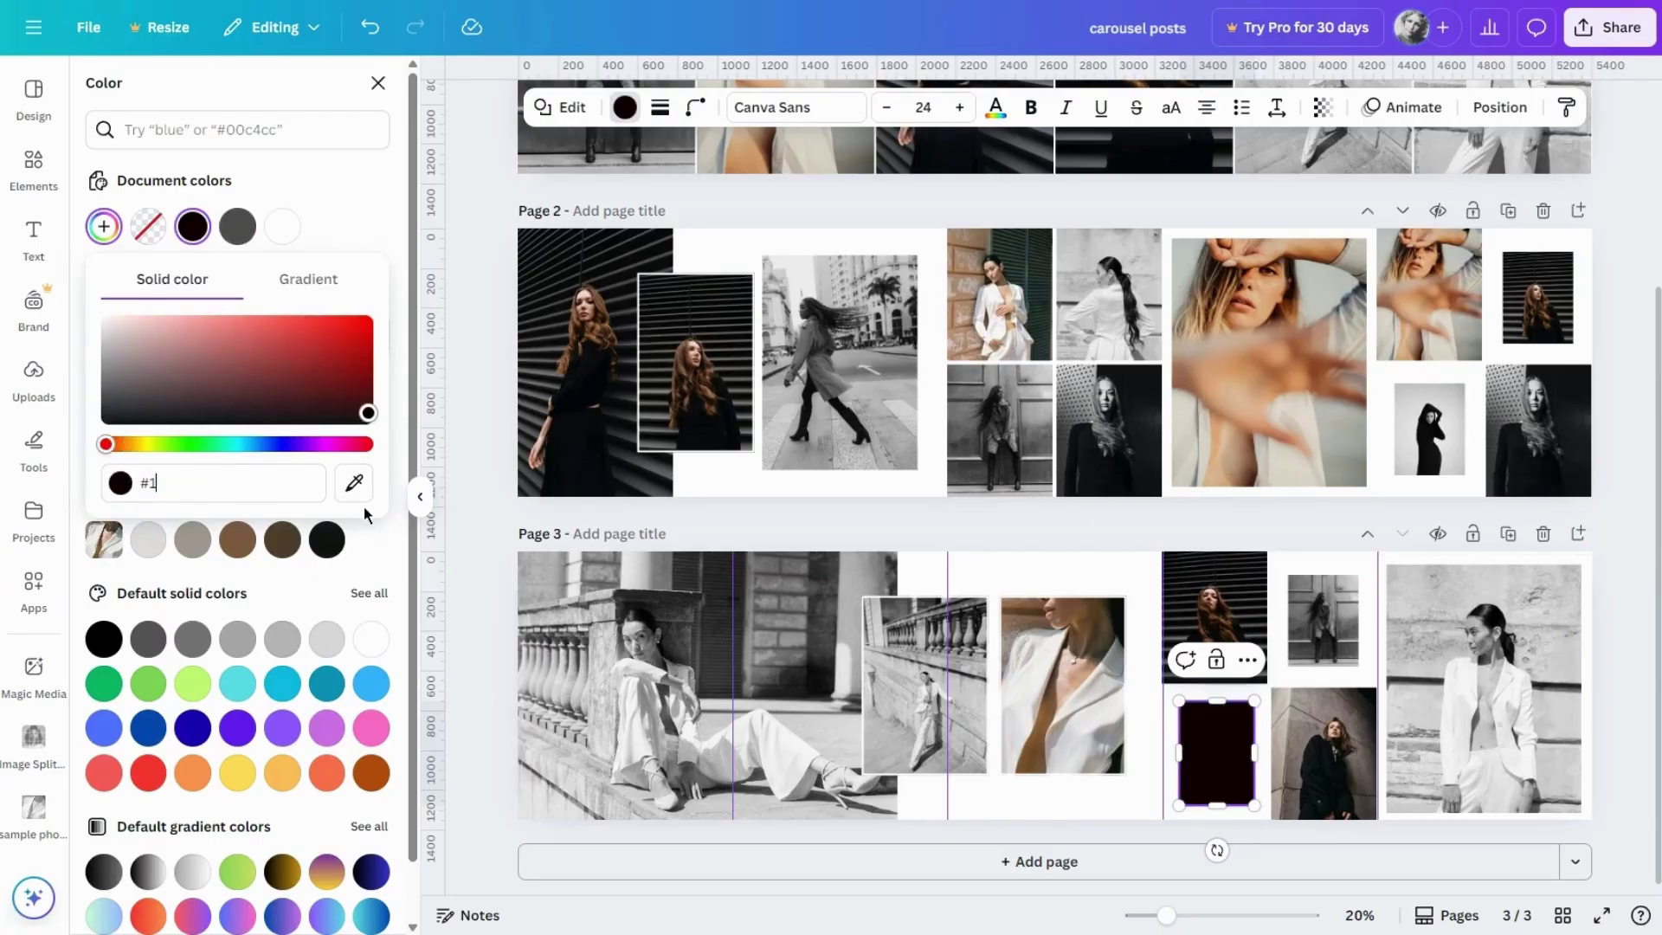
text(D1D1D)
key(Return)
key(Escape)
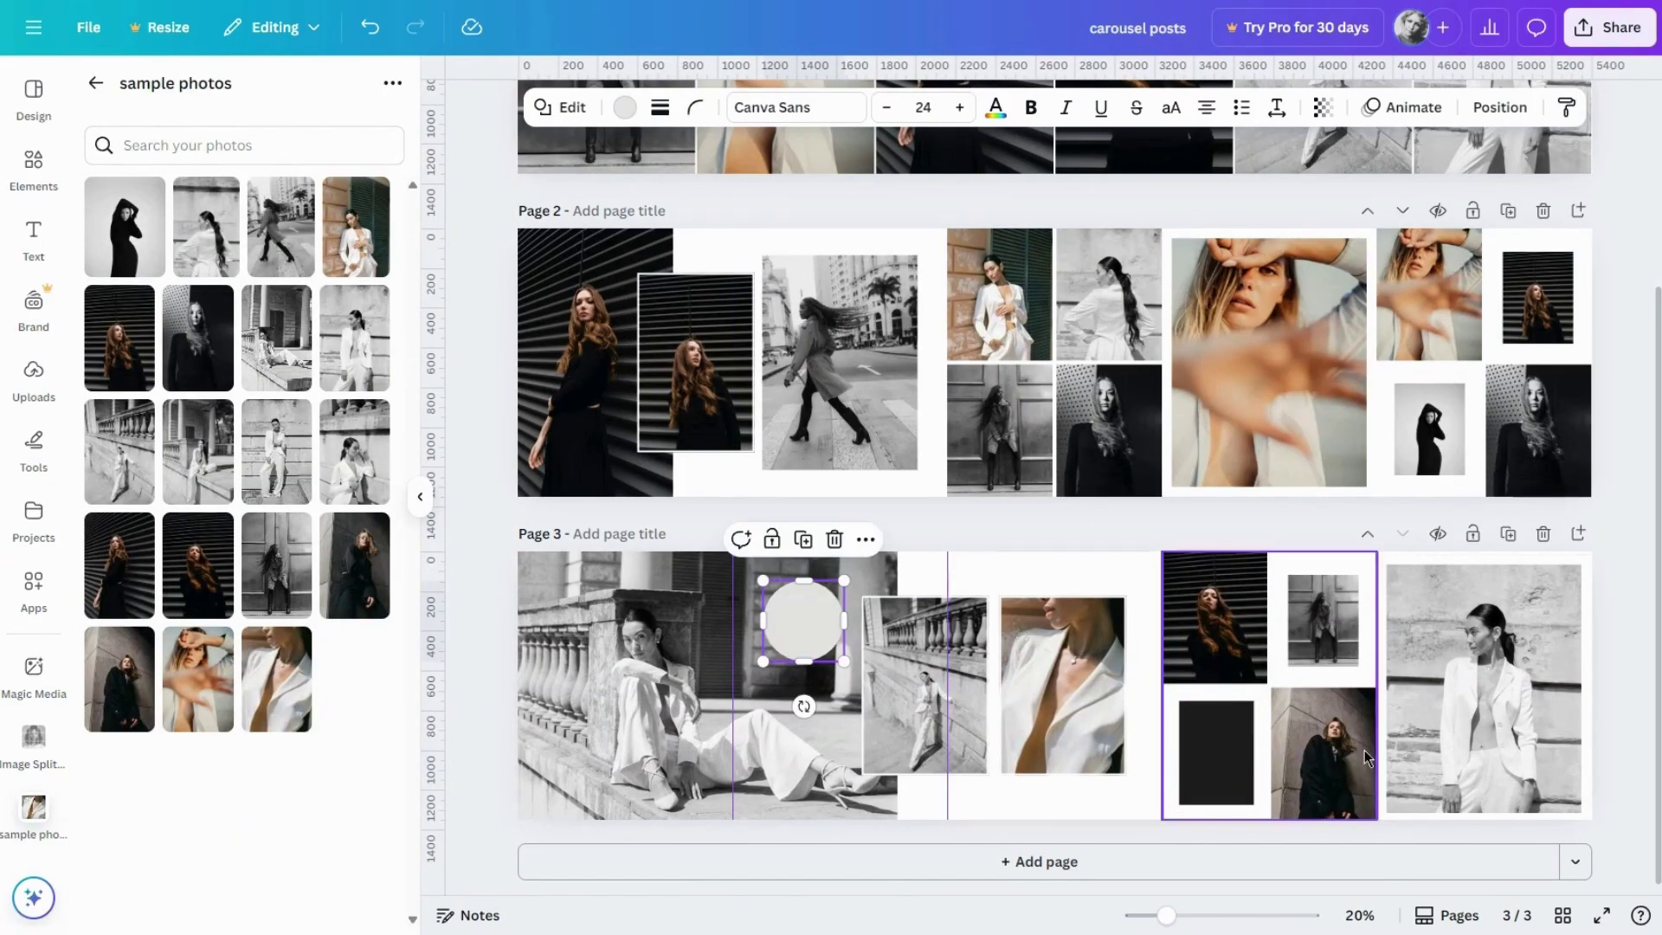
Add a text box over the dark rectangle and colour its text white
key(t)
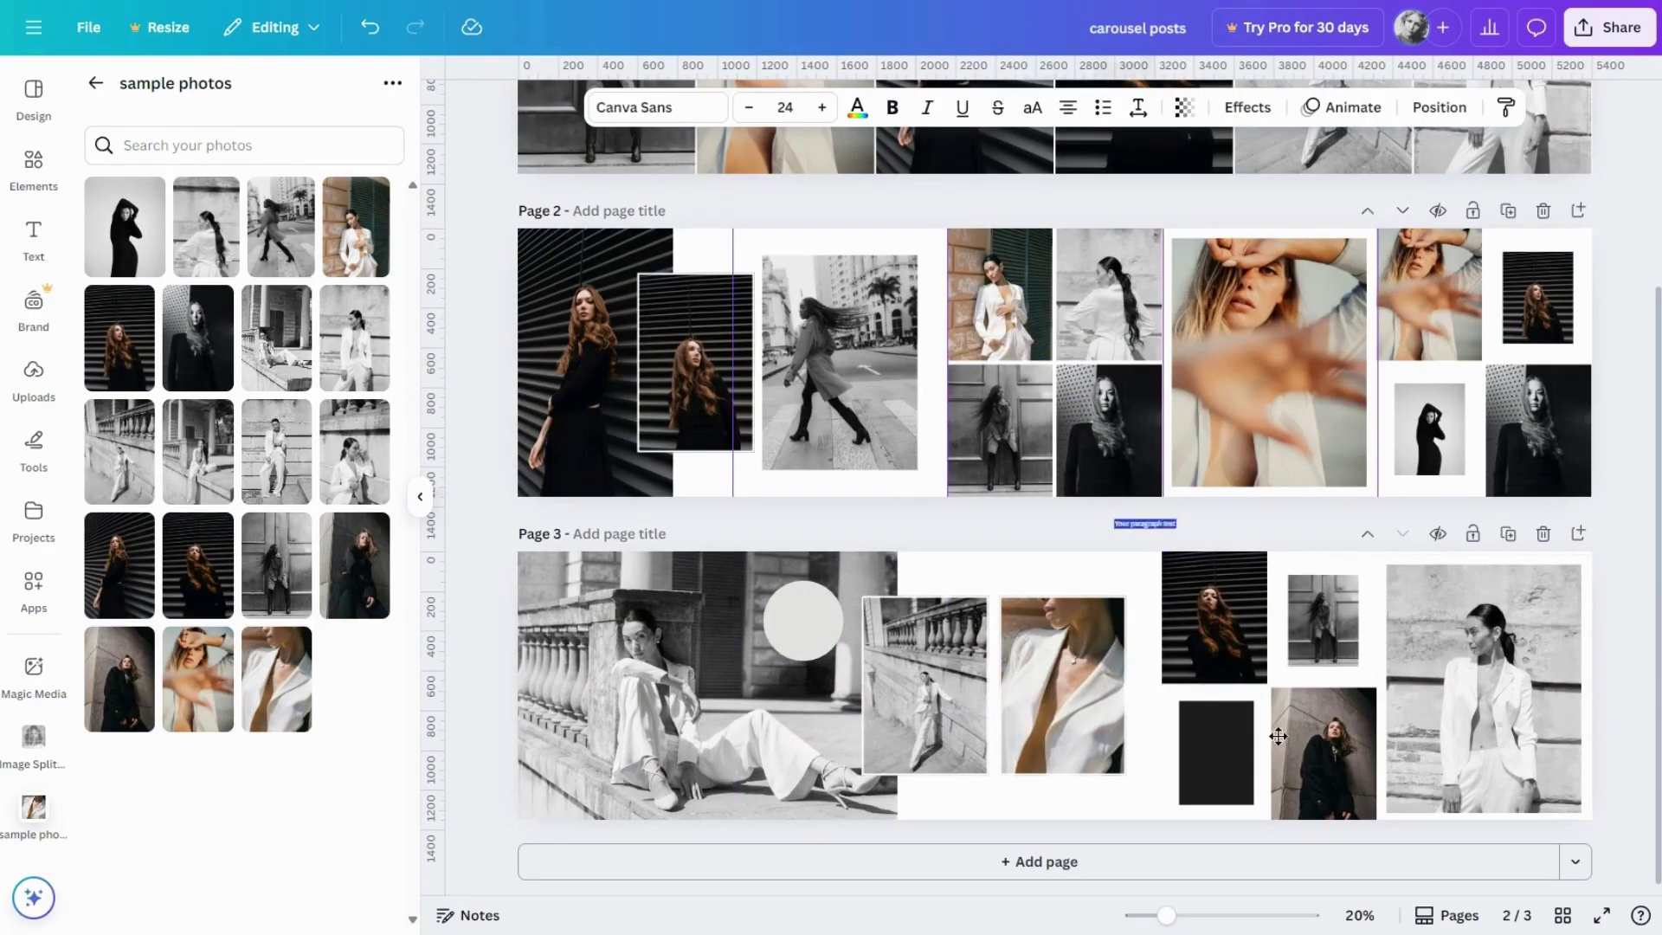
drag(1240, 807, 1247, 809)
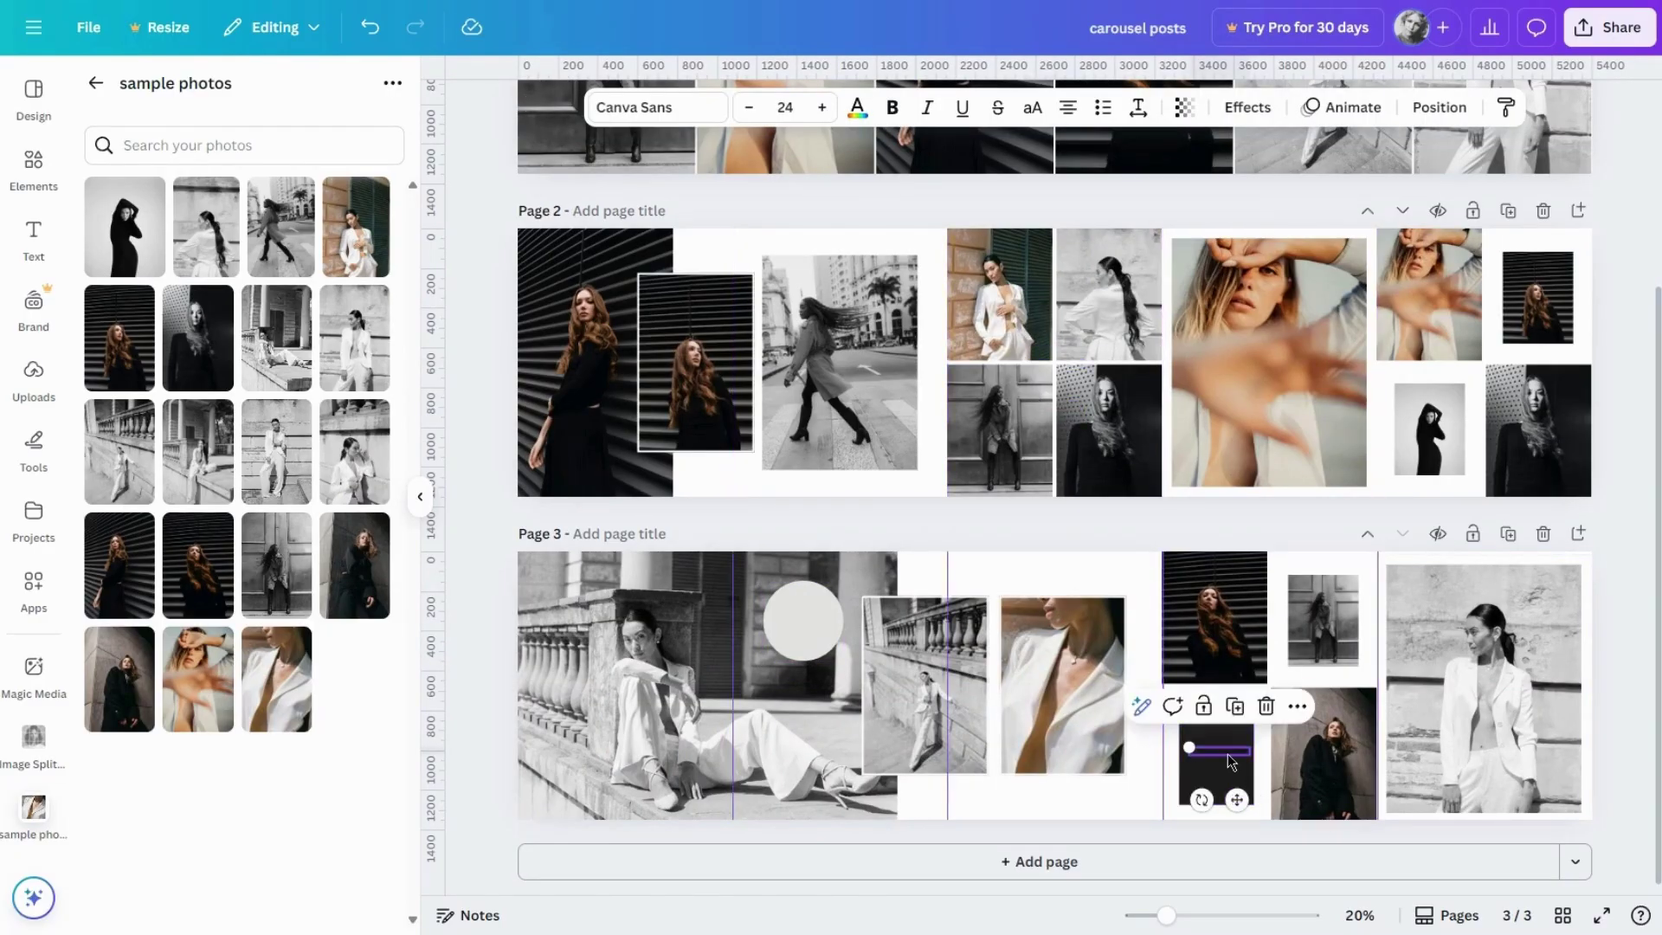
click(857, 107)
click(857, 106)
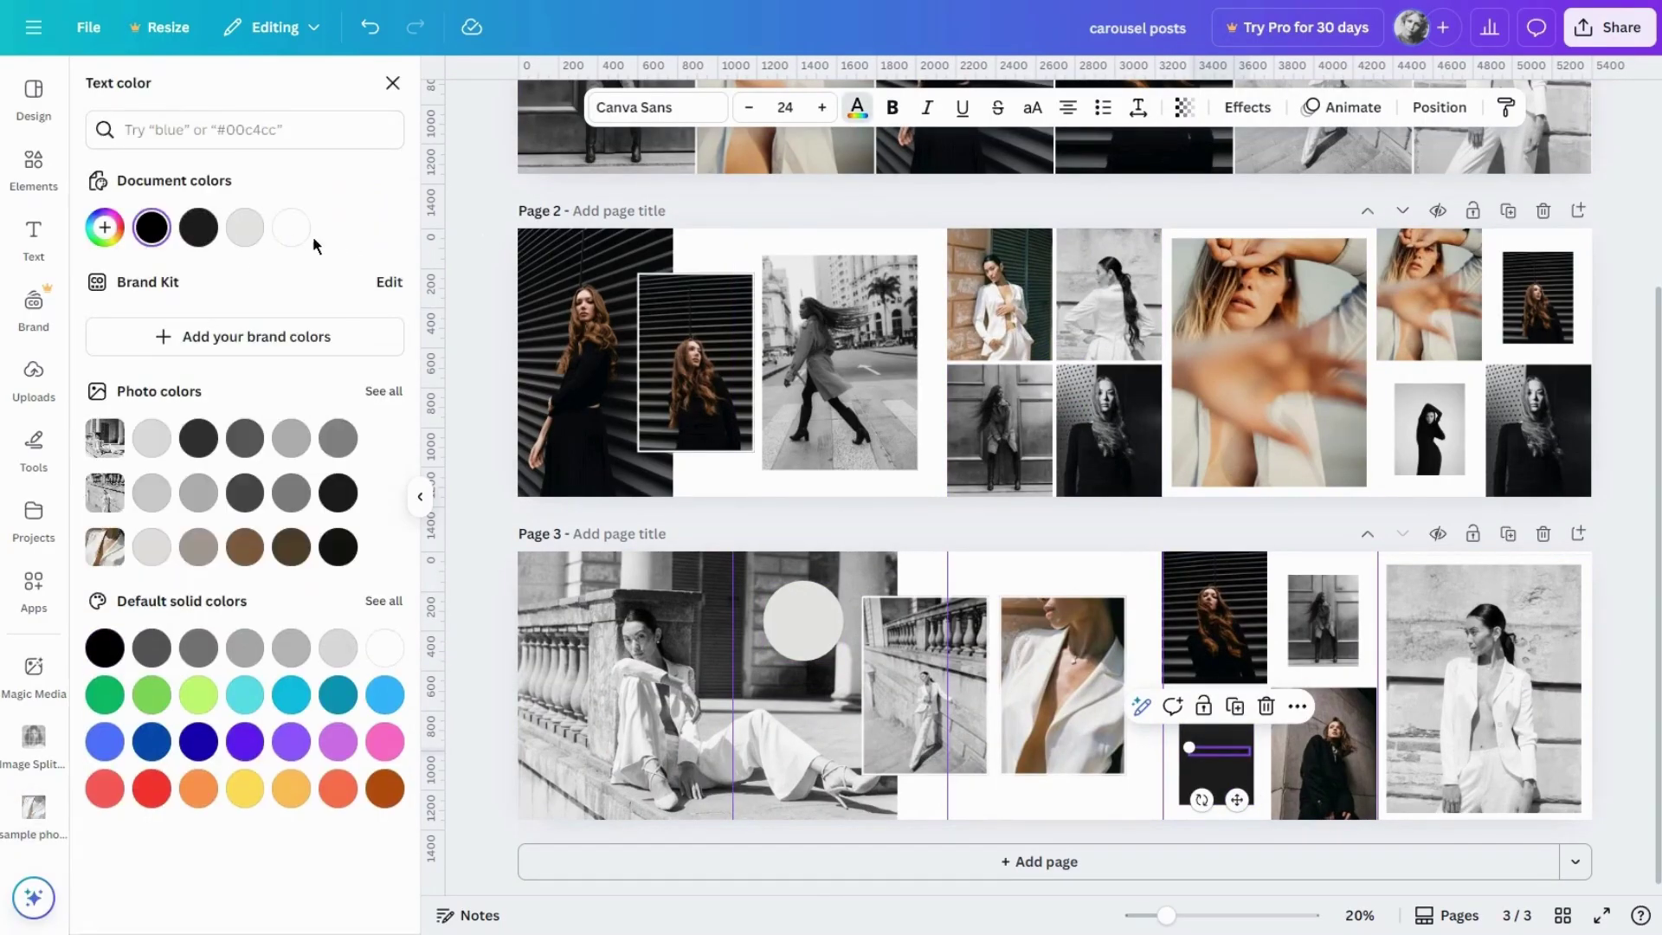
click(1622, 788)
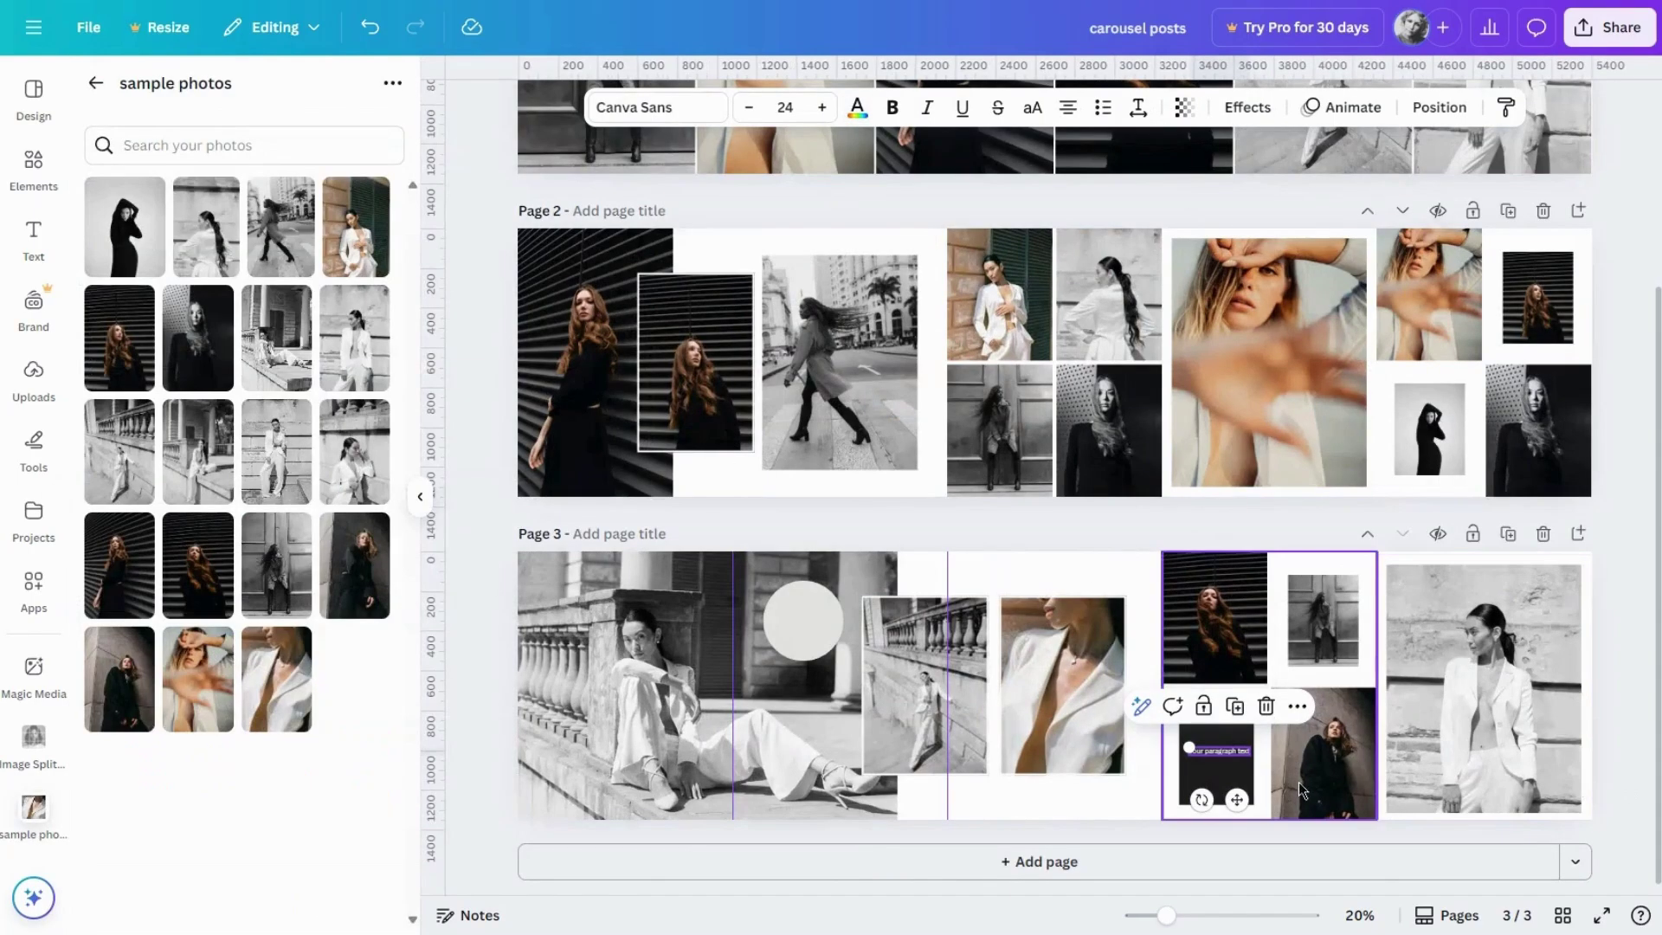
Centre the text box on the dark rectangle and replace its placeholder text with STYLE
scroll(1299, 785, up, 5)
drag(1113, 717, 1104, 723)
double_click(1095, 721)
text(STYLE)
Format the STYLE text in Roboto Condensed with letter spacing 70 and a middle text box anchor
click(678, 108)
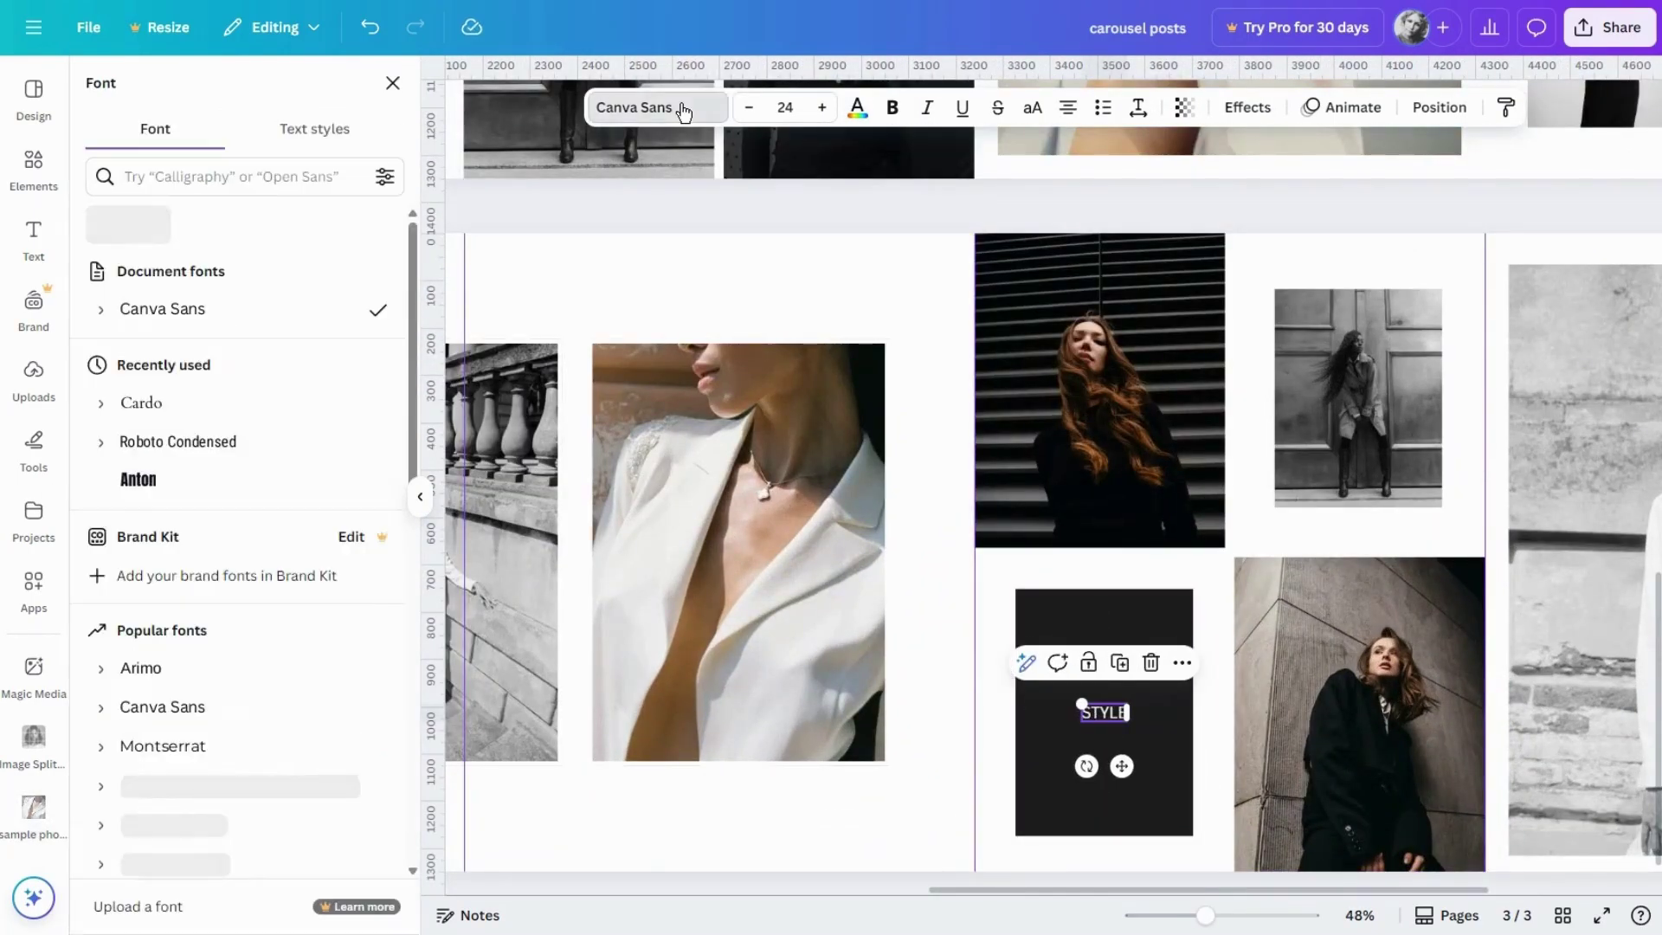
click(240, 456)
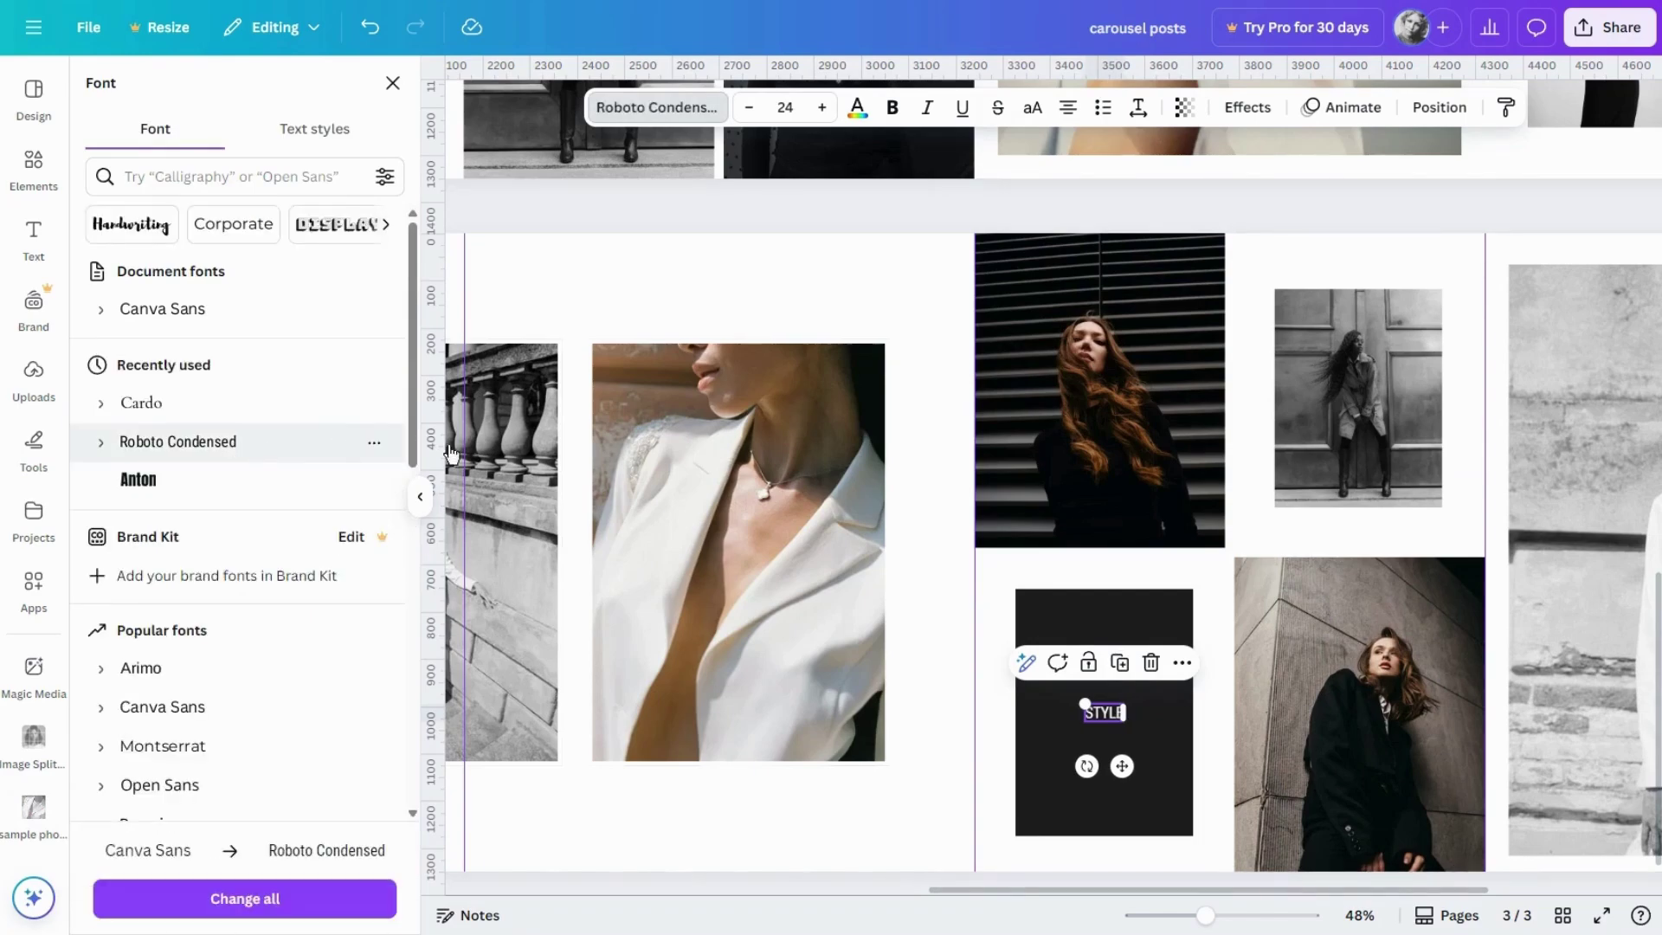
click(1138, 107)
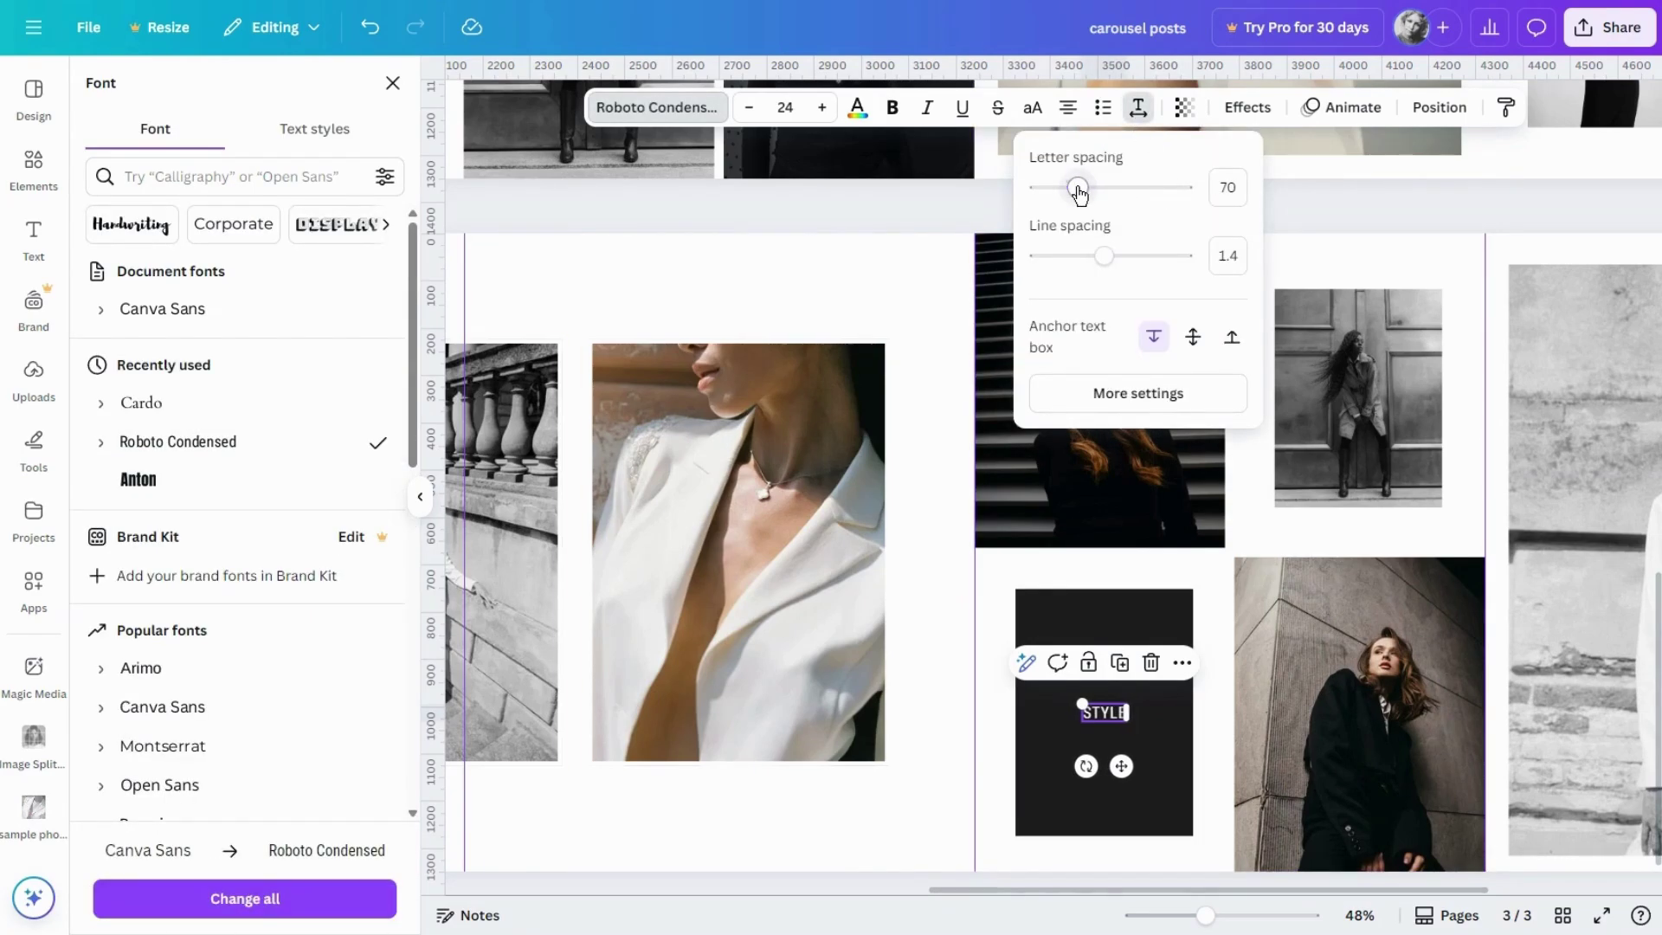
click(1193, 339)
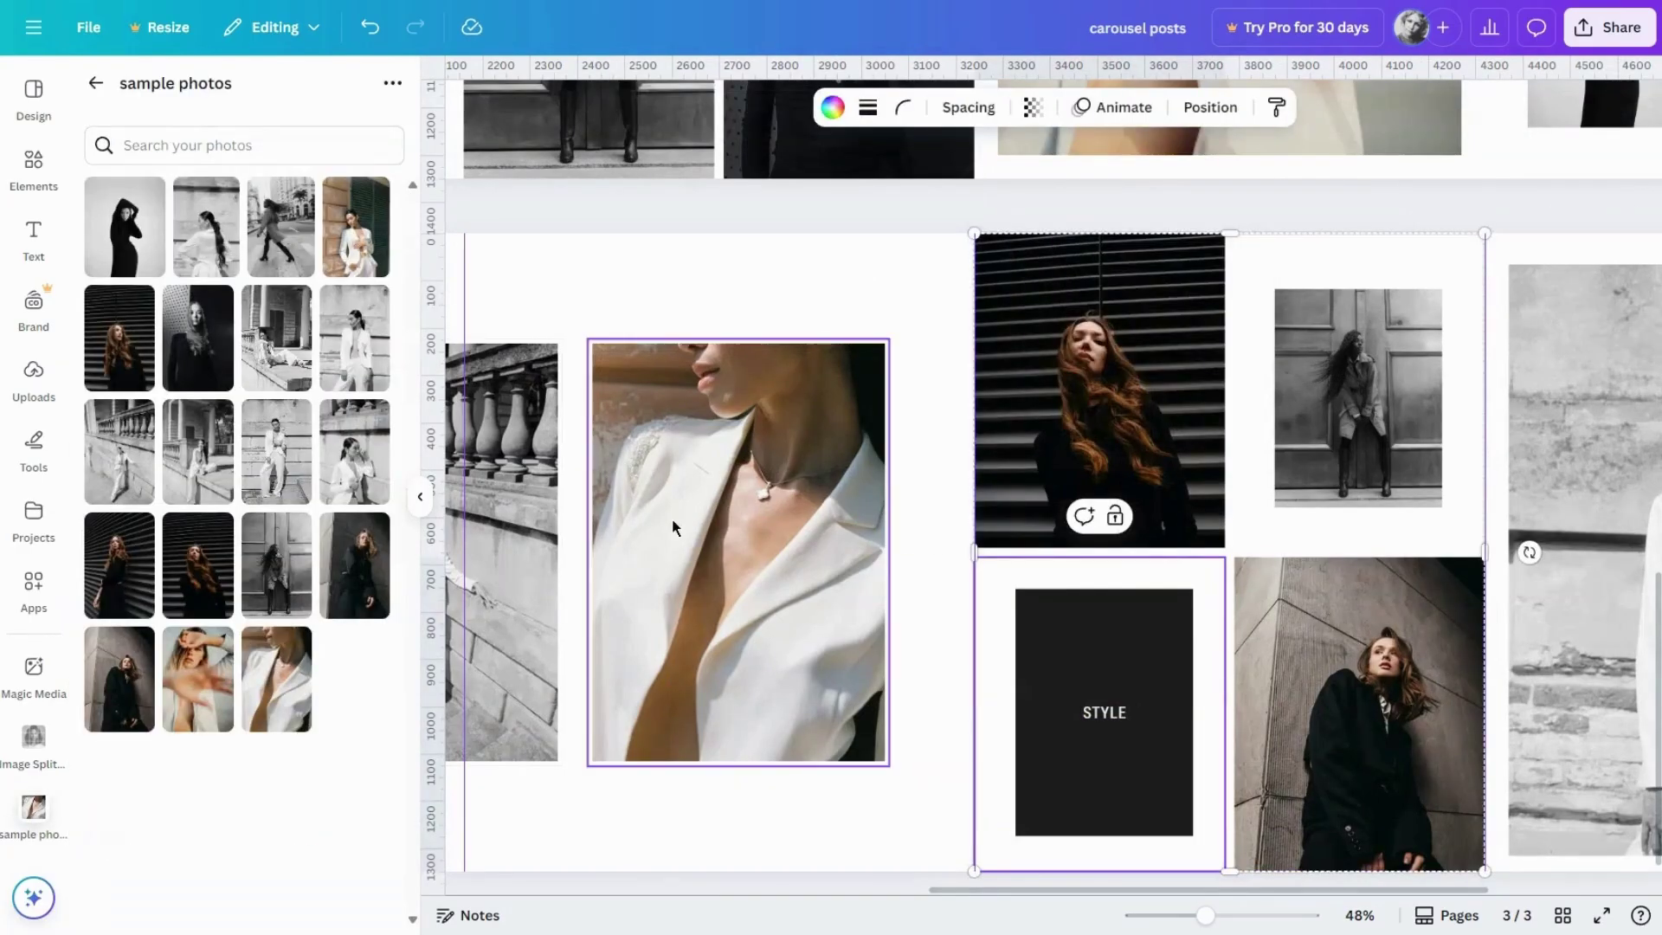
Draw a horizontal line above page 3's two bordered photos, shortened to end at the second photo's outer edge
scroll(671, 518, down, 5)
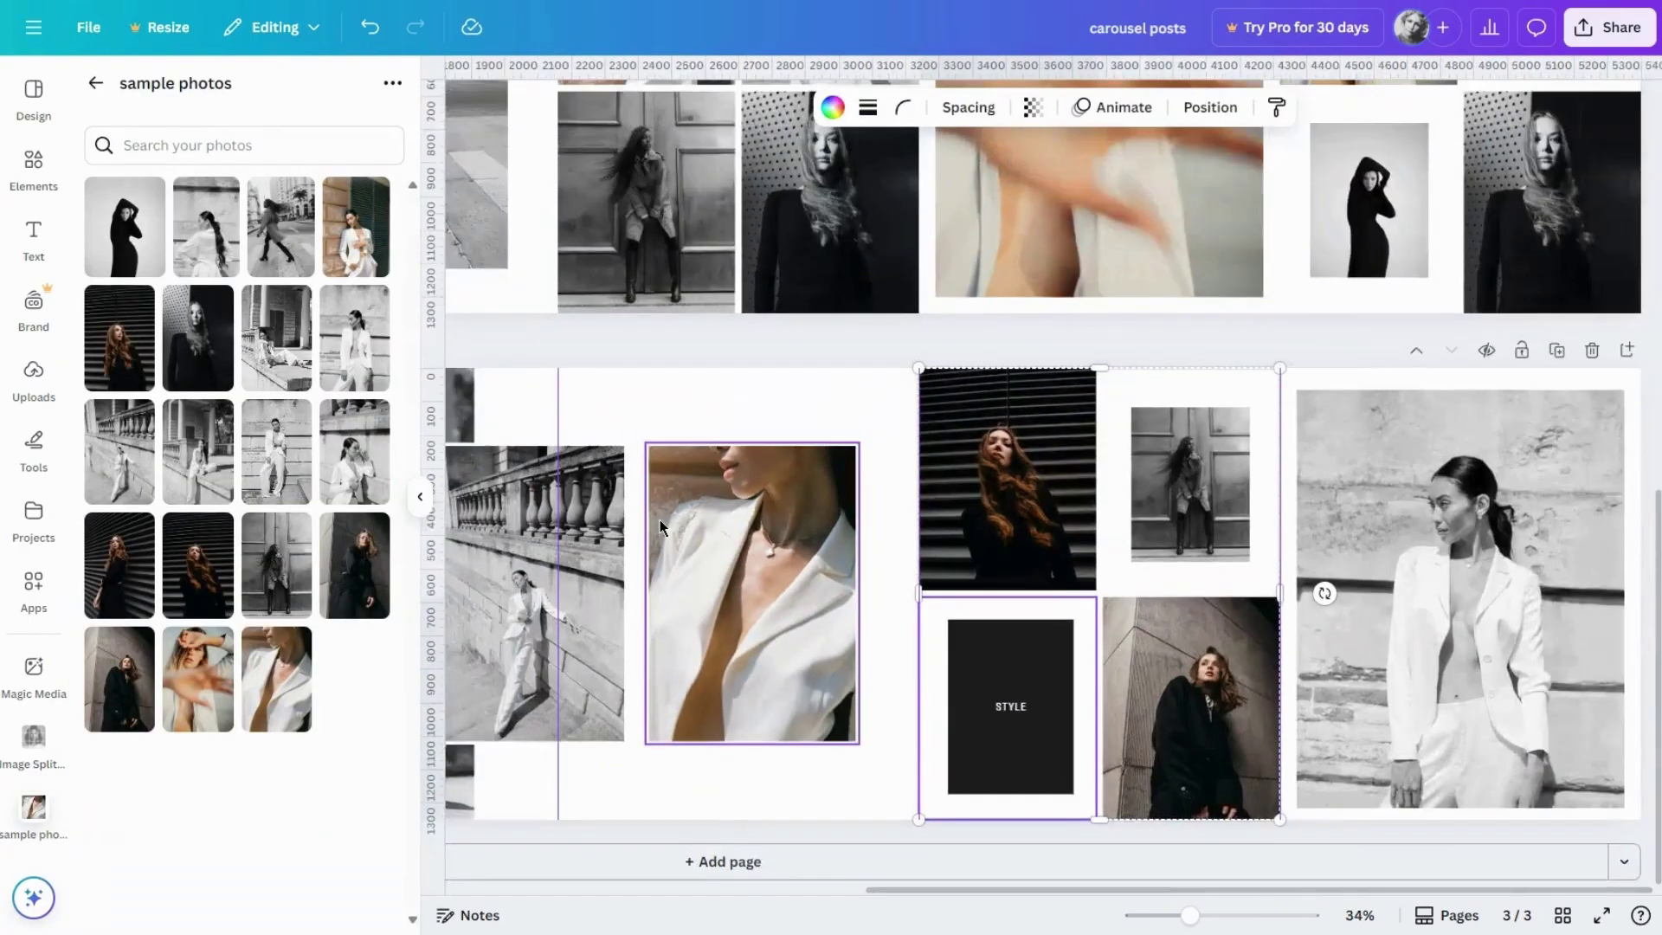
scroll(1000, 684, down, 1)
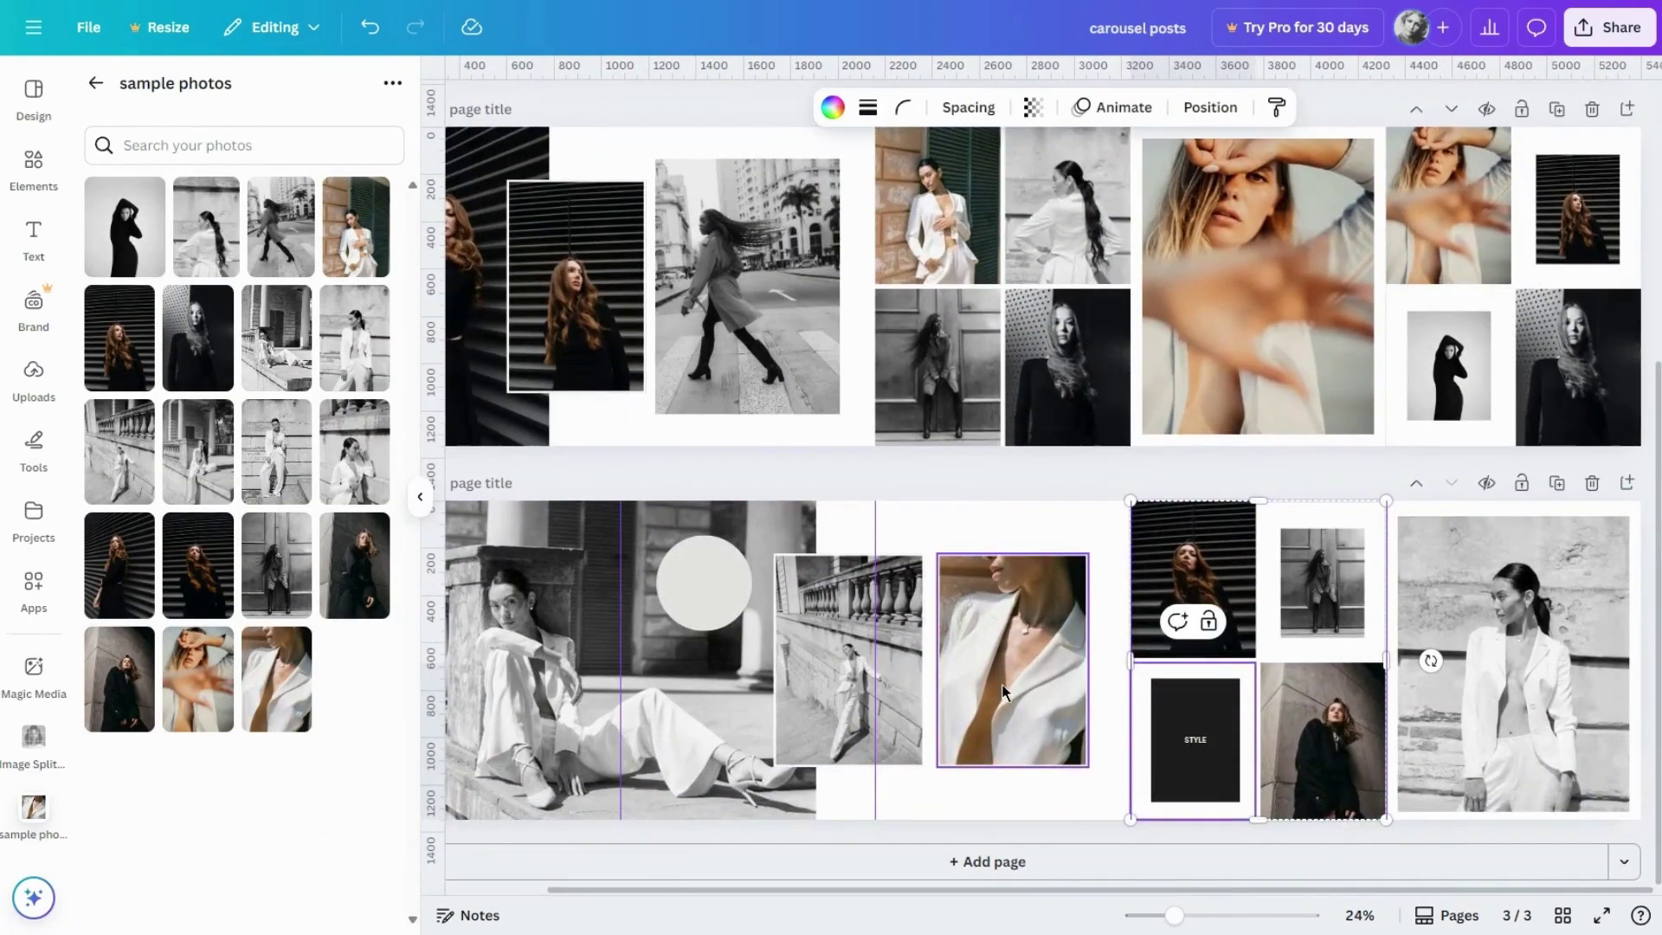
click(1078, 528)
key(l)
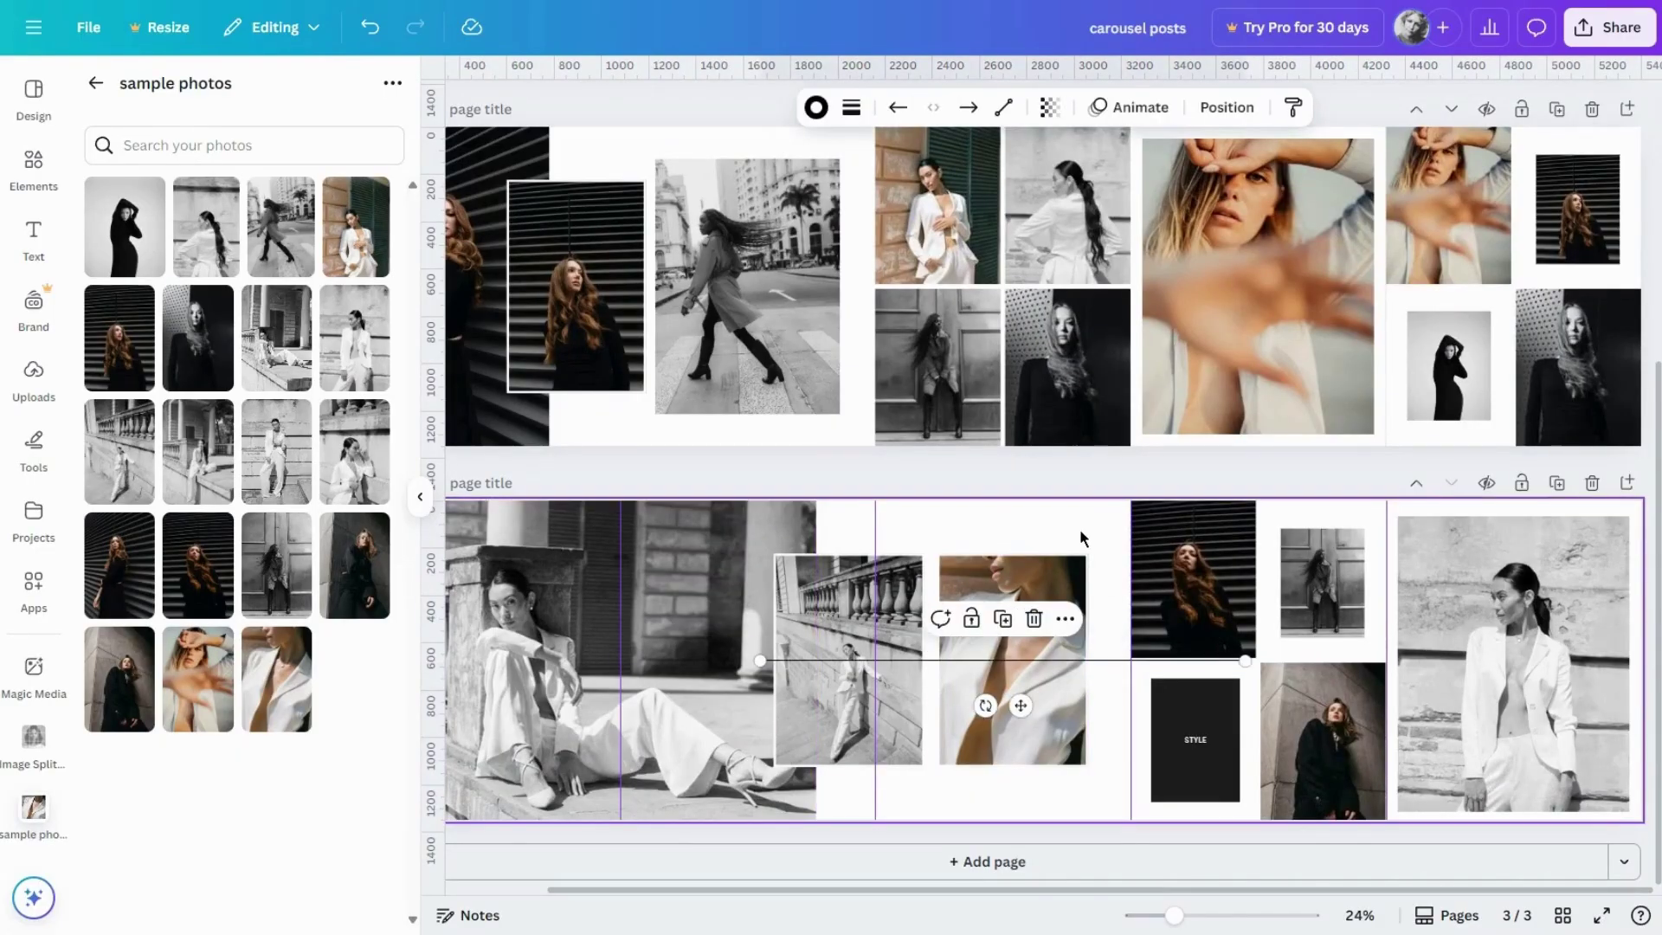
drag(1004, 666, 849, 543)
drag(603, 543, 829, 544)
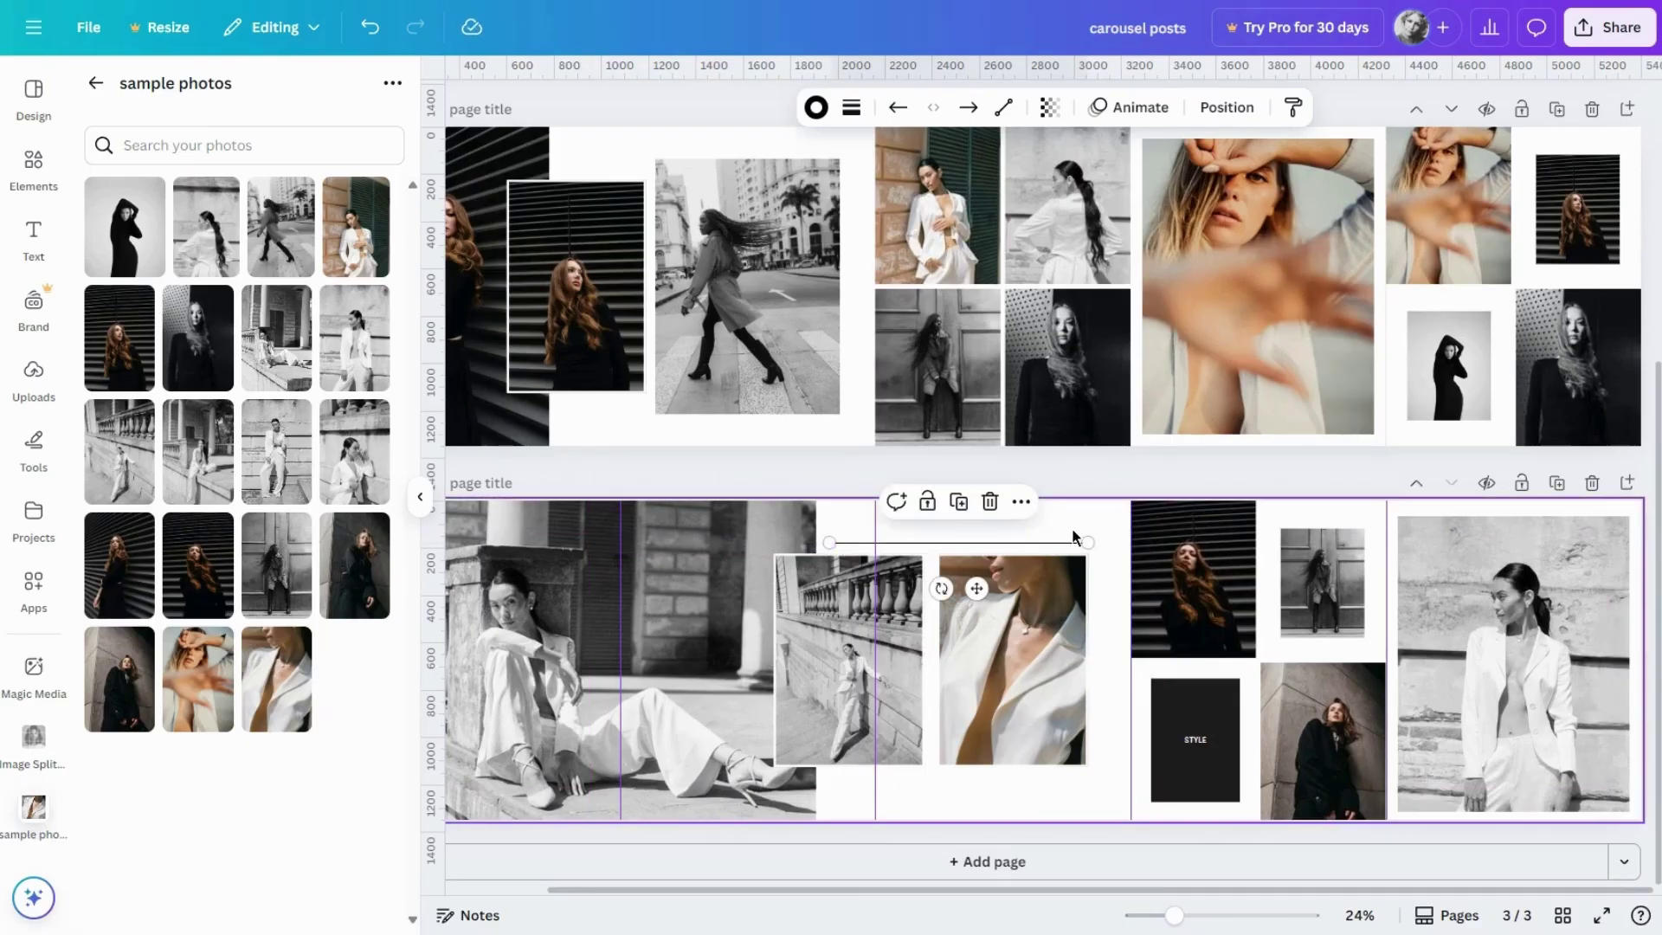
click(1108, 528)
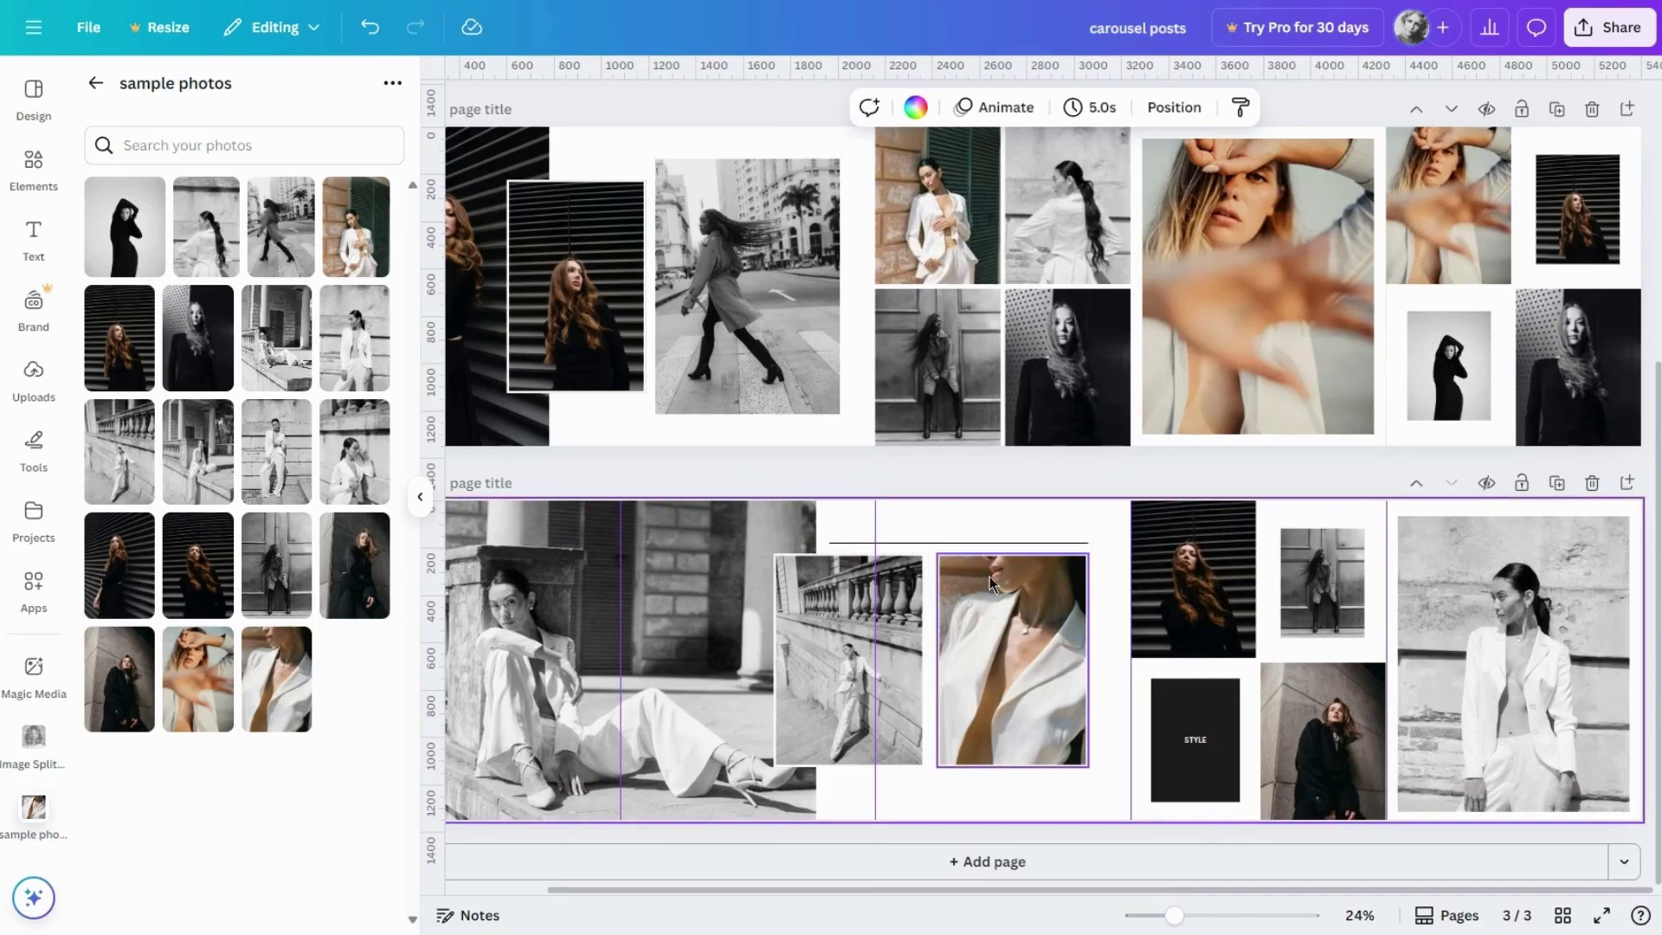
Reduce the line's stroke weight and recolour it with the near-black document colour
click(979, 543)
click(851, 108)
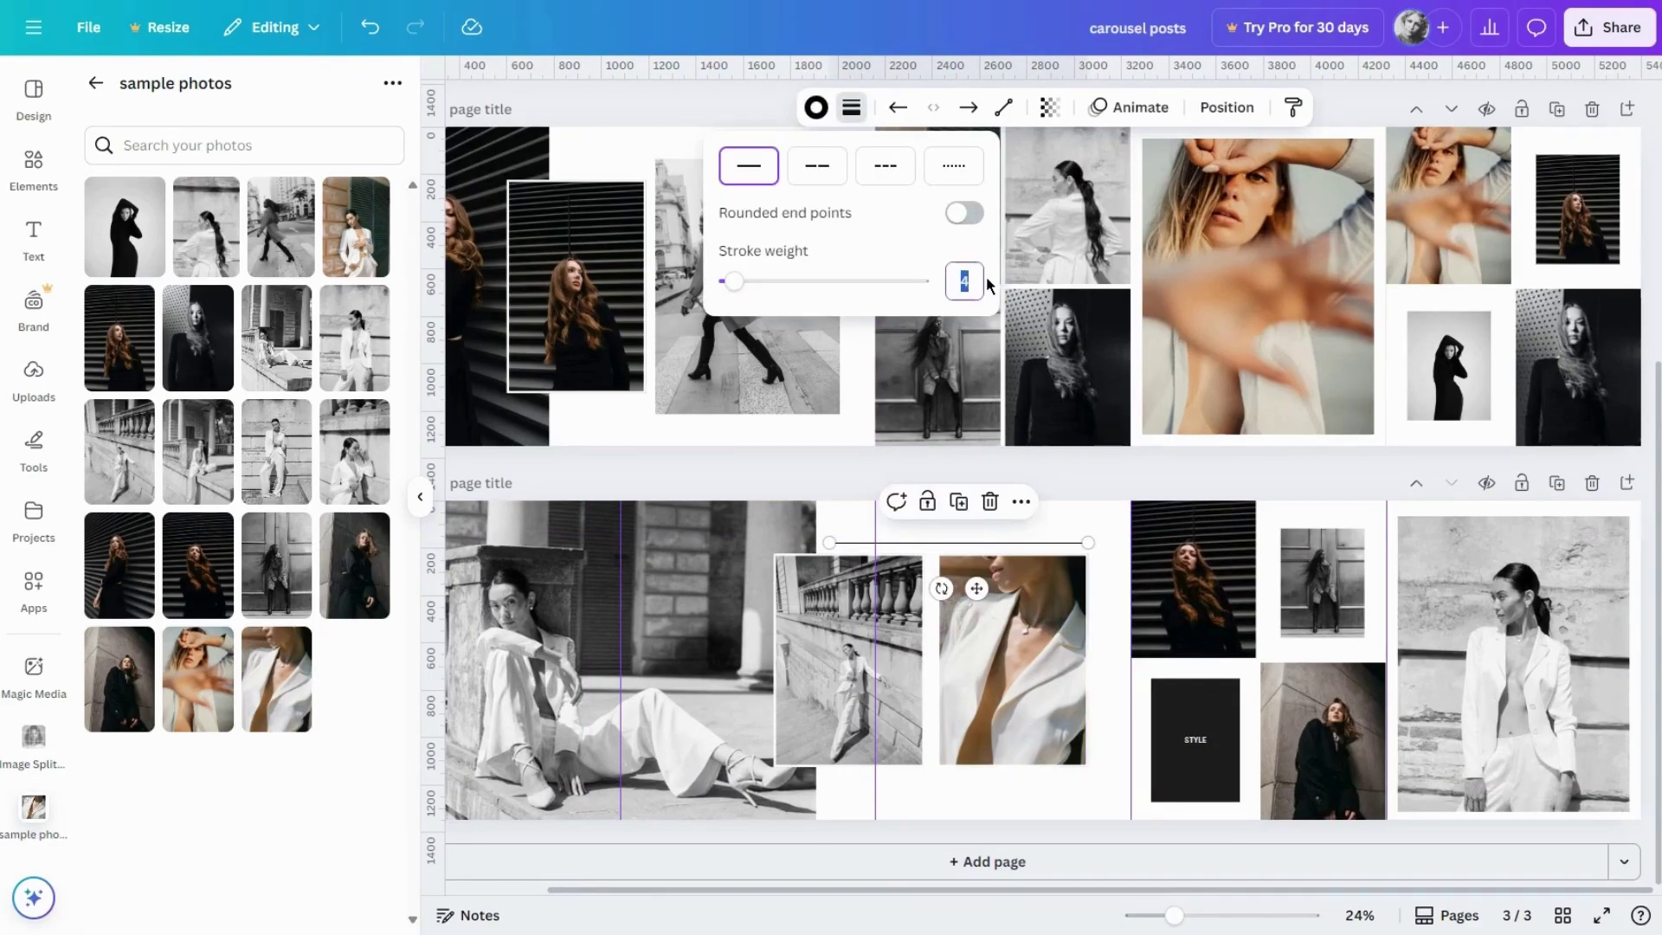
click(815, 108)
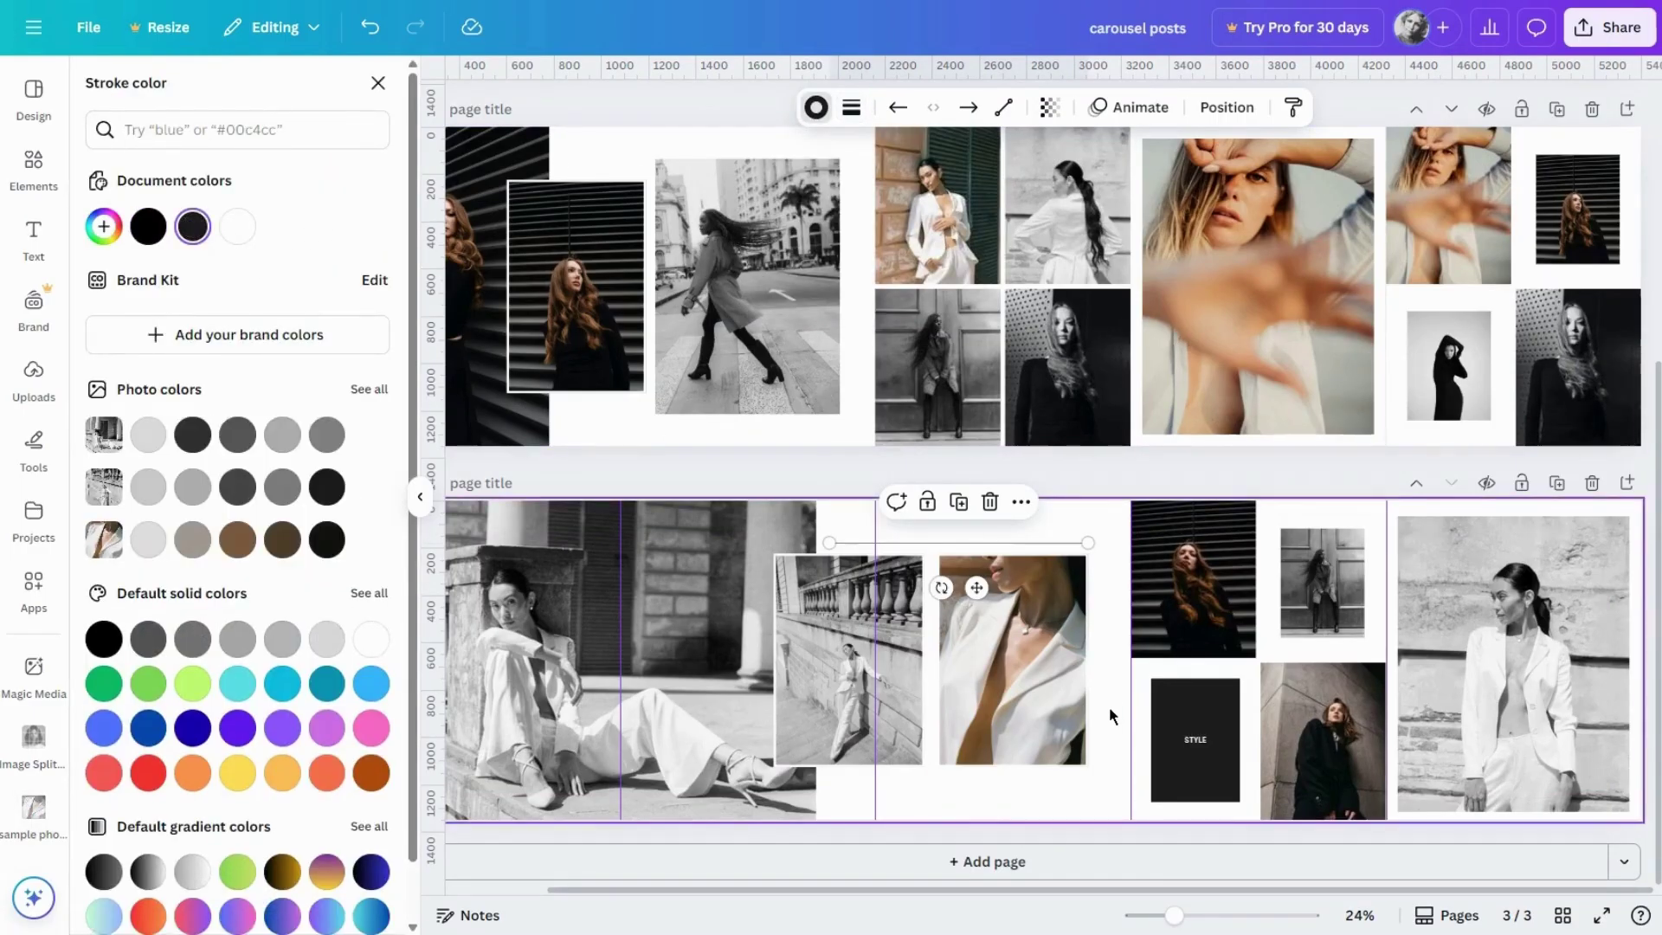
click(1110, 706)
Insert two blank pages directly after page 1
scroll(1142, 736, down, 2)
scroll(926, 678, down, 1)
scroll(926, 677, up, 3)
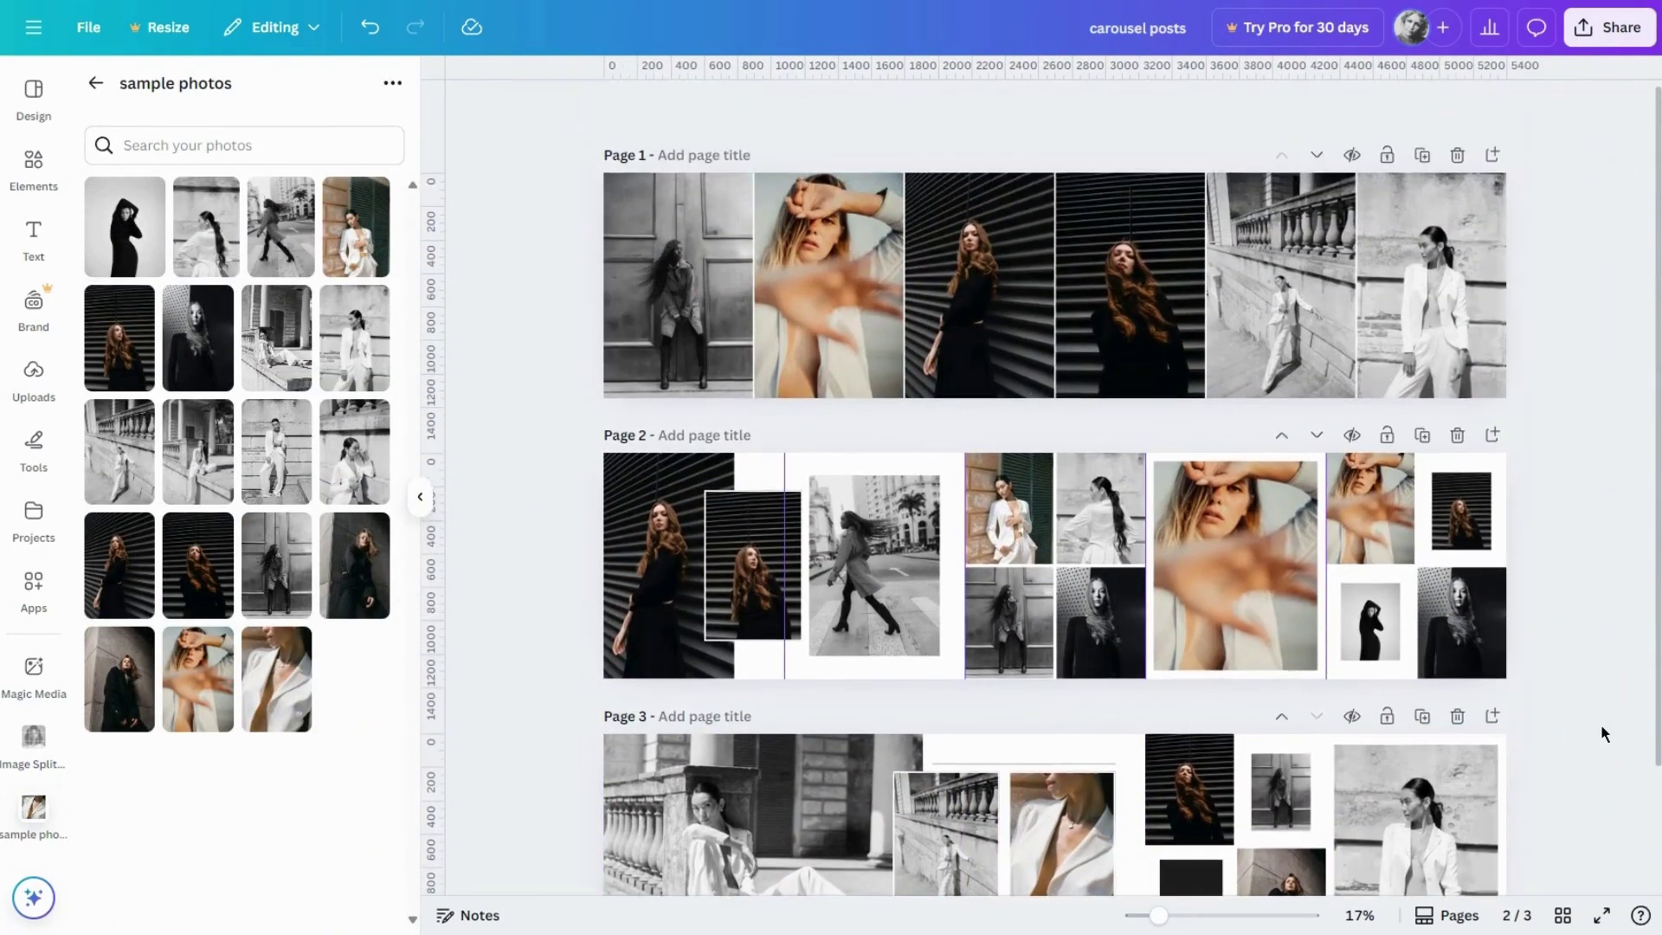
click(420, 497)
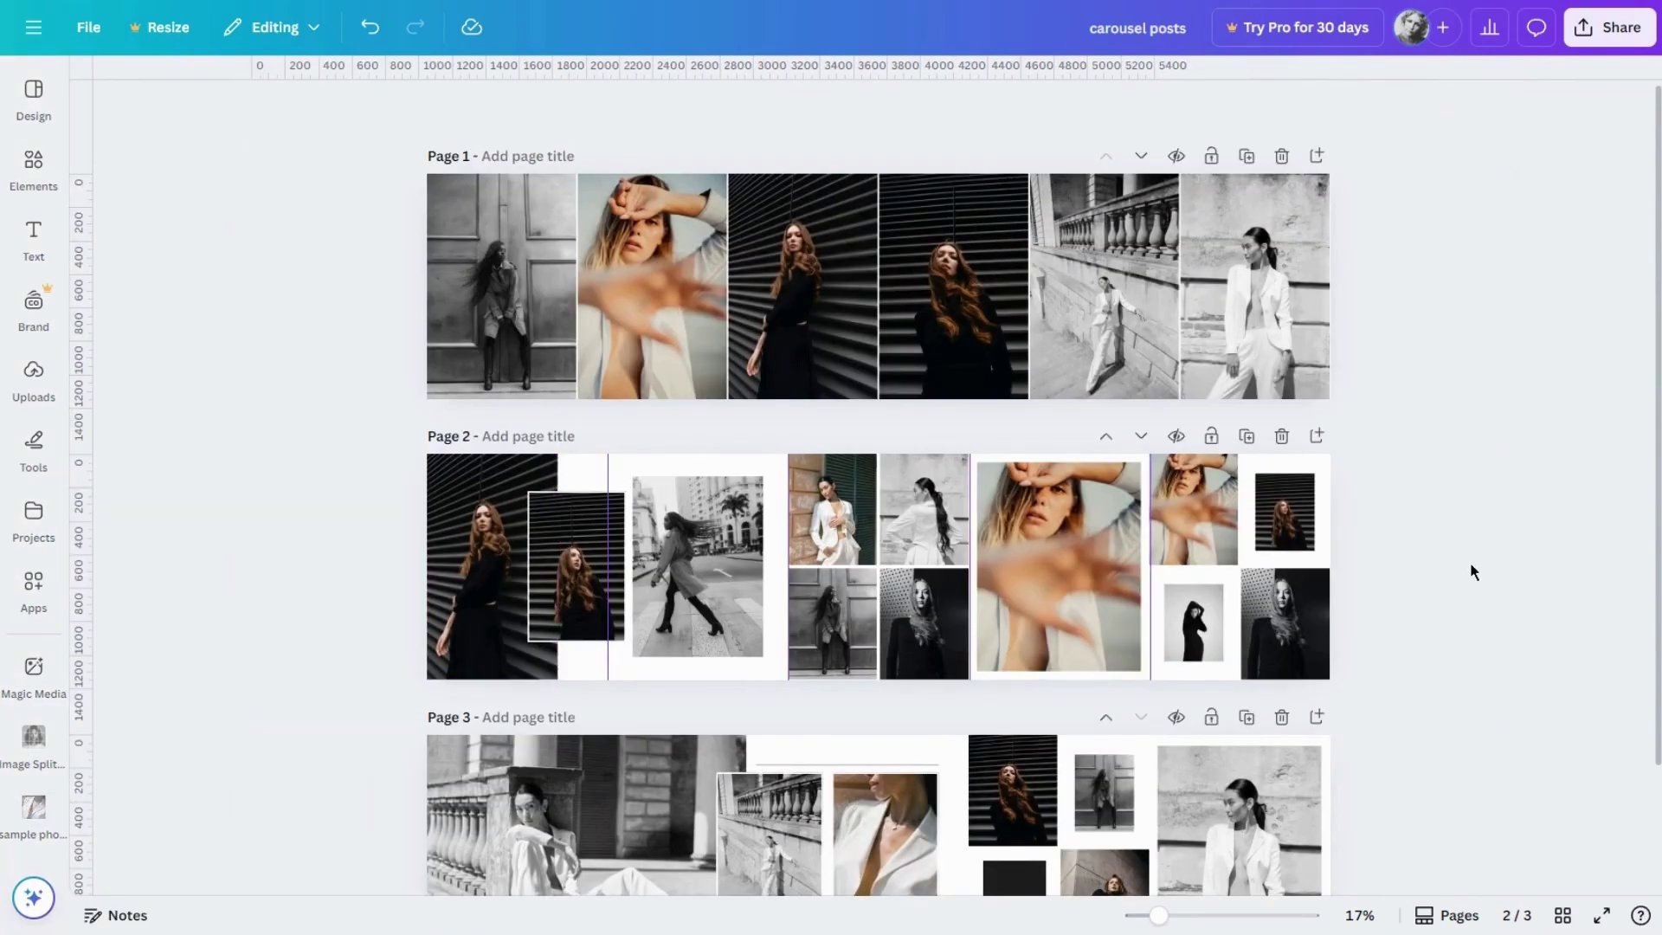
click(1316, 157)
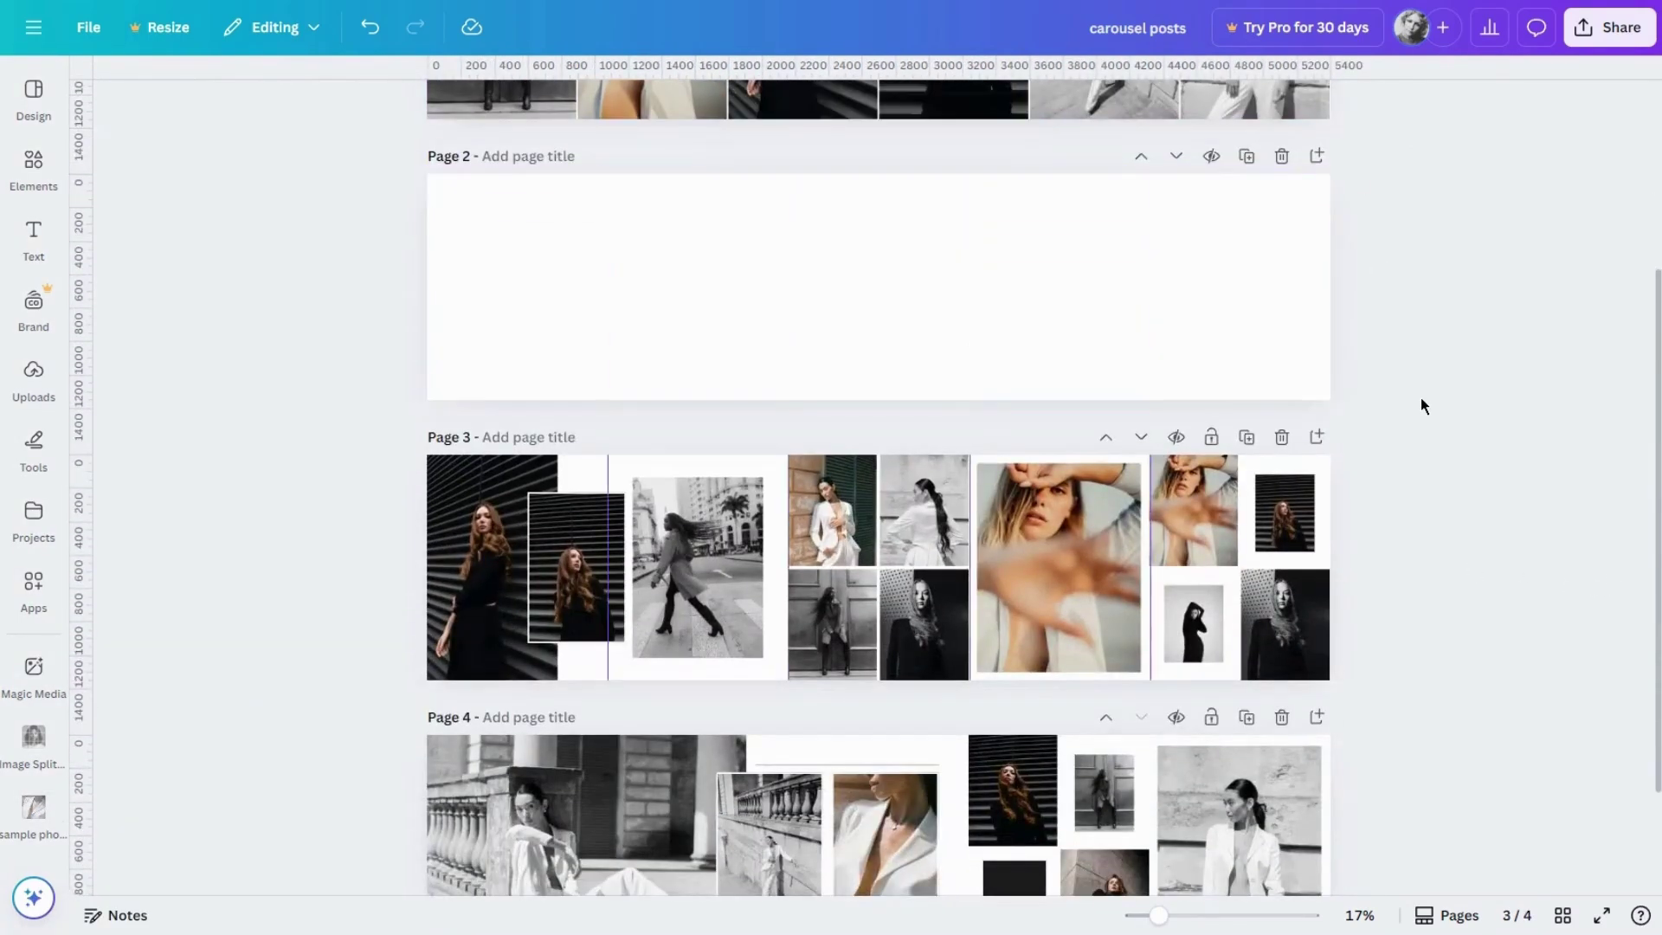
scroll(1420, 397, up, 3)
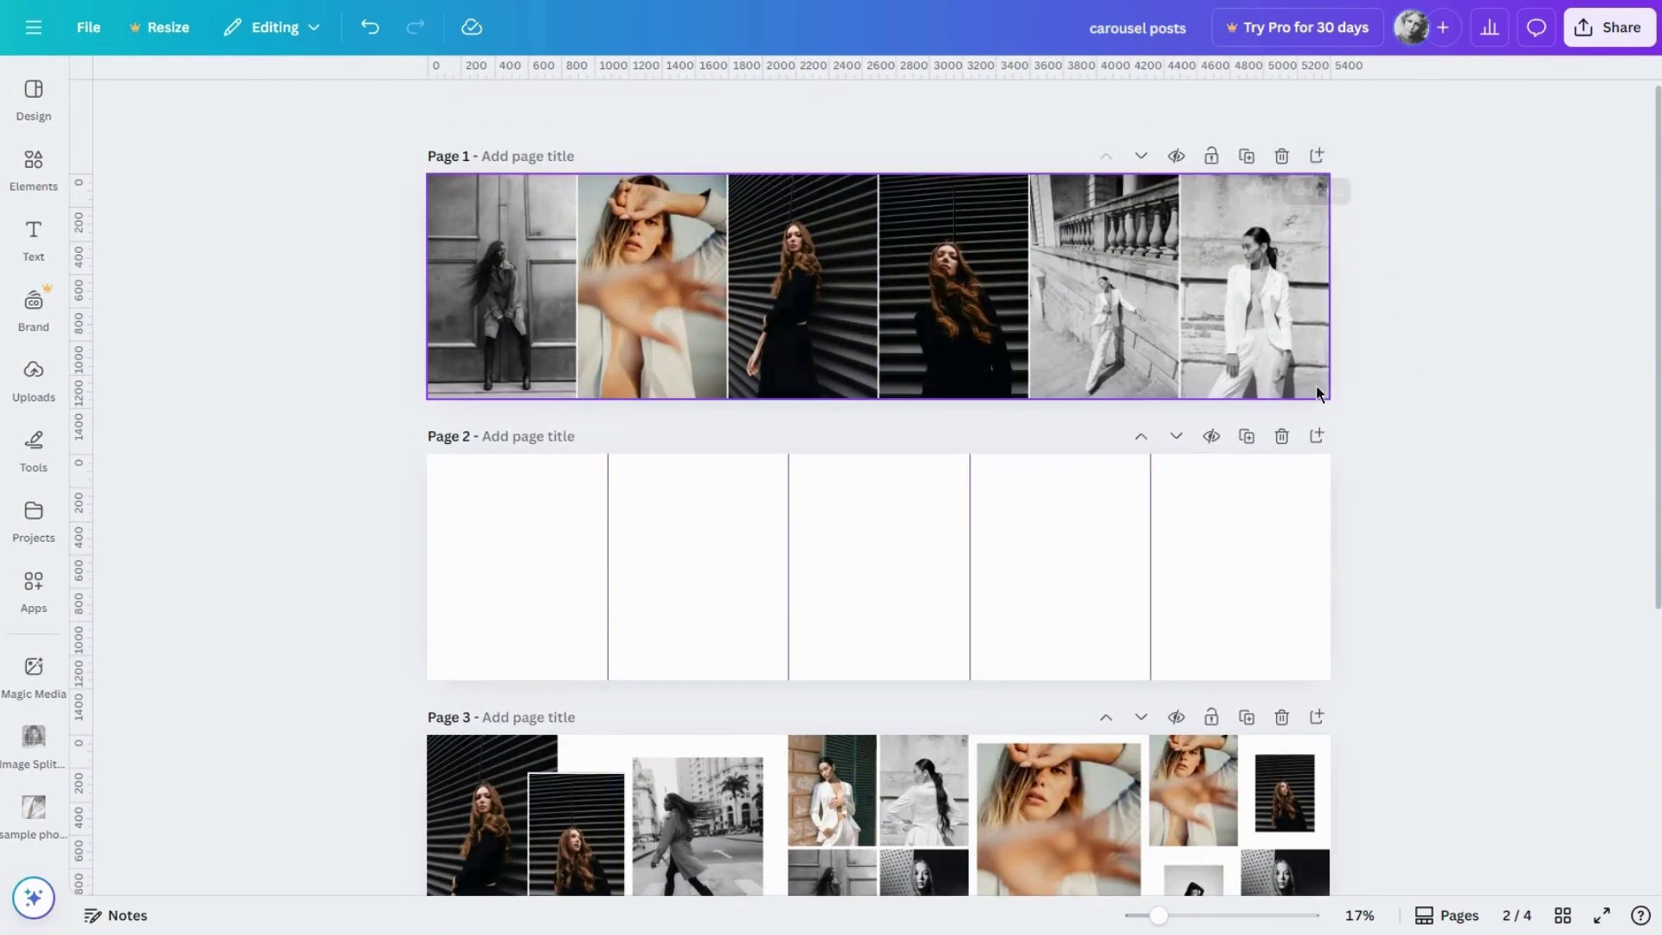
click(1317, 436)
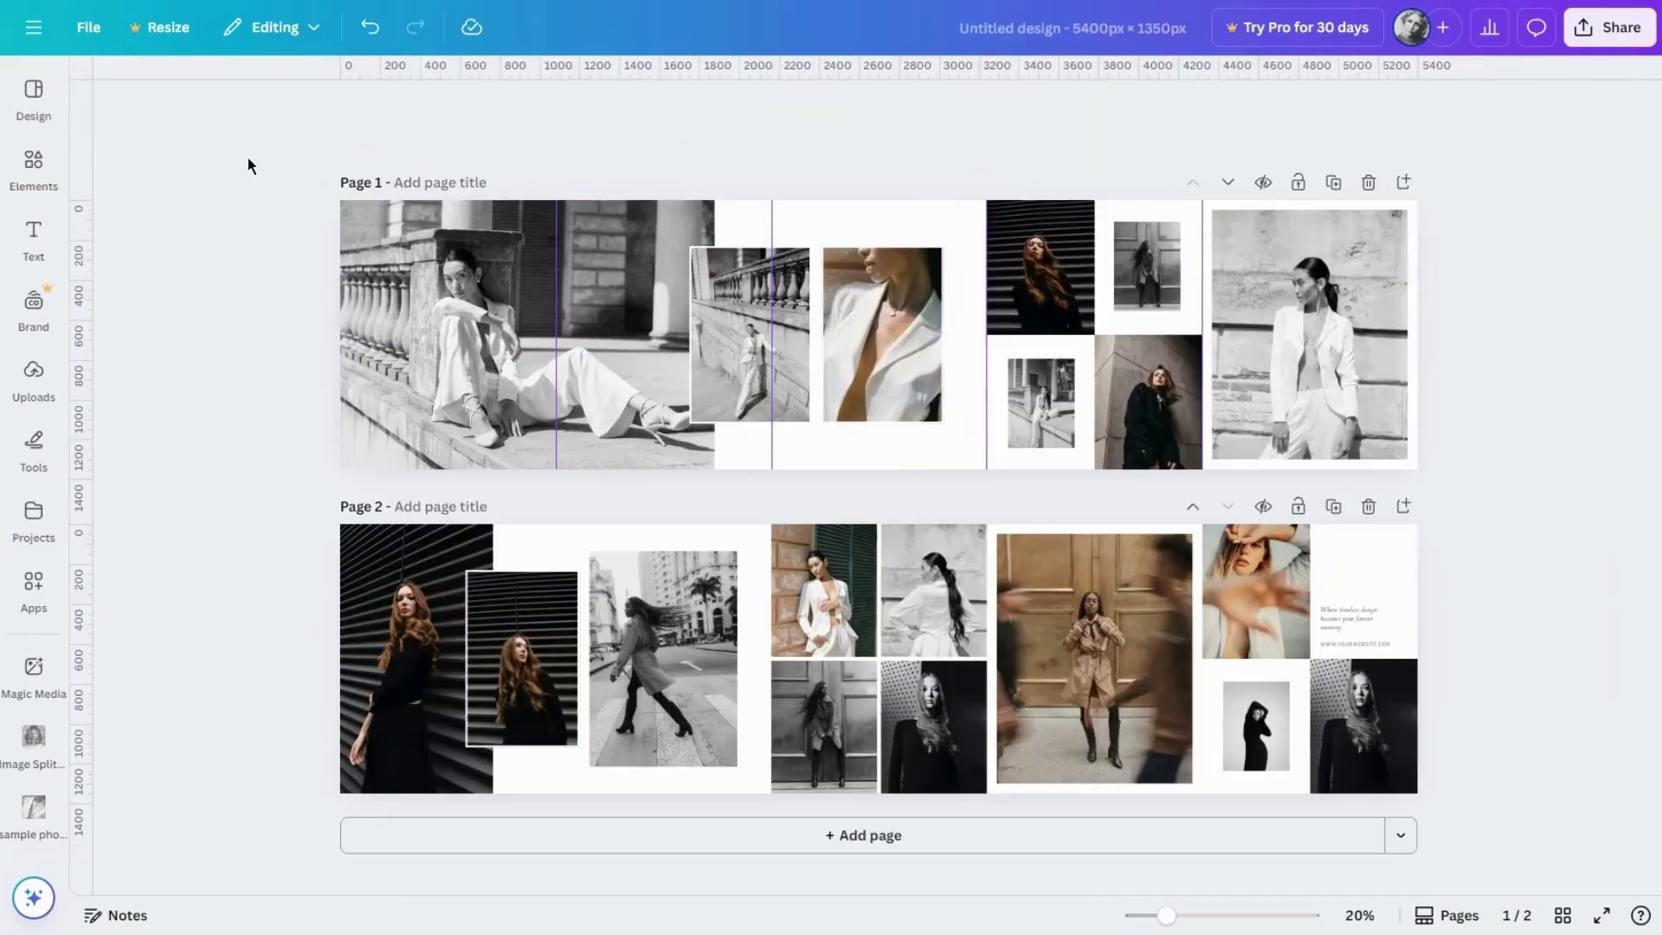
Paste the two finished photo carousel layouts onto blank pages 2 and 3
drag(249, 160, 1461, 463)
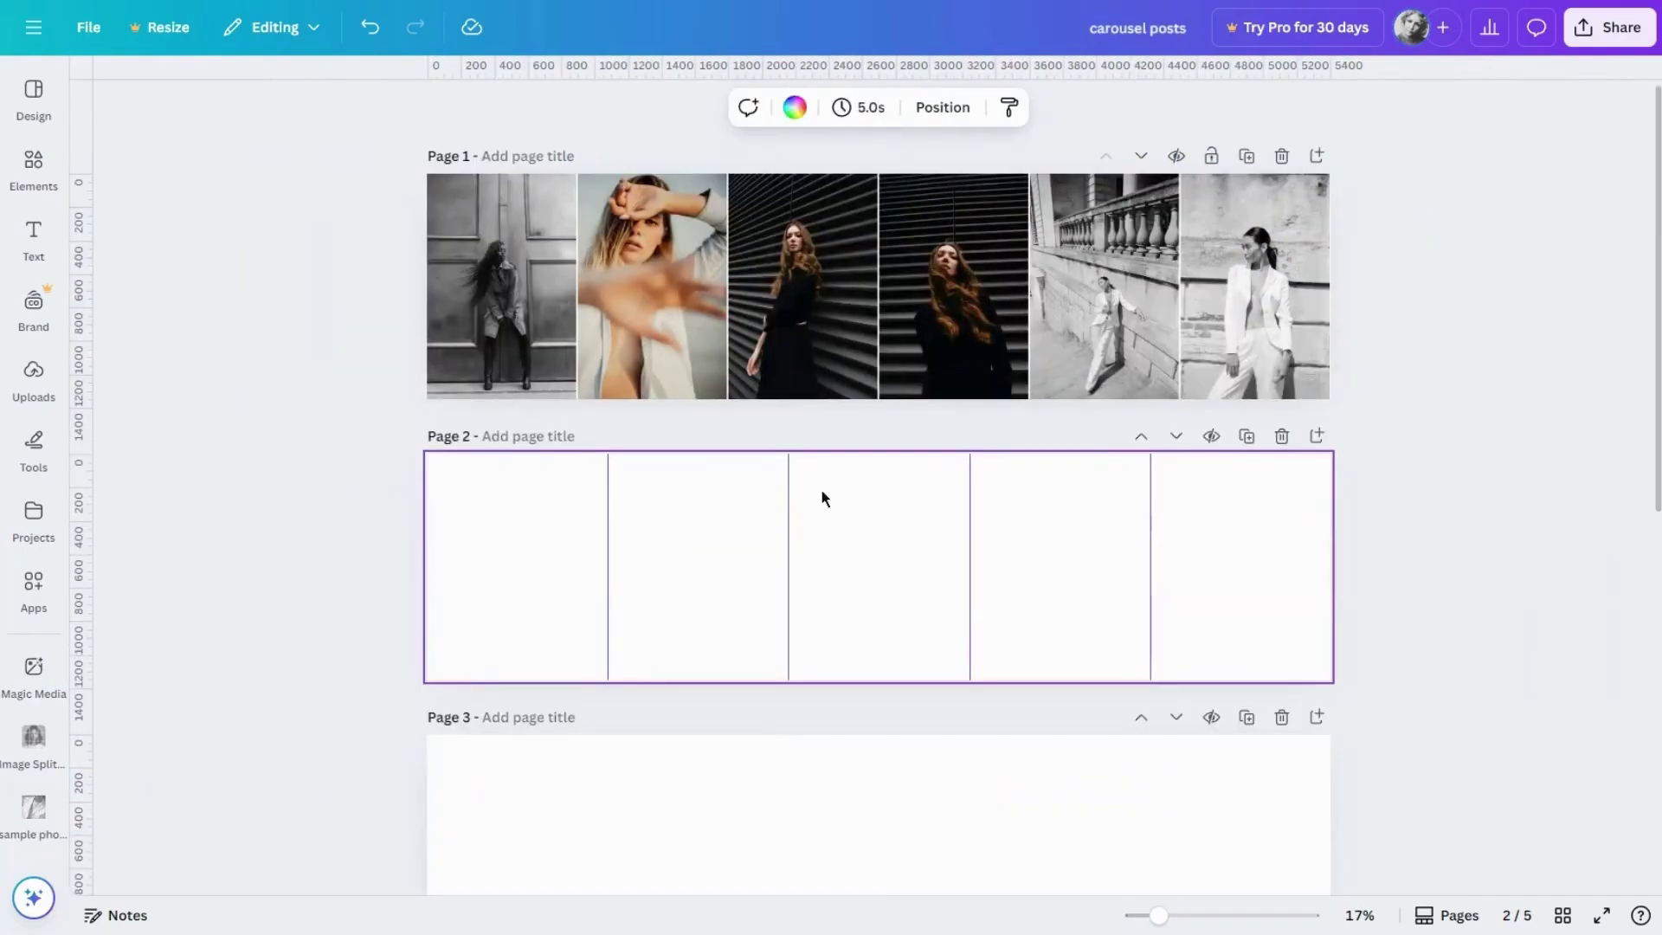
drag(296, 508, 1450, 824)
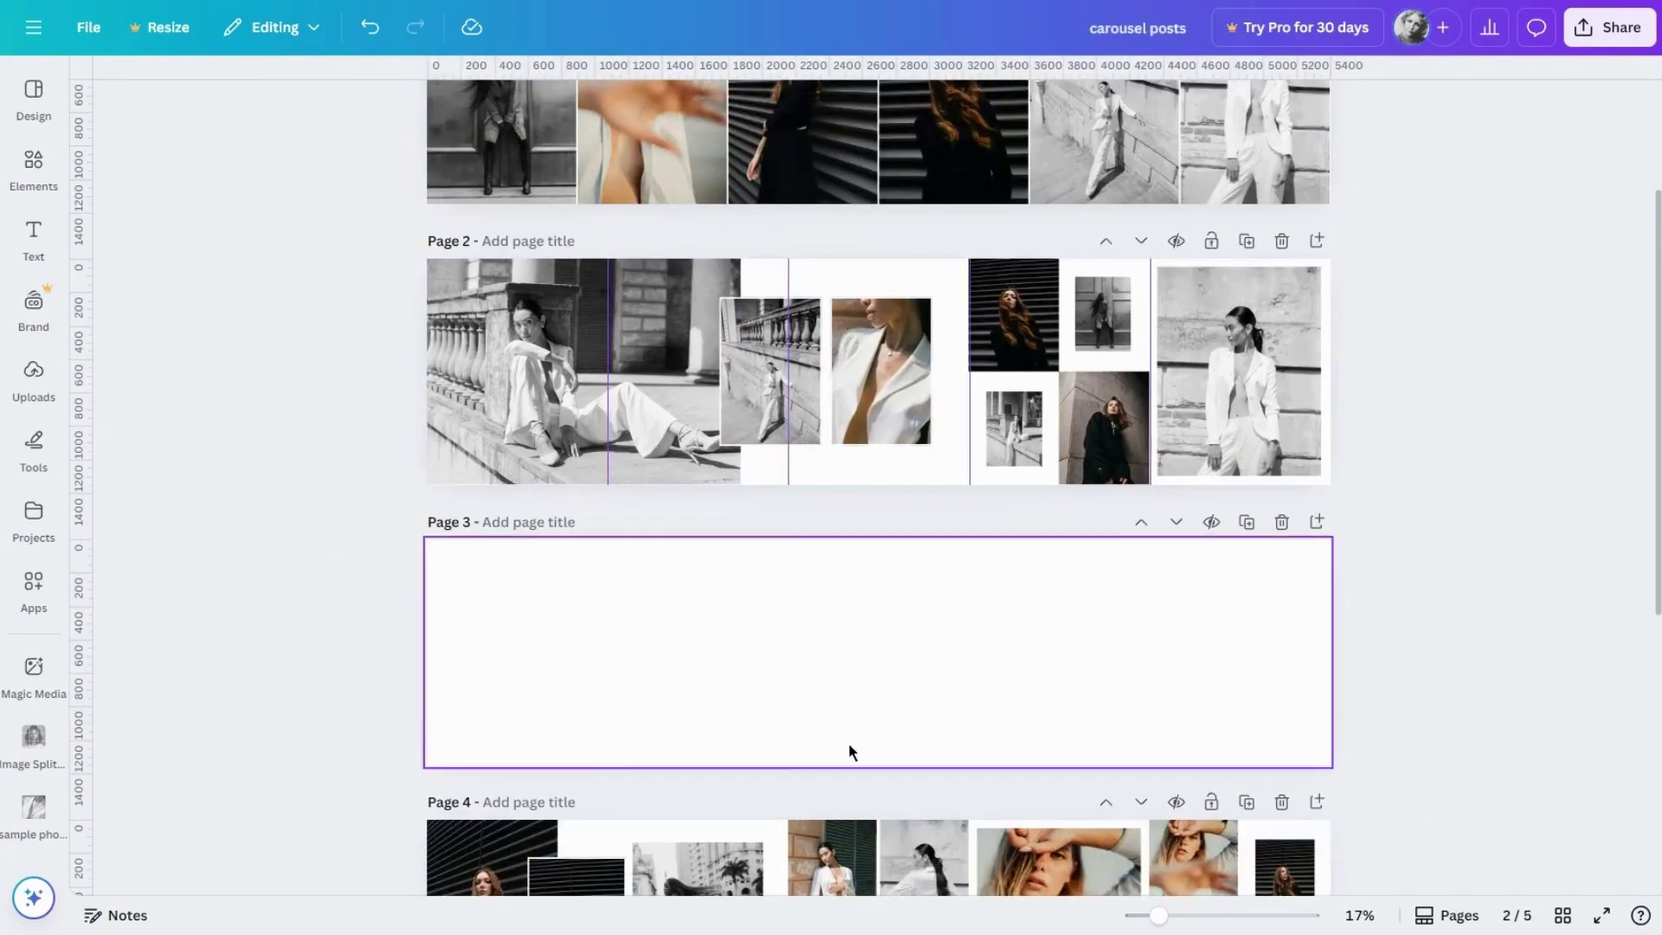
key(ctrl+v)
scroll(1409, 757, up, 3)
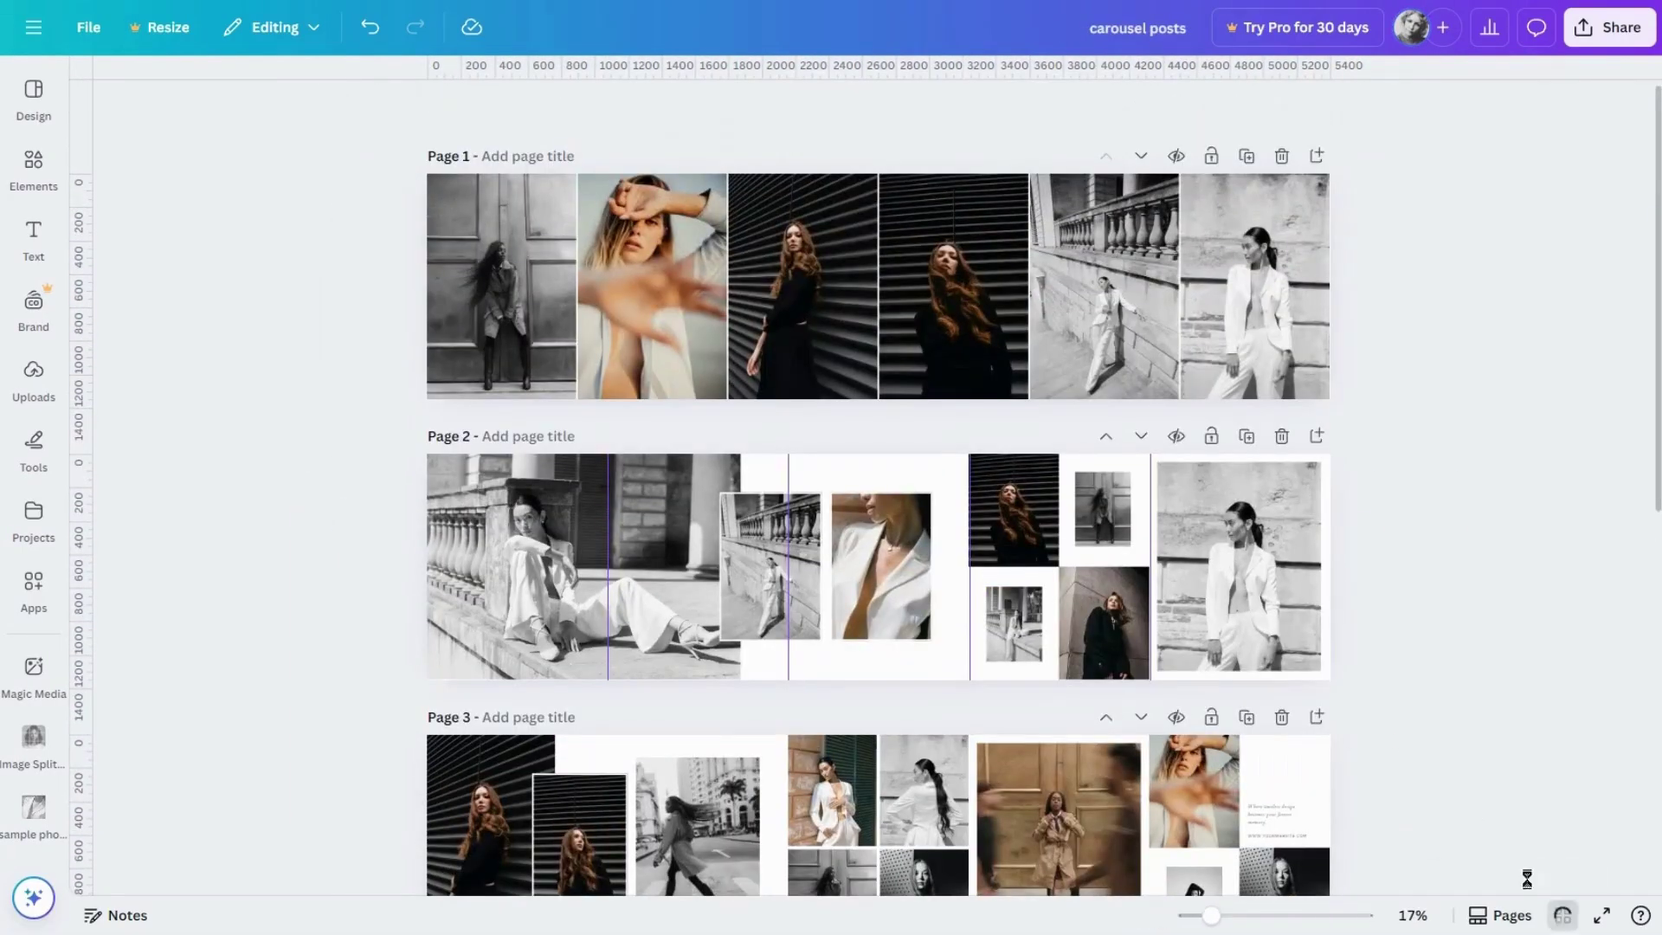
Reorder the pages to put the two pasted layouts first and the six-photo strip on page 3
click(1562, 915)
drag(320, 162, 52, 156)
double_click(110, 153)
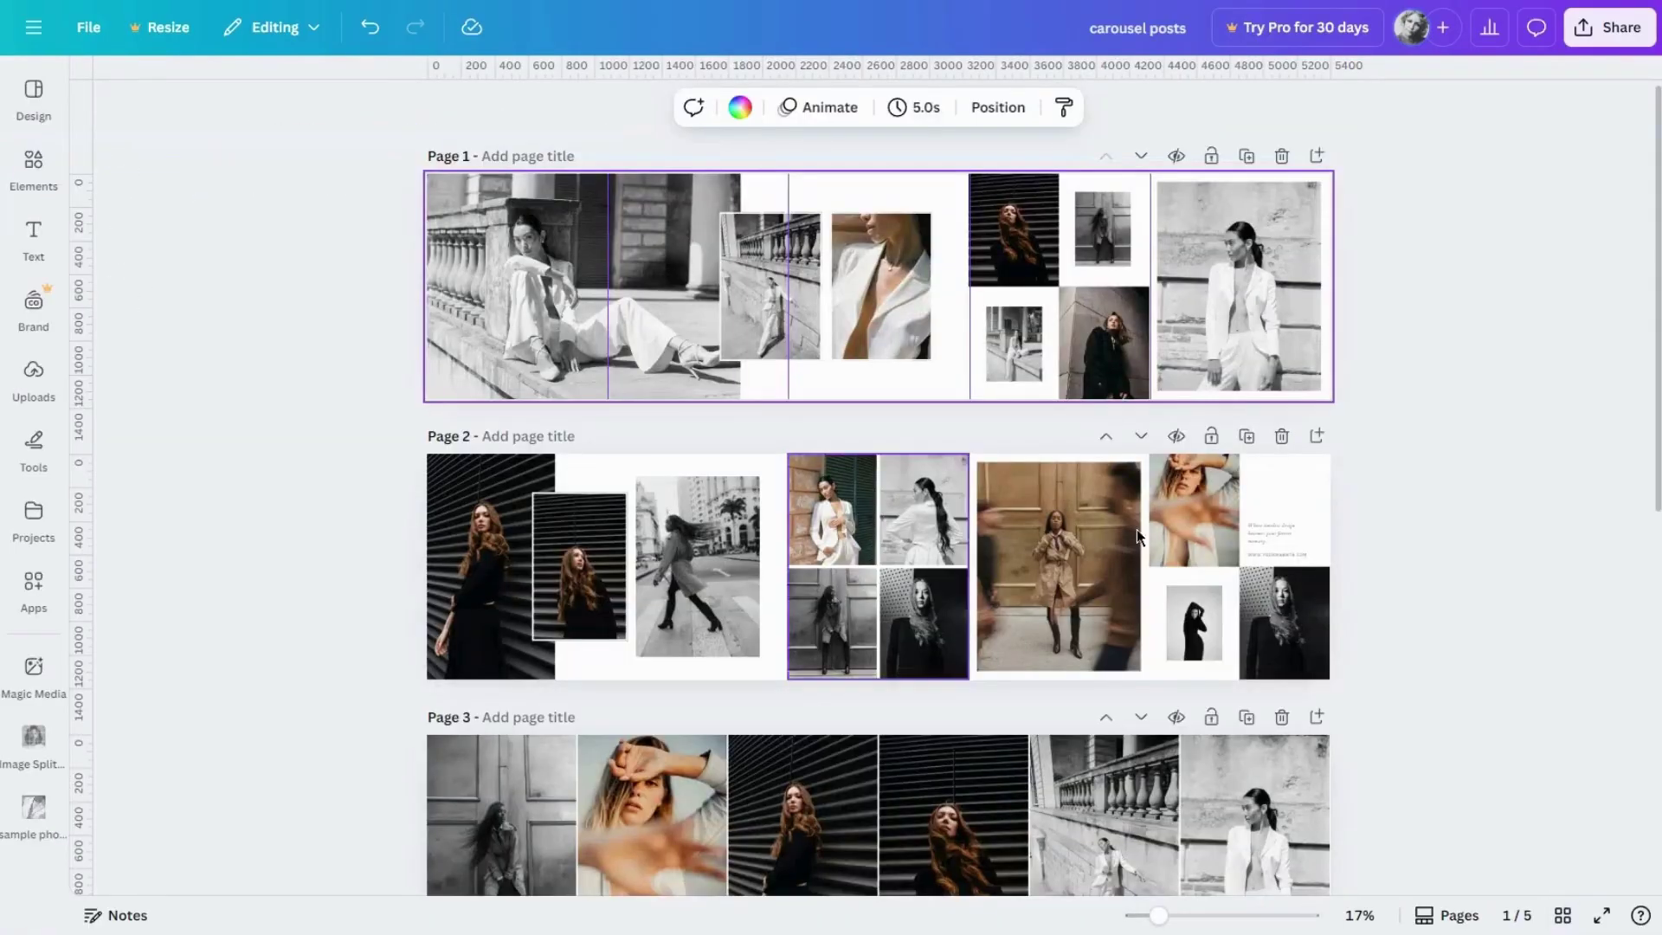
click(1536, 642)
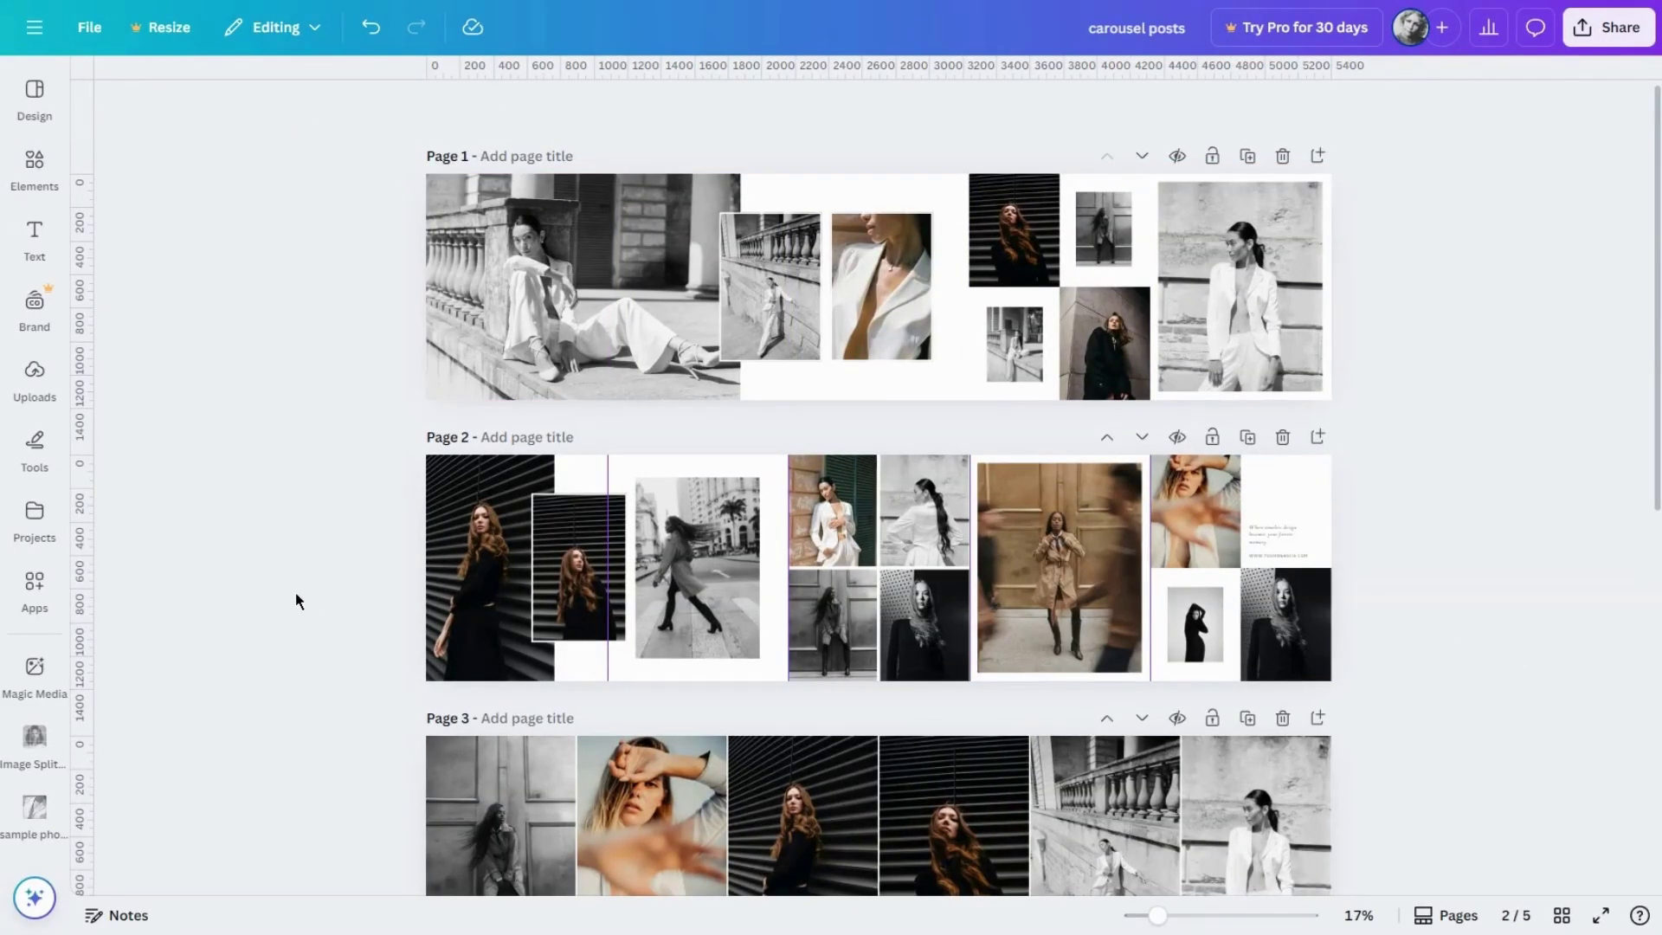
Search the available apps for "image splitter" and open Image Splitter
click(35, 524)
click(37, 597)
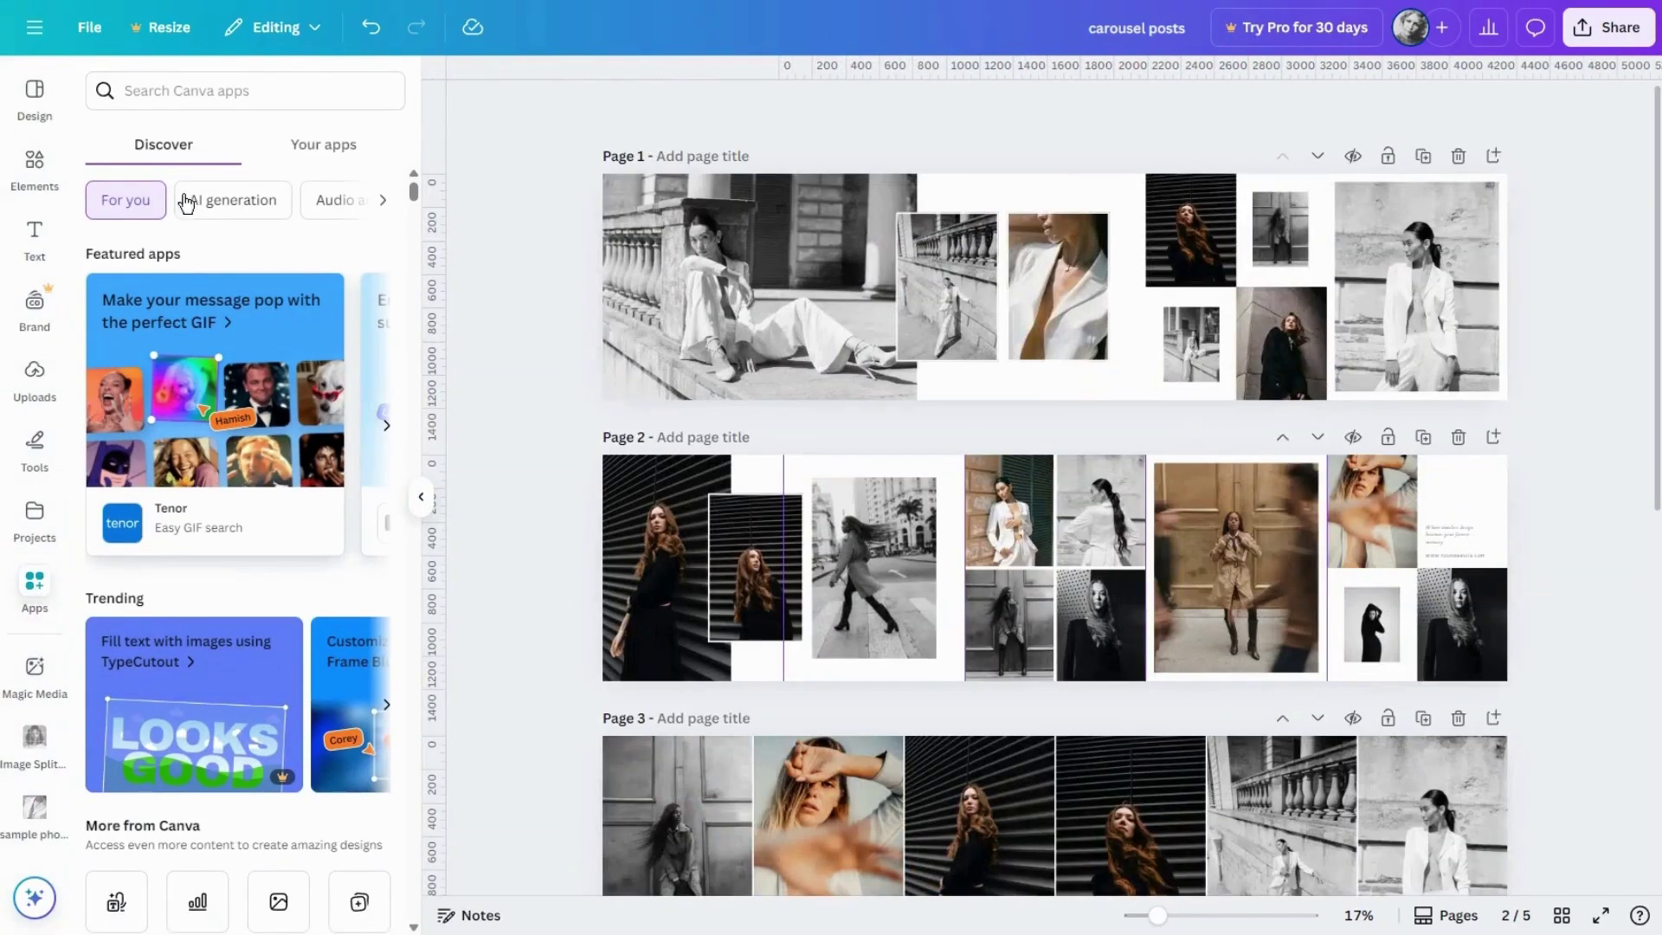
text(imag)
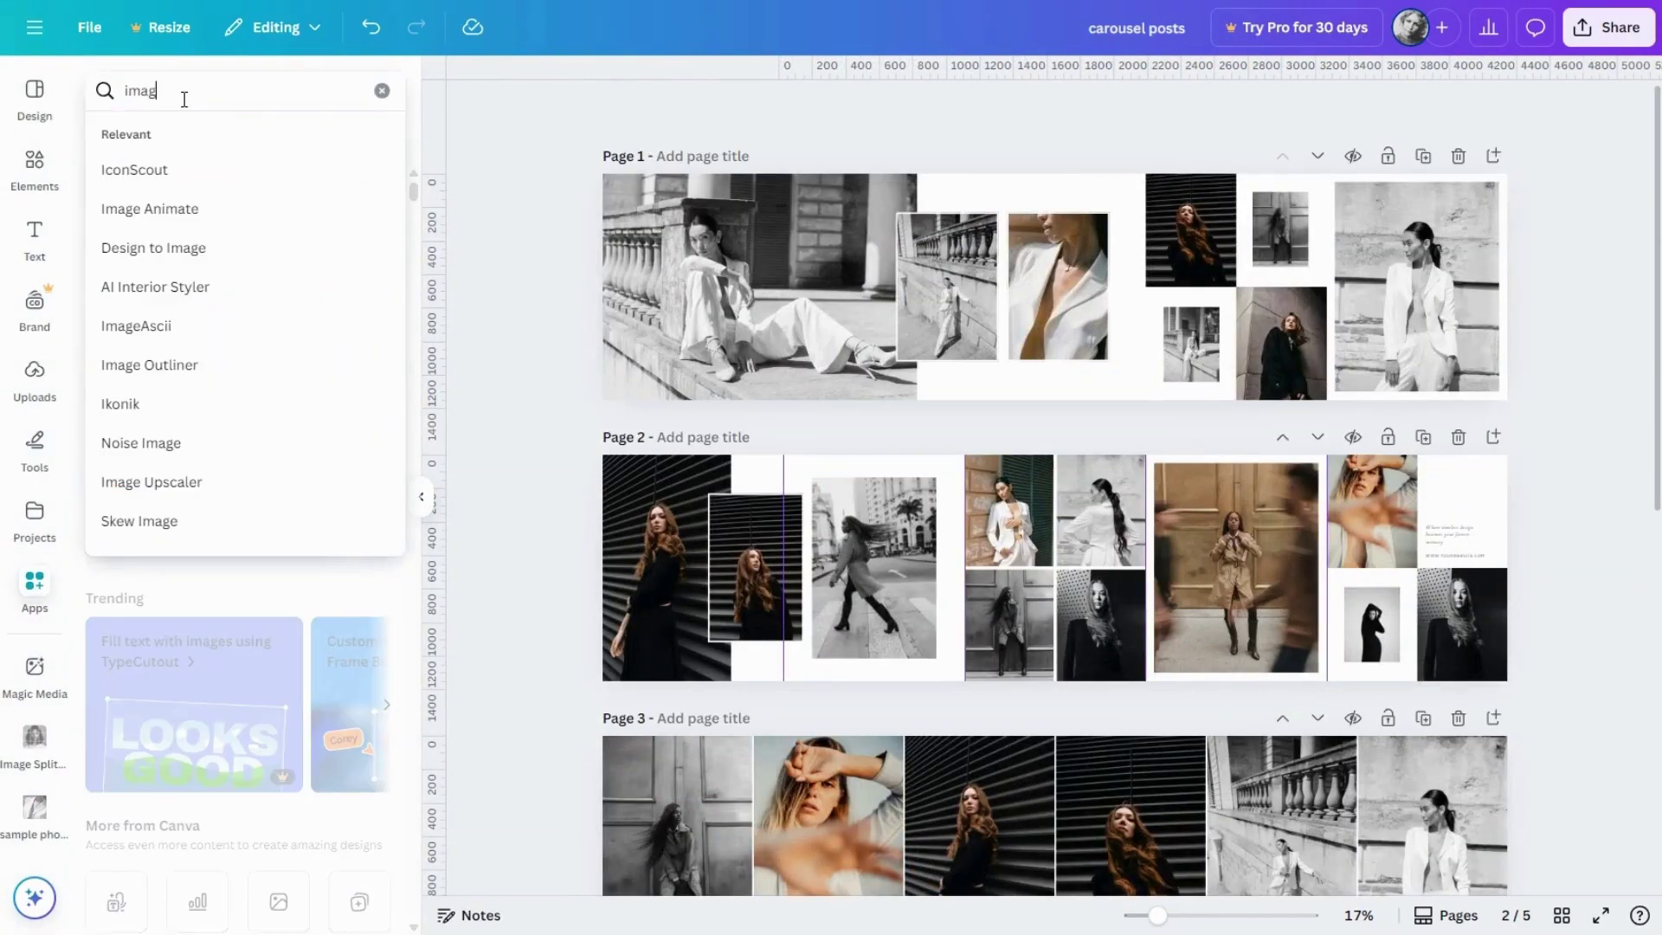
text(e splitter)
key(Return)
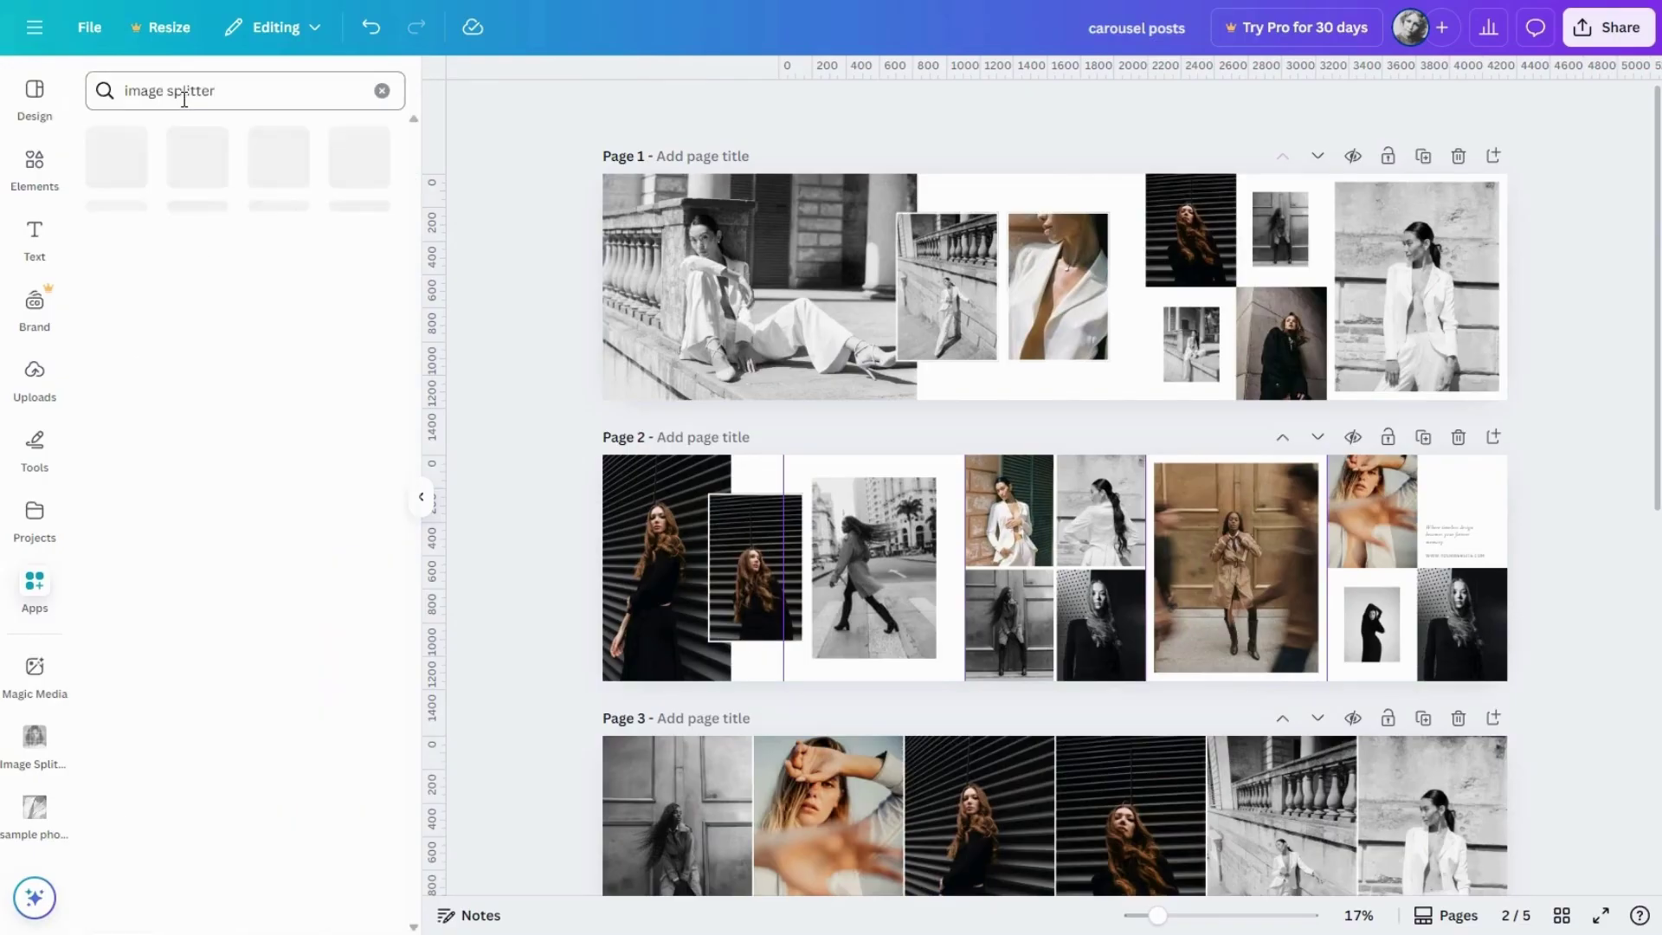
click(115, 169)
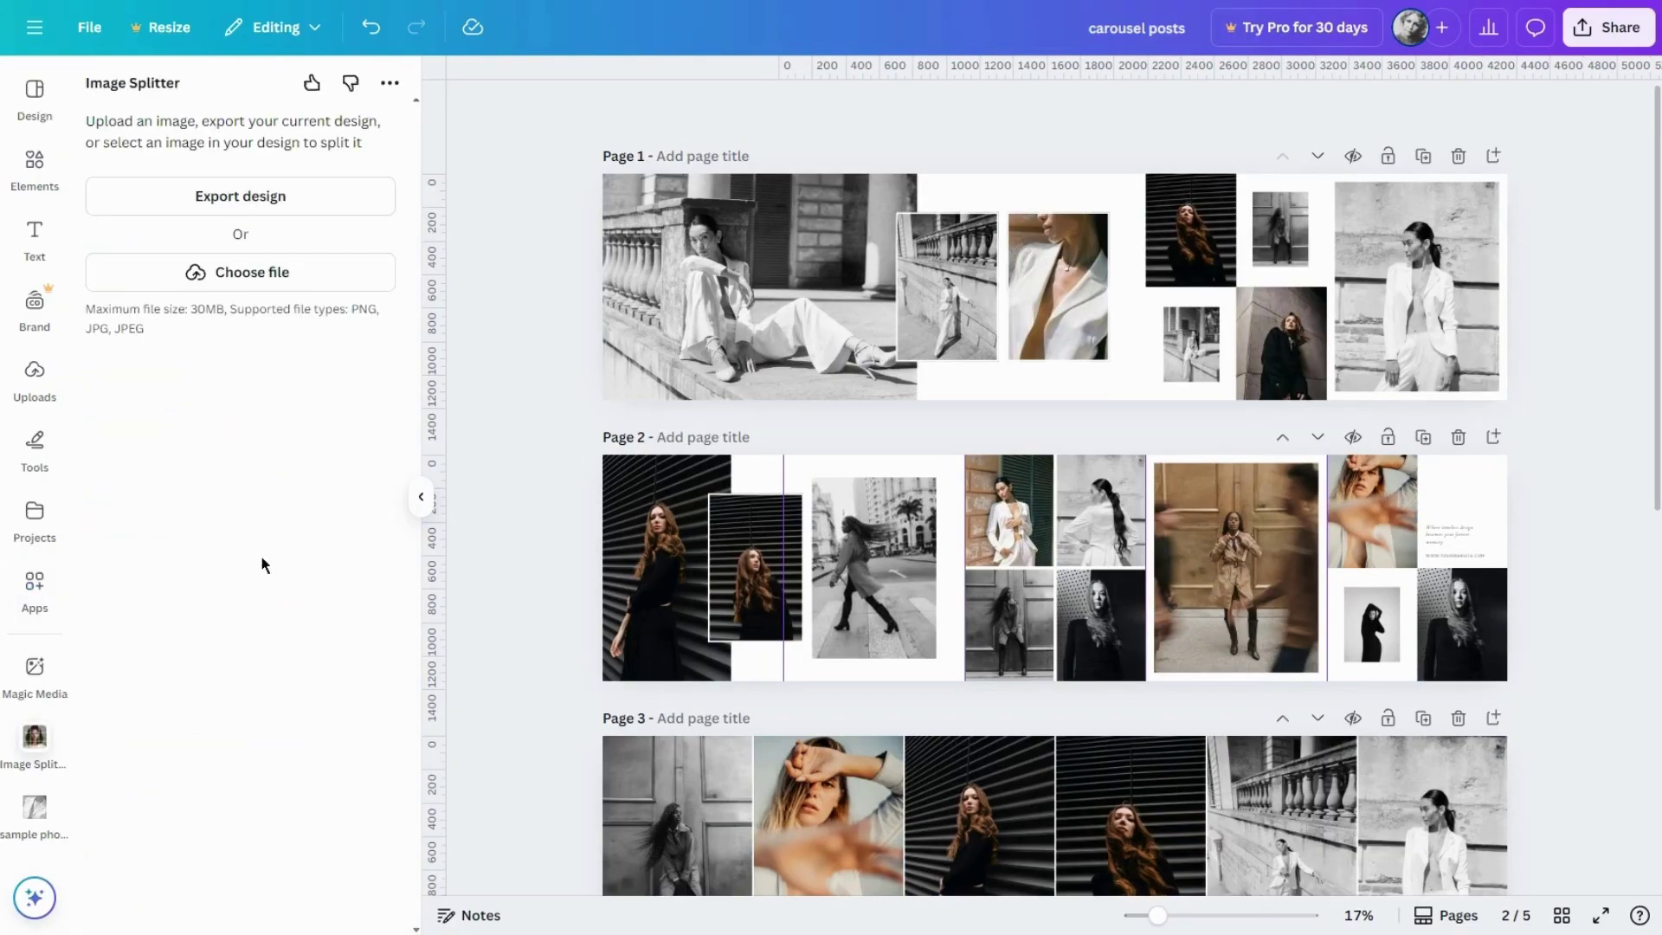
Set up the Image Splitter design export as PNG with only page 1 selected
click(245, 206)
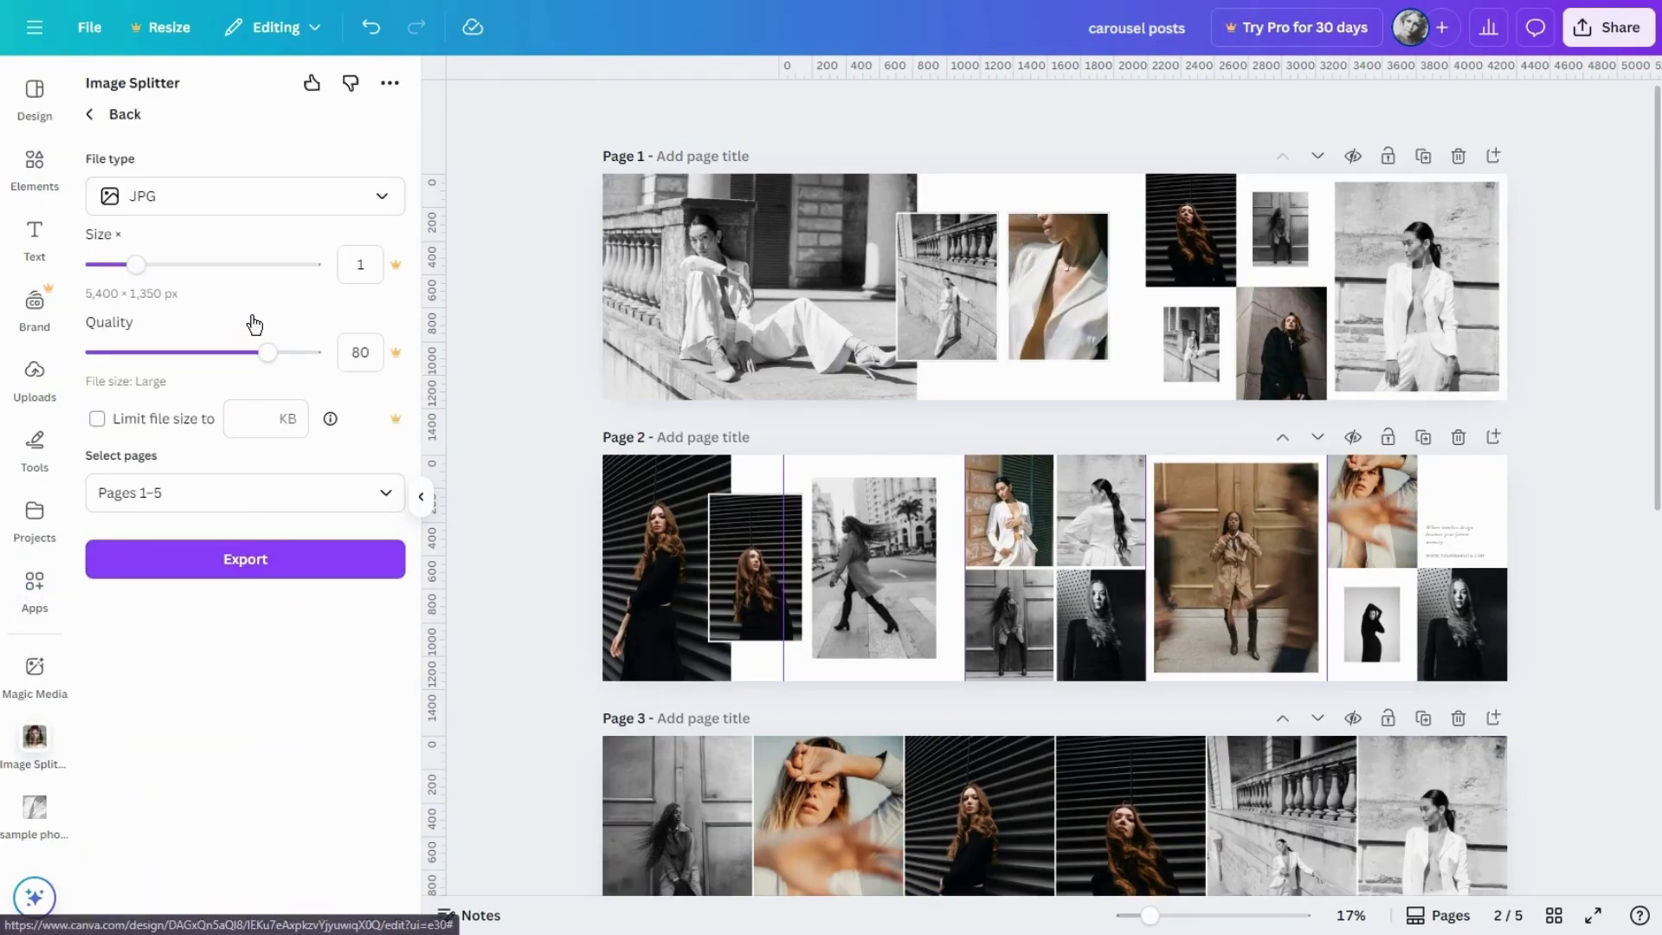
click(255, 200)
click(185, 324)
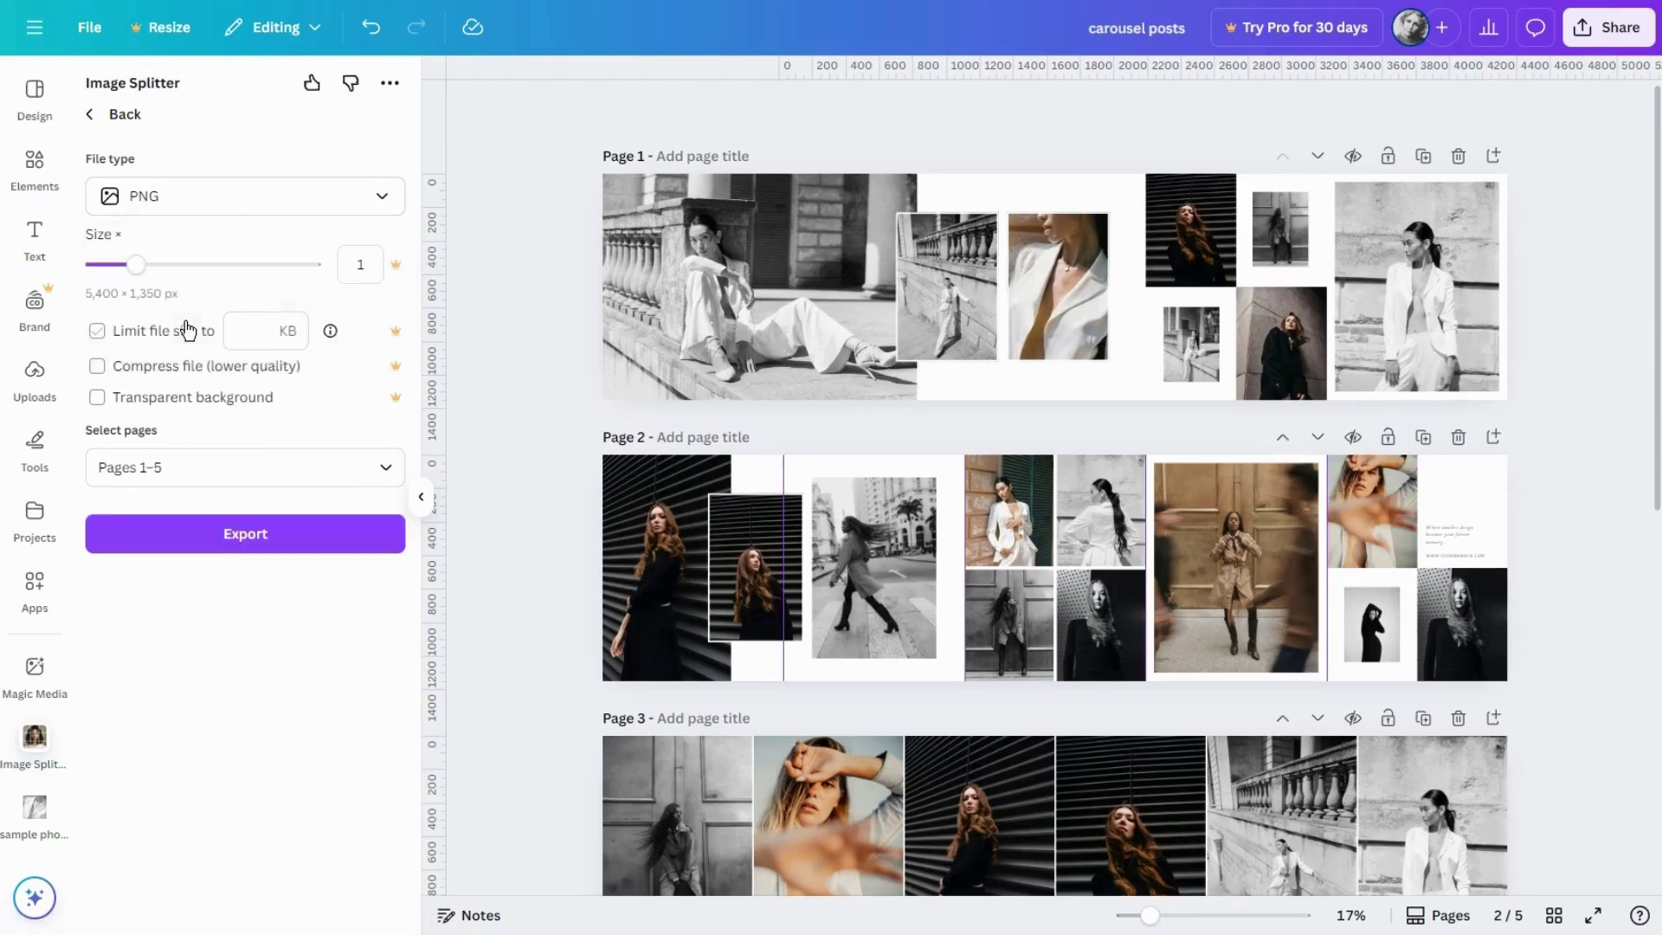
click(201, 473)
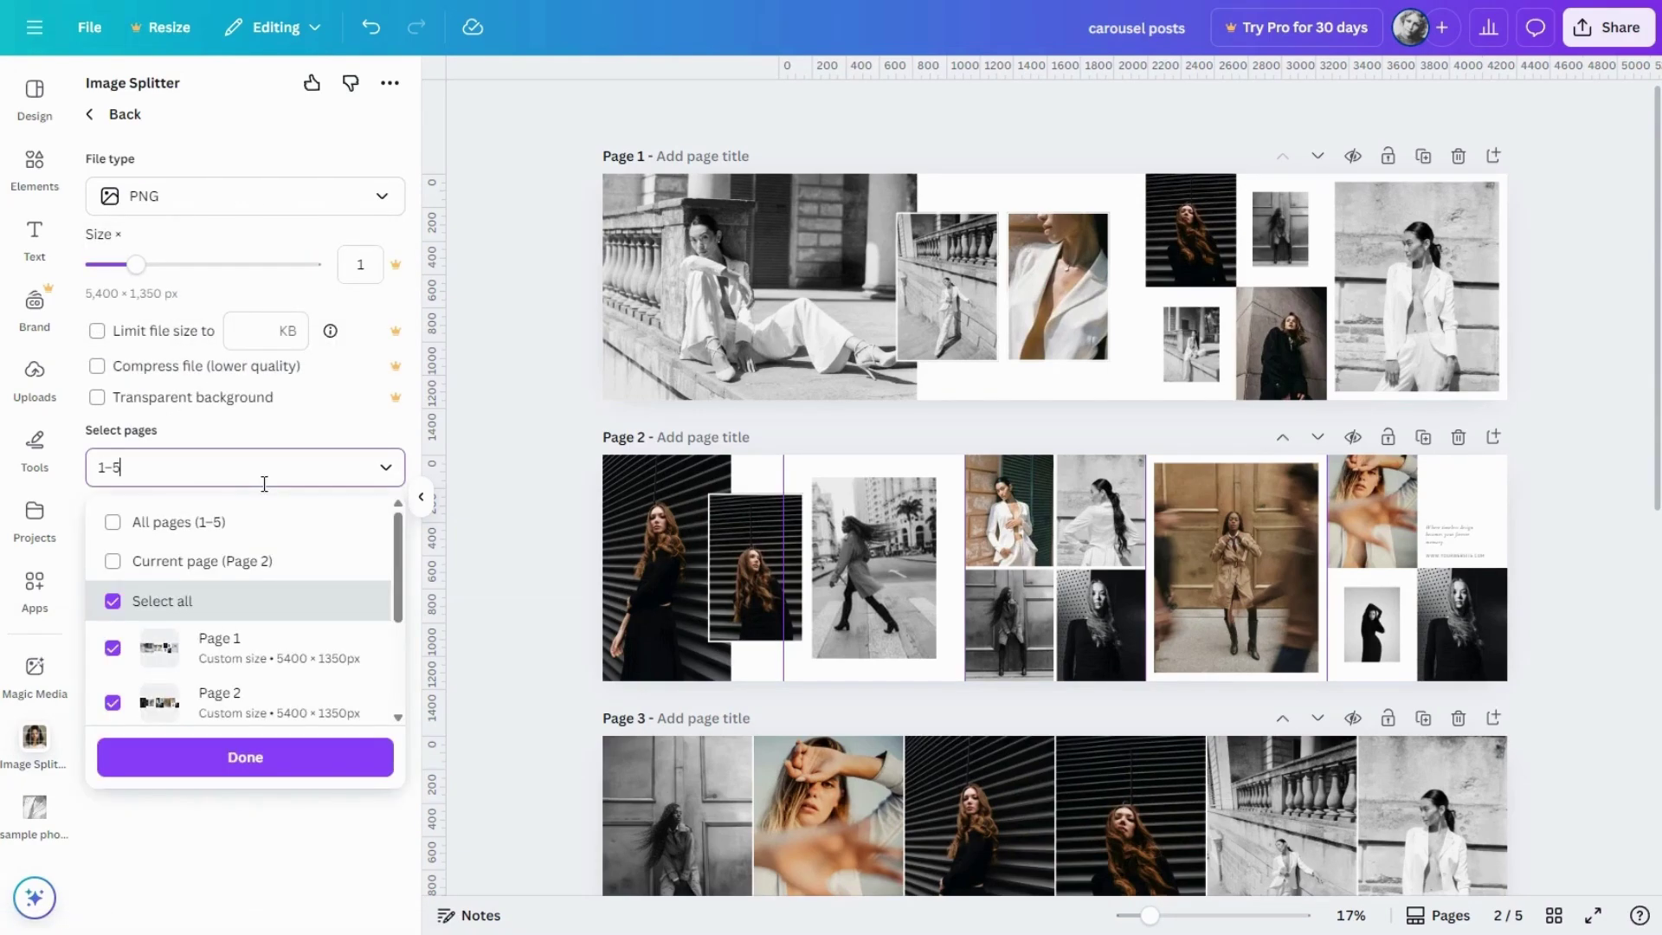
click(267, 756)
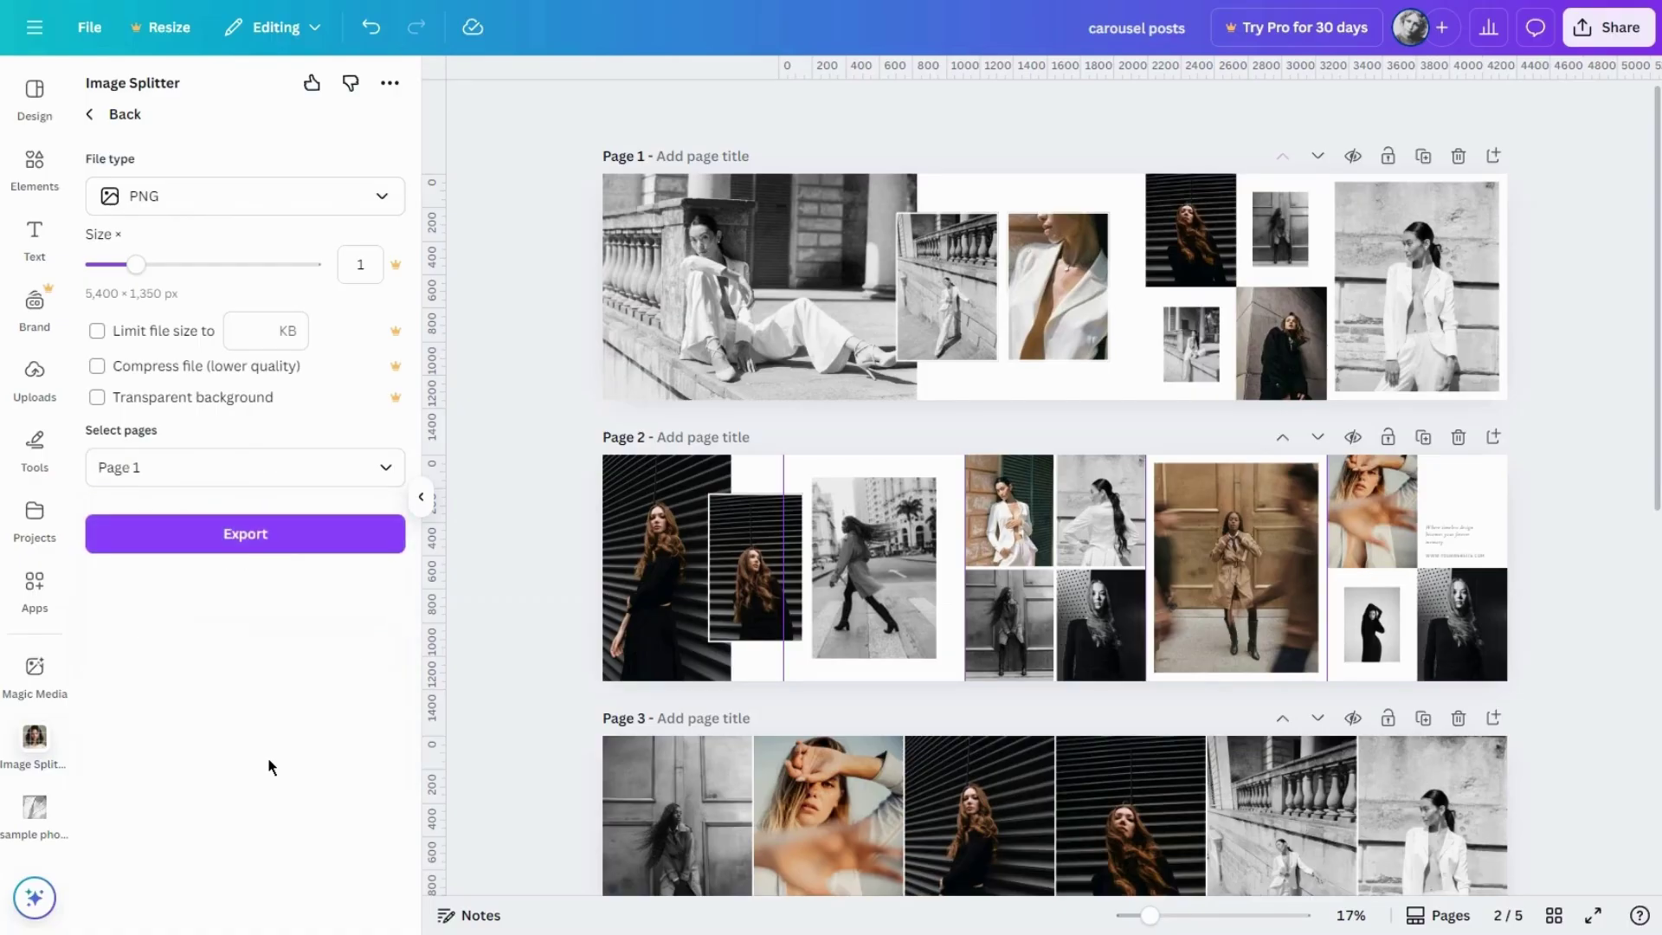
Export page 1 into Image Splitter and split it into 1 row and 5 columns
click(241, 538)
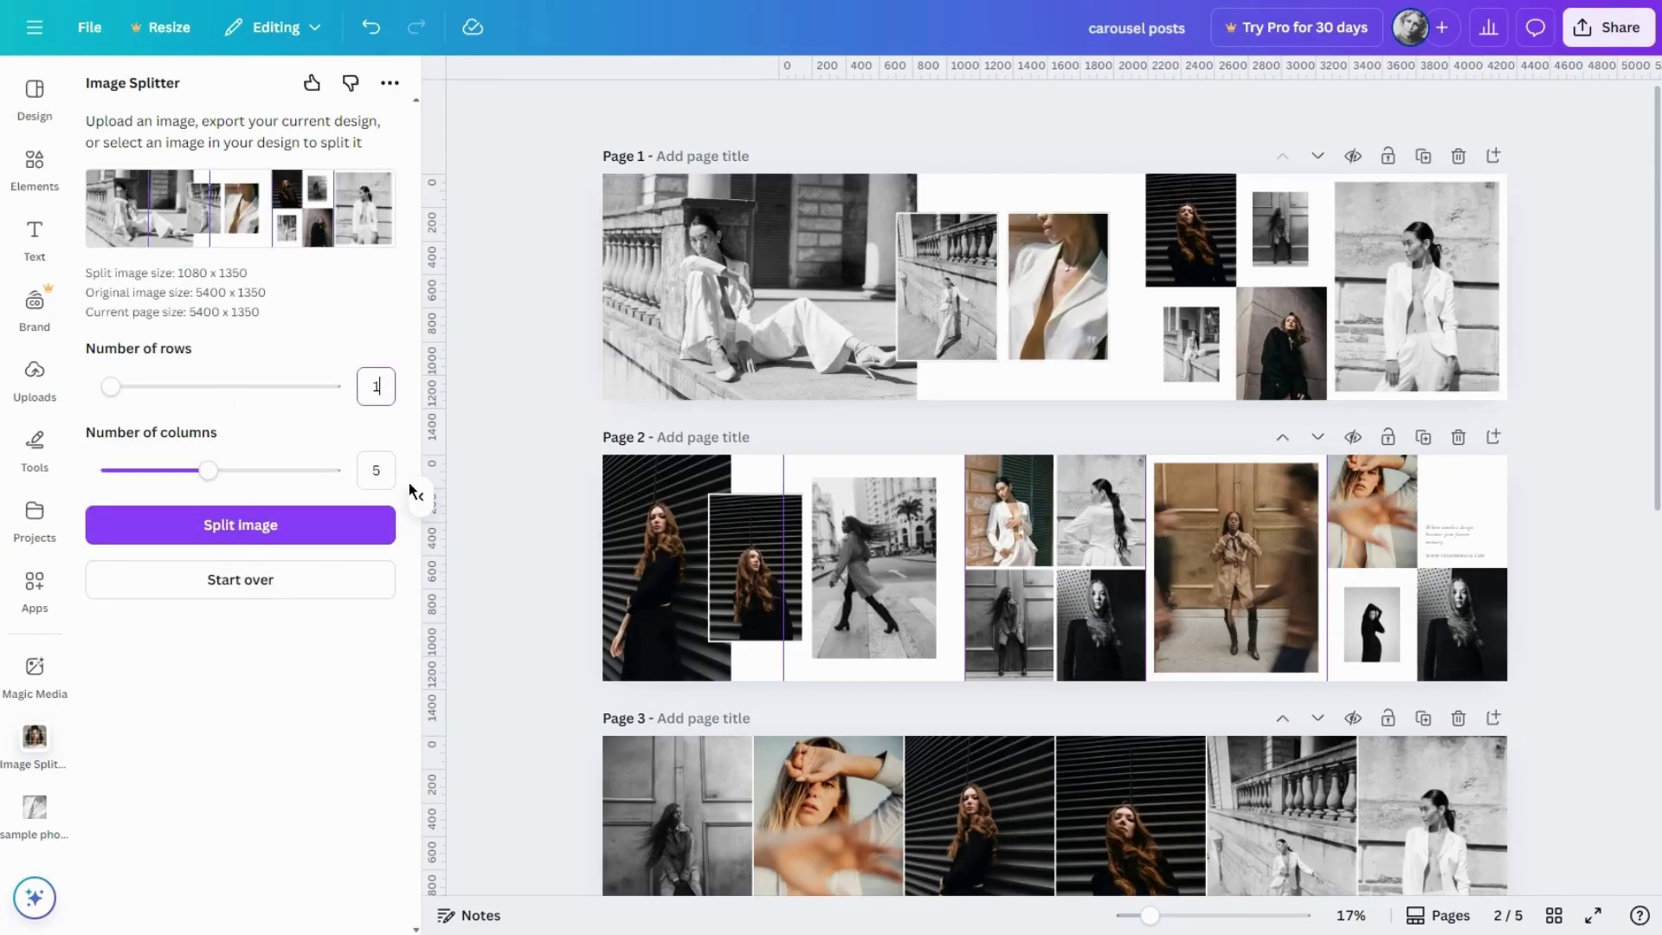
text(5)
click(255, 535)
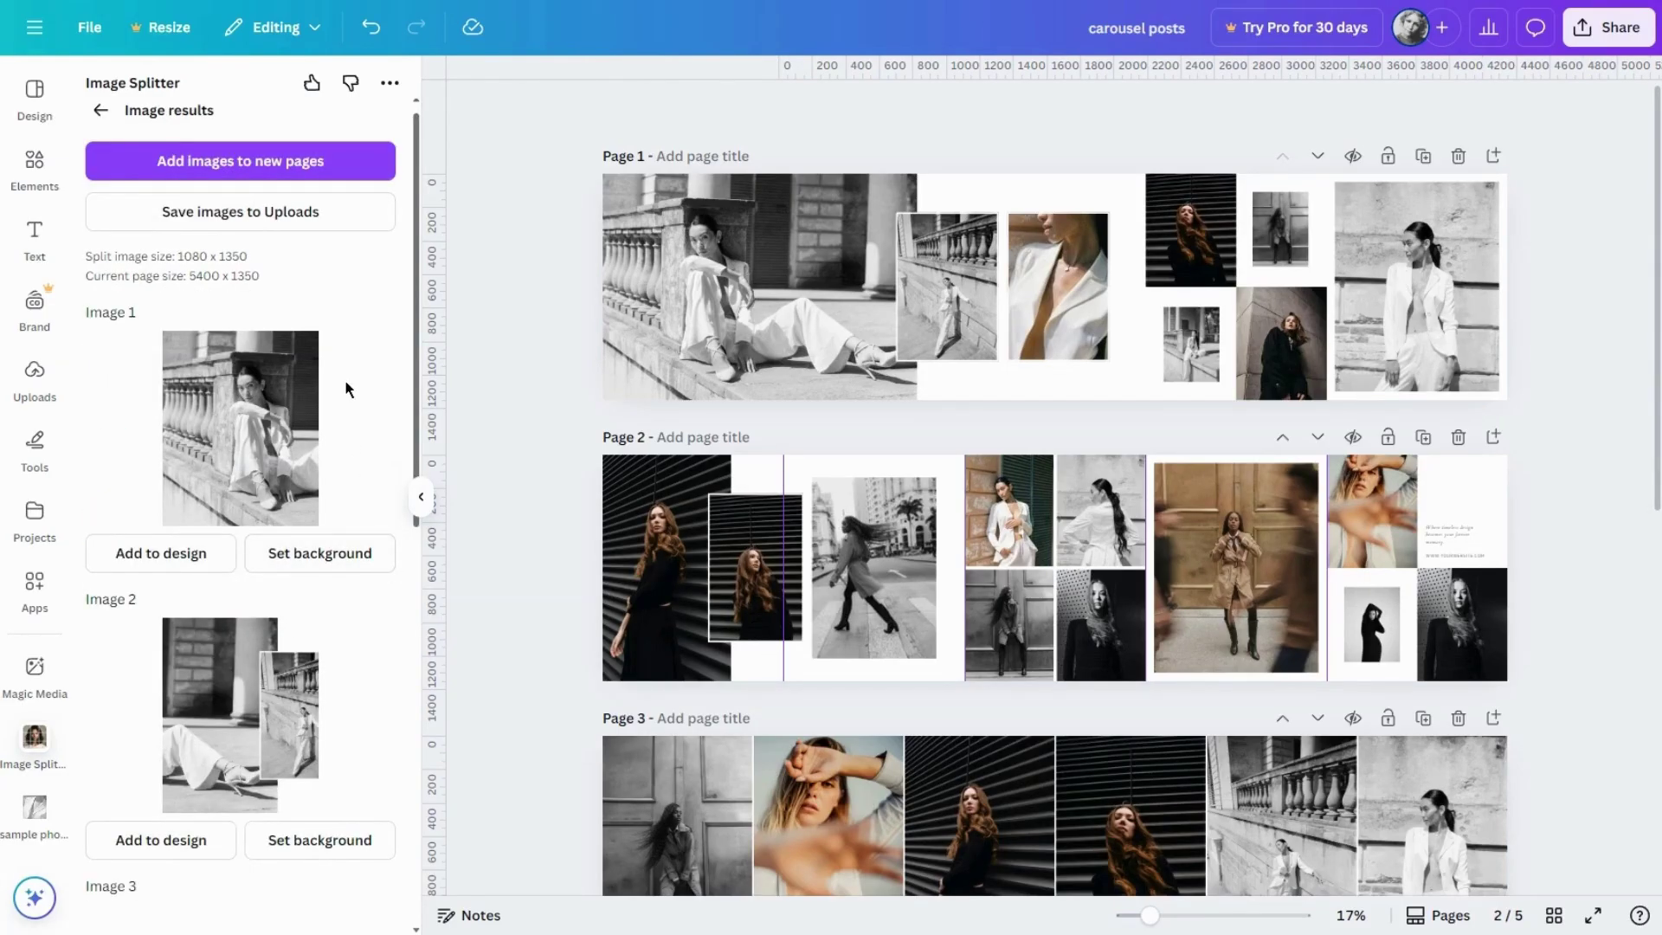
Check the five split images of page 1 and save them all to Uploads
scroll(344, 379, down, 8)
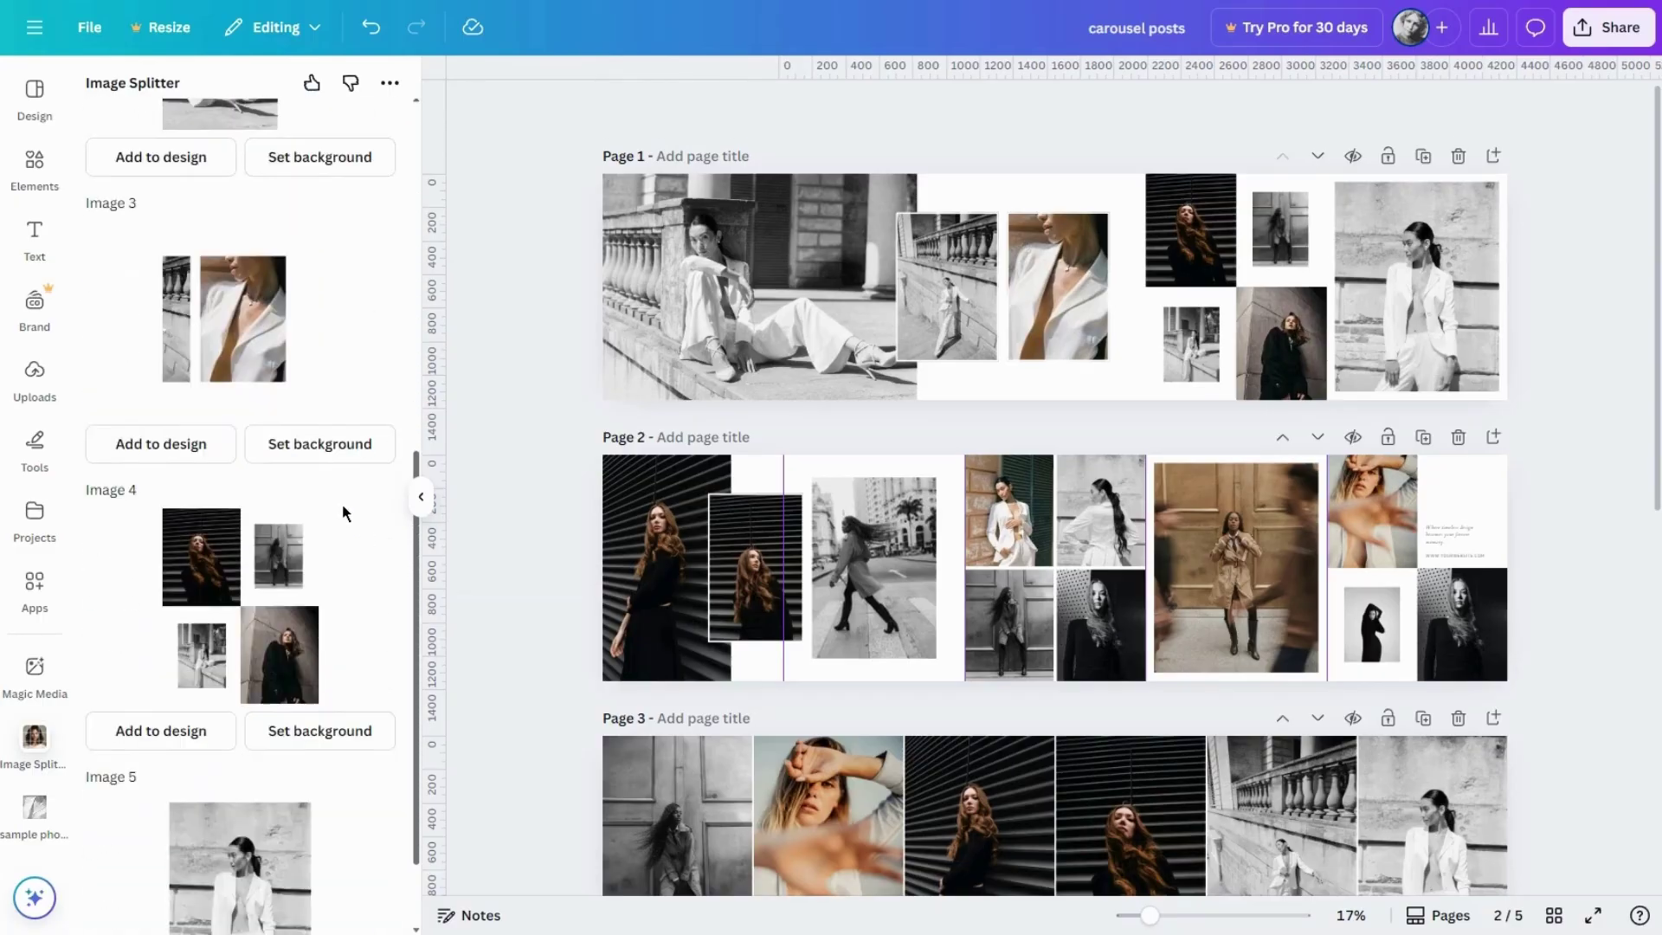
scroll(343, 512, down, 2)
scroll(343, 512, up, 5)
scroll(344, 512, up, 4)
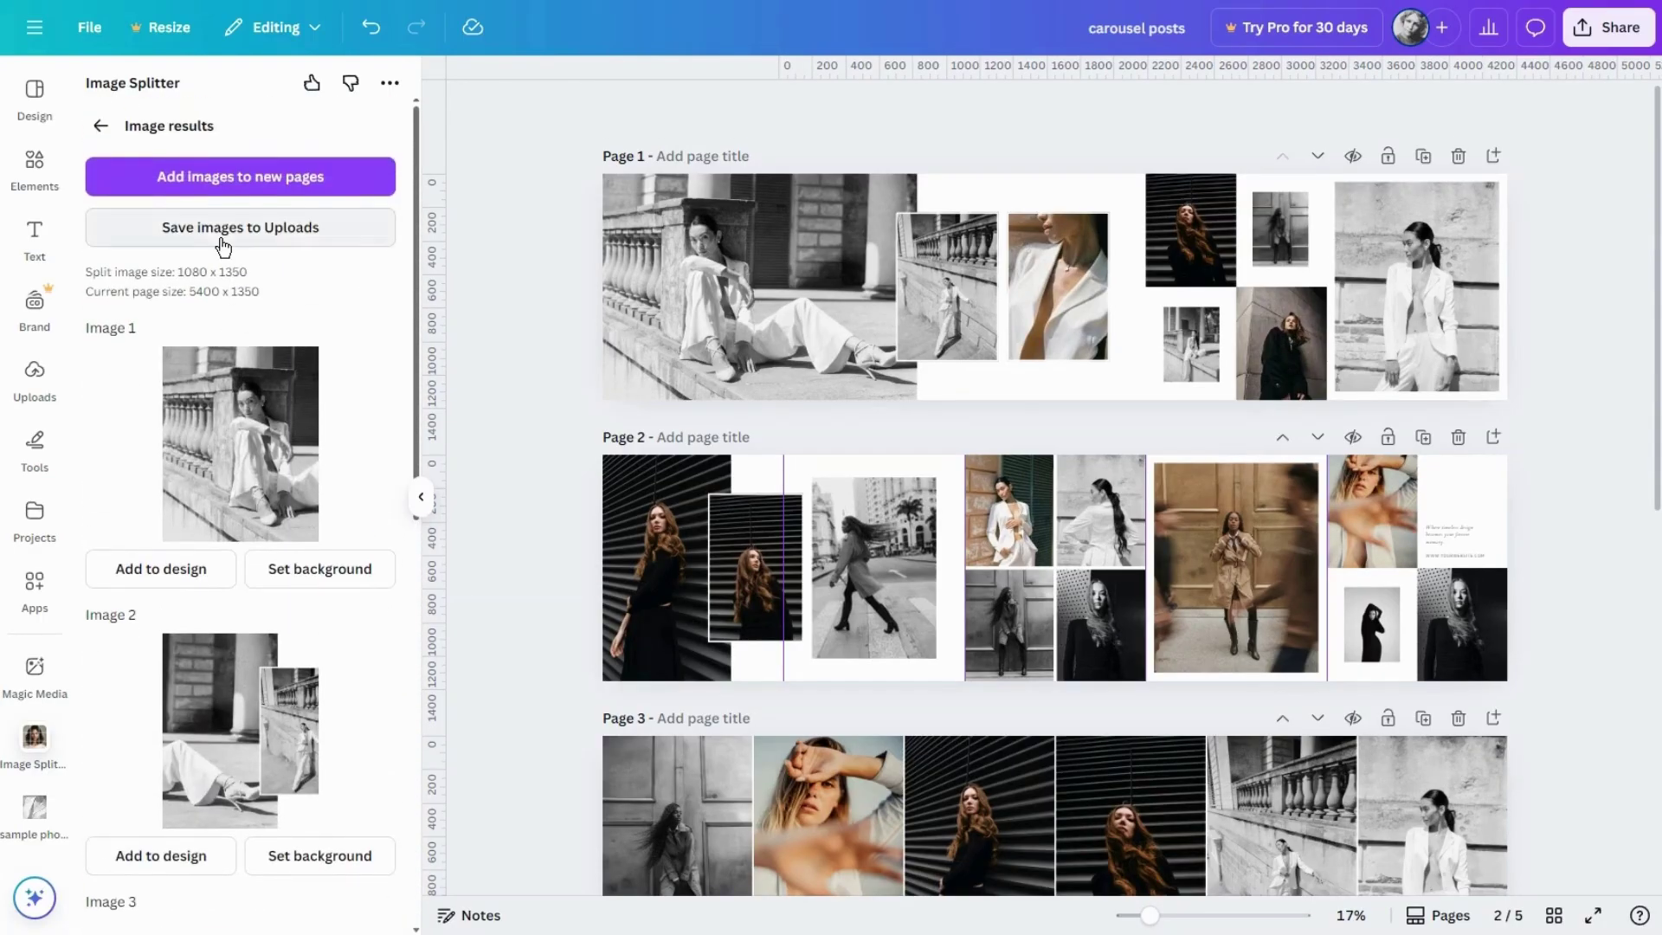
click(223, 229)
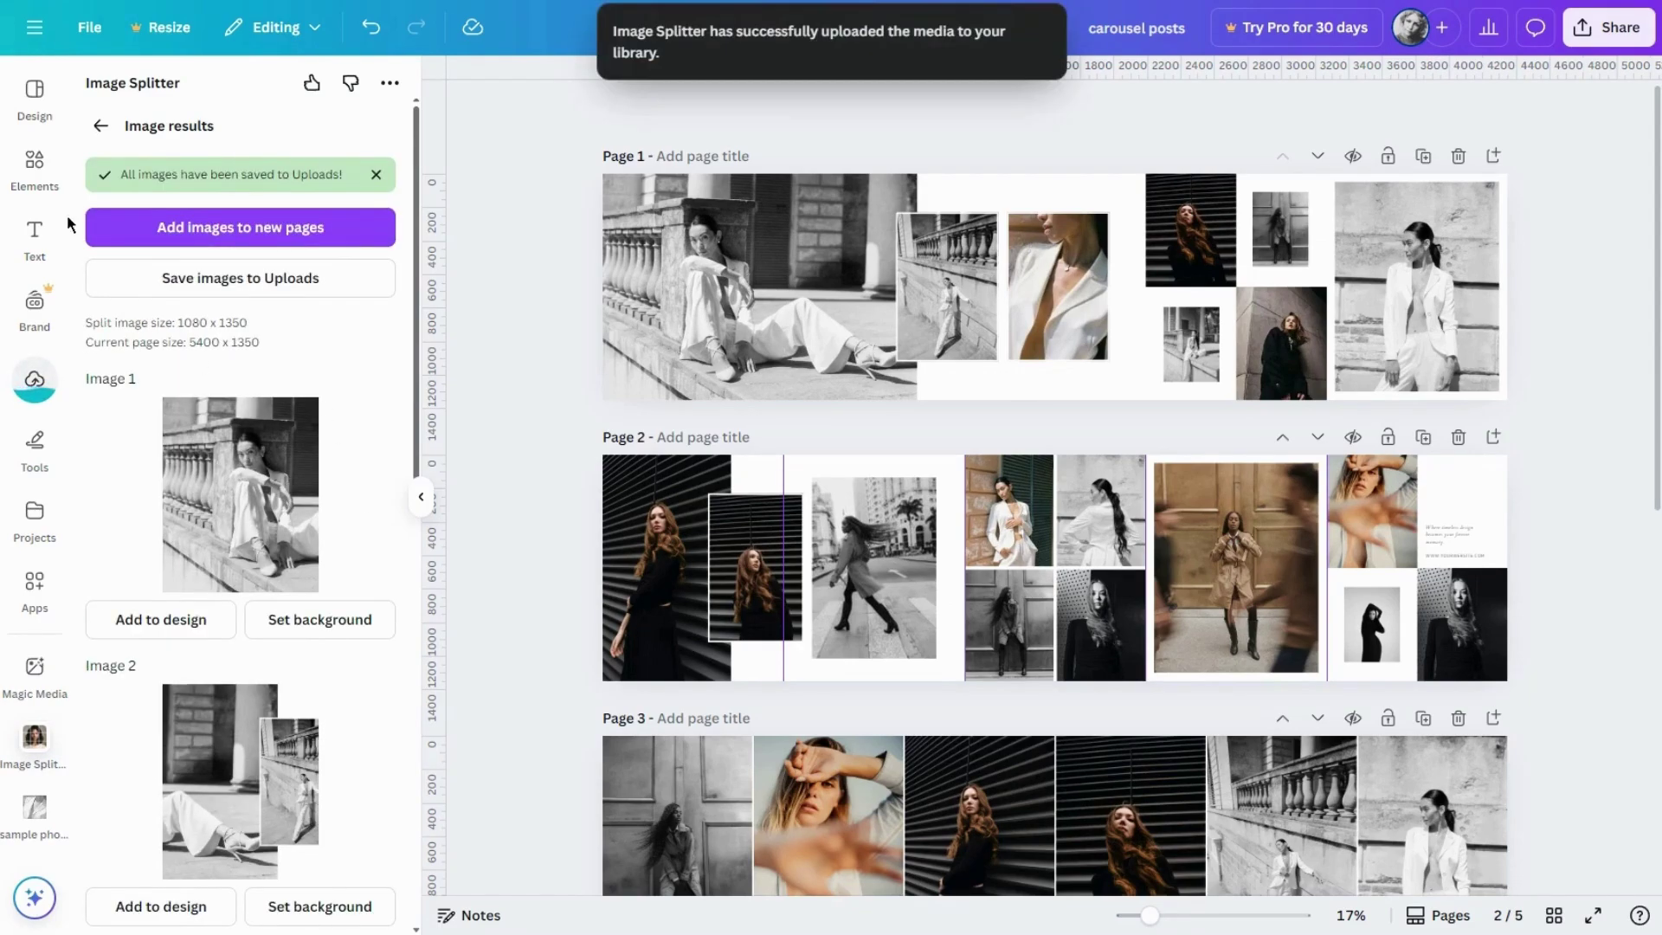
Start over in Image Splitter and set up the current design's export as PNG with only page 2 selected
click(101, 127)
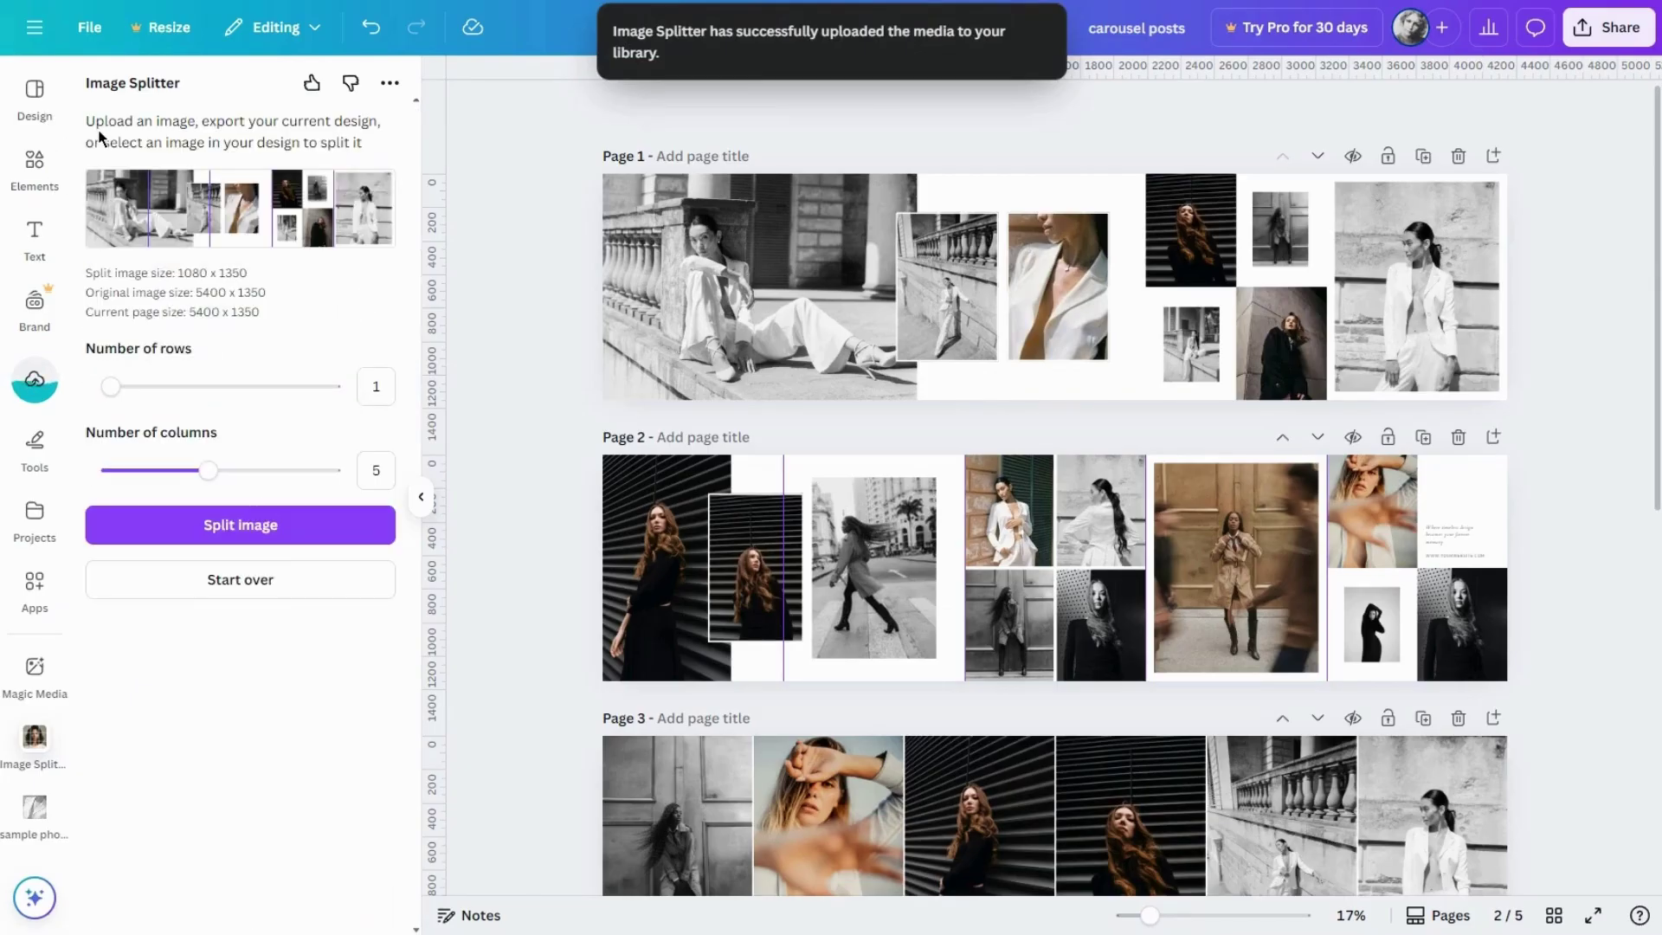
click(241, 582)
click(241, 195)
click(245, 195)
click(205, 318)
click(271, 468)
click(163, 595)
click(258, 702)
click(260, 753)
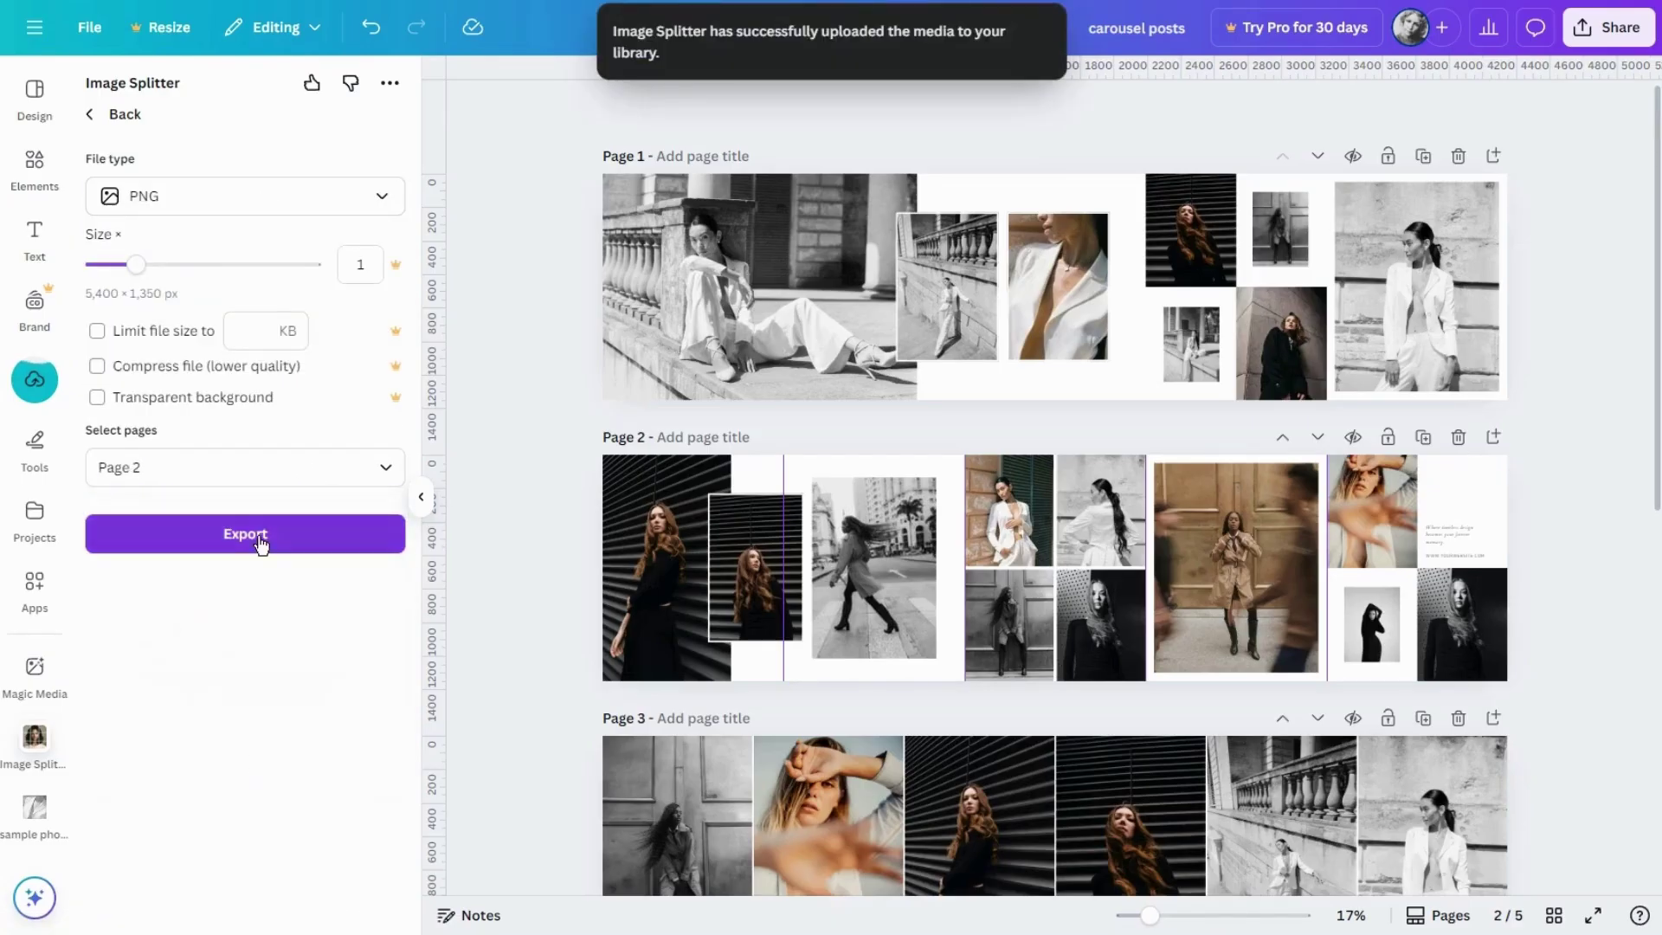
Export page 2, split it into 1 row and 5 columns, and save all the resulting images to Uploads
click(260, 535)
click(272, 536)
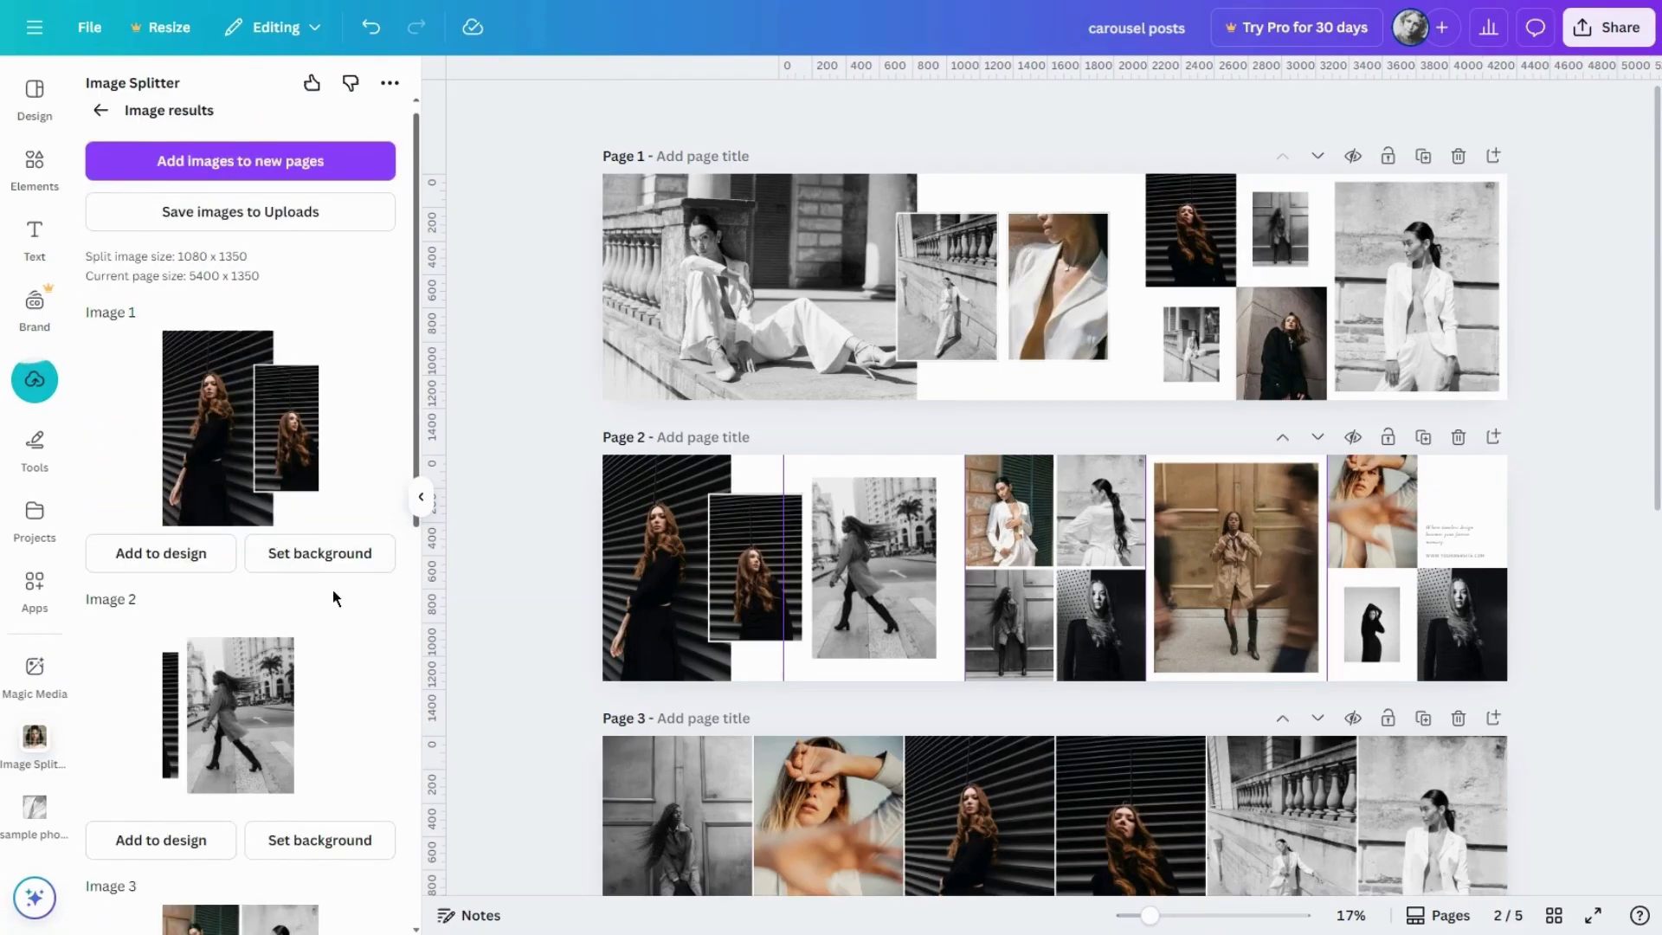
scroll(334, 597, down, 9)
scroll(358, 678, up, 9)
click(226, 230)
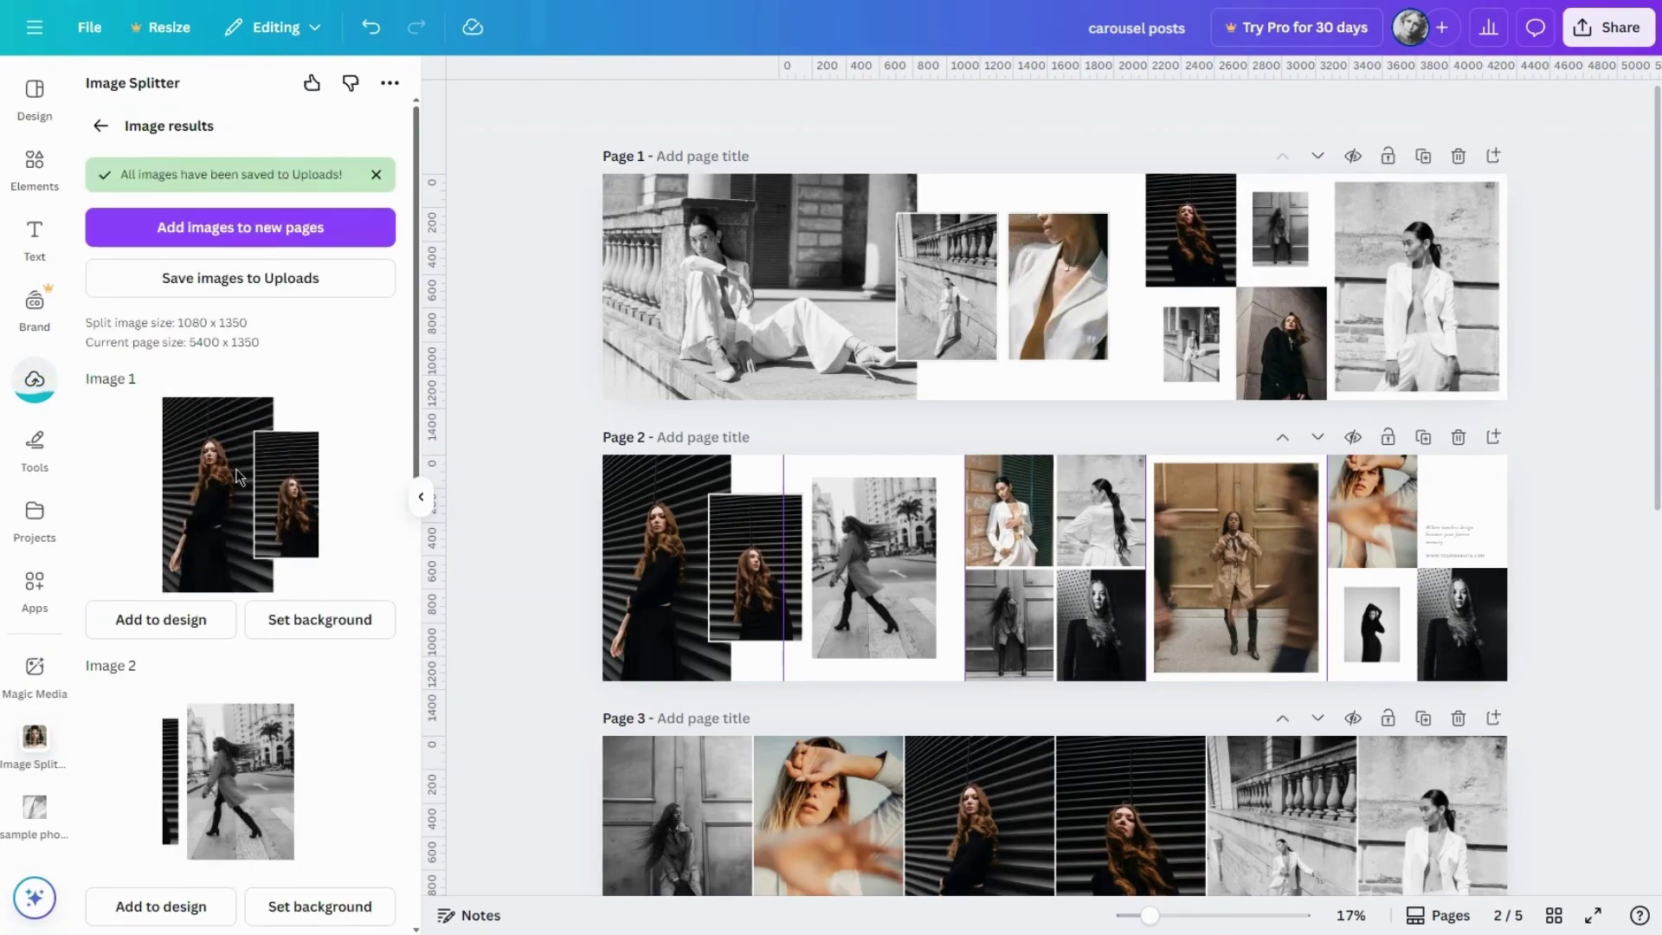
click(102, 126)
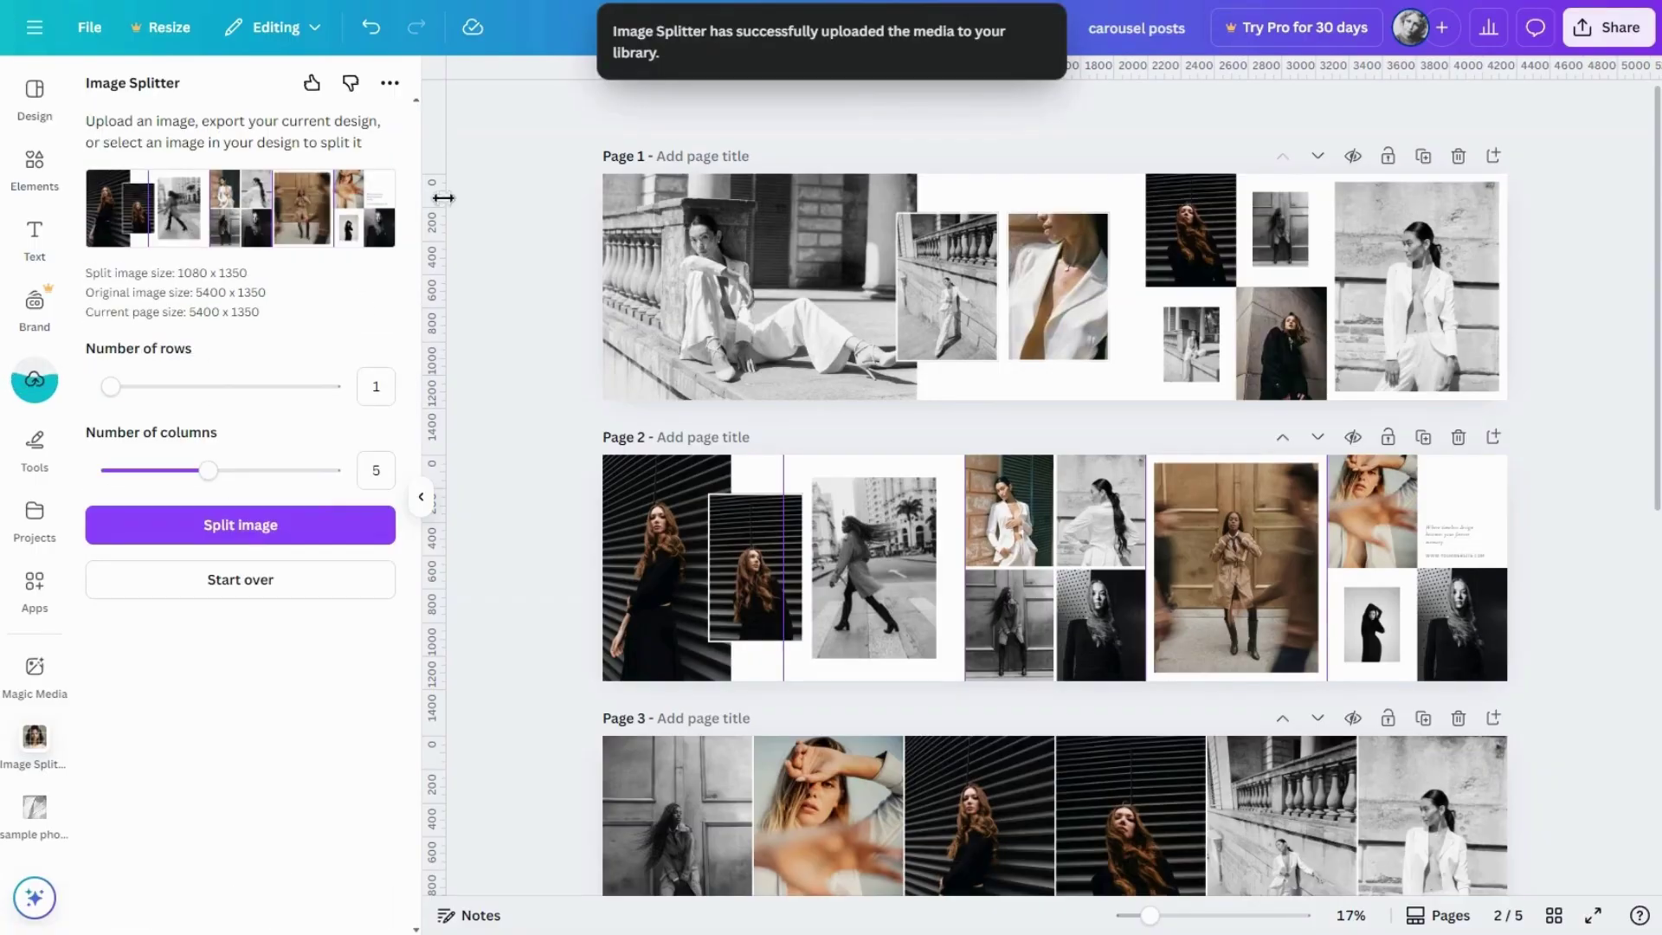
Return to the home page and create a new blank Instagram Post (4:5) design
click(32, 29)
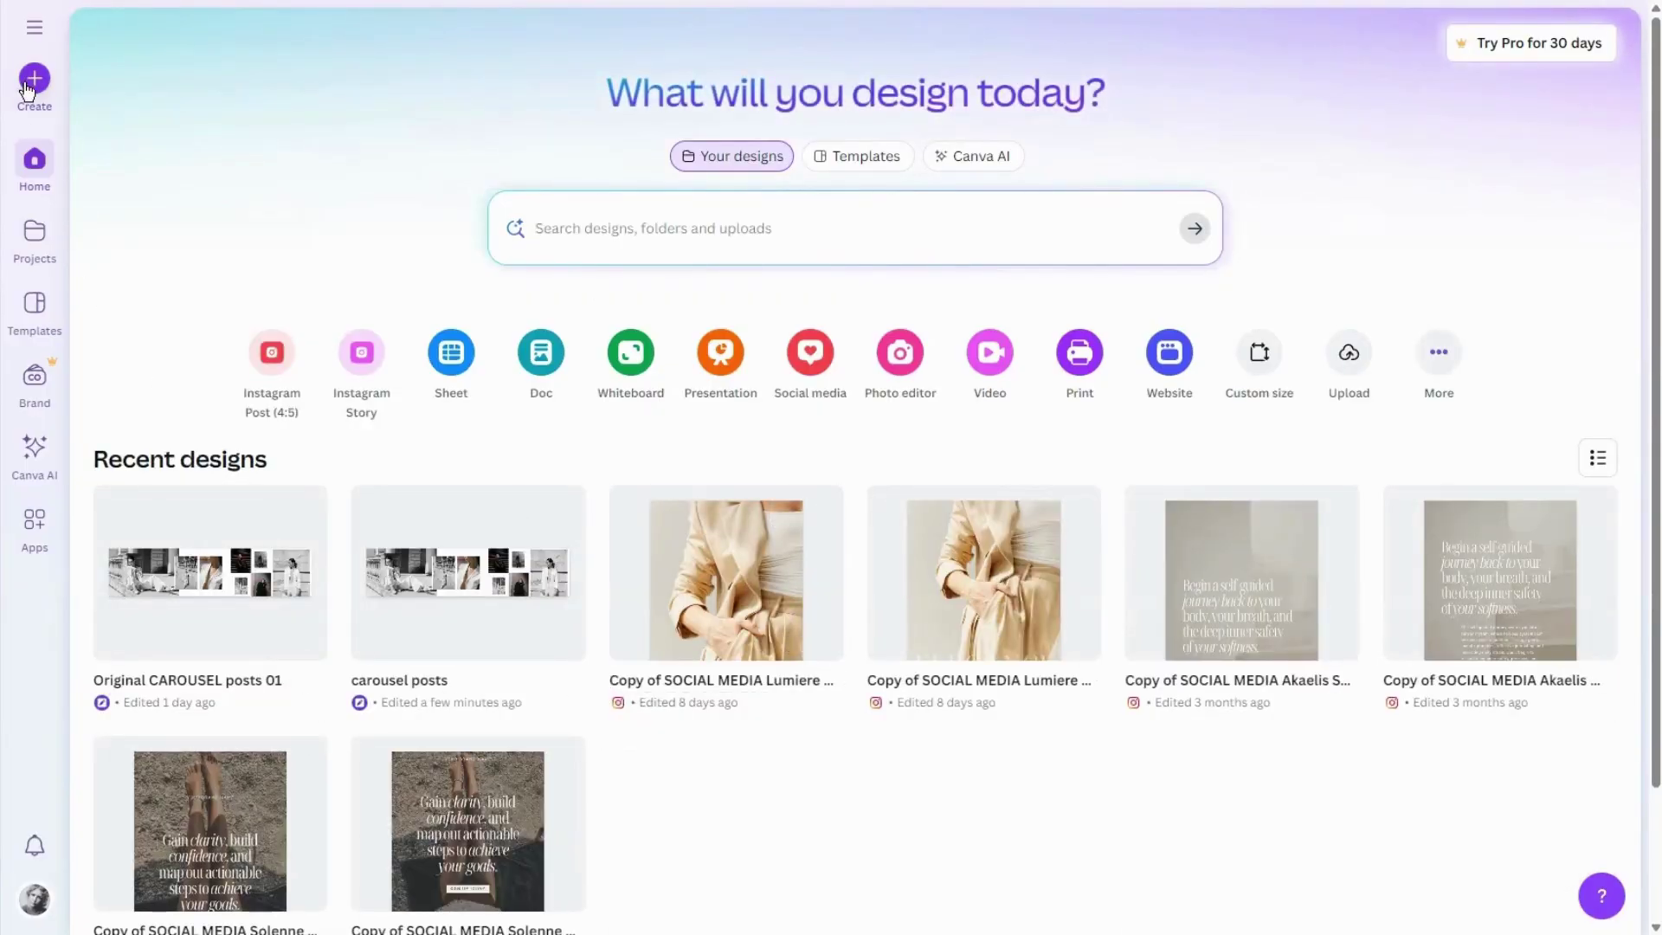
click(29, 85)
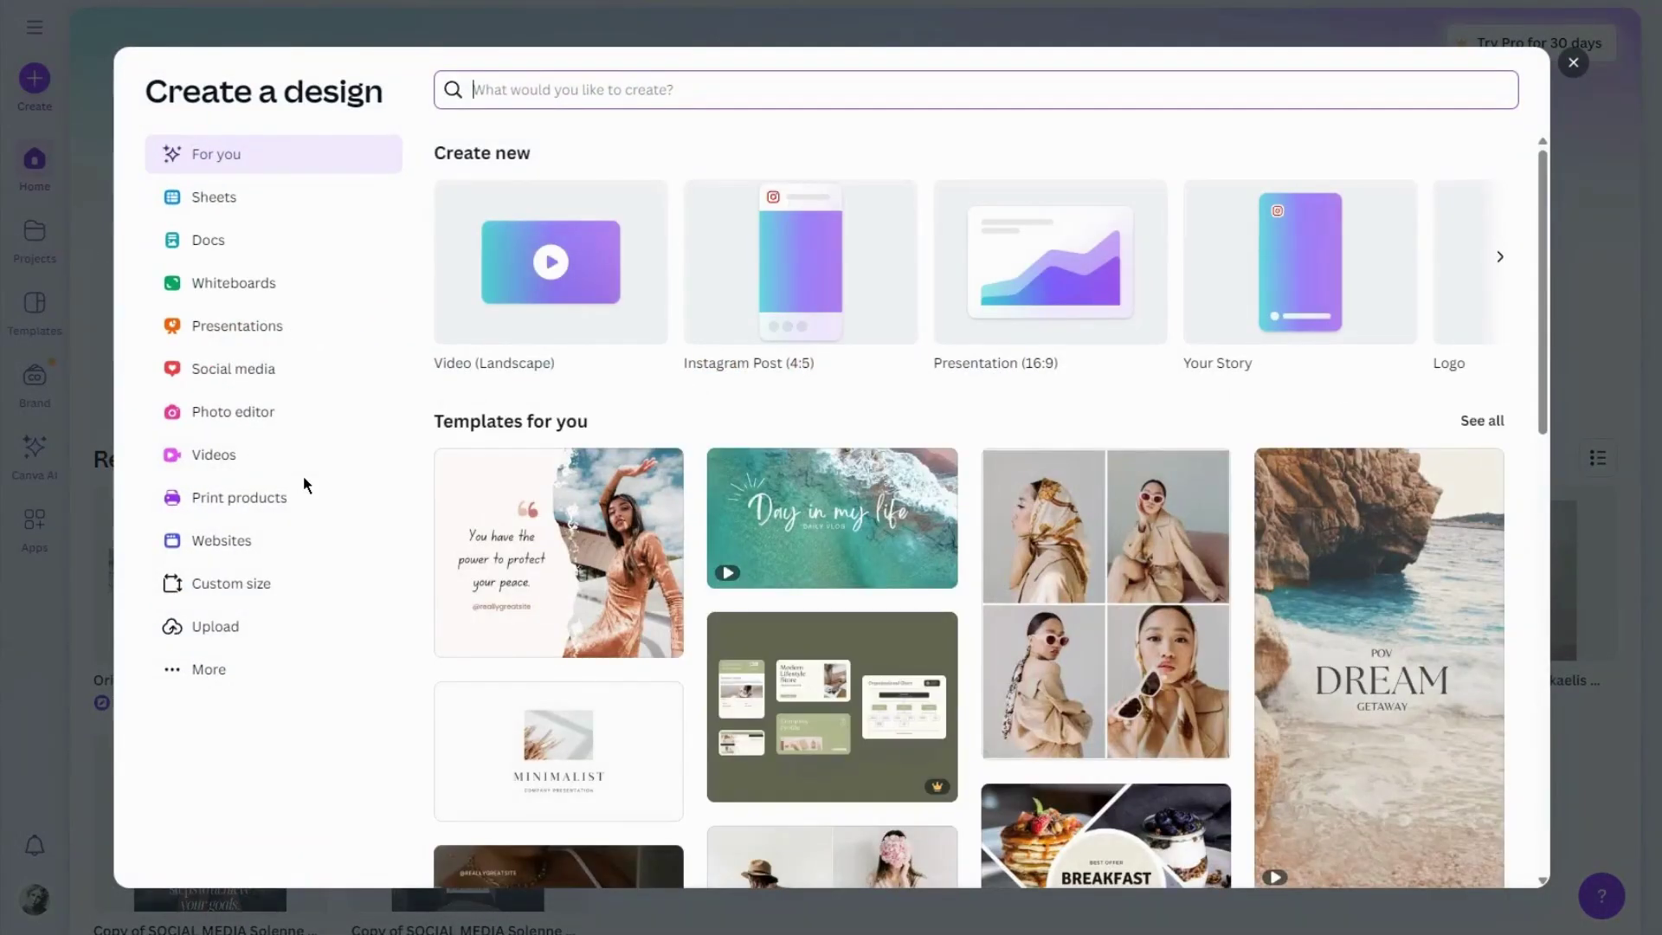
click(809, 325)
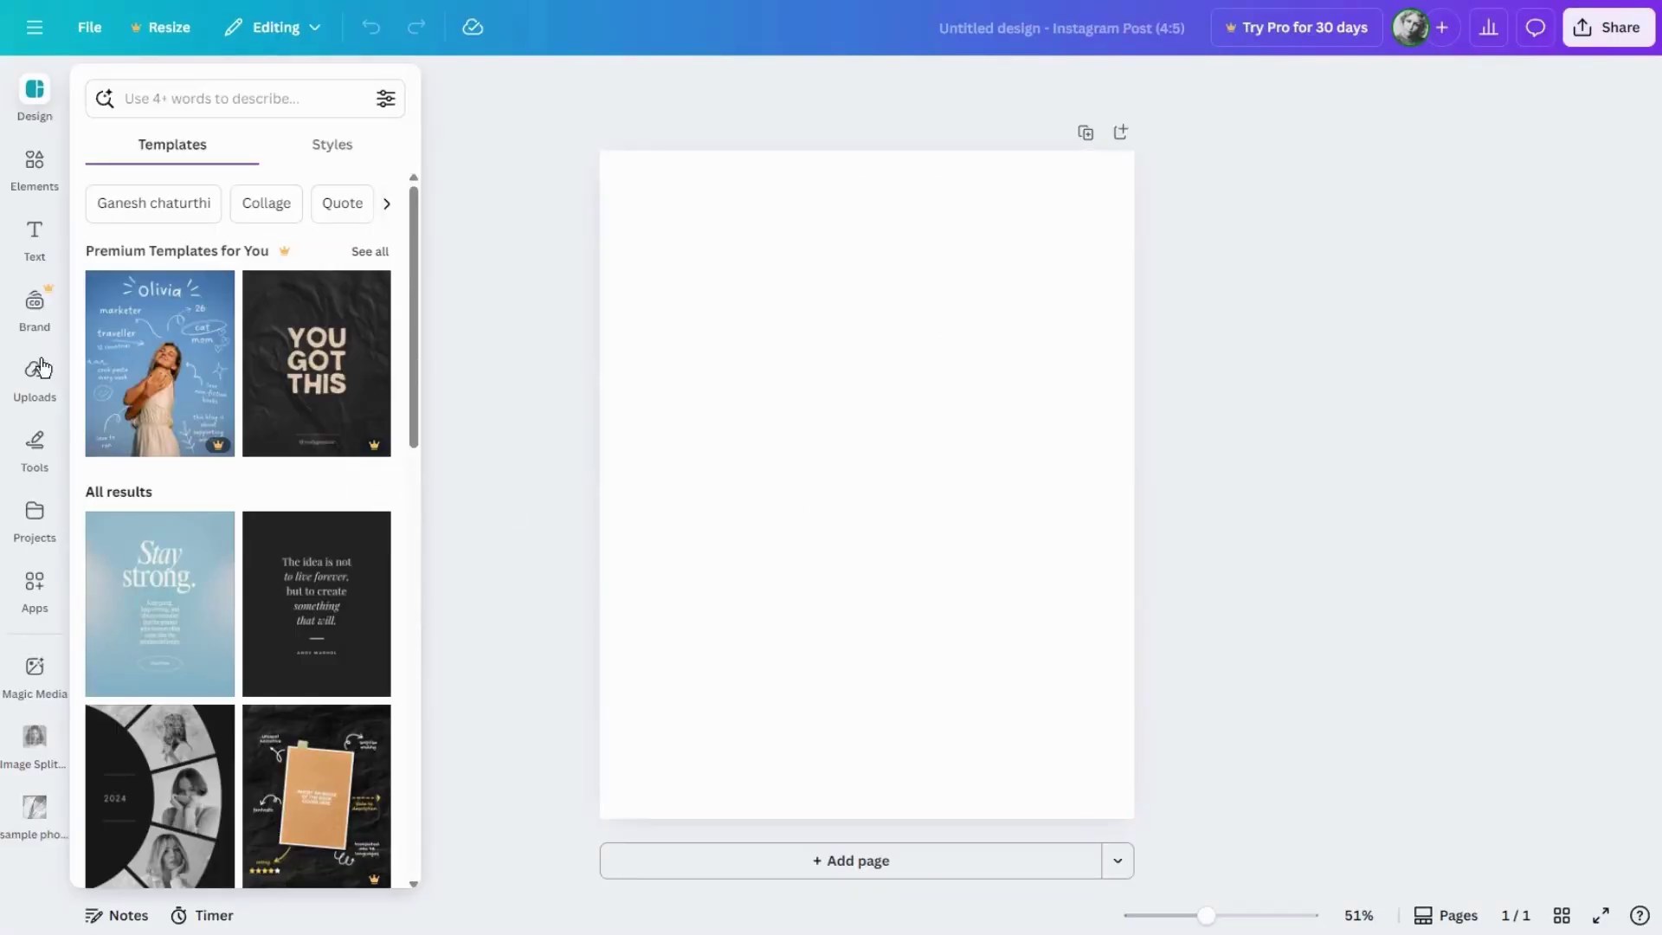
Search the elements for "grid" and fill the blank page with the single-cell grid
click(42, 179)
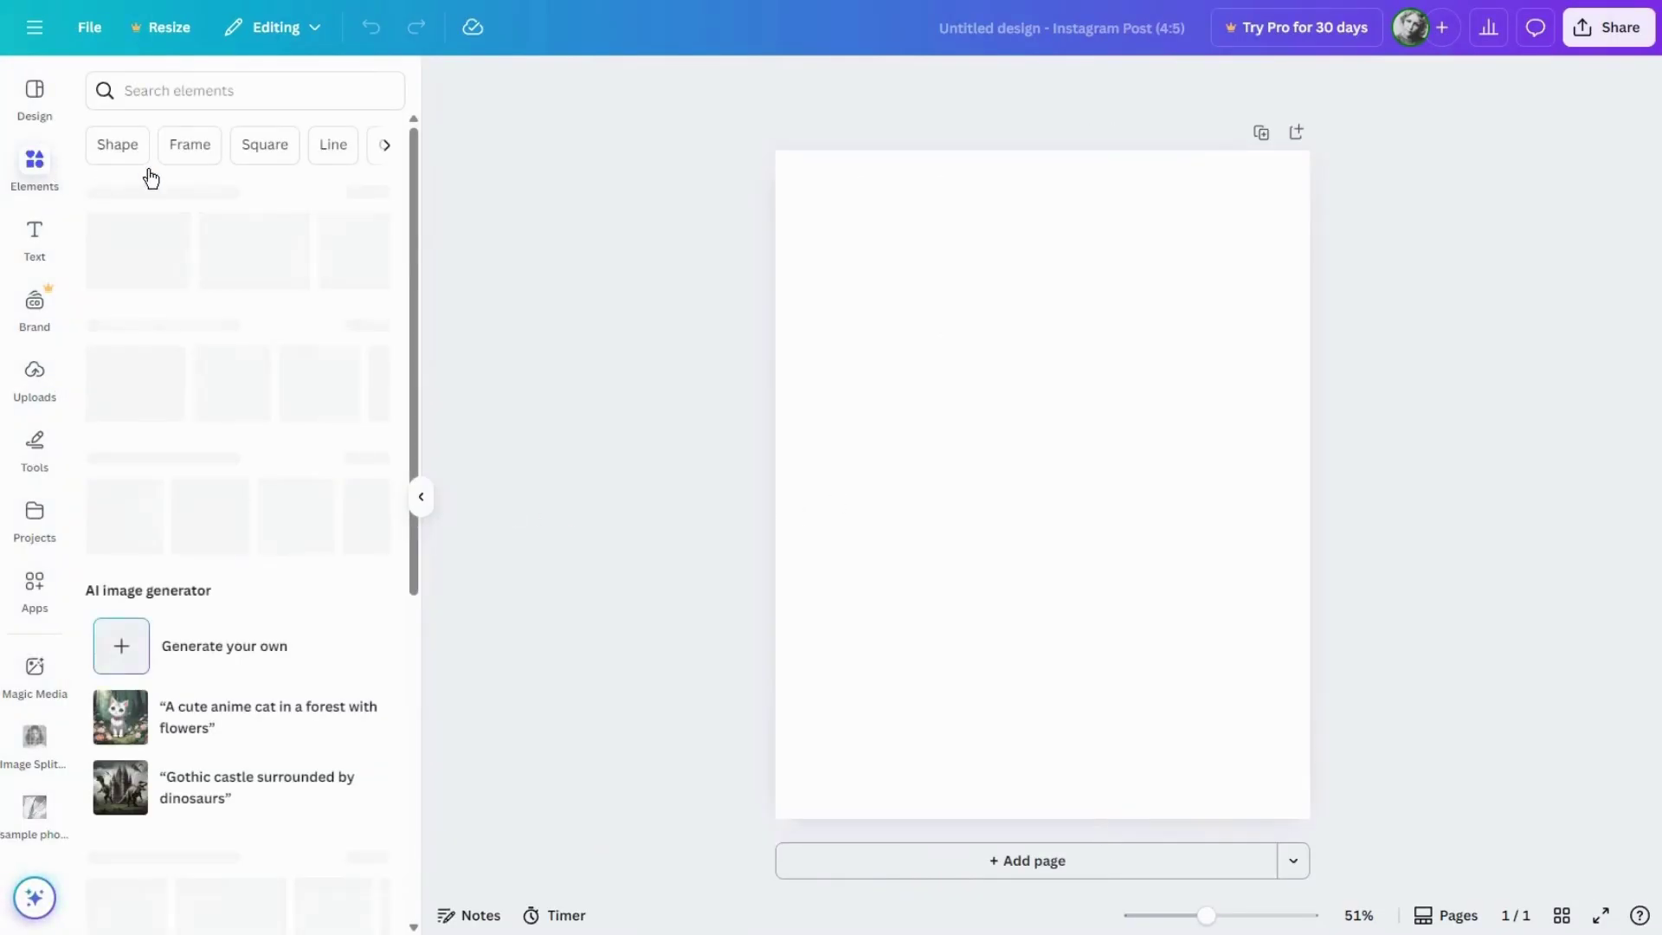
click(230, 93)
text(grid)
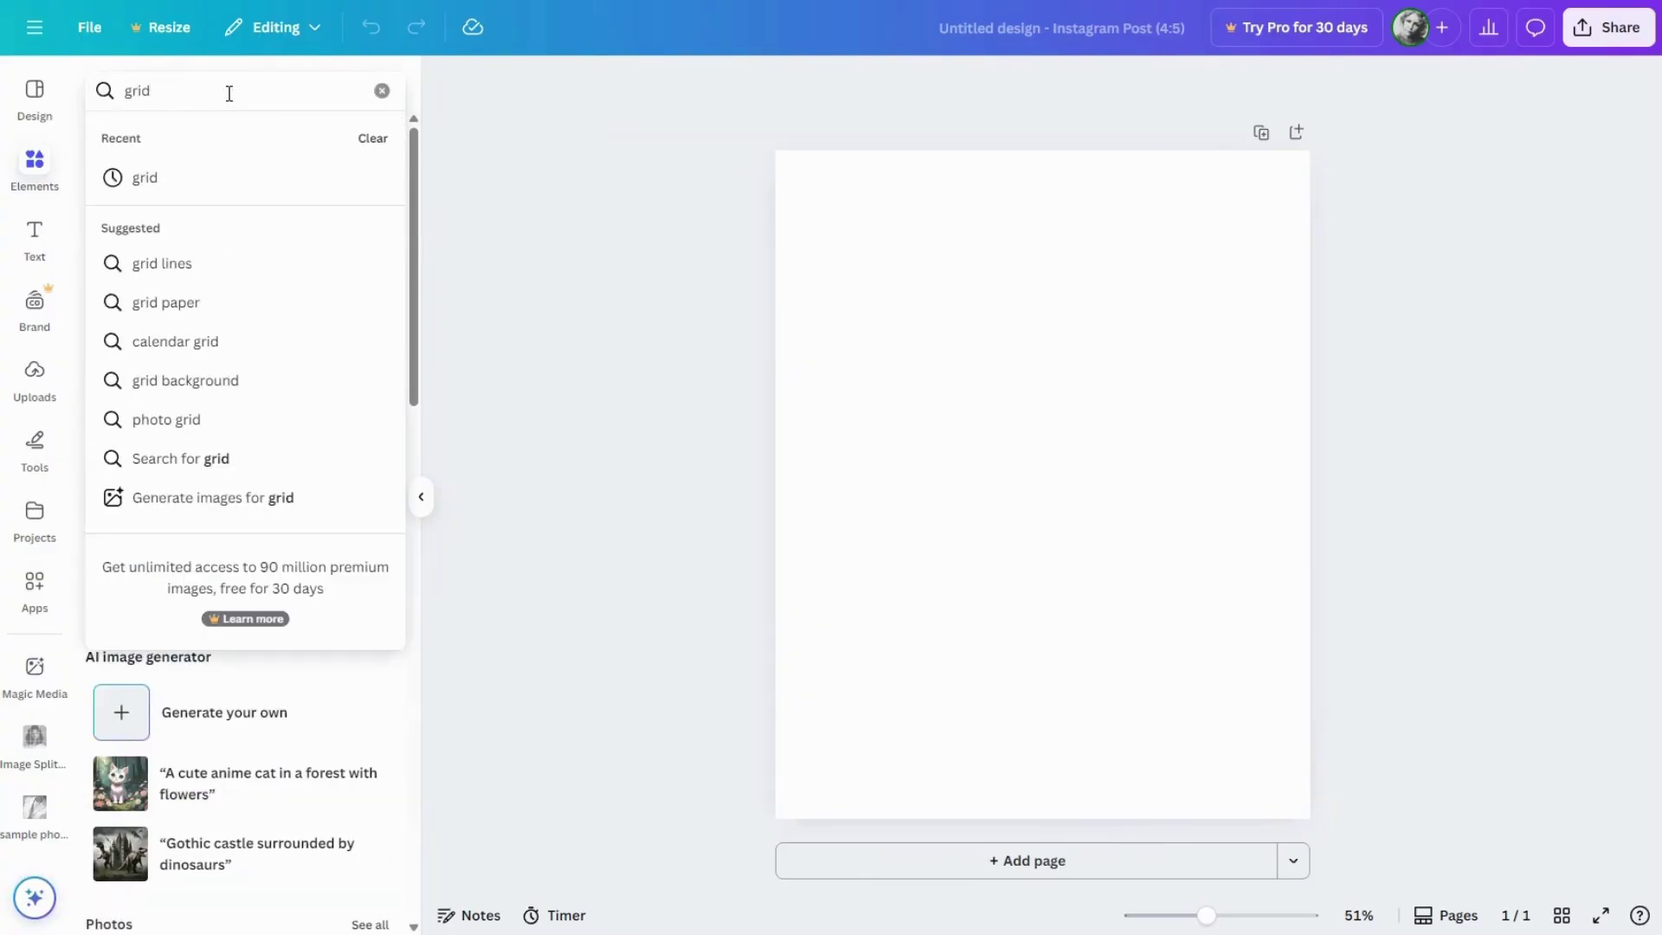
key(Return)
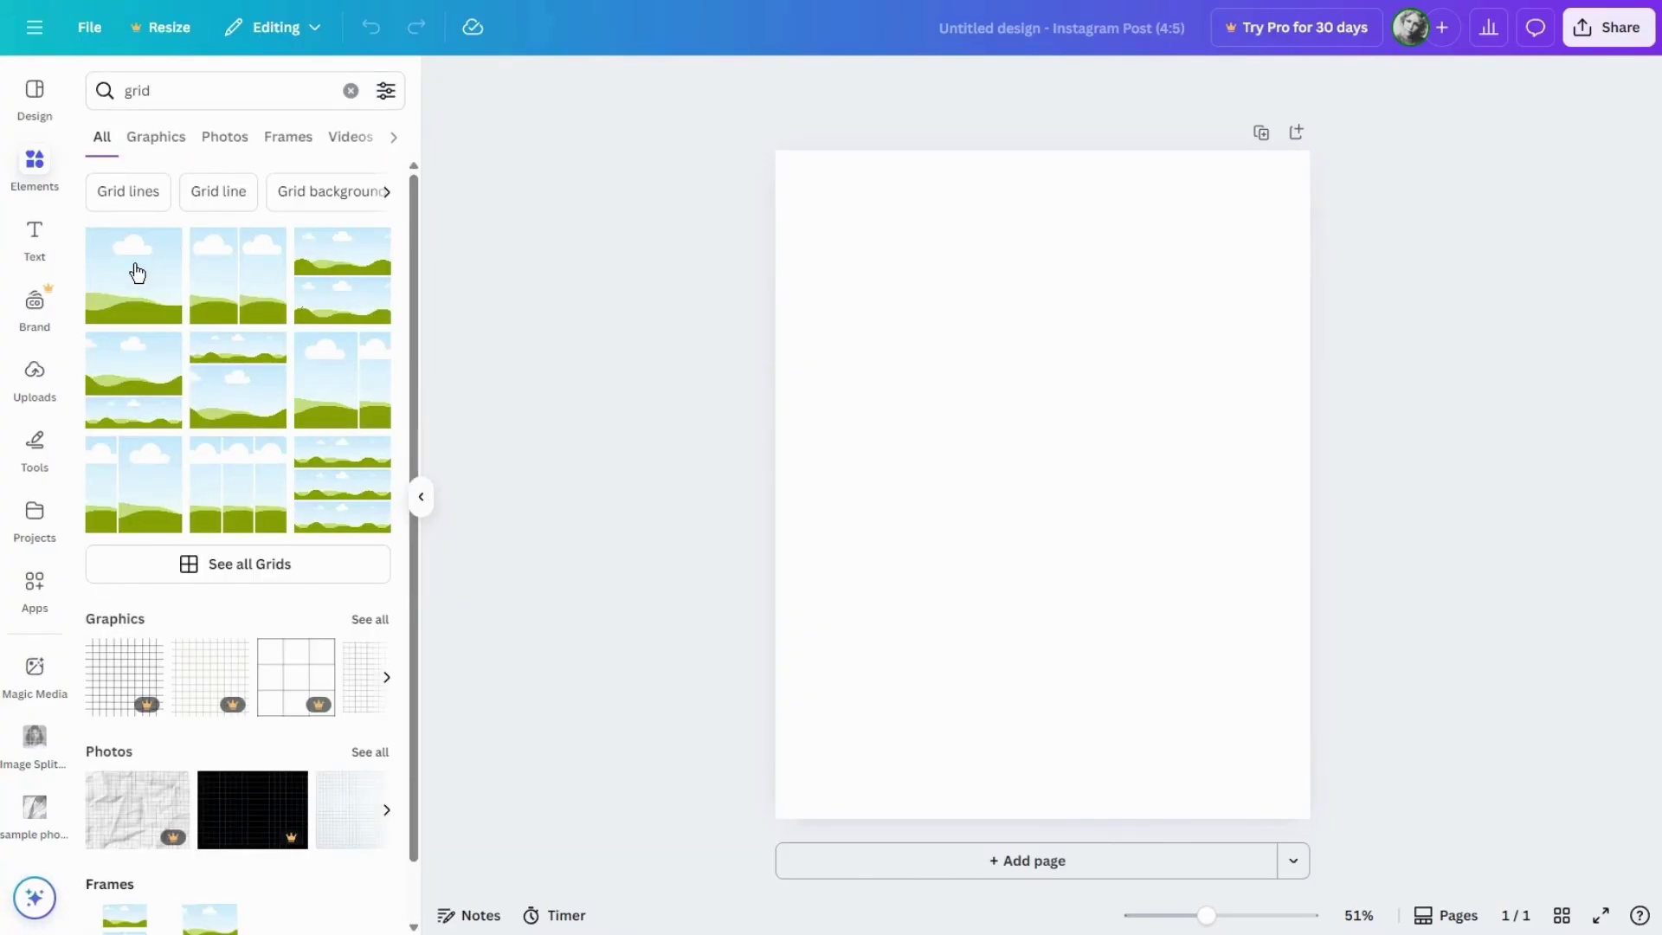
click(137, 274)
click(1461, 550)
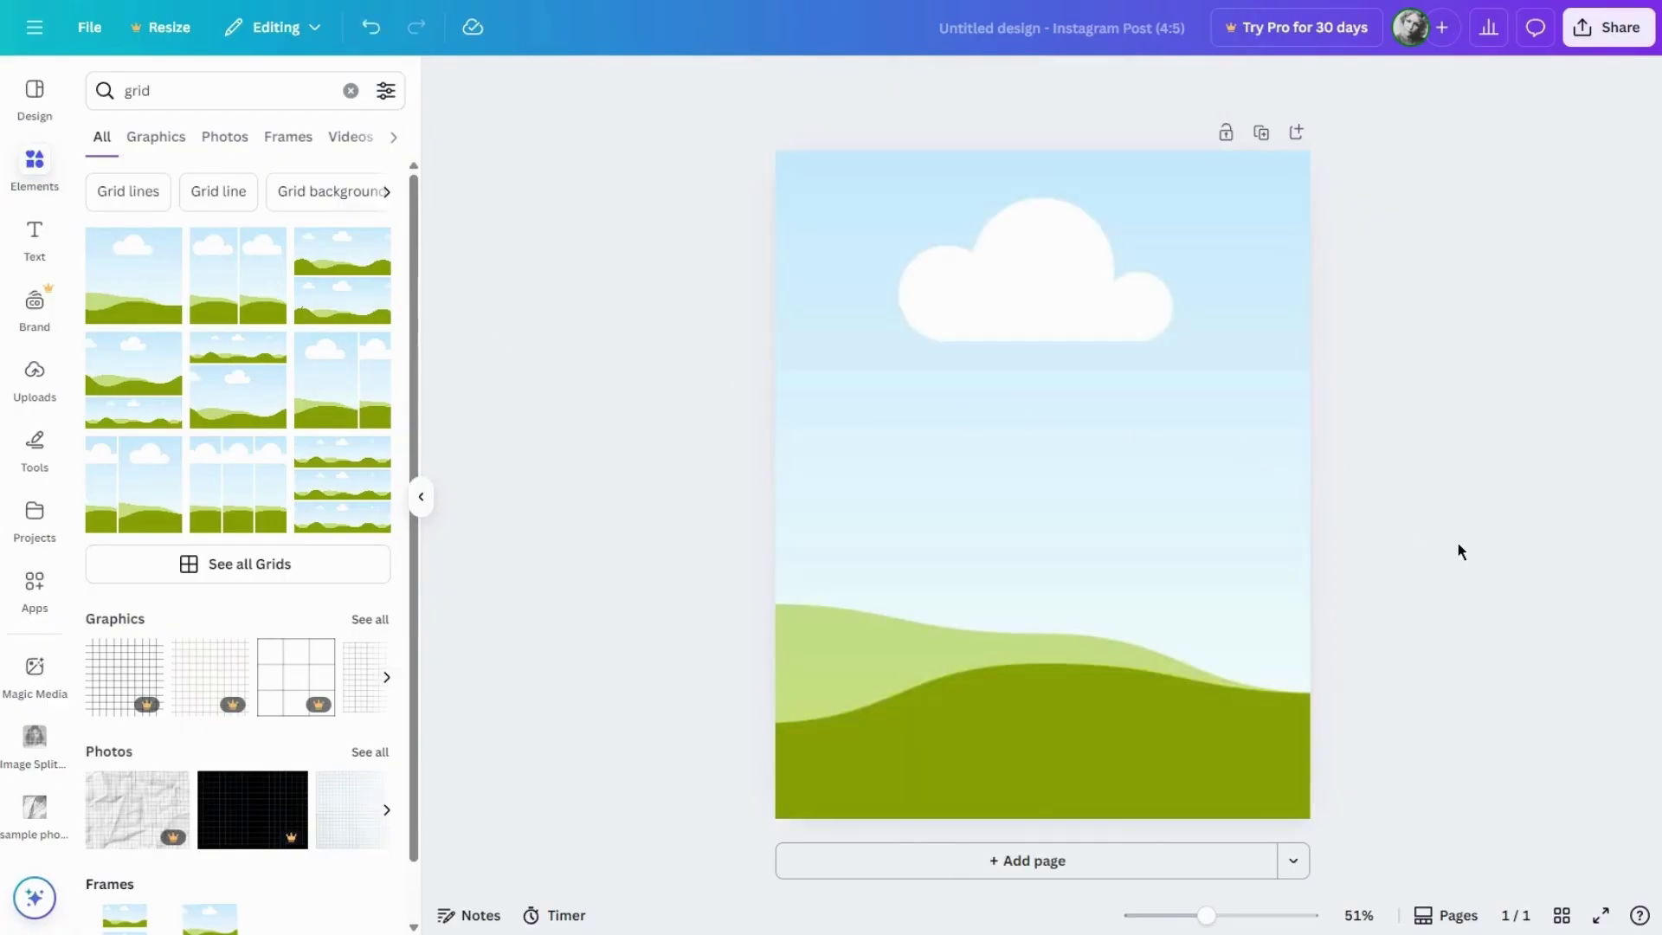
Duplicate the grid page four times to make five identical pages
click(420, 500)
click(1100, 161)
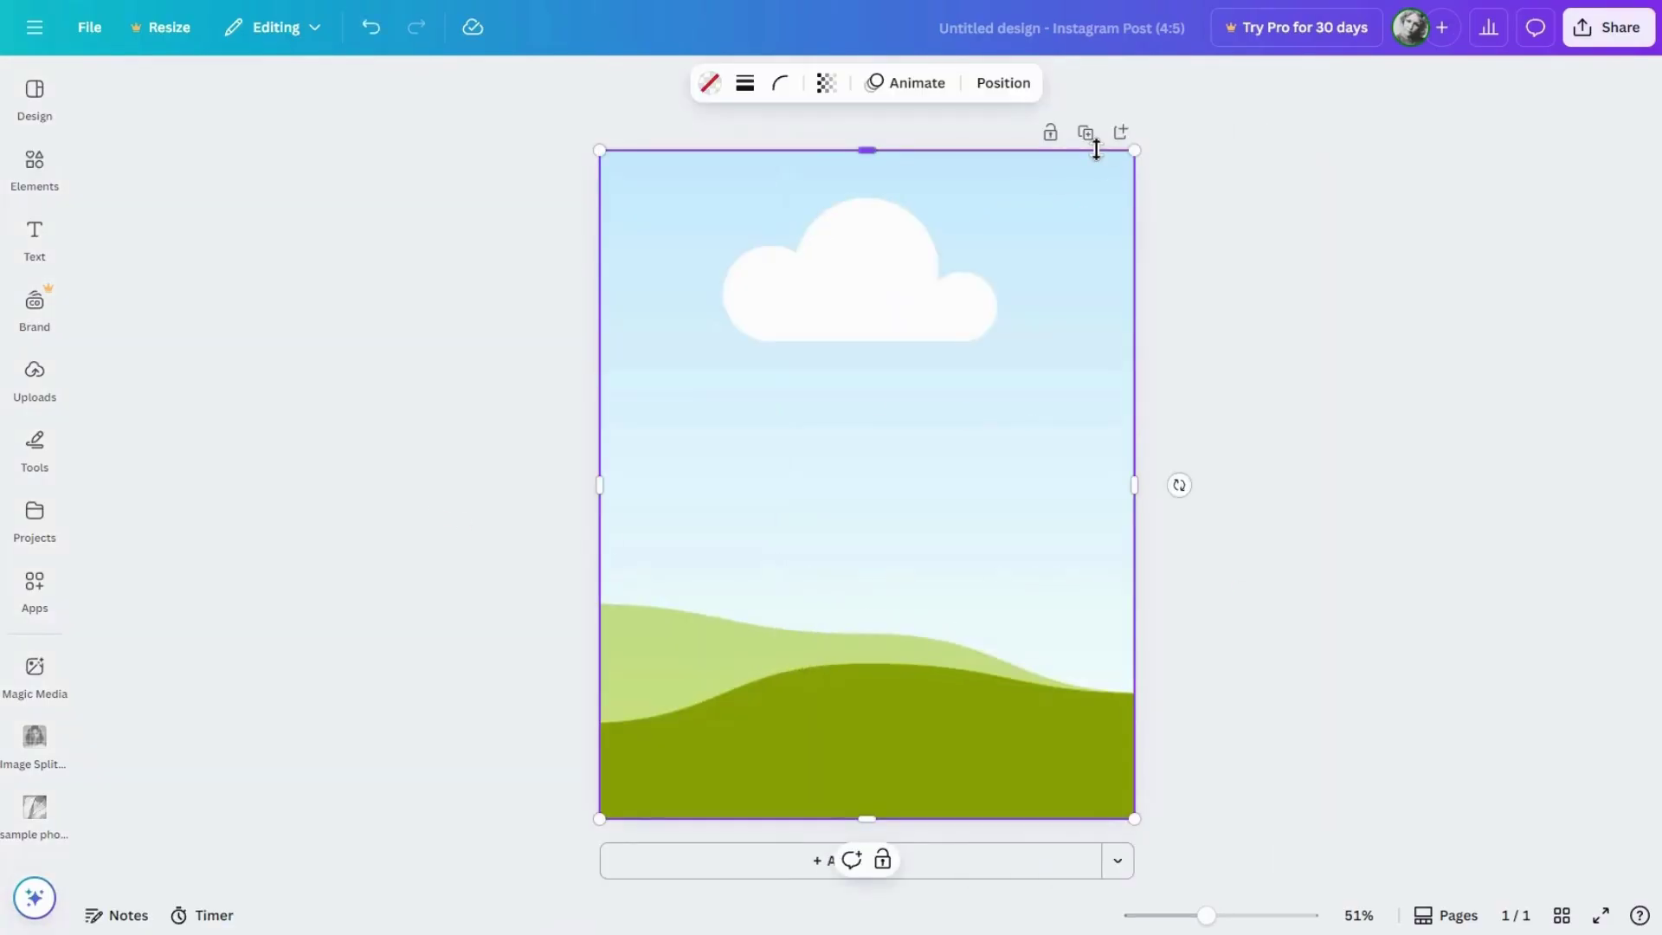
click(1086, 134)
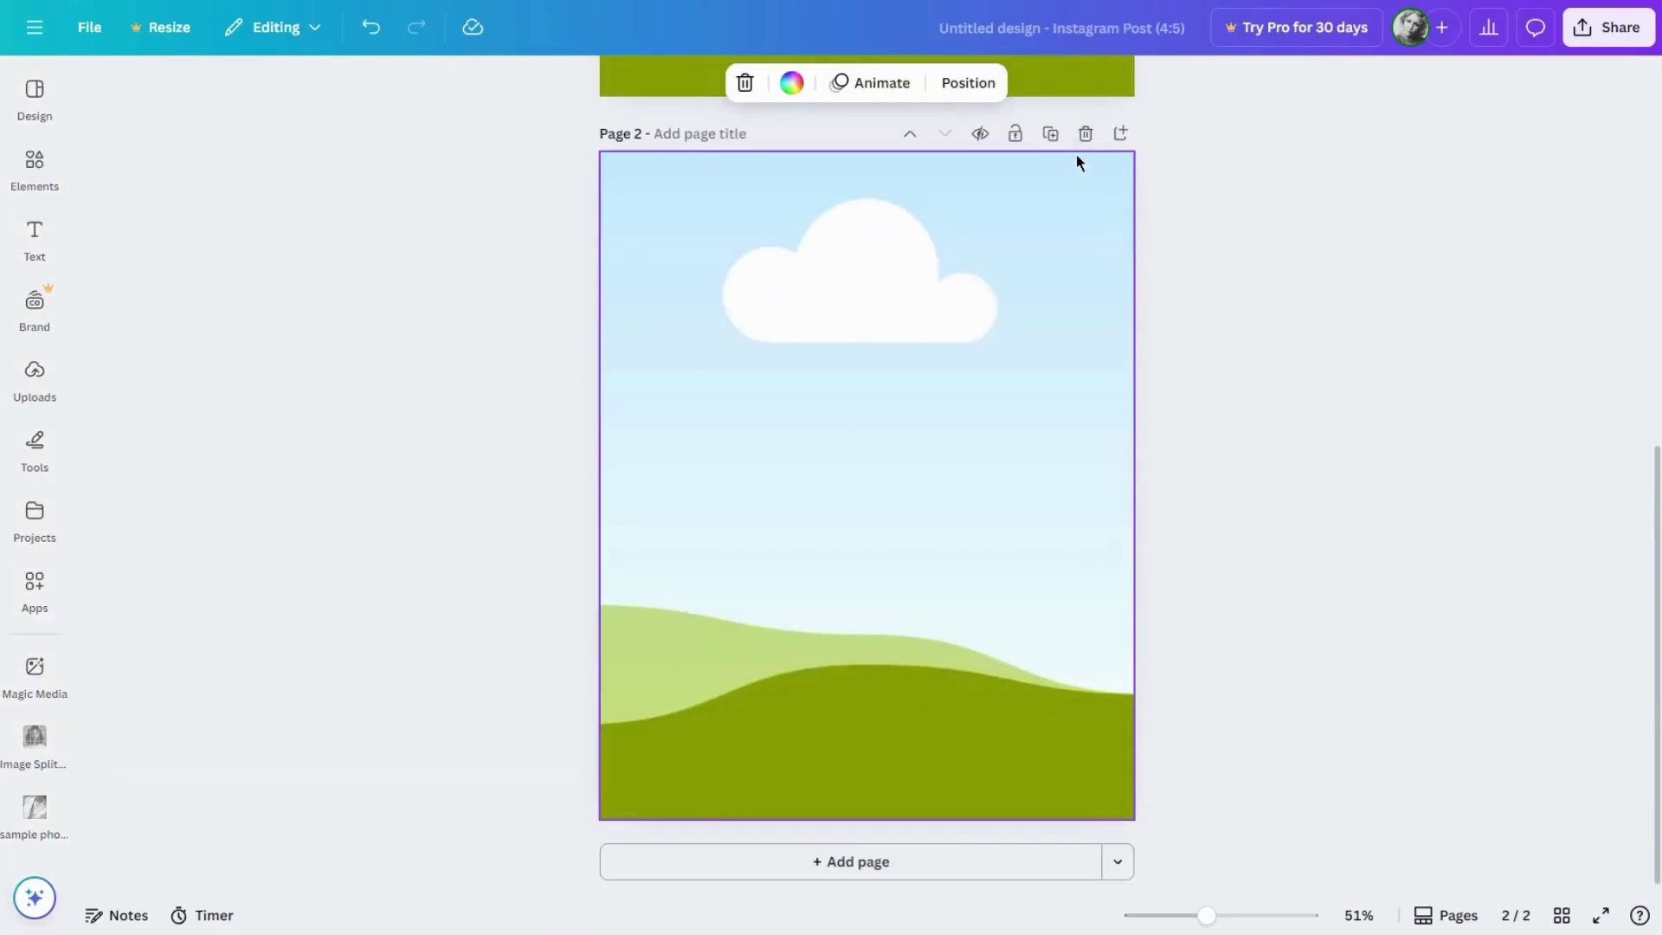
click(1051, 134)
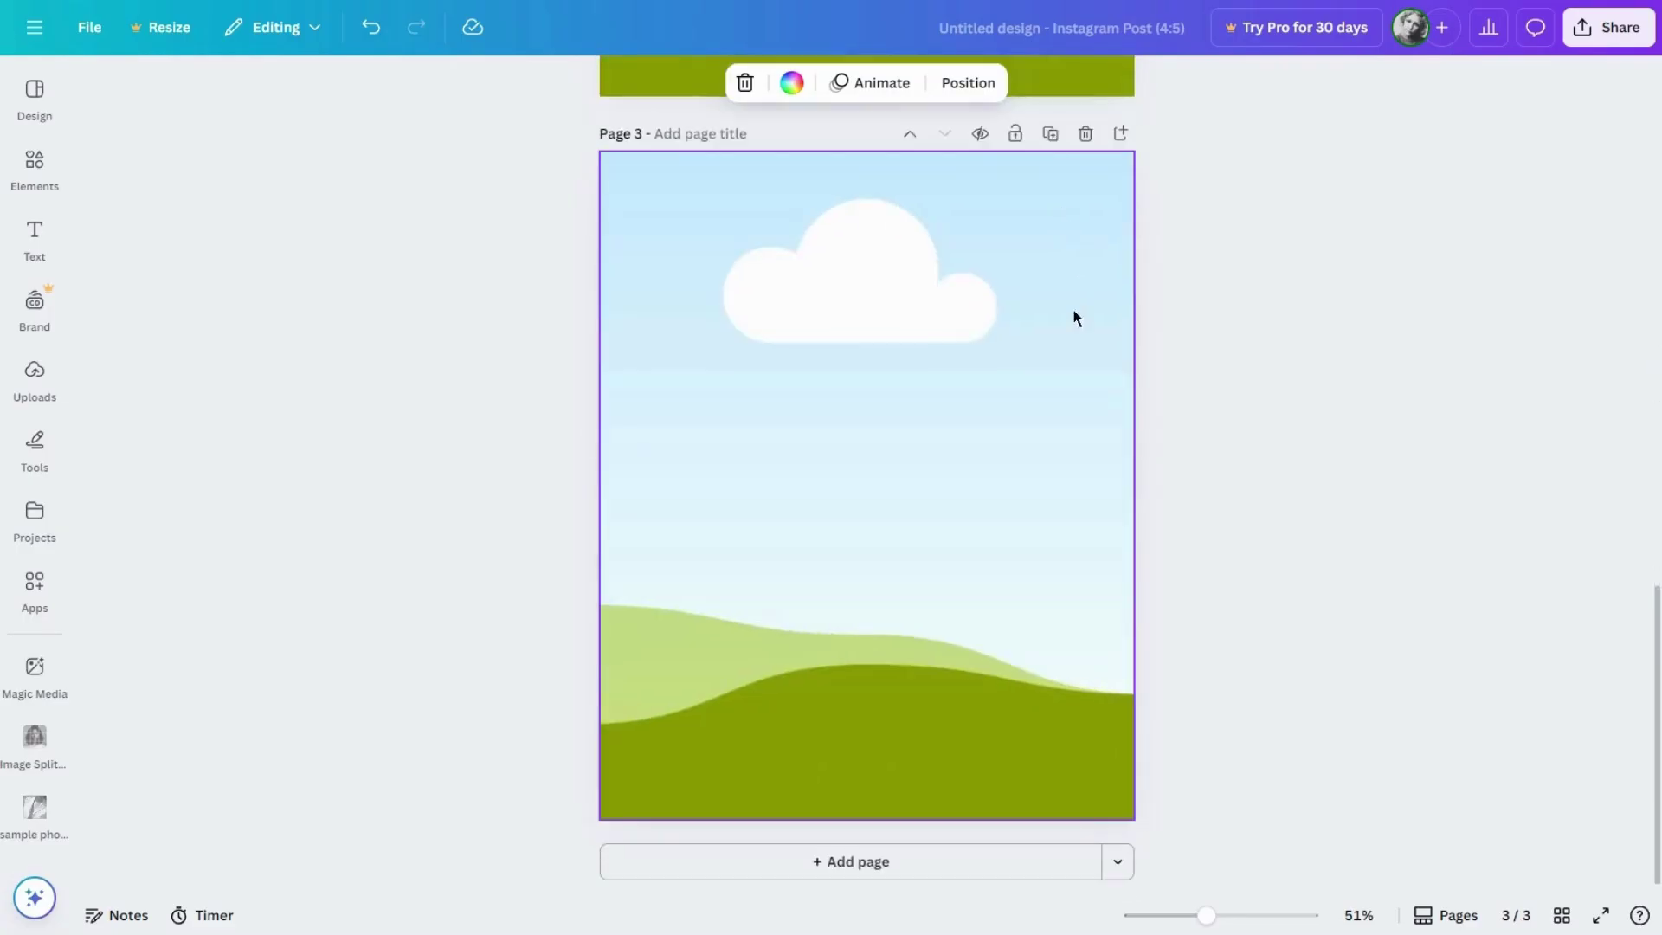
click(1051, 134)
click(1050, 137)
Select all five pages in the grid overview and duplicate them to make ten pages
click(1561, 917)
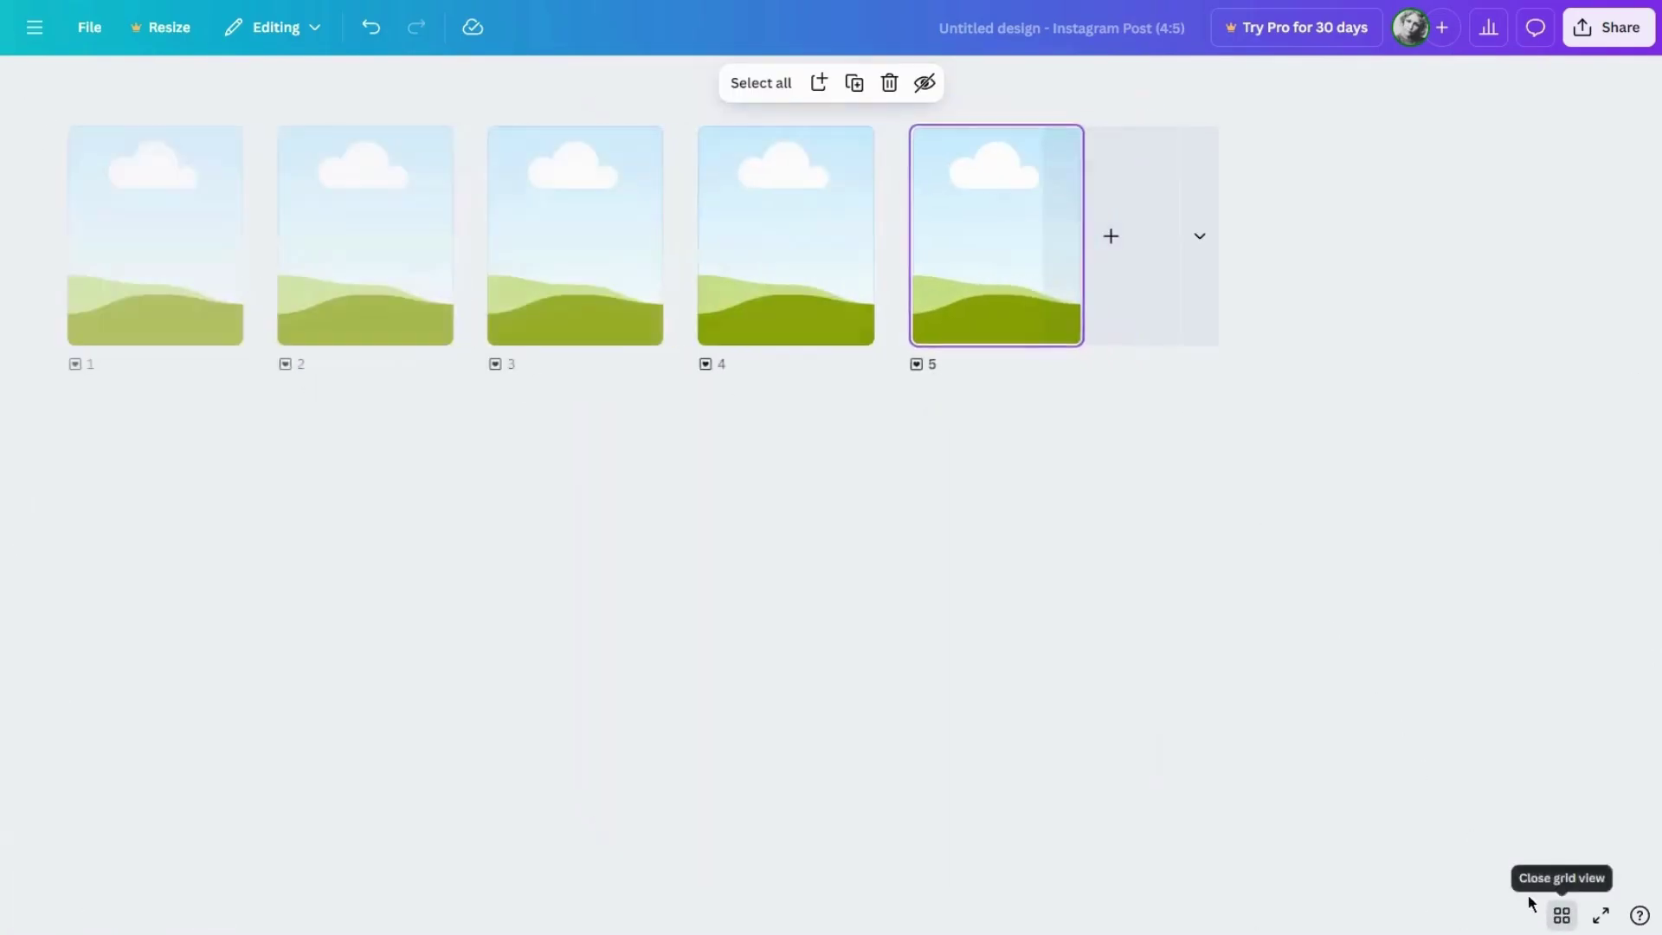
click(149, 286)
key(ctrl+a)
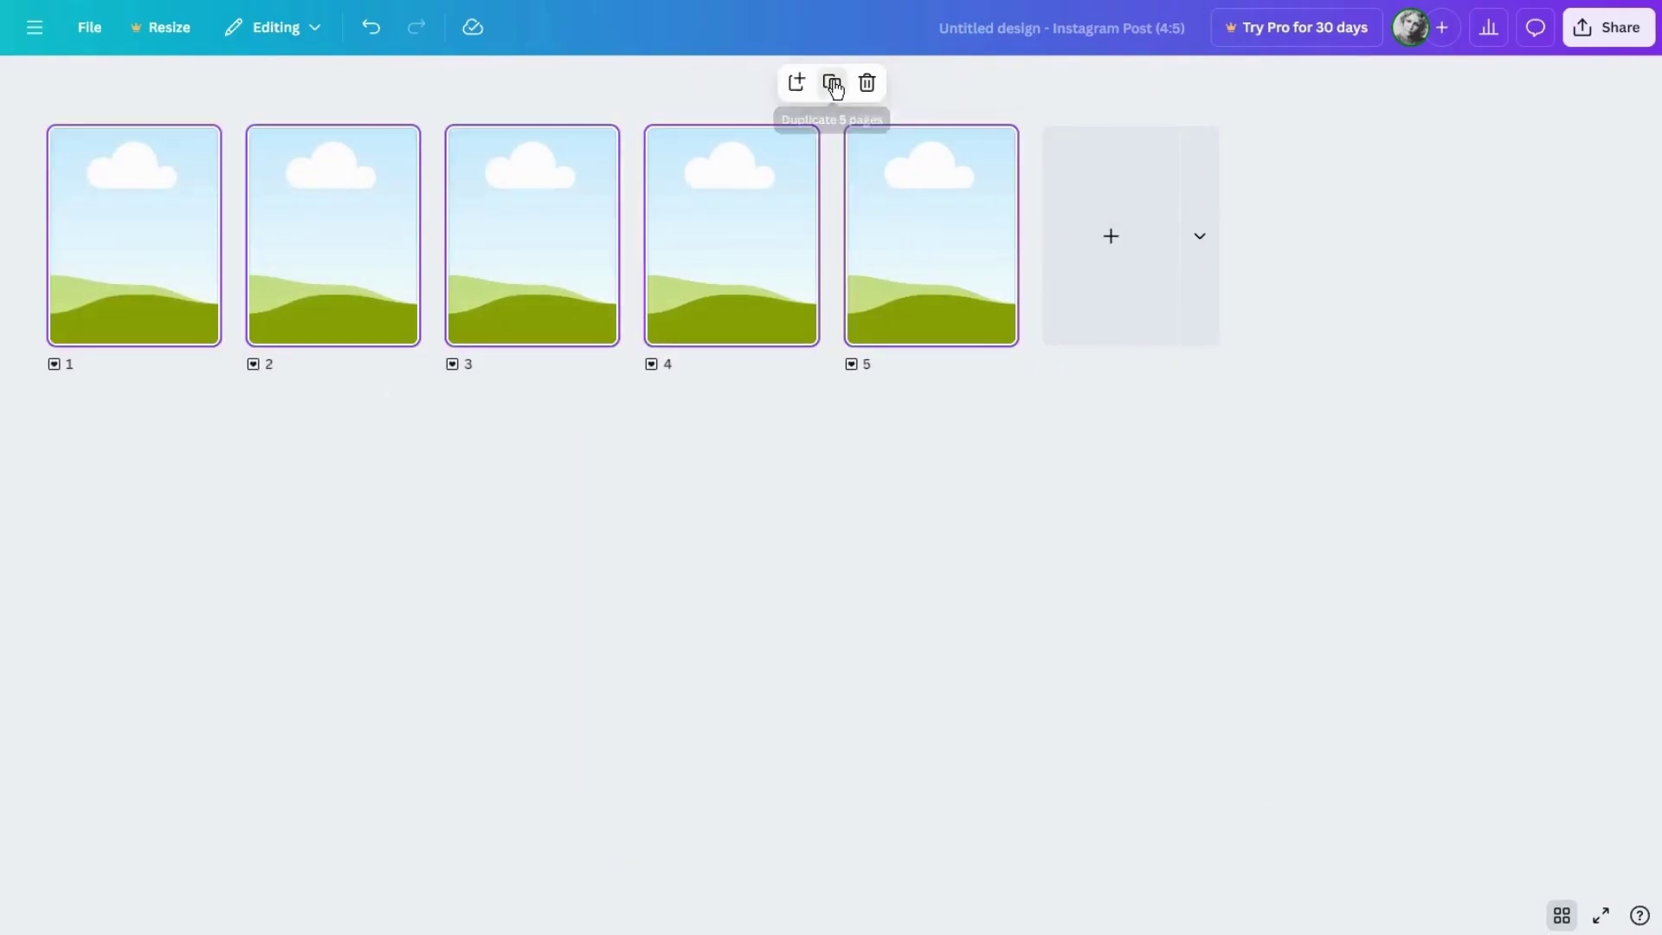
click(832, 83)
click(852, 579)
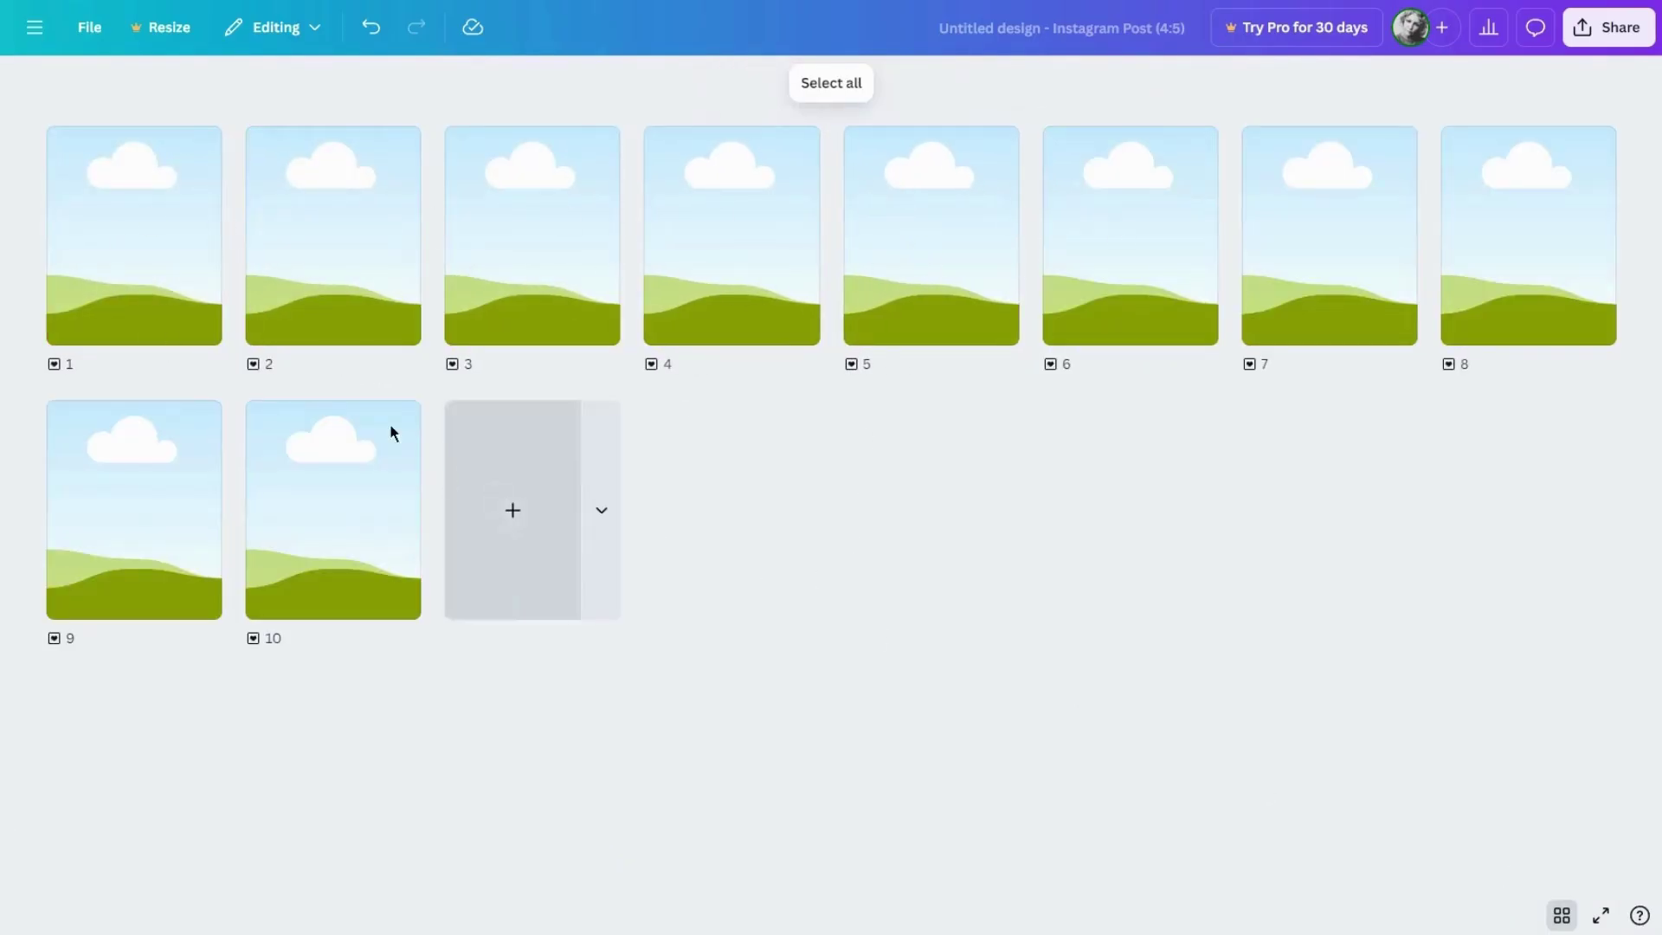
Open page 1 for editing and move the unsplit colour photo of the woman with outstretched hand from the uploads to trash
double_click(121, 250)
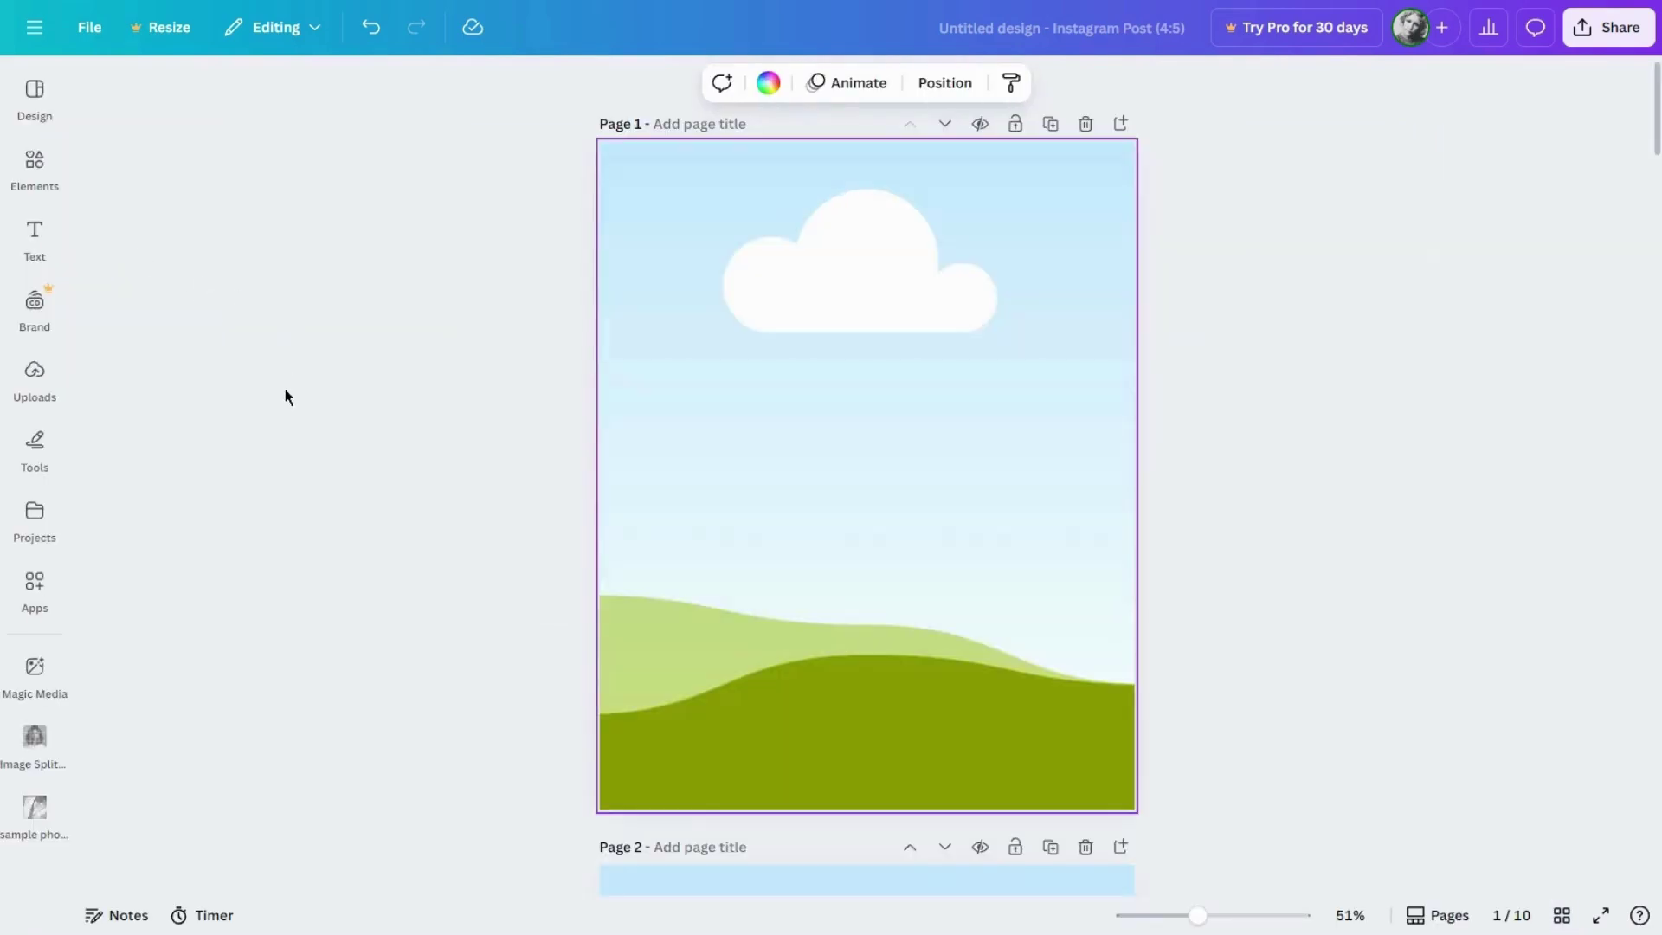
click(35, 390)
scroll(180, 563, down, 2)
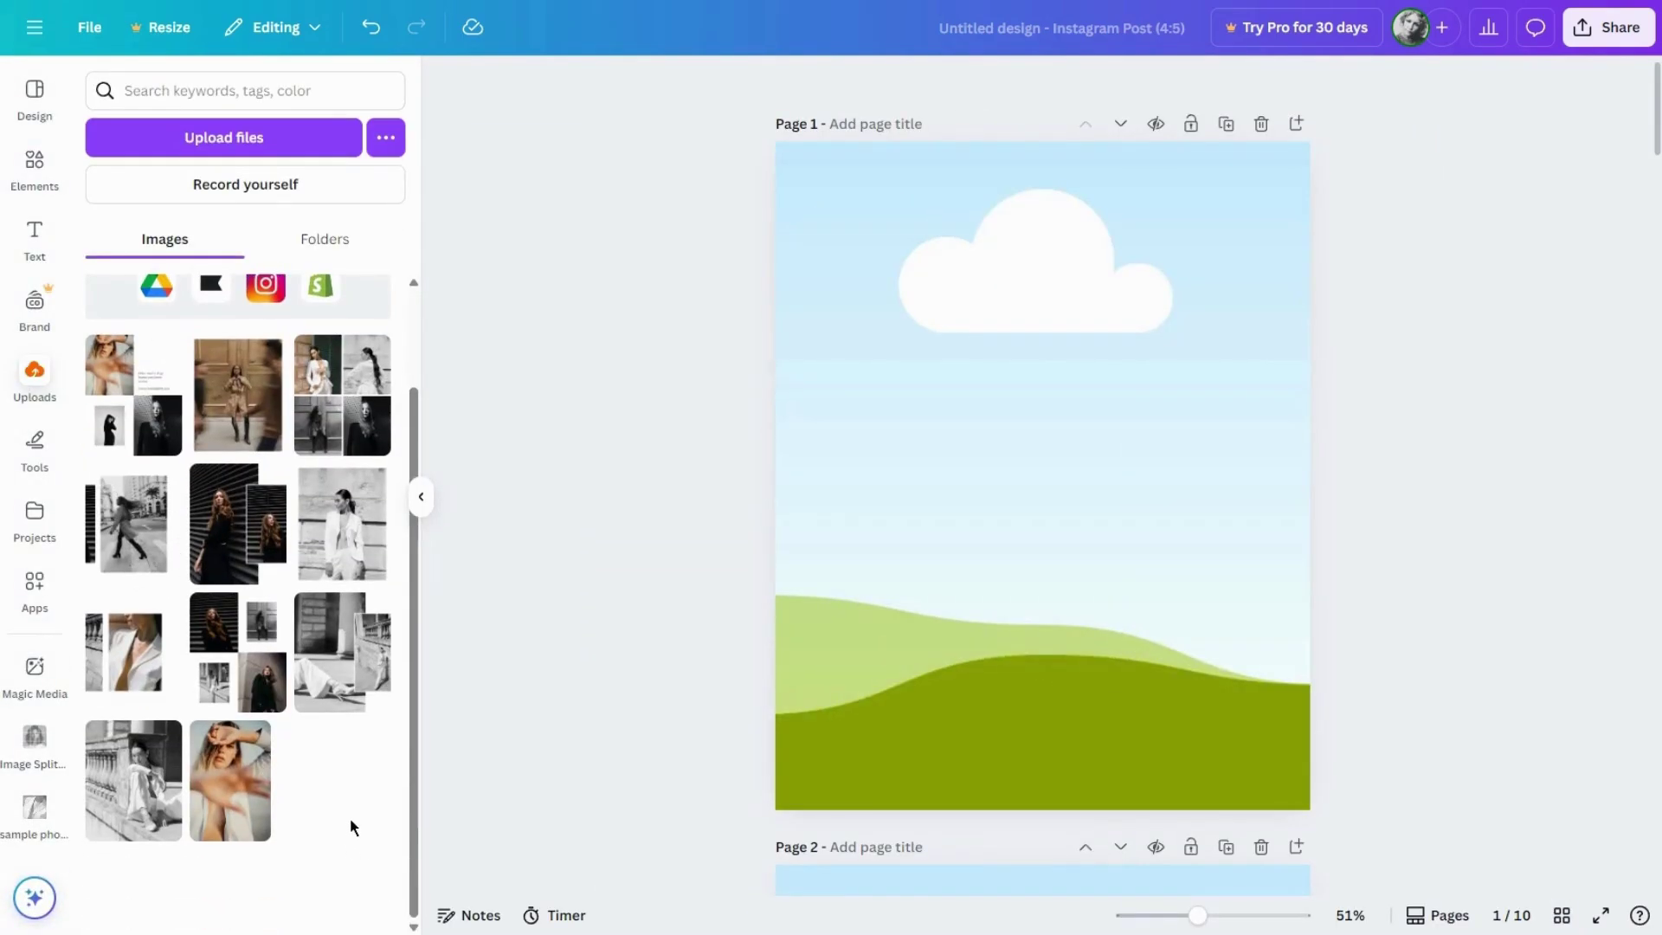
click(211, 742)
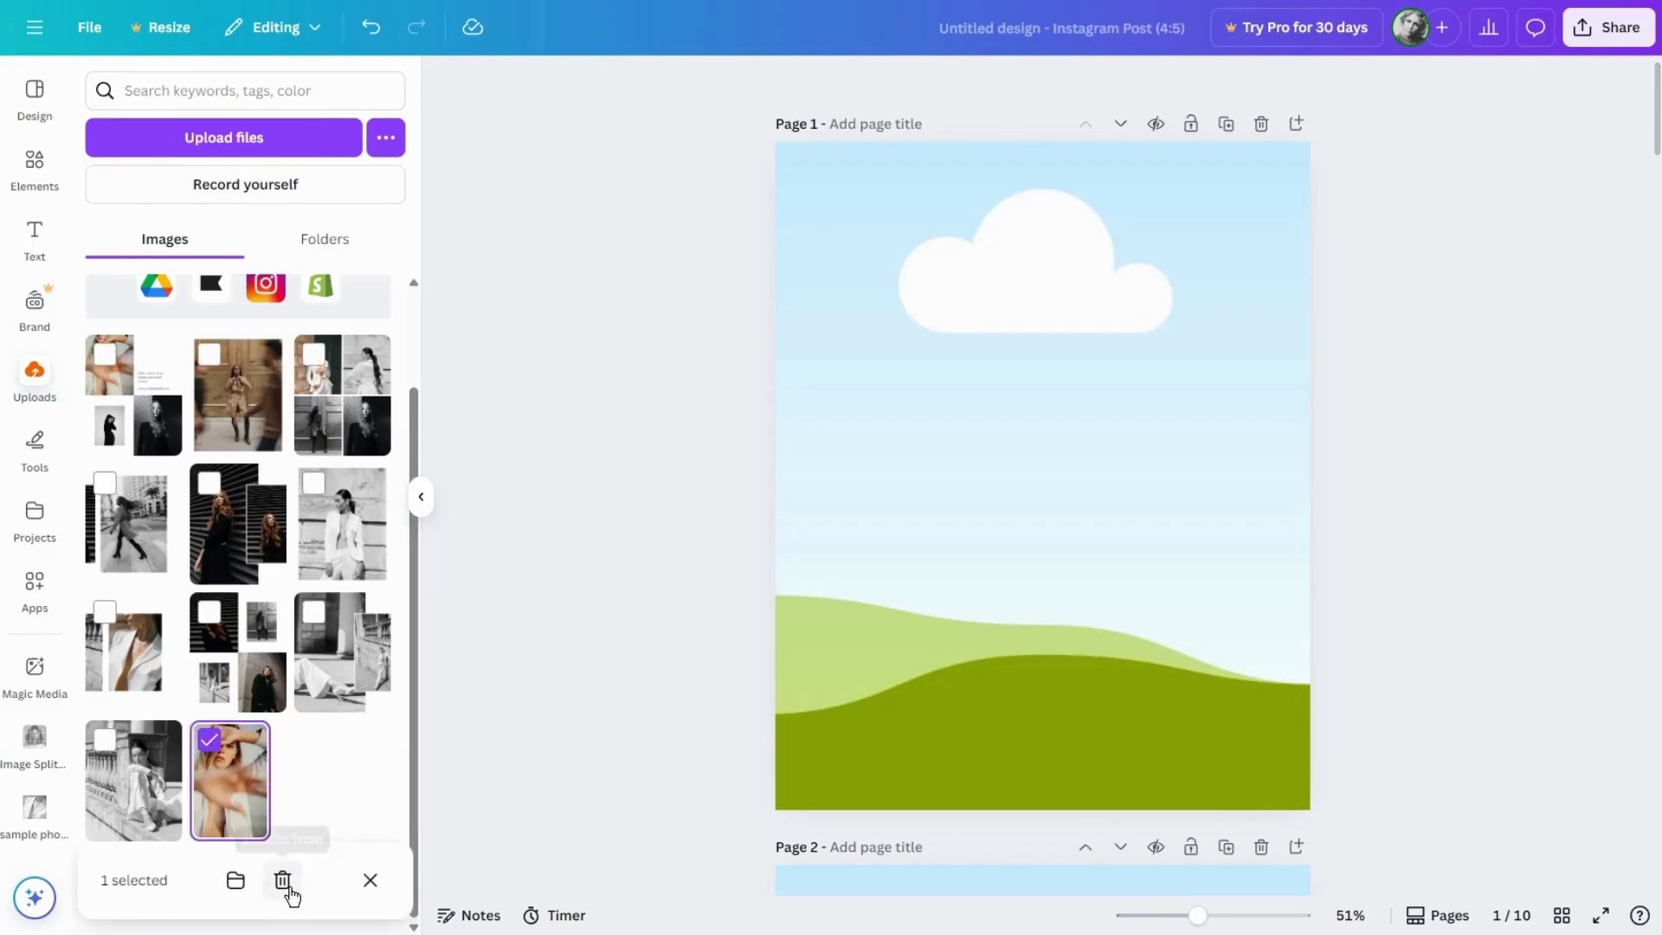
click(282, 879)
click(944, 515)
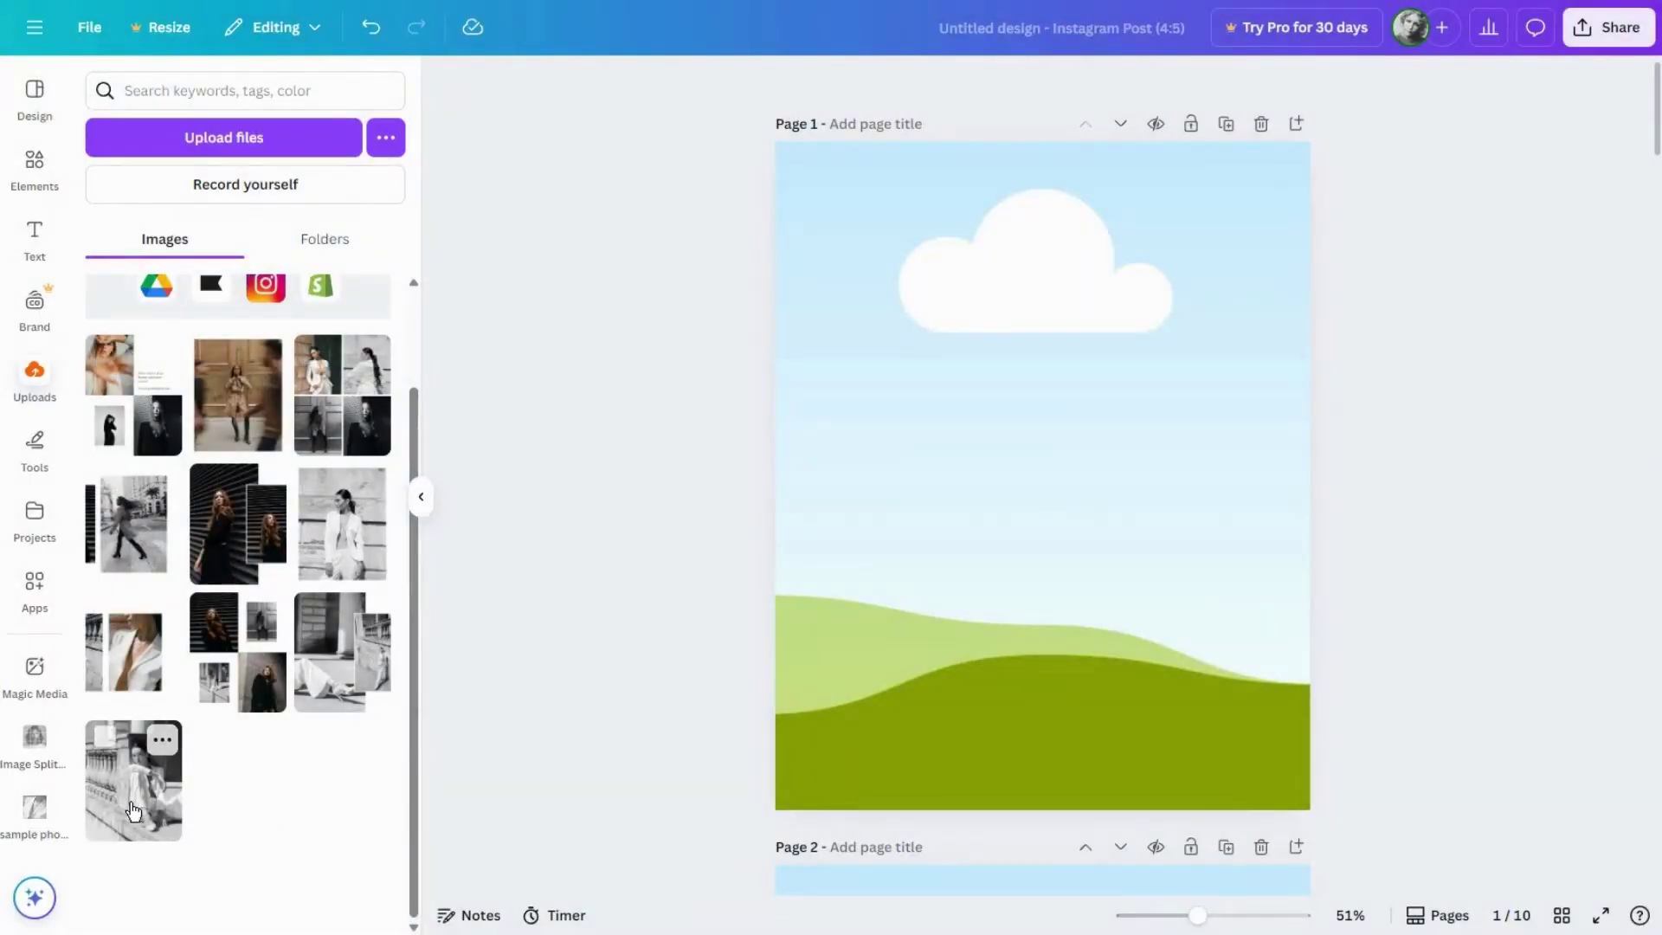
Fill the grids on pages 1 to 5 with the five uploaded slices of the first carousel, one slice per page
drag(134, 811, 1065, 658)
scroll(1146, 687, down, 6)
drag(342, 658, 1065, 666)
scroll(1387, 679, down, 8)
drag(238, 658, 937, 695)
scroll(1450, 724, down, 8)
drag(130, 654, 952, 707)
scroll(1358, 750, down, 8)
drag(342, 532, 996, 706)
Fill the grids on pages 6 to 10 with the five slices of the second carousel in order, one per page
scroll(1410, 760, down, 6)
scroll(1410, 760, down, 5)
drag(238, 524, 995, 692)
scroll(1447, 731, down, 9)
drag(133, 523, 965, 700)
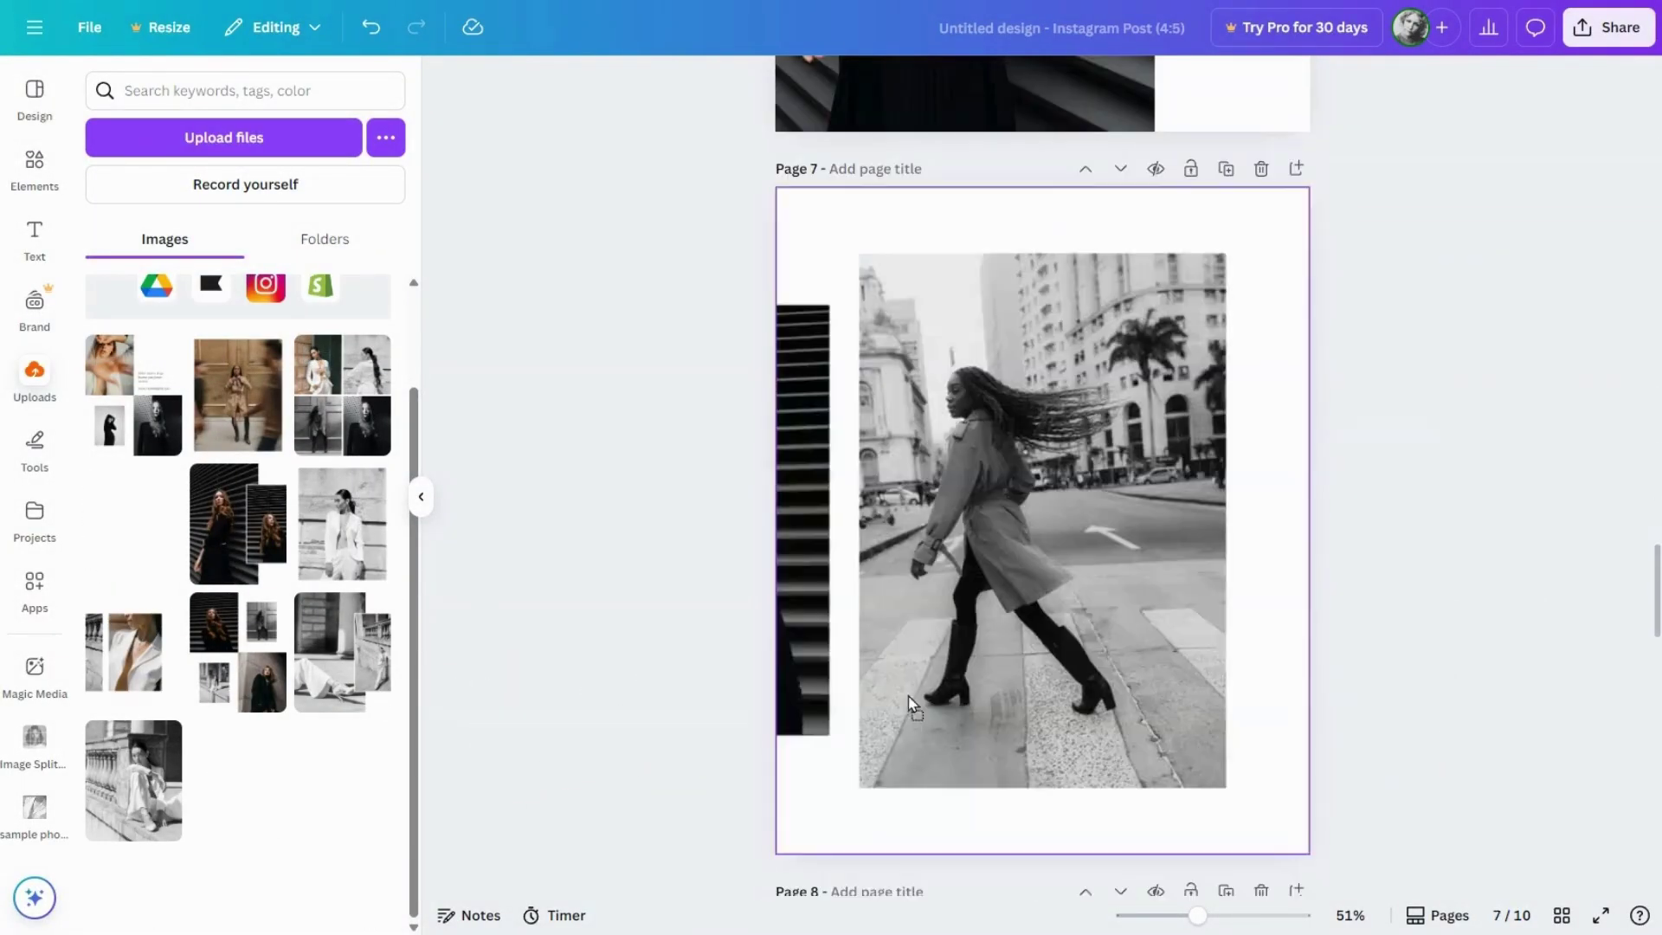
scroll(1419, 727, down, 8)
drag(342, 394, 996, 649)
scroll(1402, 710, down, 8)
drag(285, 430, 883, 568)
scroll(883, 568, down, 5)
drag(133, 394, 880, 693)
Move the white blazer close-up page ahead of the four-photo page so it becomes page 3
click(1561, 914)
drag(745, 286, 703, 305)
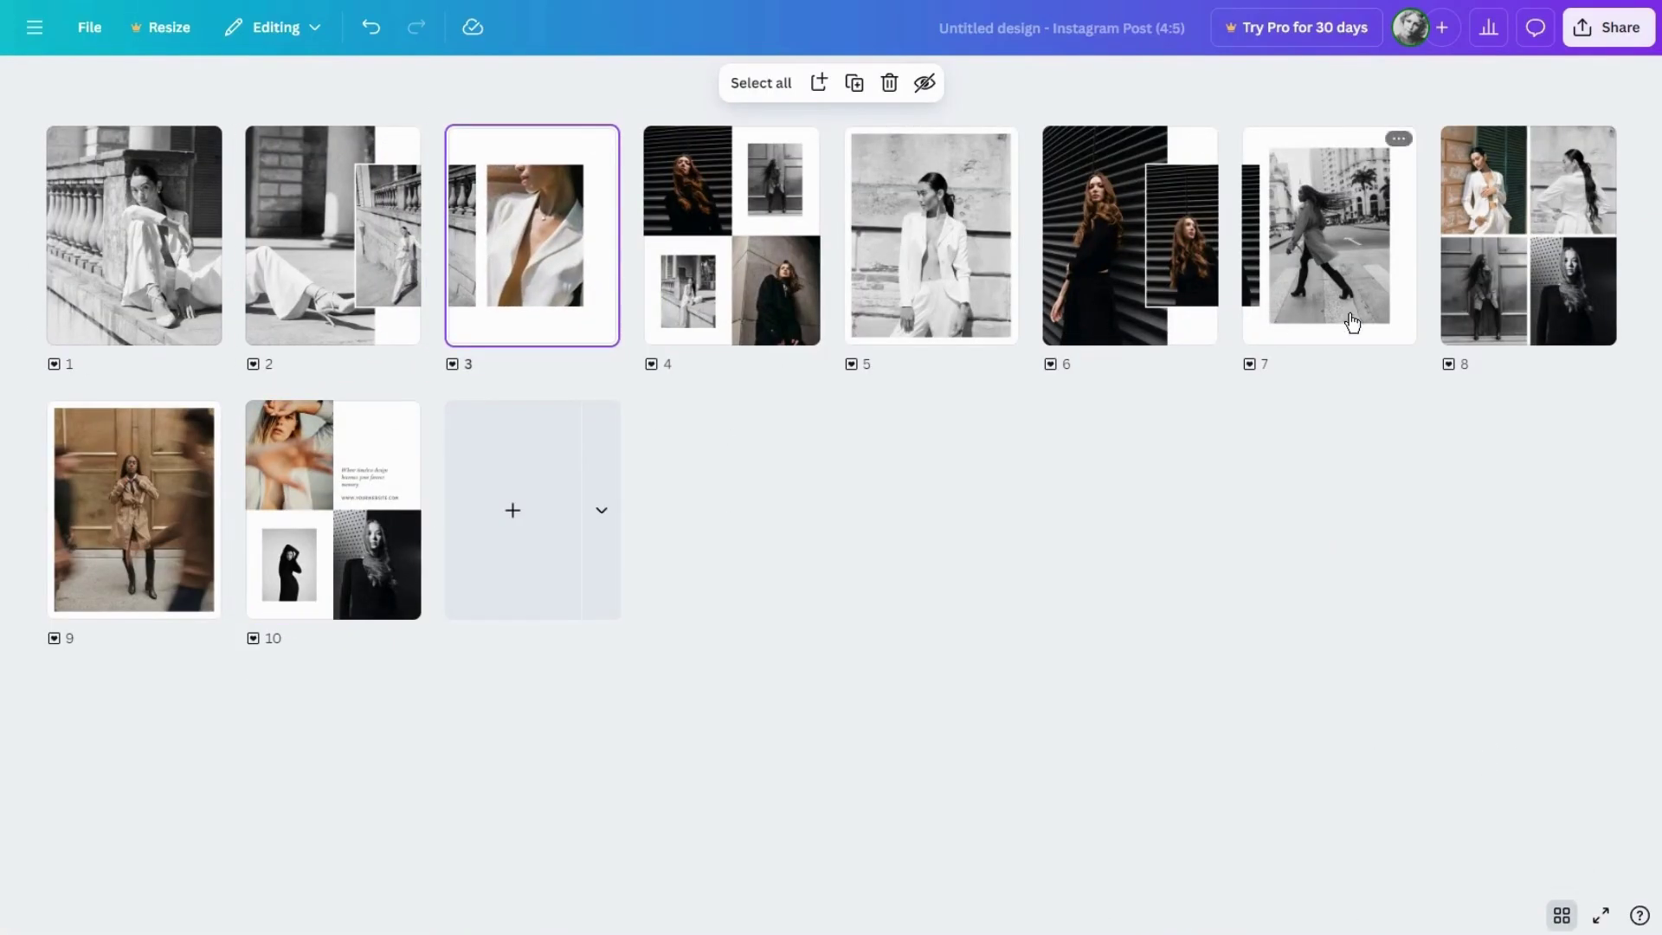
click(1425, 433)
Download pages 1–10 of the design as PNG files
click(1601, 27)
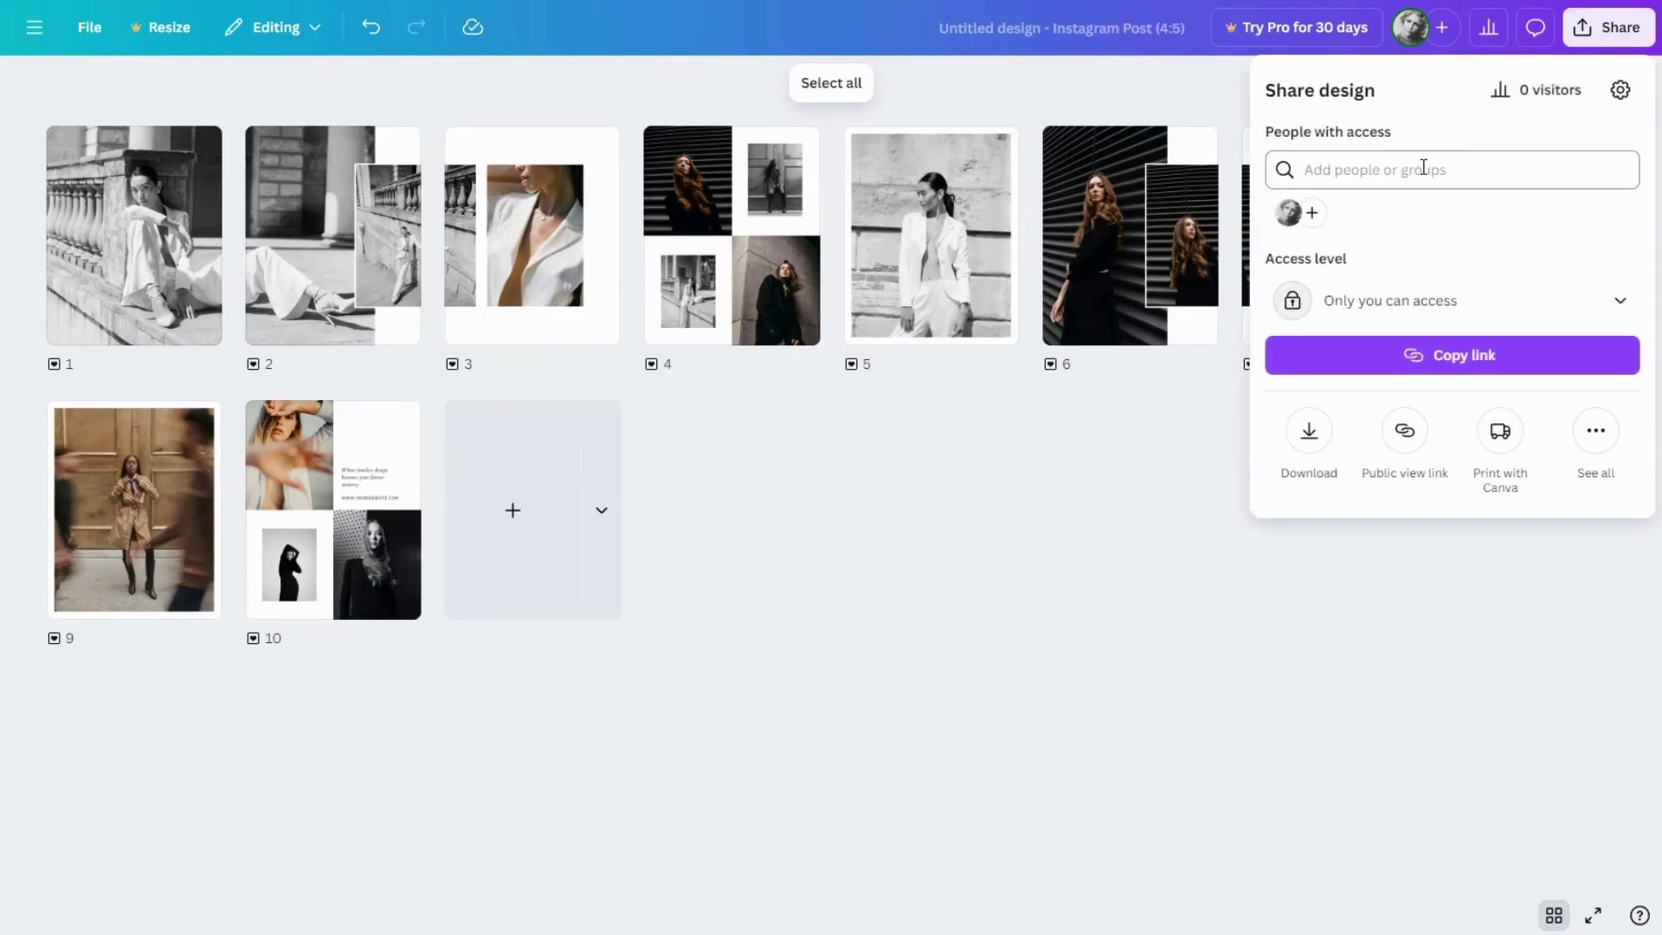
click(1309, 433)
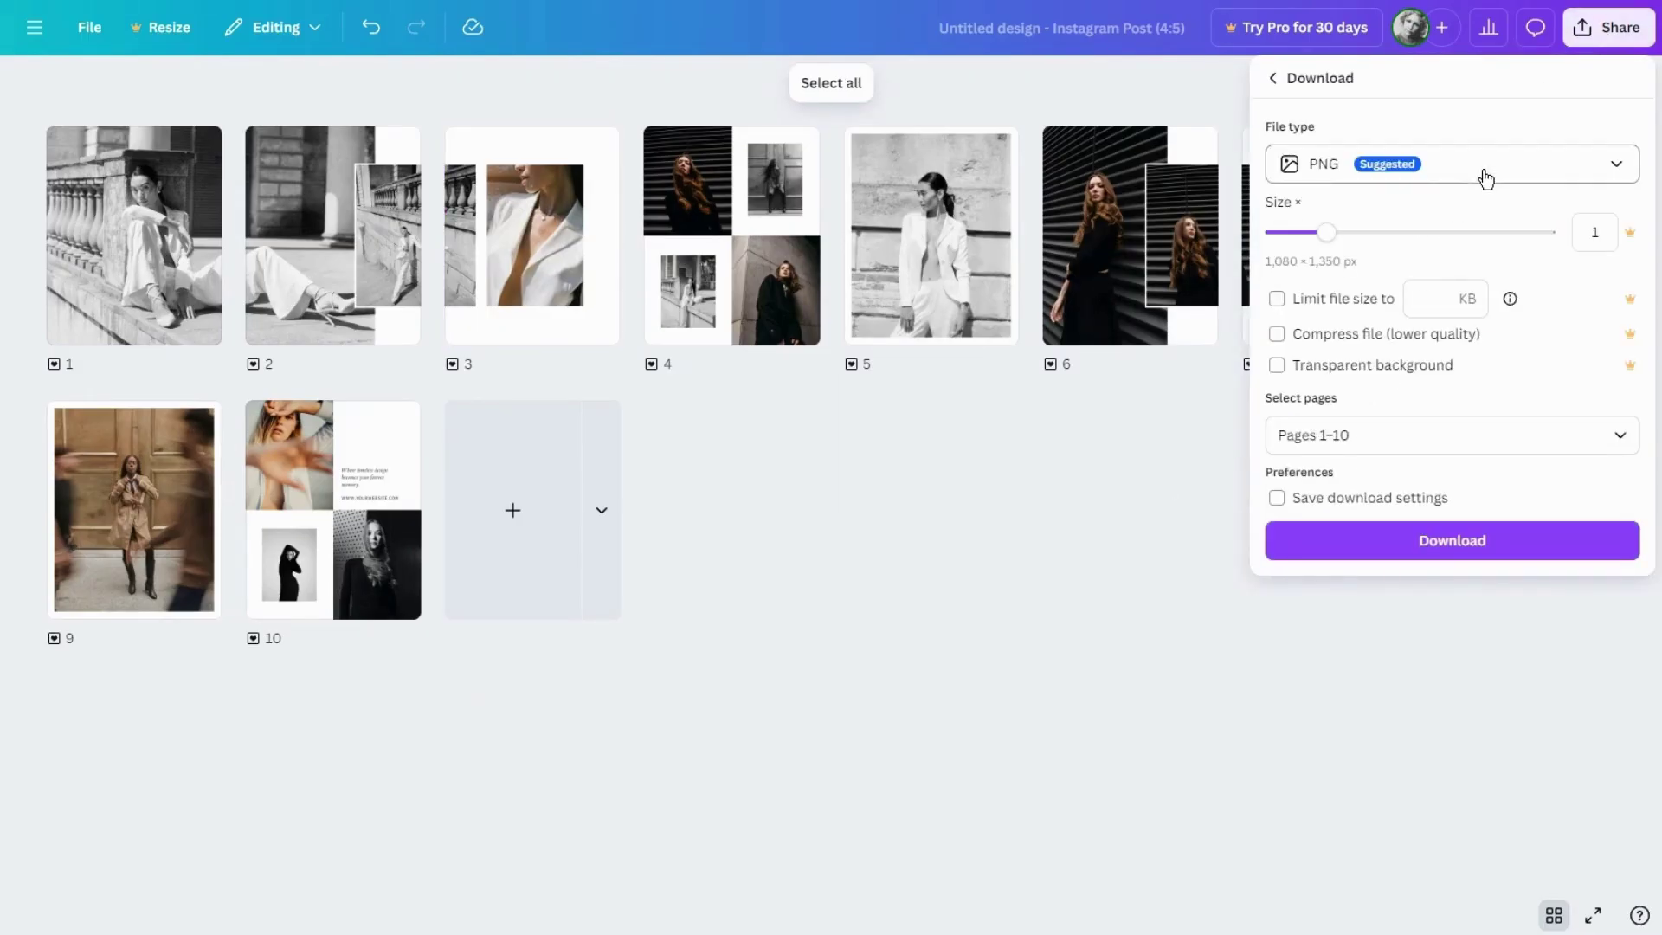
click(1439, 542)
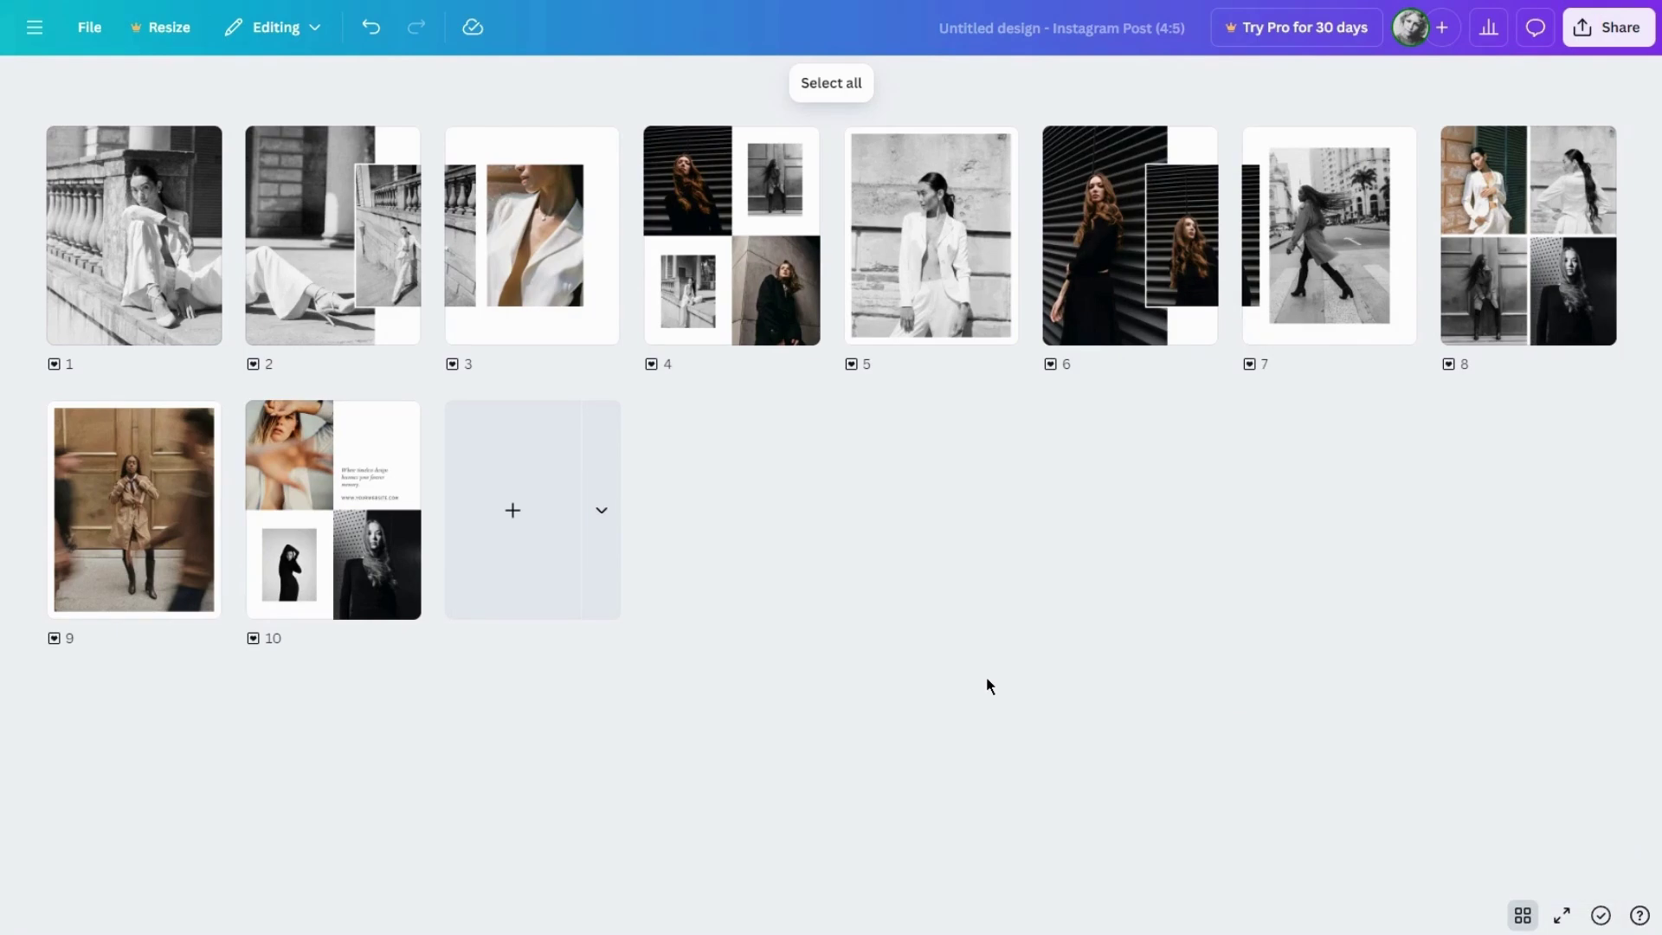
Switch to the image viewer and examine the downloaded slides in sequence from 1.png to 10.png
key(alt+Tab)
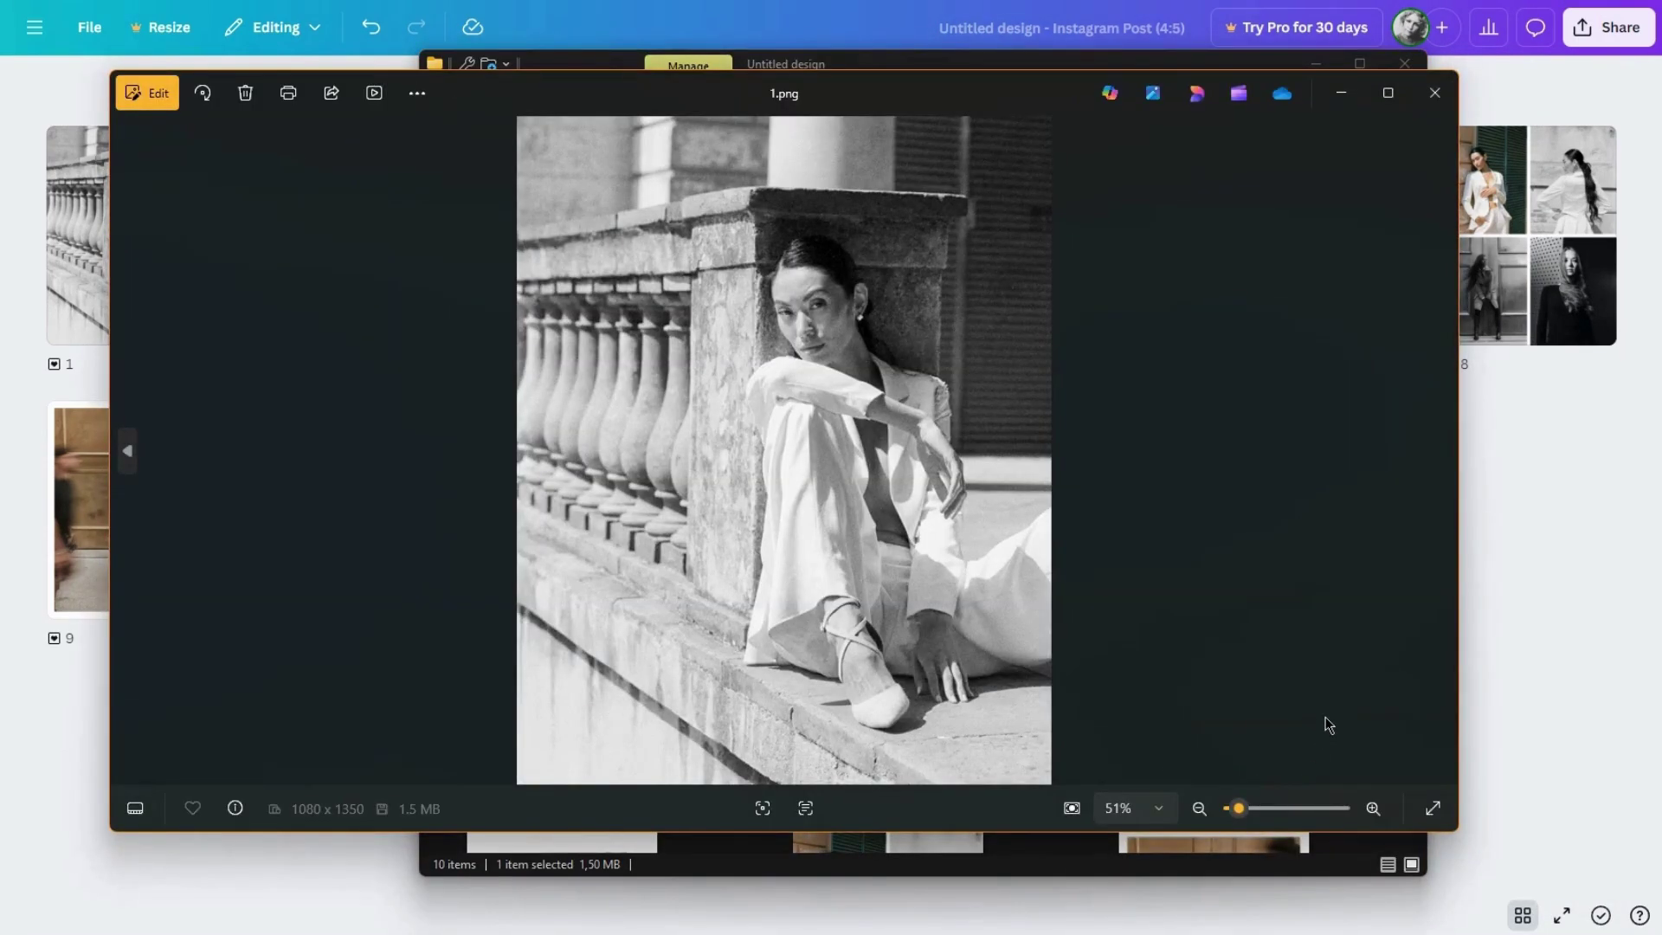
key(Right)
key(Right)
key(Right)
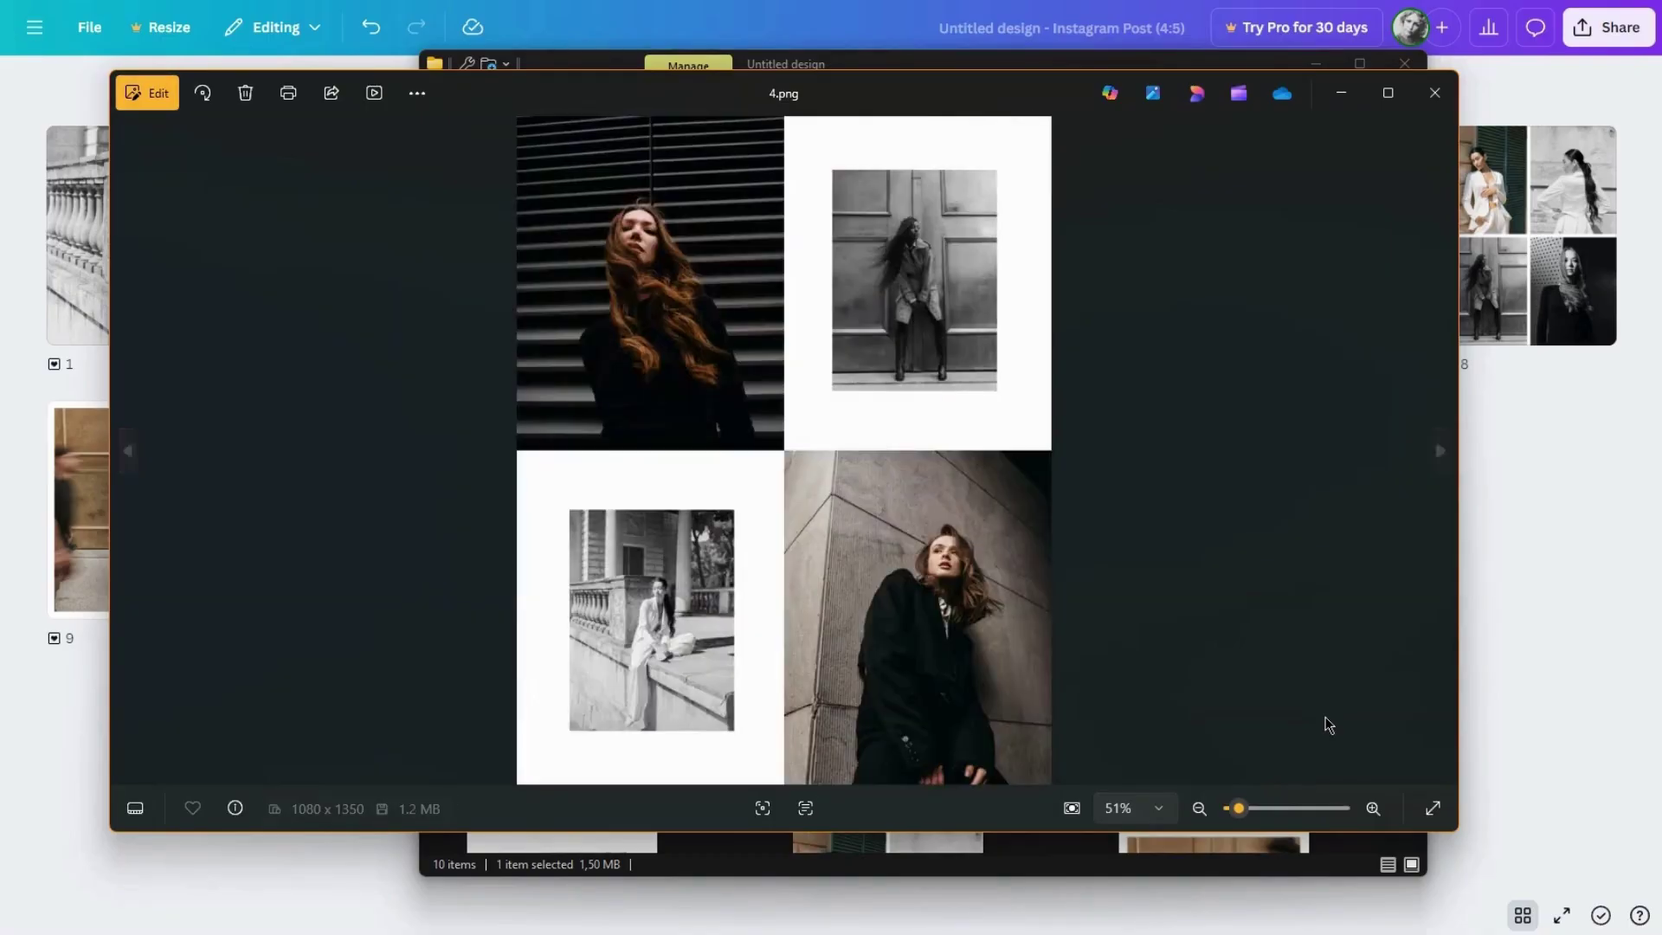
key(Right)
key(Right)
key(Right)
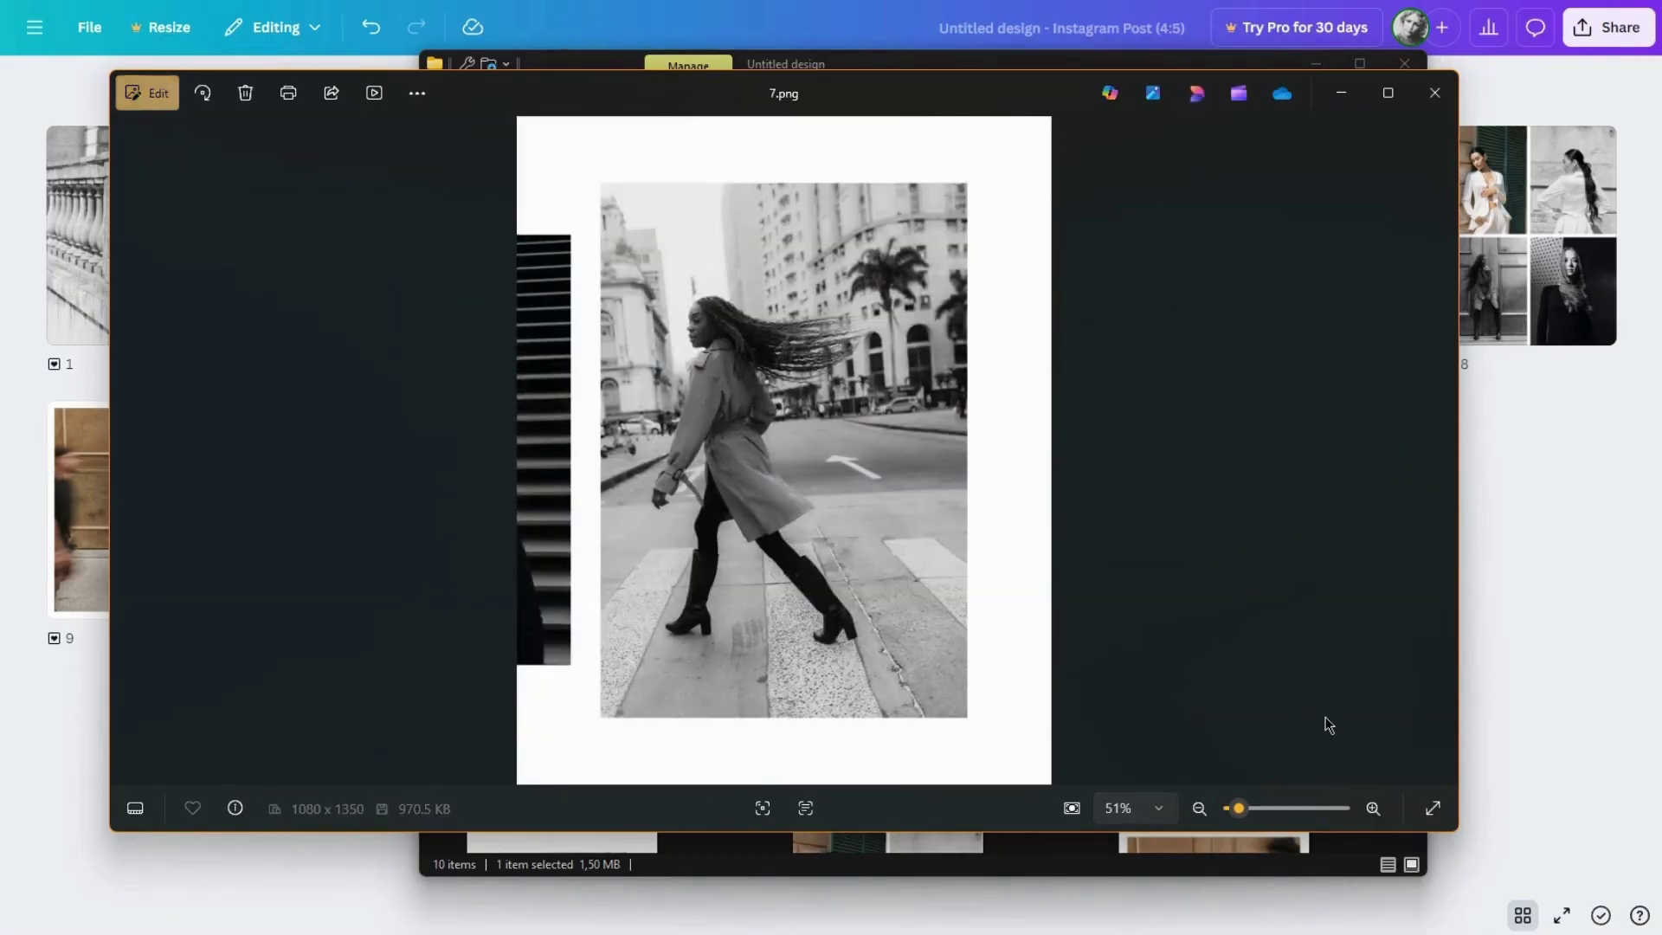
key(Right)
key(Right)
key(Right)
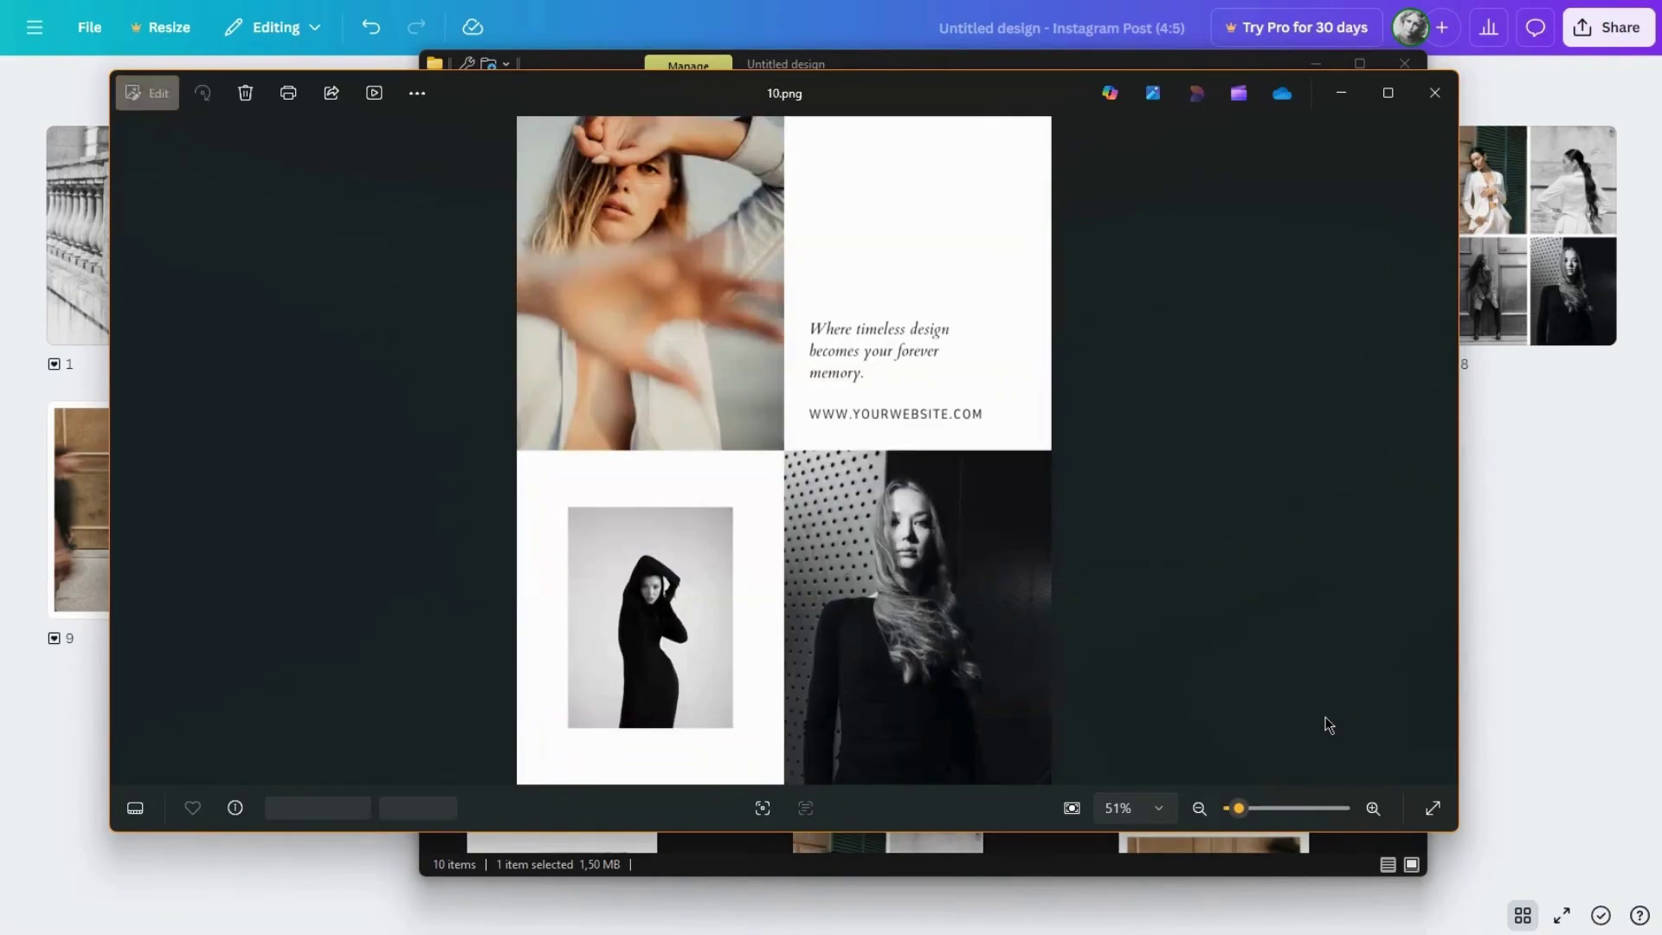